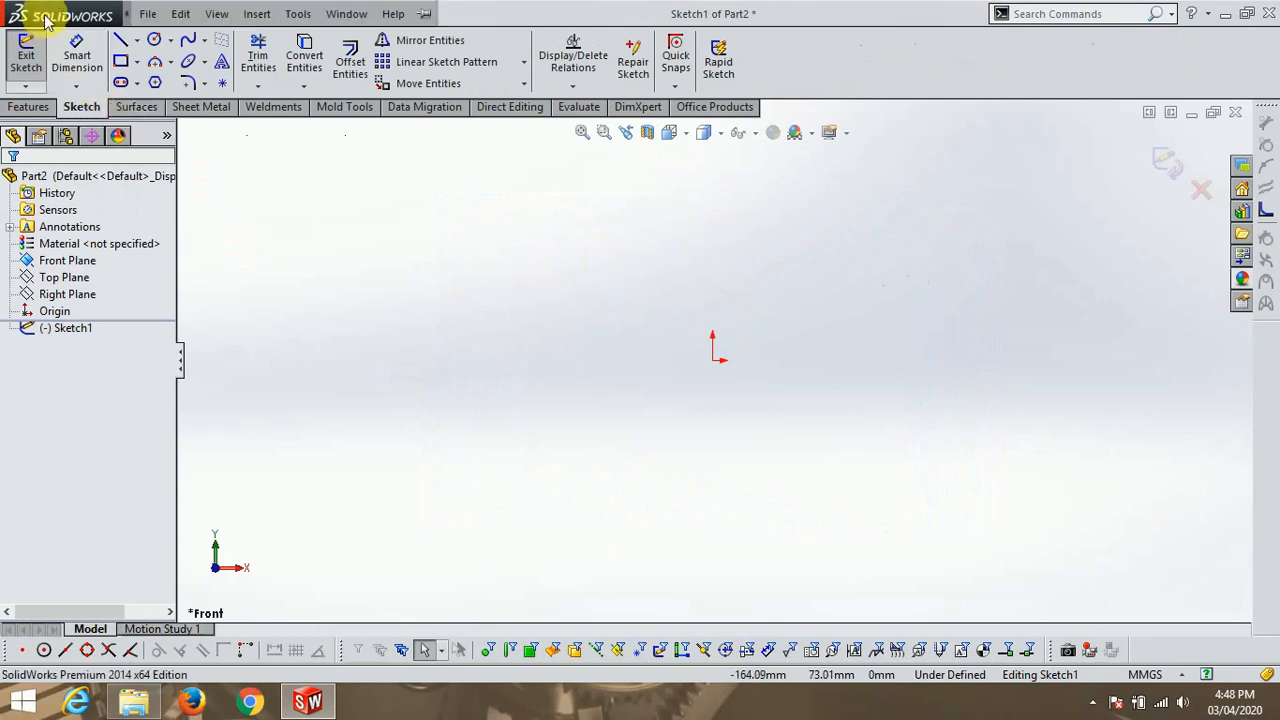
Sketch a circle centred on the origin and dimension its diameter to 20 mm.
left_click(155, 40)
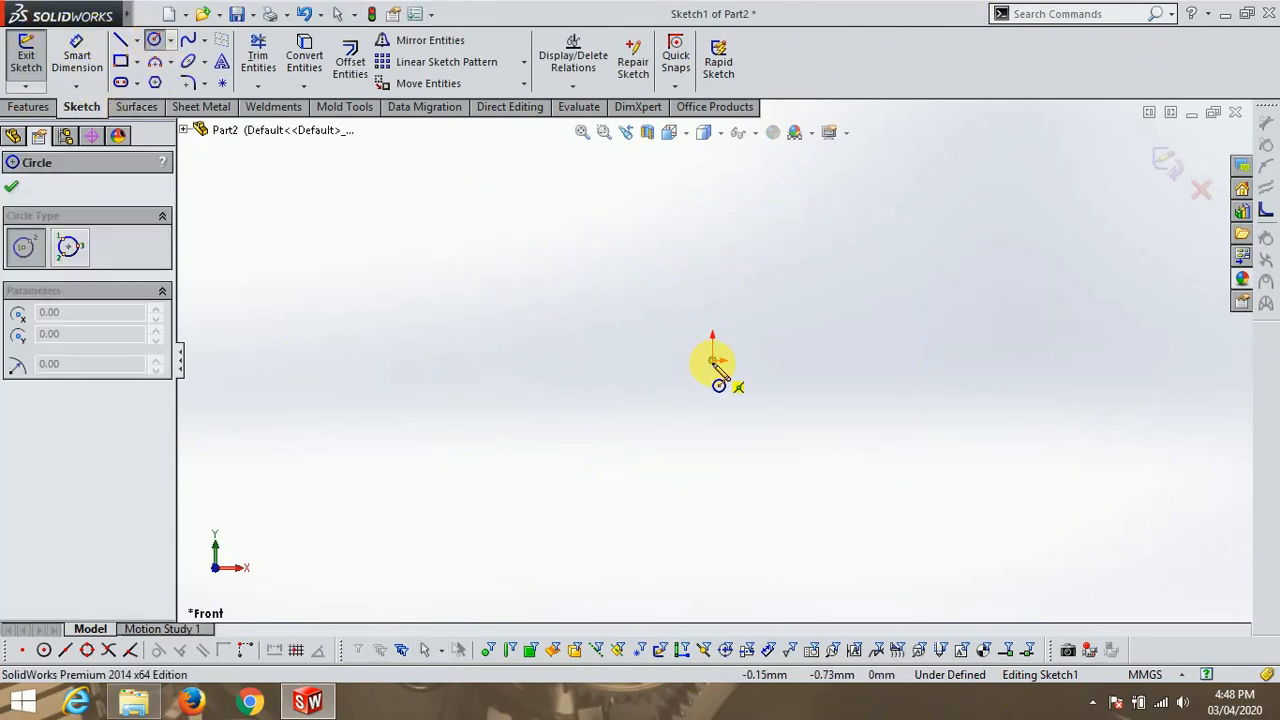
left_click(712, 360)
left_click(745, 393)
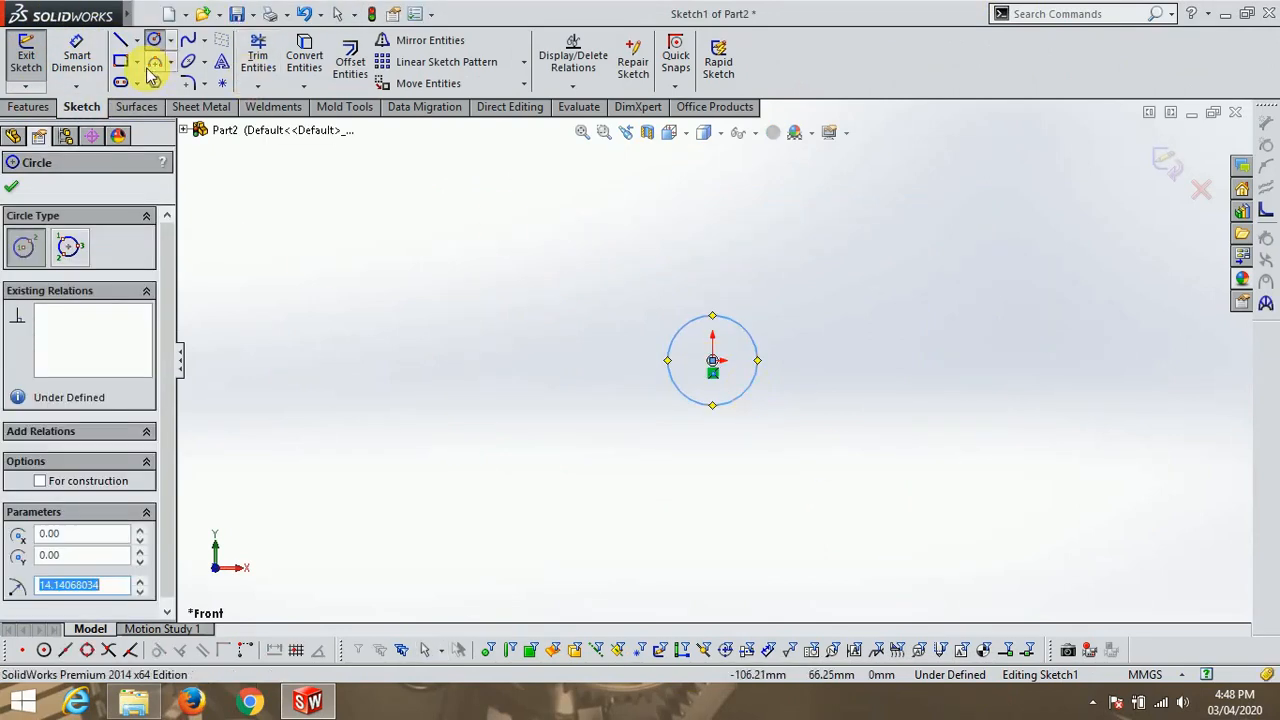
left_click(80, 45)
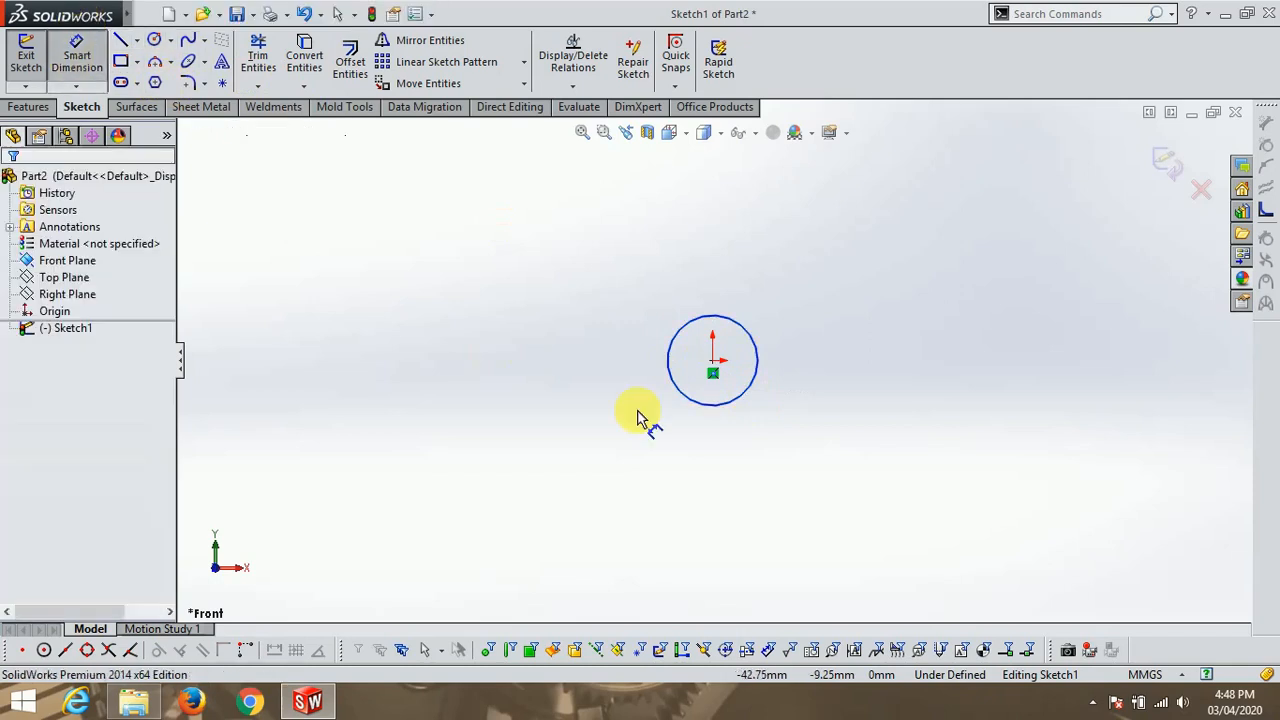
left_click(745, 335)
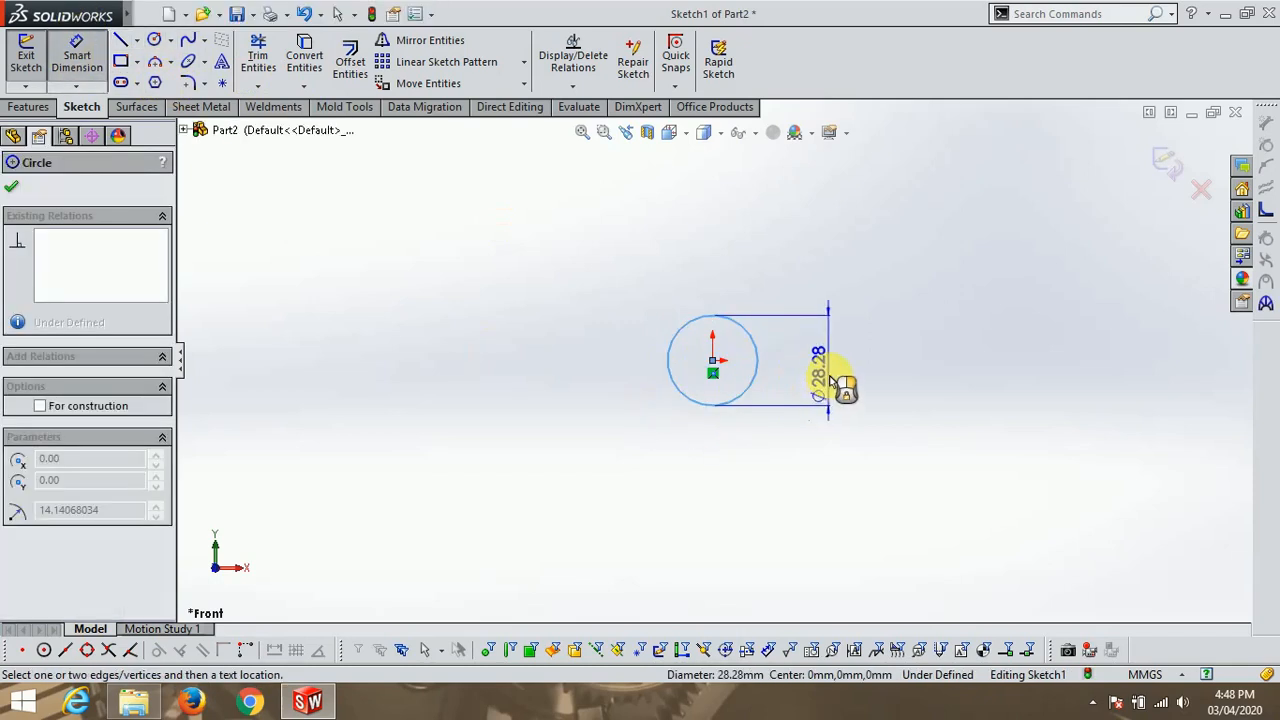
left_click(830, 385)
type("20")
key("Return")
Sketch a corner rectangle about 7 mm wide and 16 mm tall, overlapping the top of the circle.
scroll(735, 340, "down", 3)
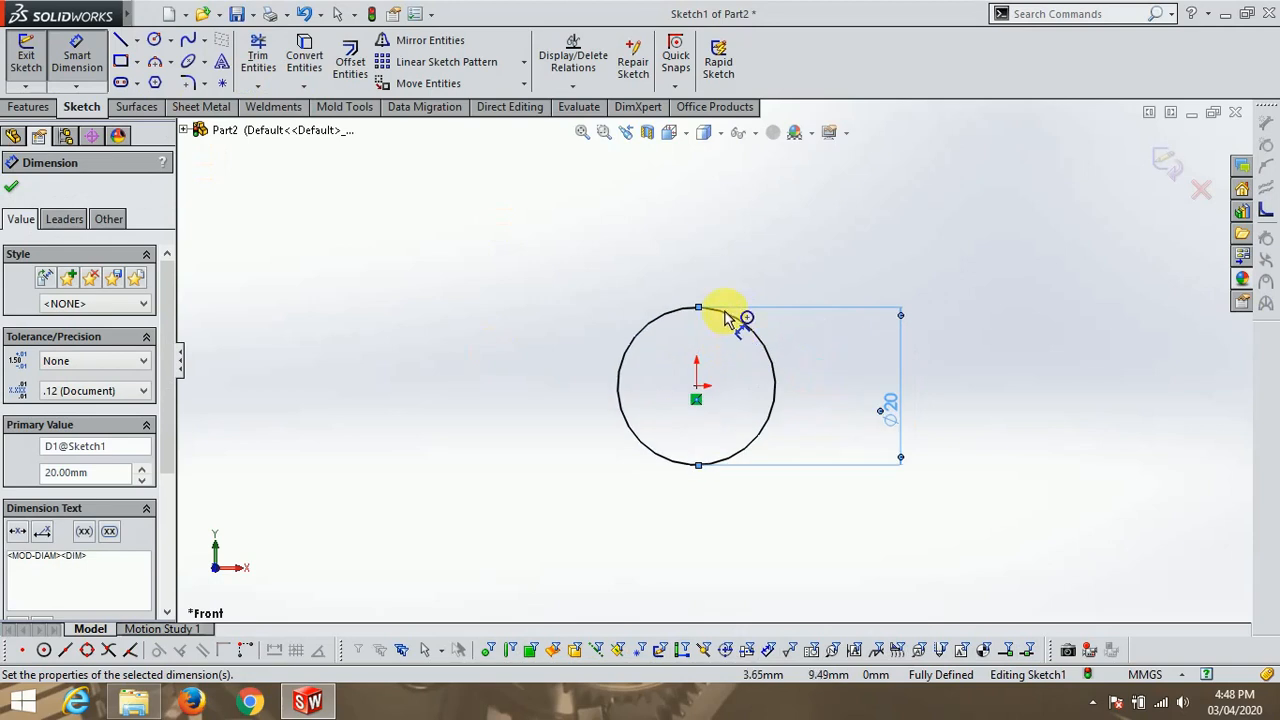
left_click(121, 61)
scroll(700, 255, "down", 2)
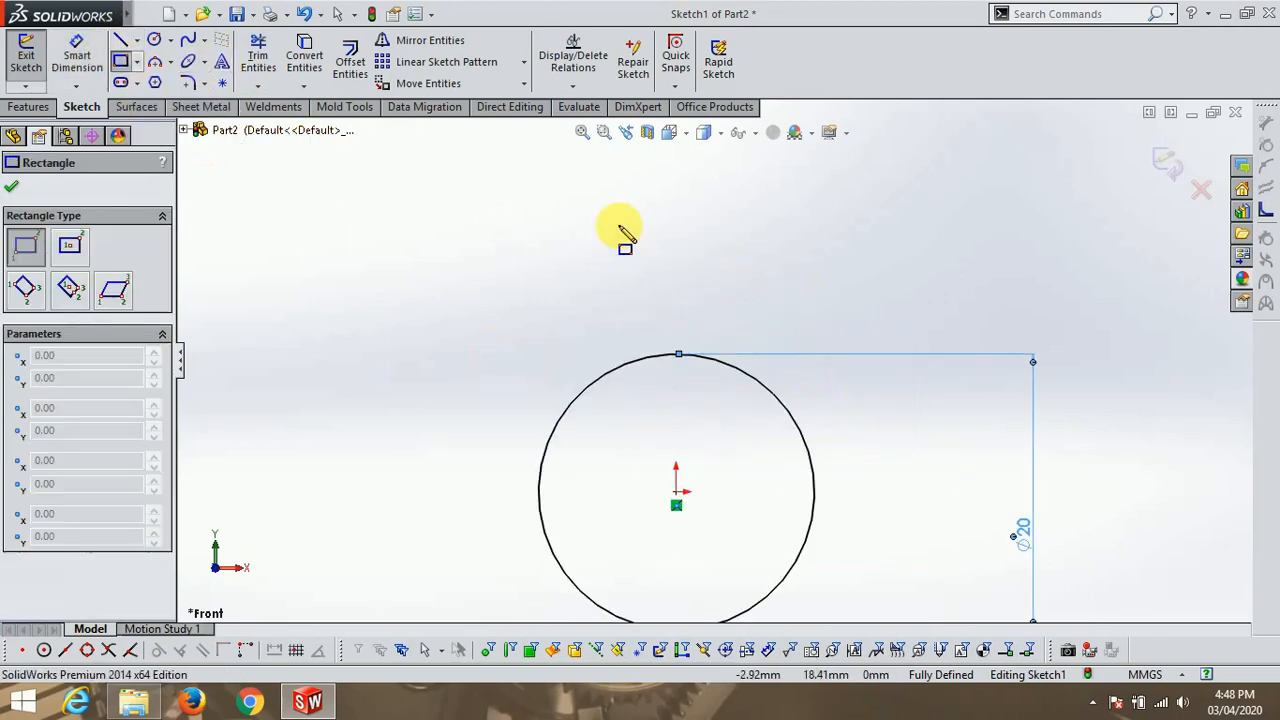
left_click(622, 183)
left_click(718, 404)
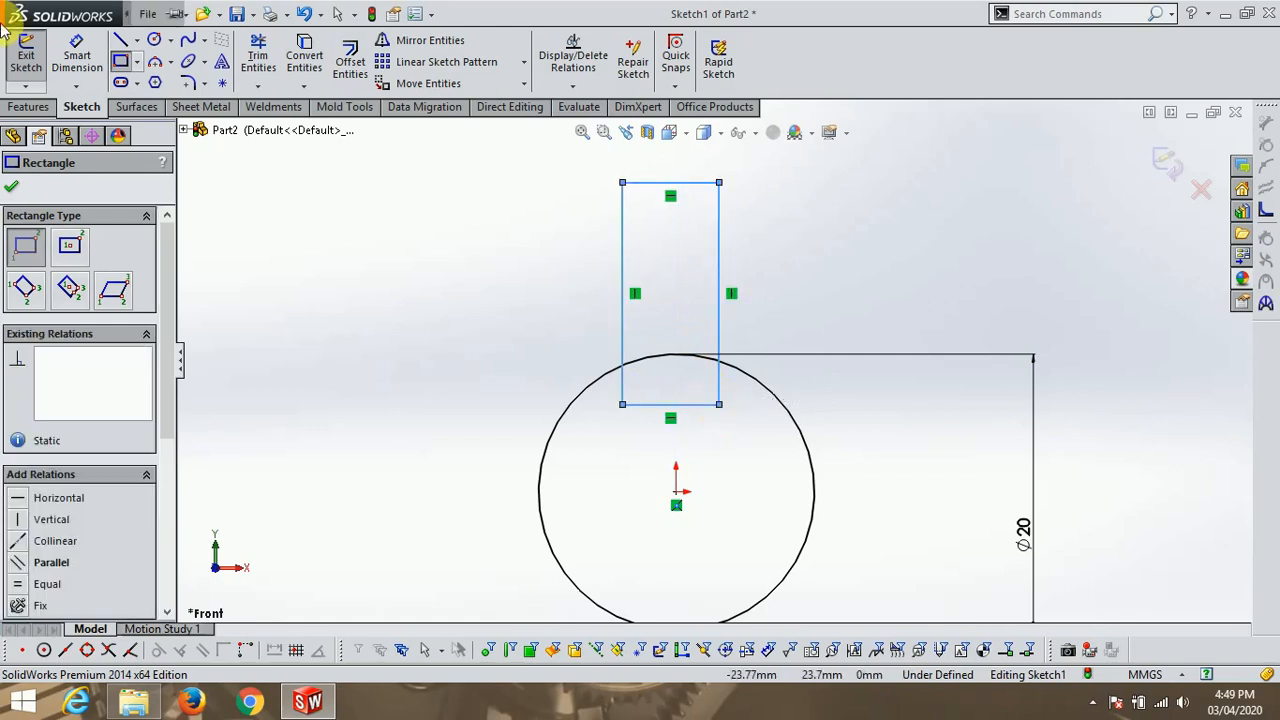
Dimension the rectangle to 7 mm wide and 12 mm high.
left_click(76, 55)
left_click(655, 183)
left_click(672, 170)
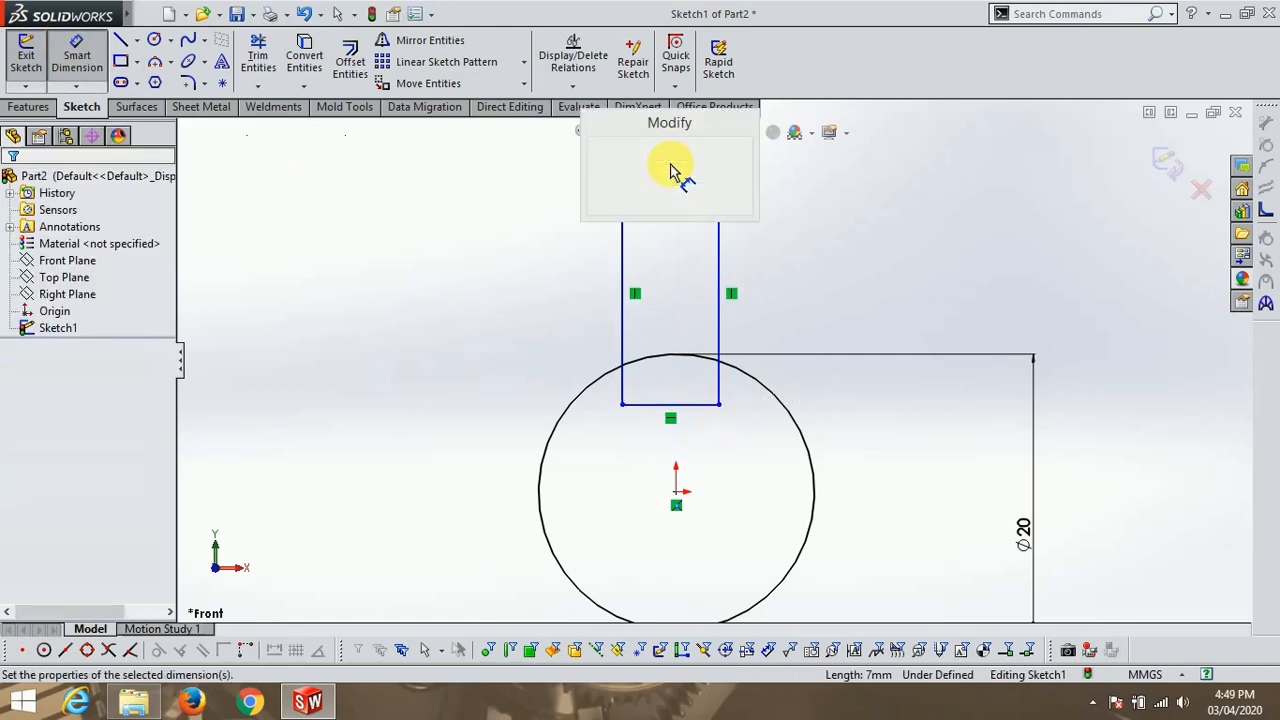
type("7")
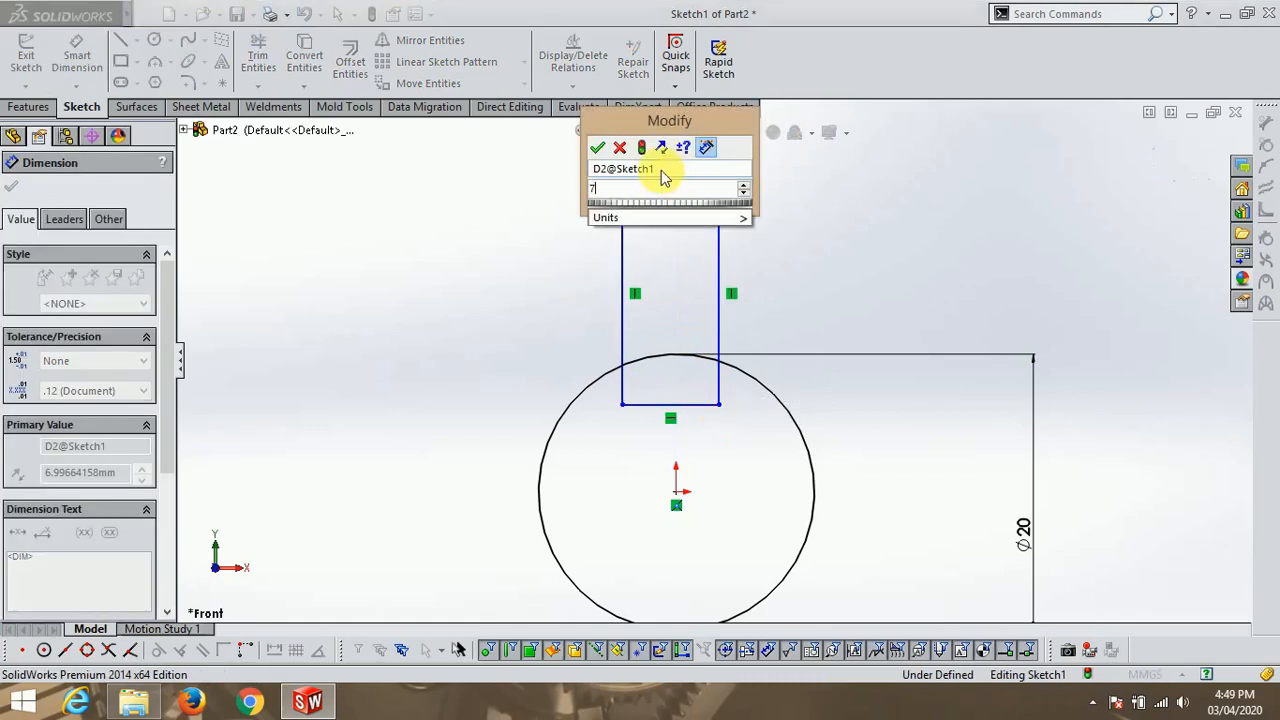
key("Return")
left_click(623, 245)
left_click(578, 262)
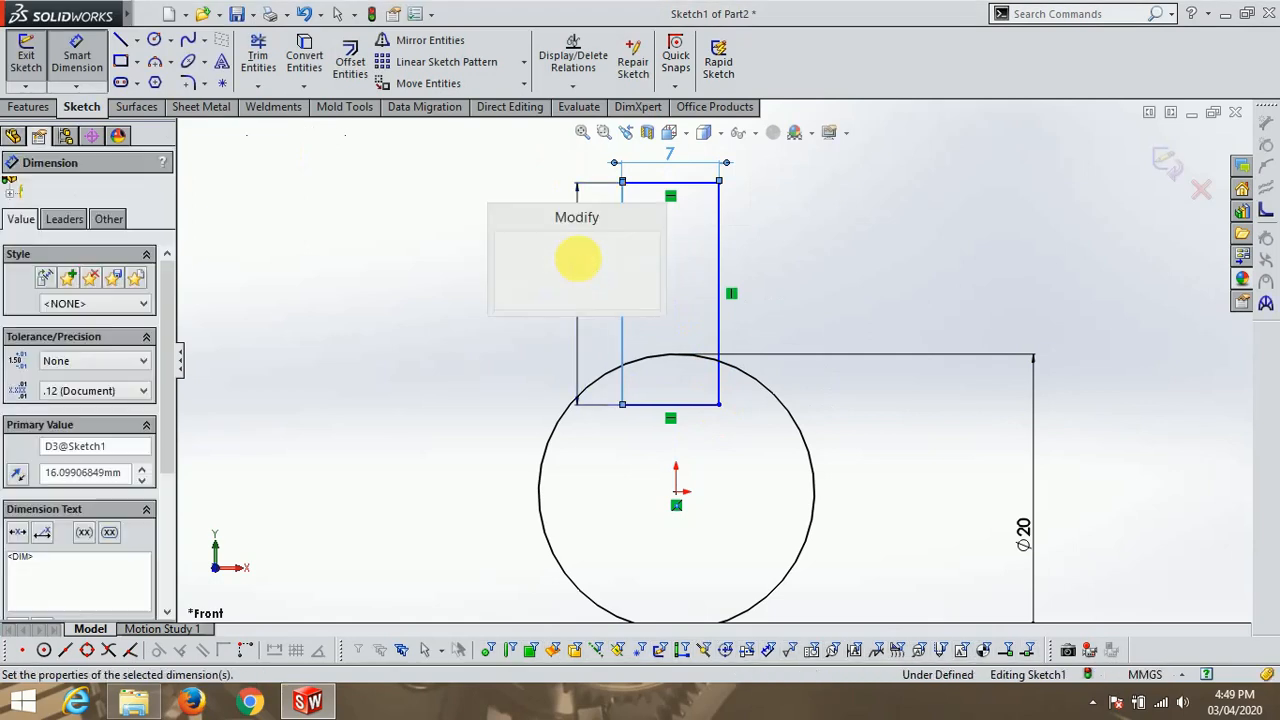
type("12")
key("Return")
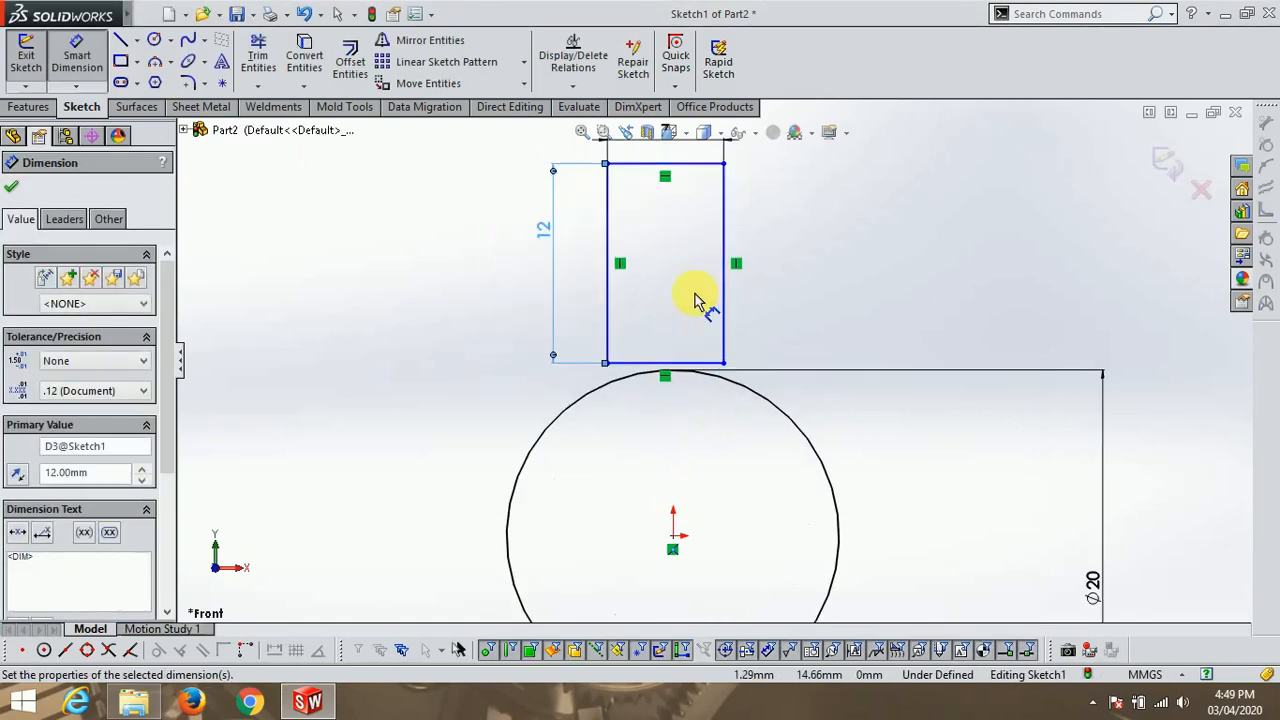
left_click(660, 364)
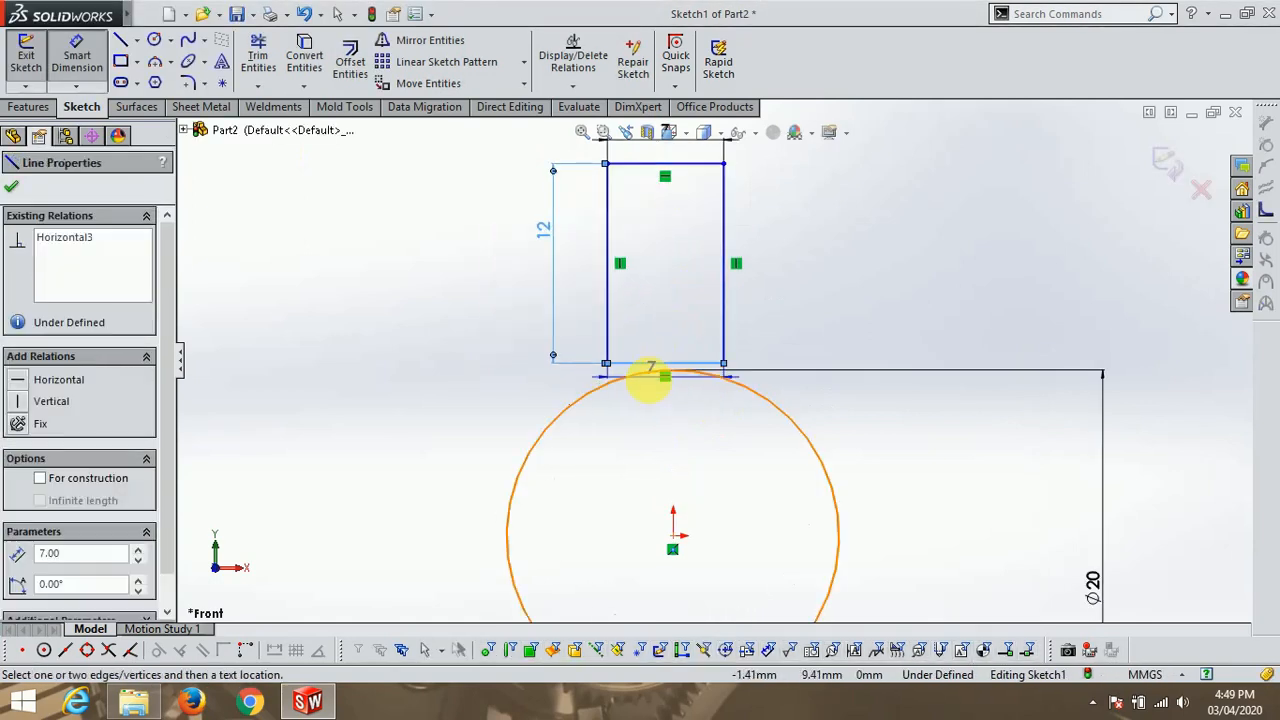
key("Escape")
key("Escape")
Add a Tangent relation between the rectangle's bottom edge and the circle.
left_click(644, 368)
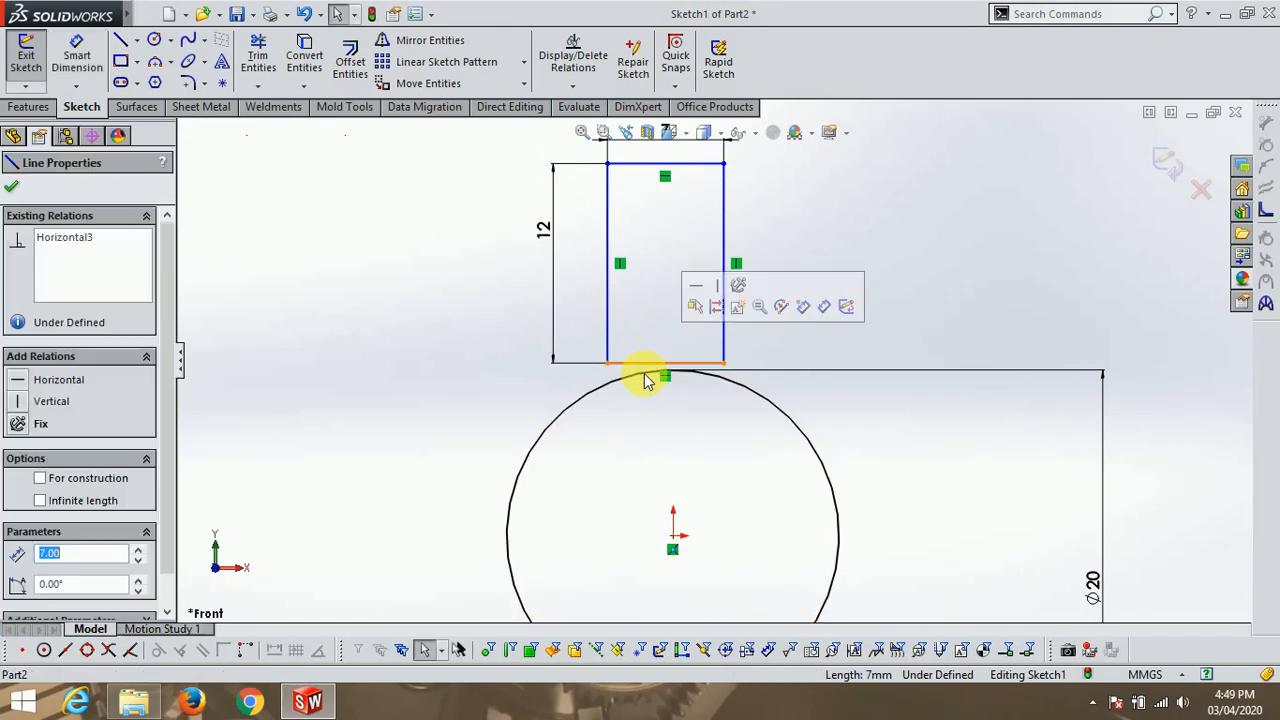
left_click(644, 376, "ctrl")
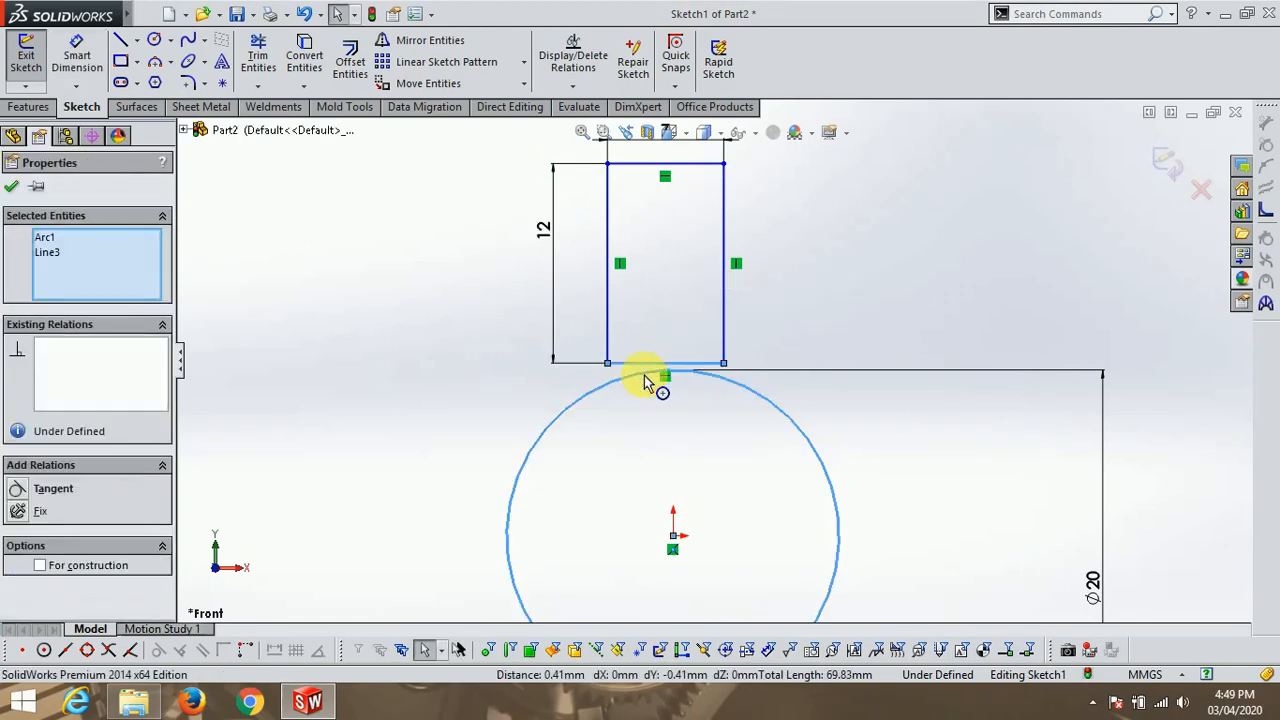
left_click(55, 498)
scroll(666, 357, "down", 3)
scroll(633, 390, "up", 3)
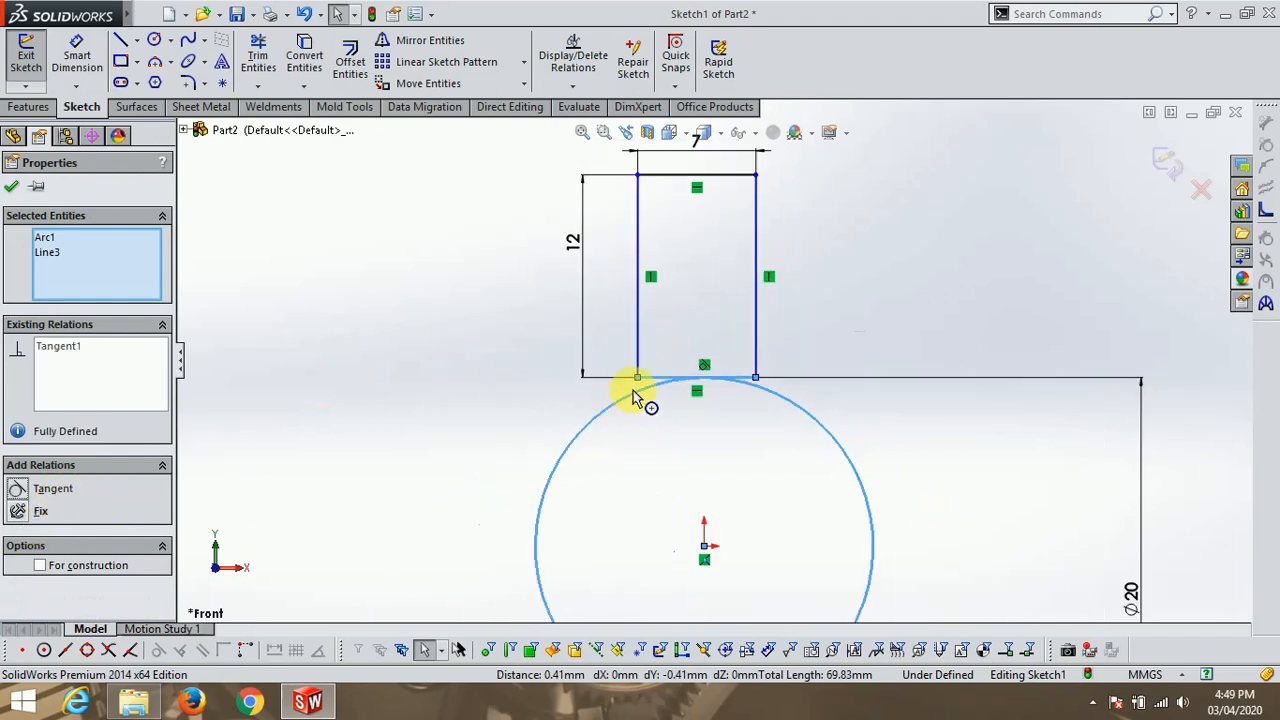
Dimension the horizontal distance from the origin to the rectangle's left edge as 3.5 mm.
left_click(640, 340)
left_click(78, 58)
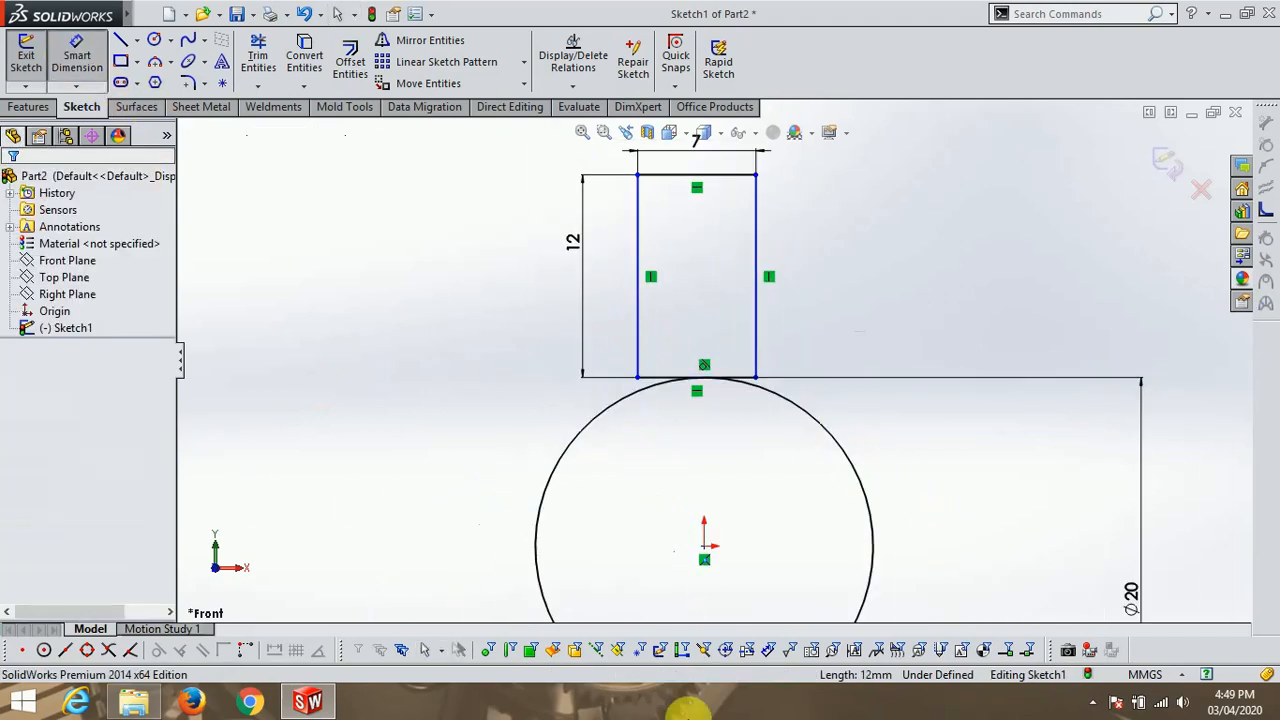
left_click(709, 553)
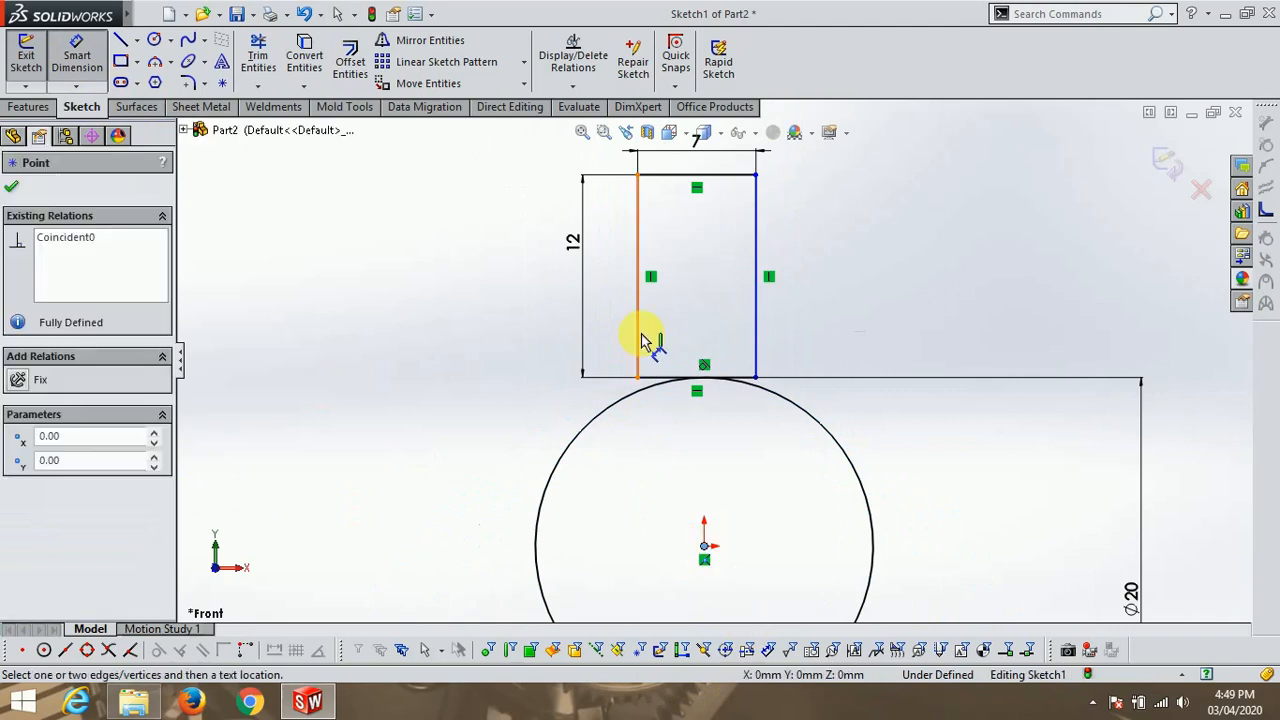
left_click(638, 343)
left_click(656, 505)
type("3.5")
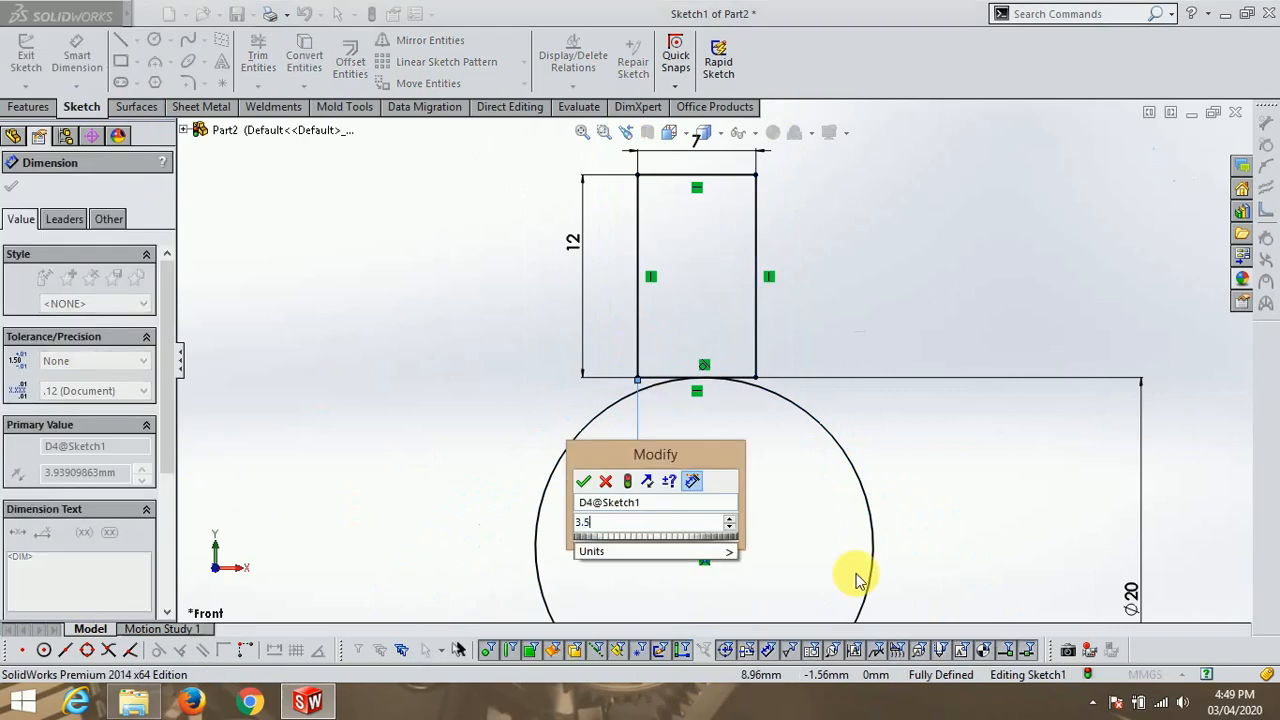
type("0")
key("Return")
Draw two slanted lines inside the rectangle from its top edge, about 0.75 mm and 1.1 mm in from the left and right corners, to its bottom corners.
scroll(663, 291, "down", 5)
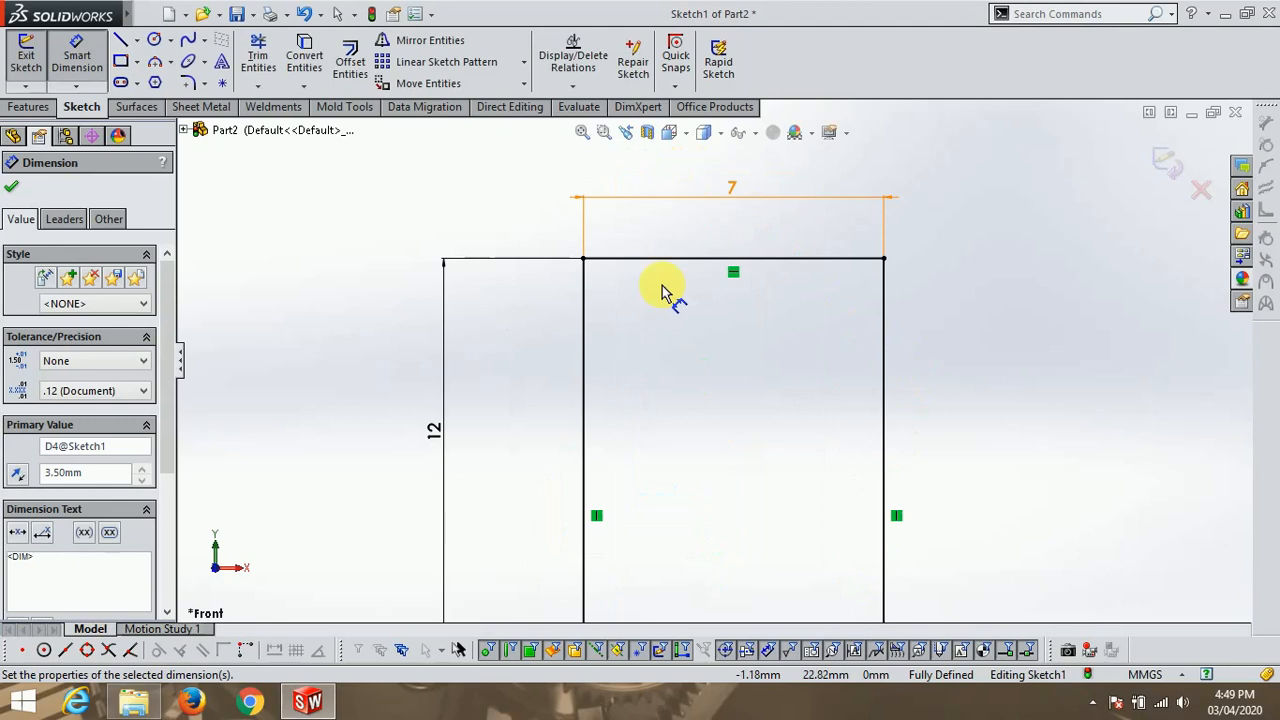
left_click(121, 42)
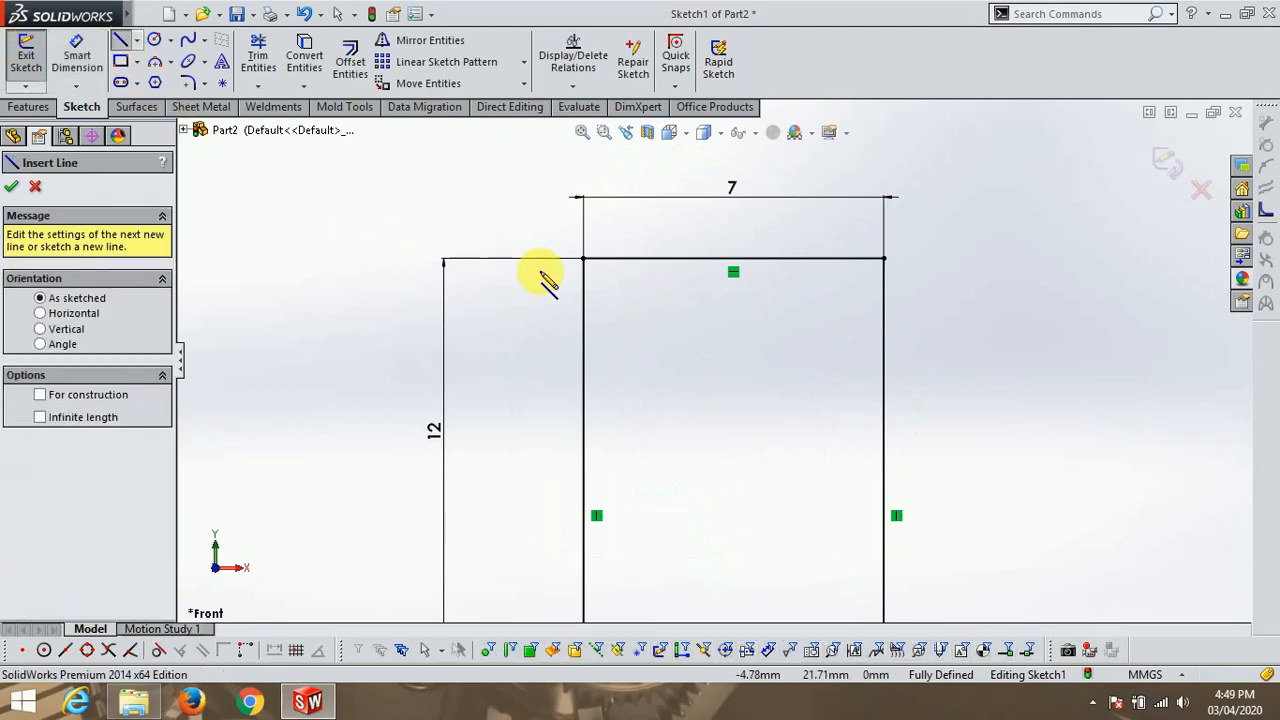
left_click(614, 259)
scroll(713, 356, "up", 3)
scroll(668, 450, "down", 2)
scroll(667, 430, "up", 2)
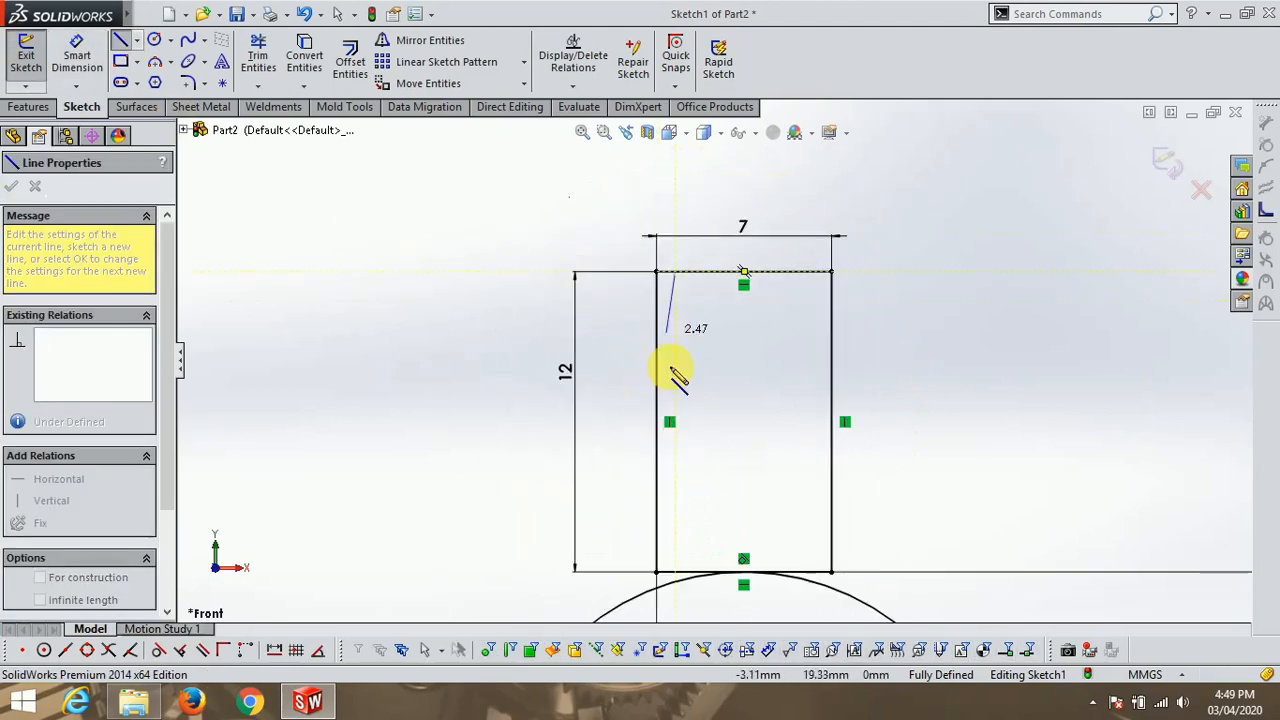
left_click(657, 572)
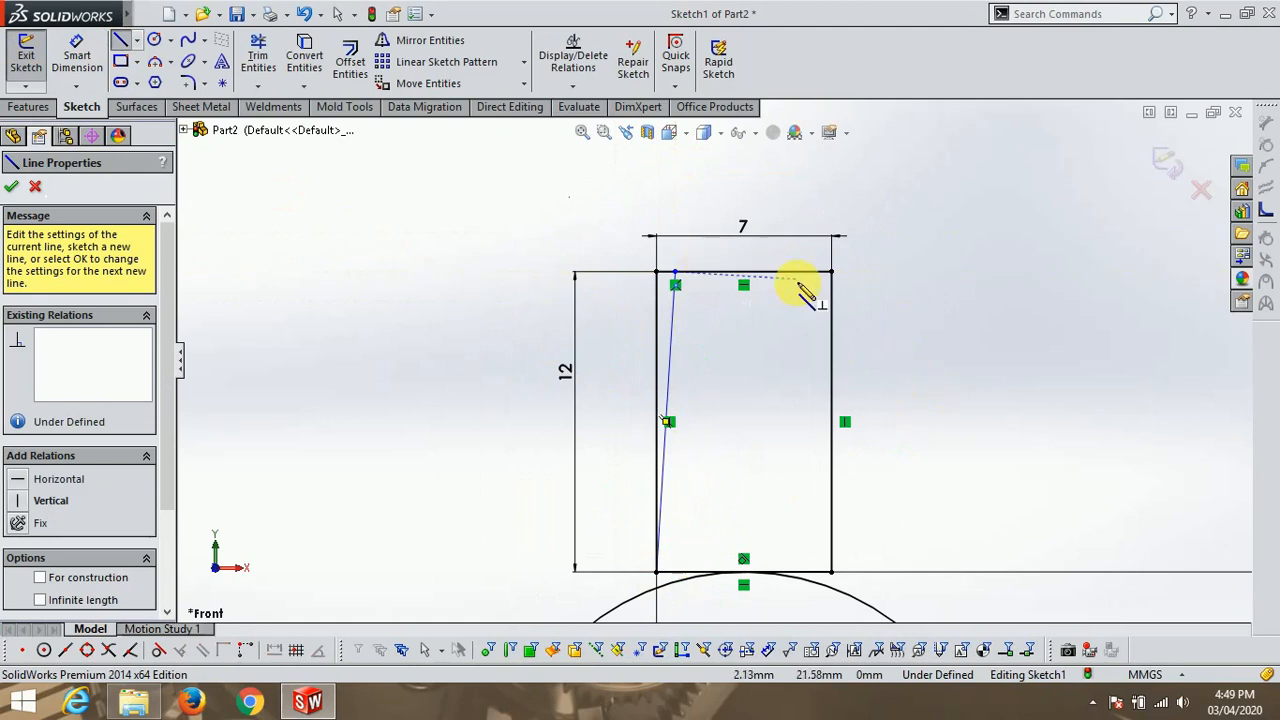
left_click(805, 272)
left_click(829, 571)
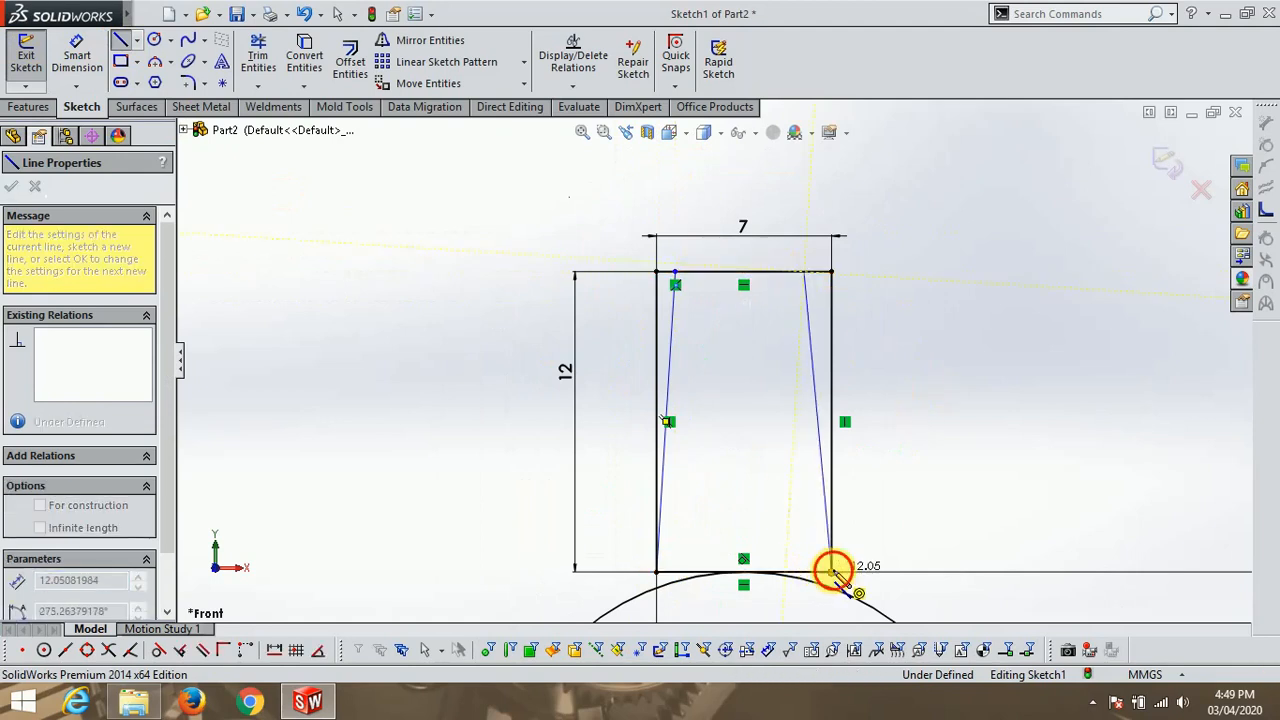
Dimension the top ends of both slanted lines 0.5 mm from the rectangle's nearest top corners.
left_click(76, 55)
scroll(685, 300, "down", 5)
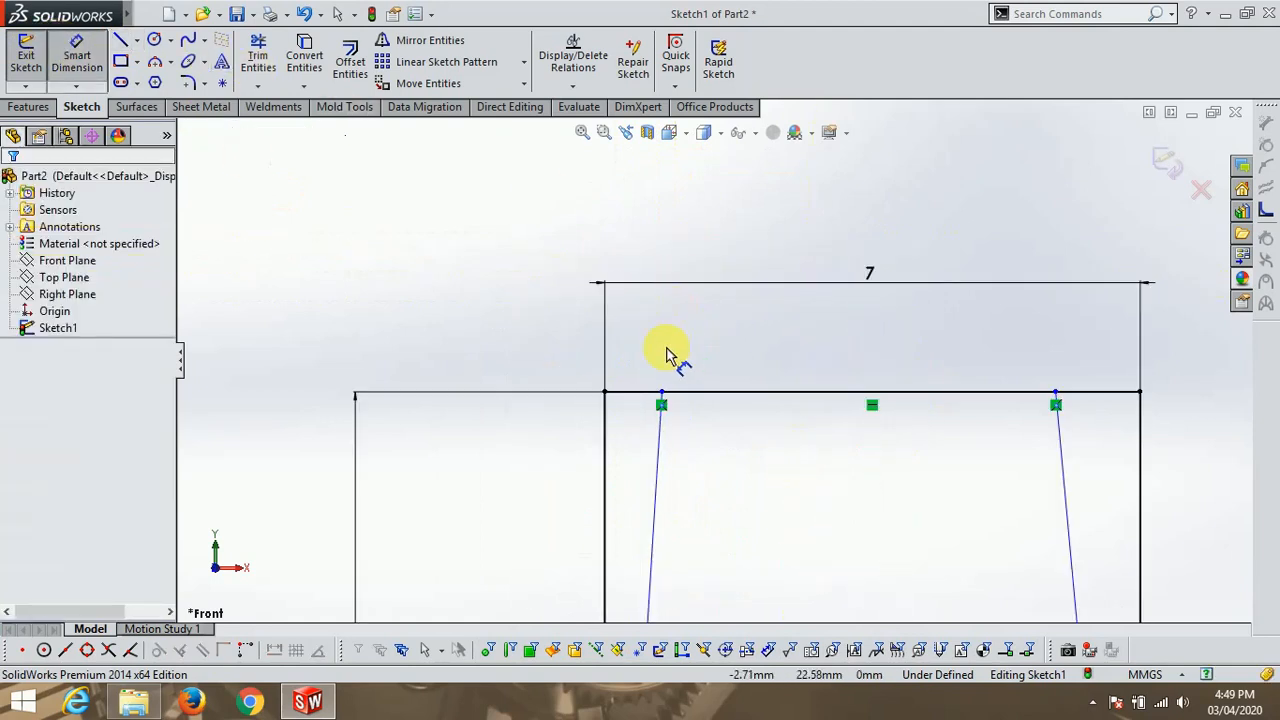
left_click(663, 396)
left_click(607, 396)
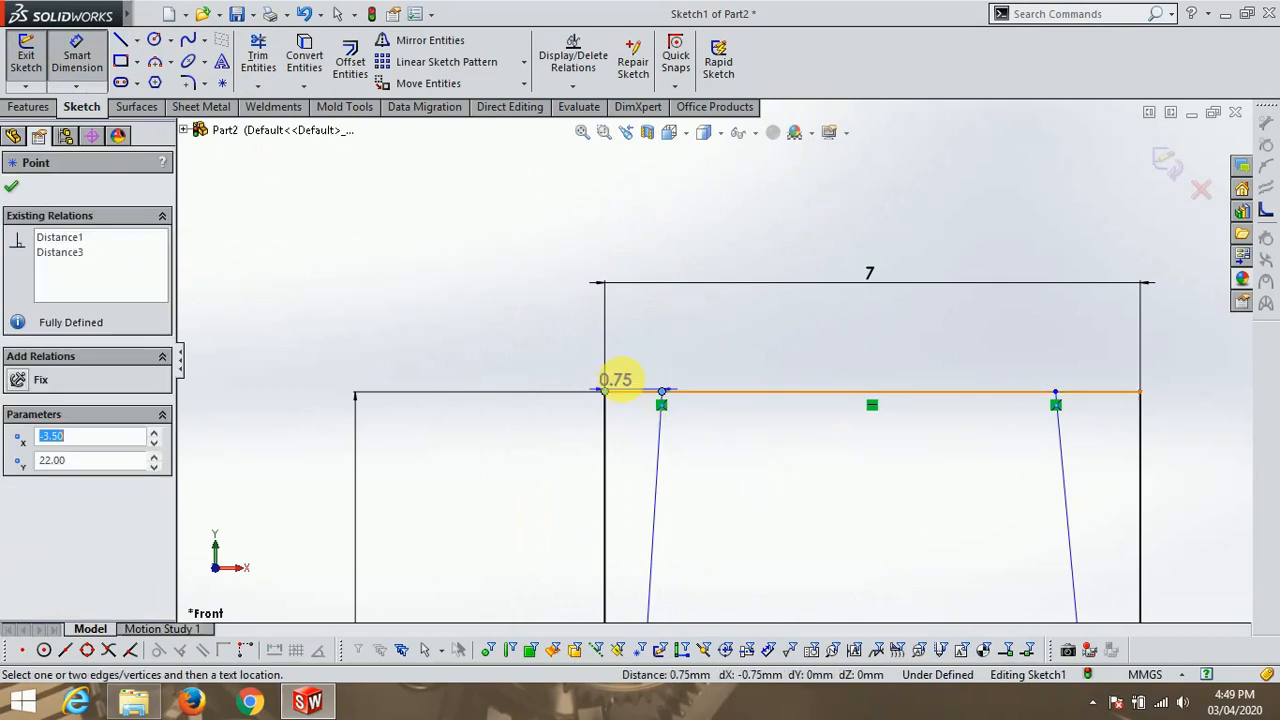
left_click(634, 357)
type("0.5")
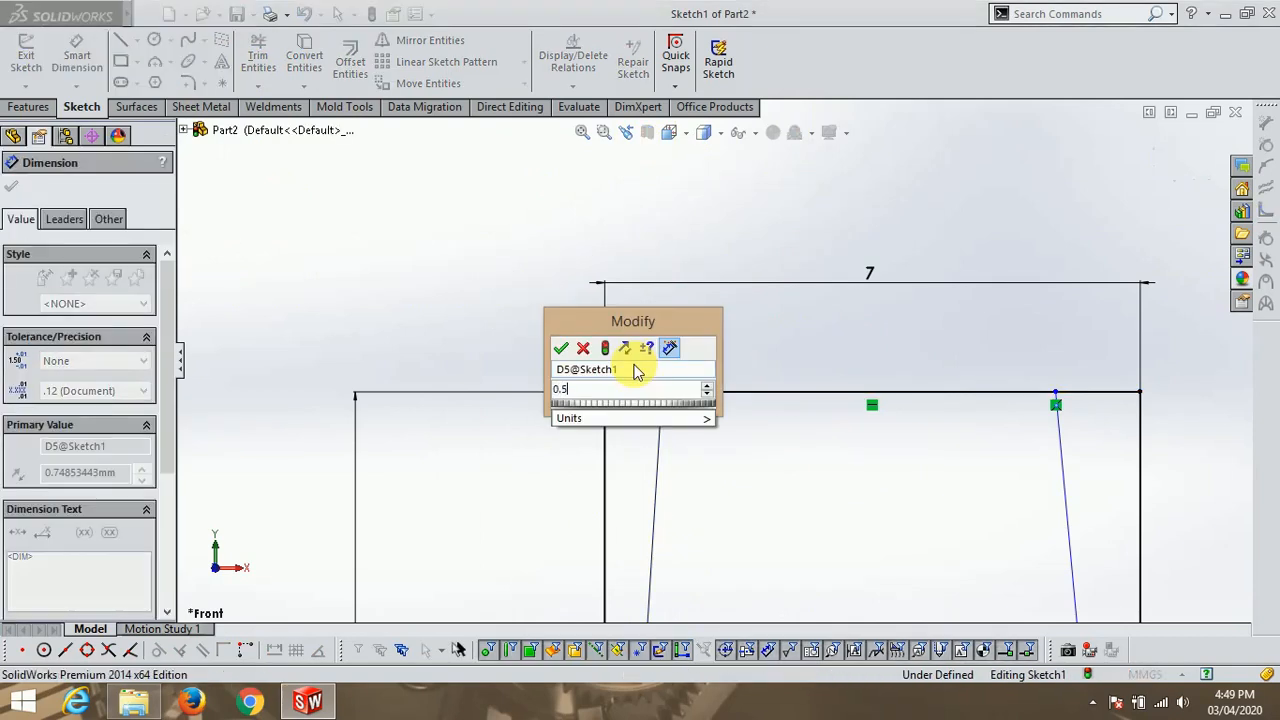
key("Return")
left_click(1136, 404)
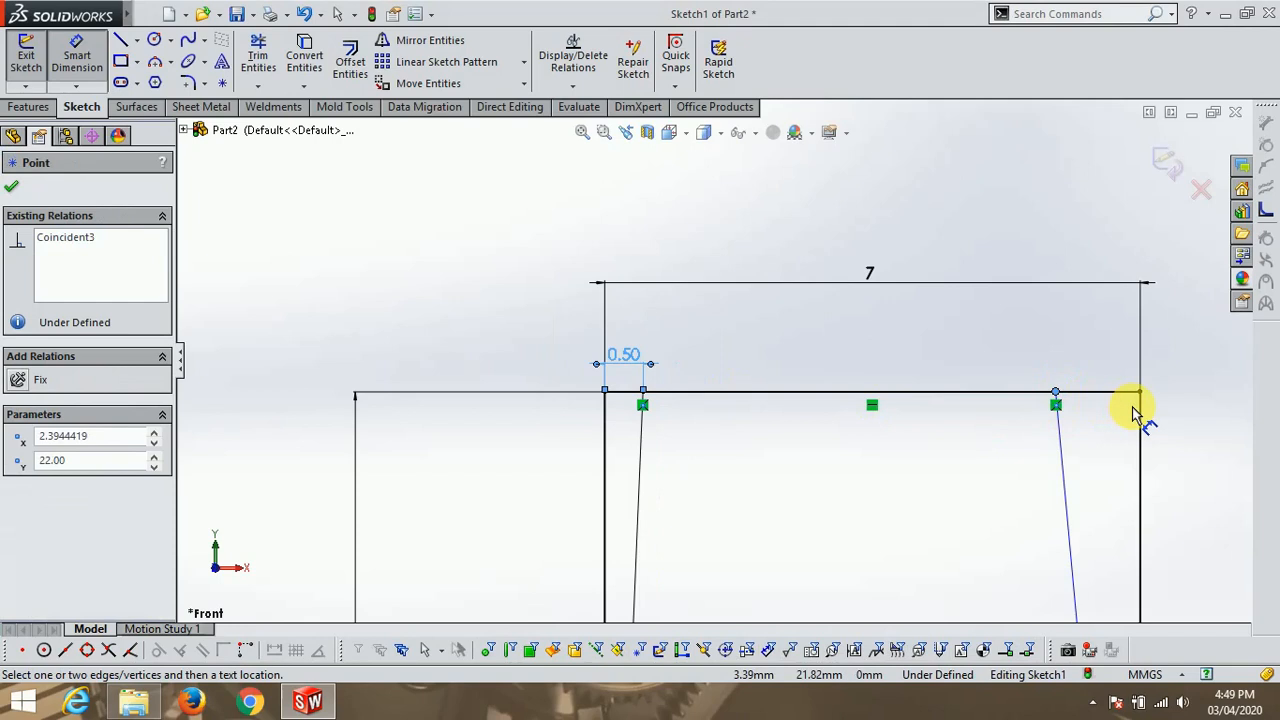
left_click(1115, 369)
type("0.50")
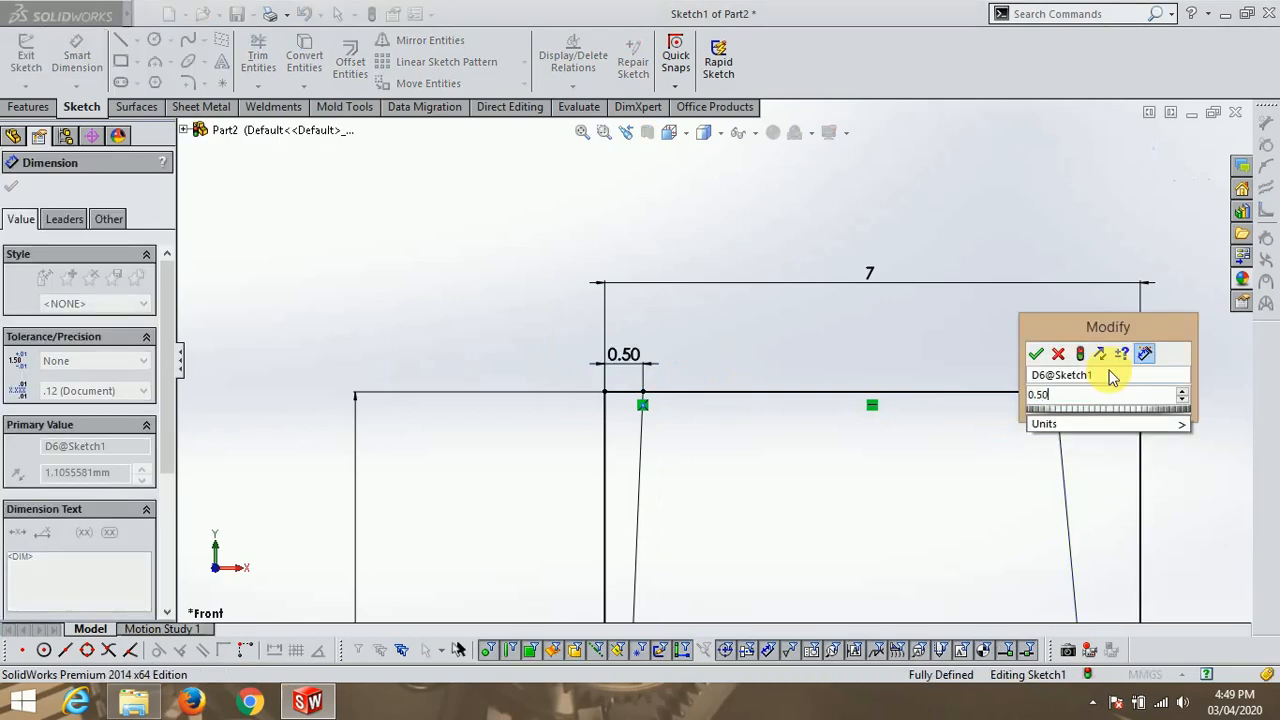
key("Return")
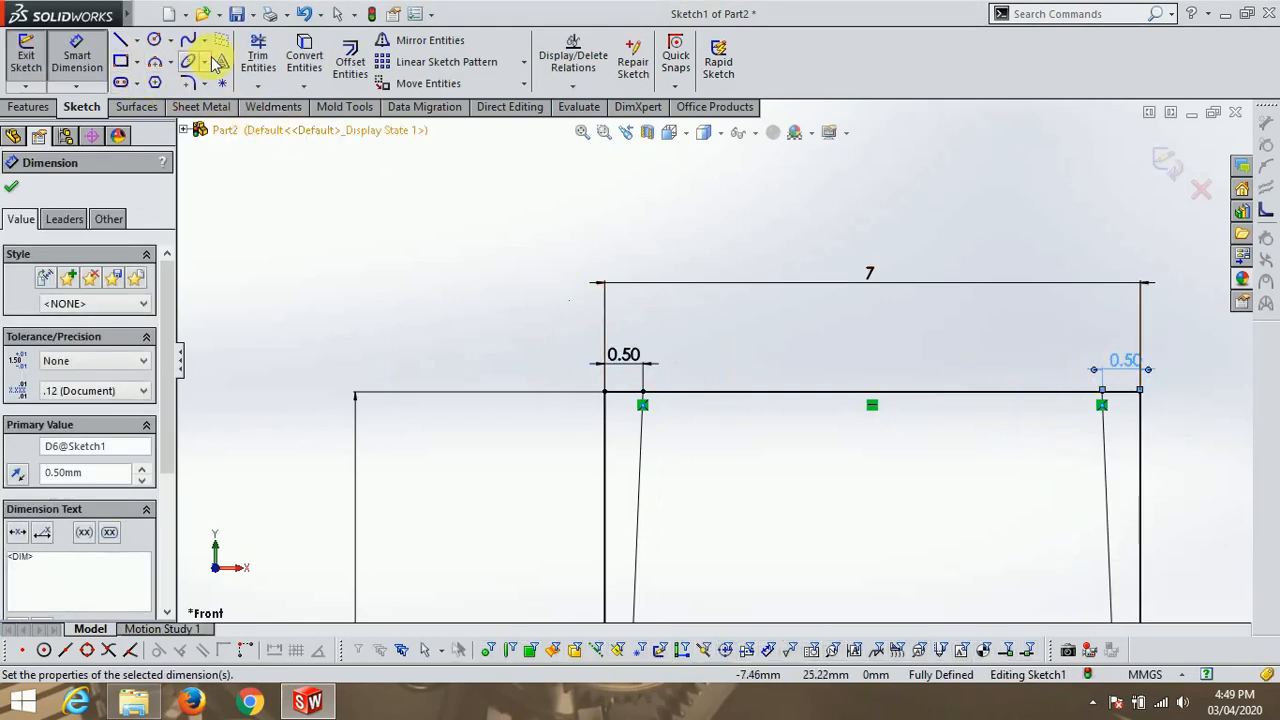
Trim away the rectangle's vertical sides and the short top-edge ends outside the slanted lines, leaving a tapered tooth profile.
left_click(304, 55)
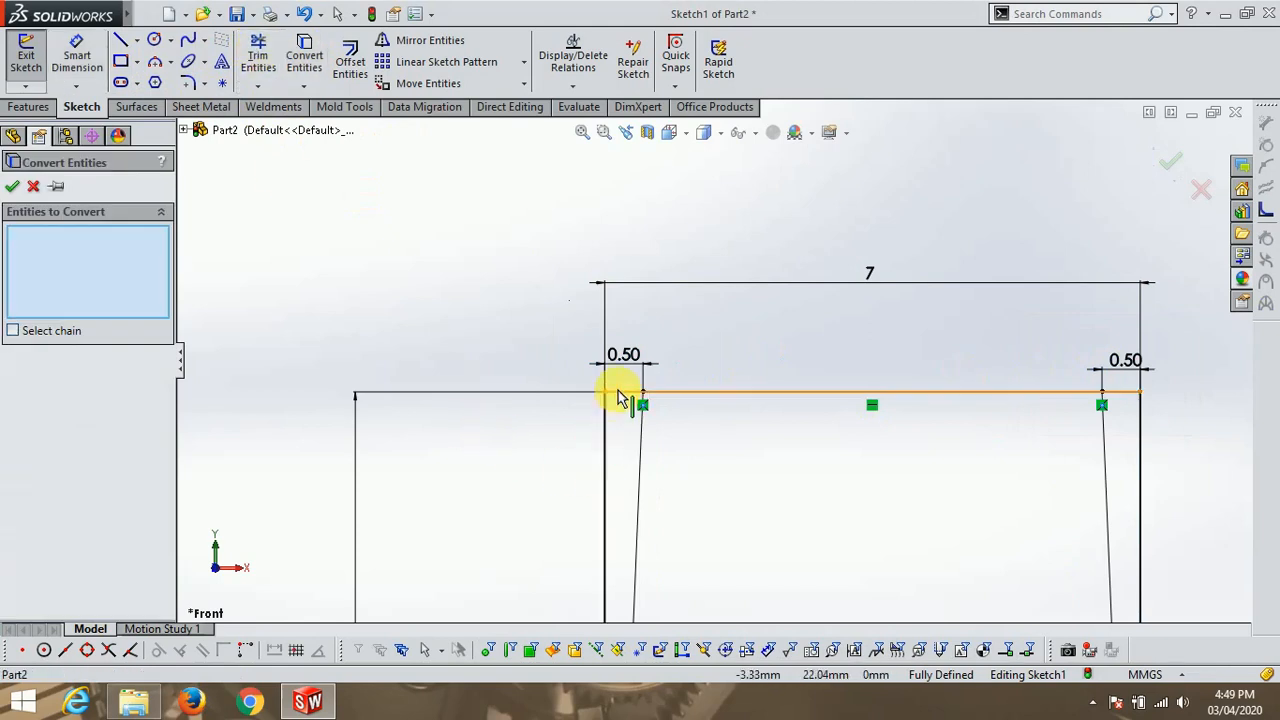
left_click(32, 188)
left_click(258, 55)
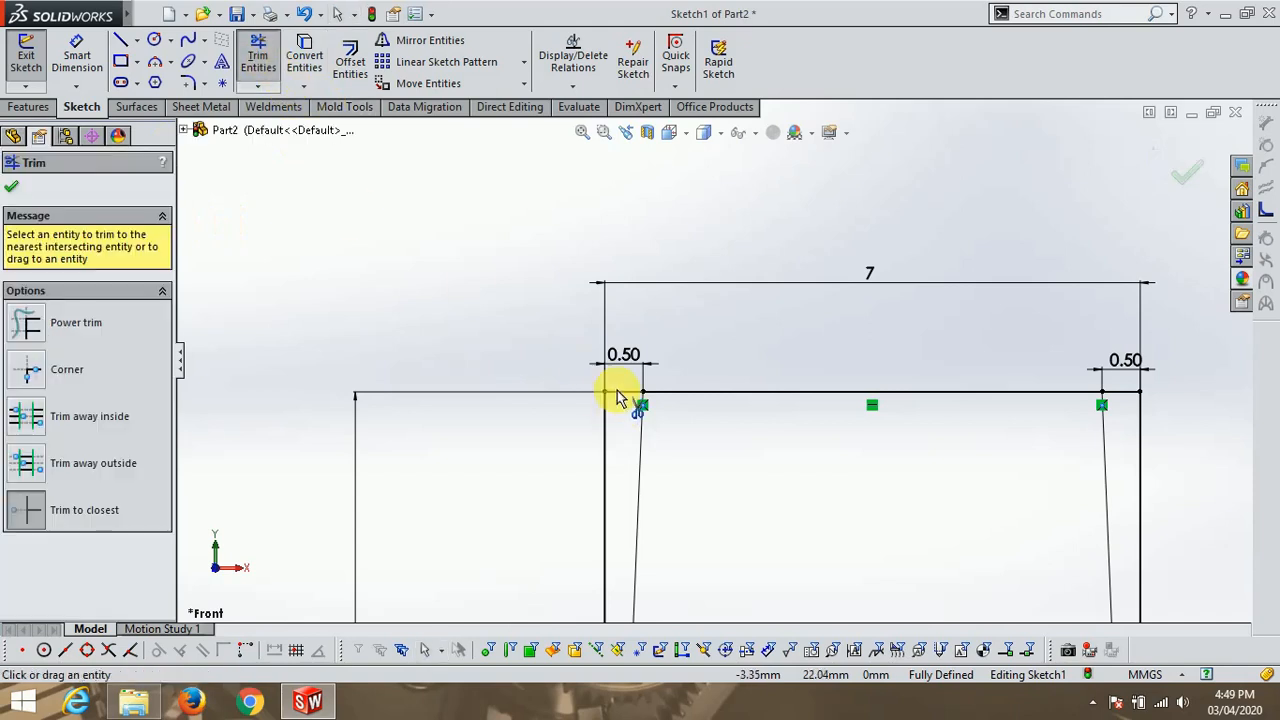
left_click(617, 393)
left_click(609, 421)
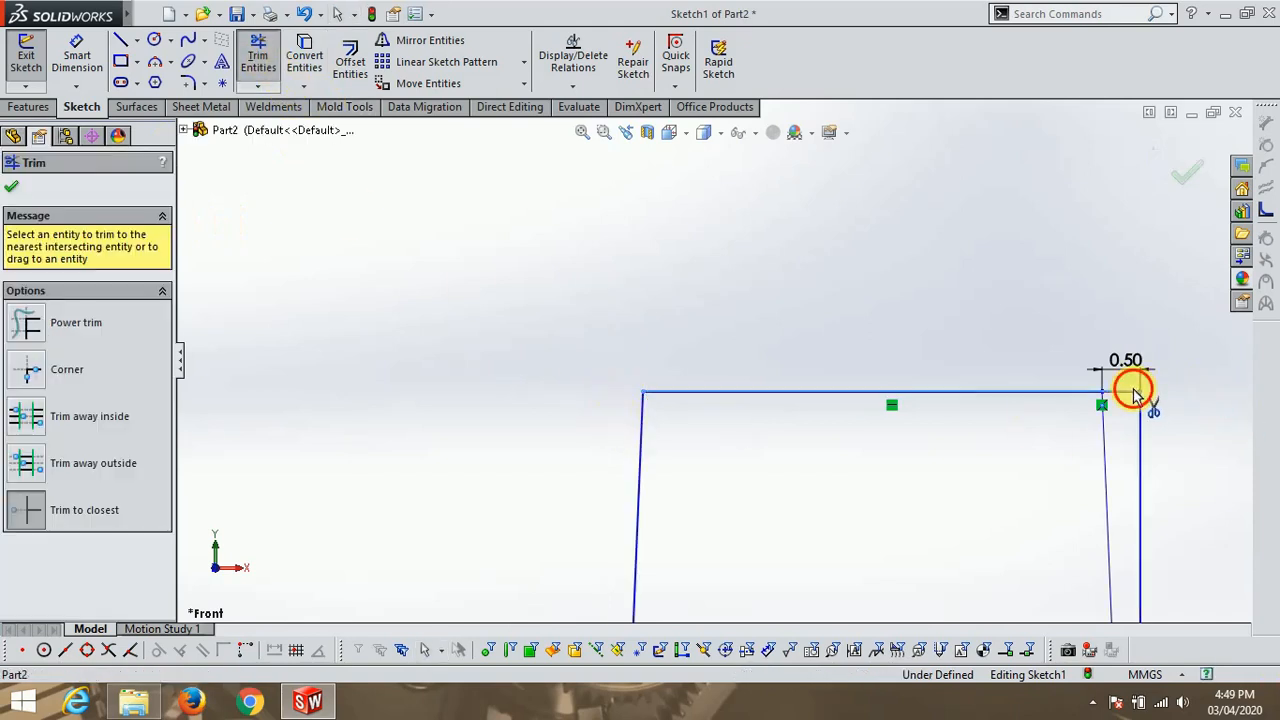
left_click(1145, 425)
scroll(806, 266, "up", 8)
scroll(738, 460, "down", 4)
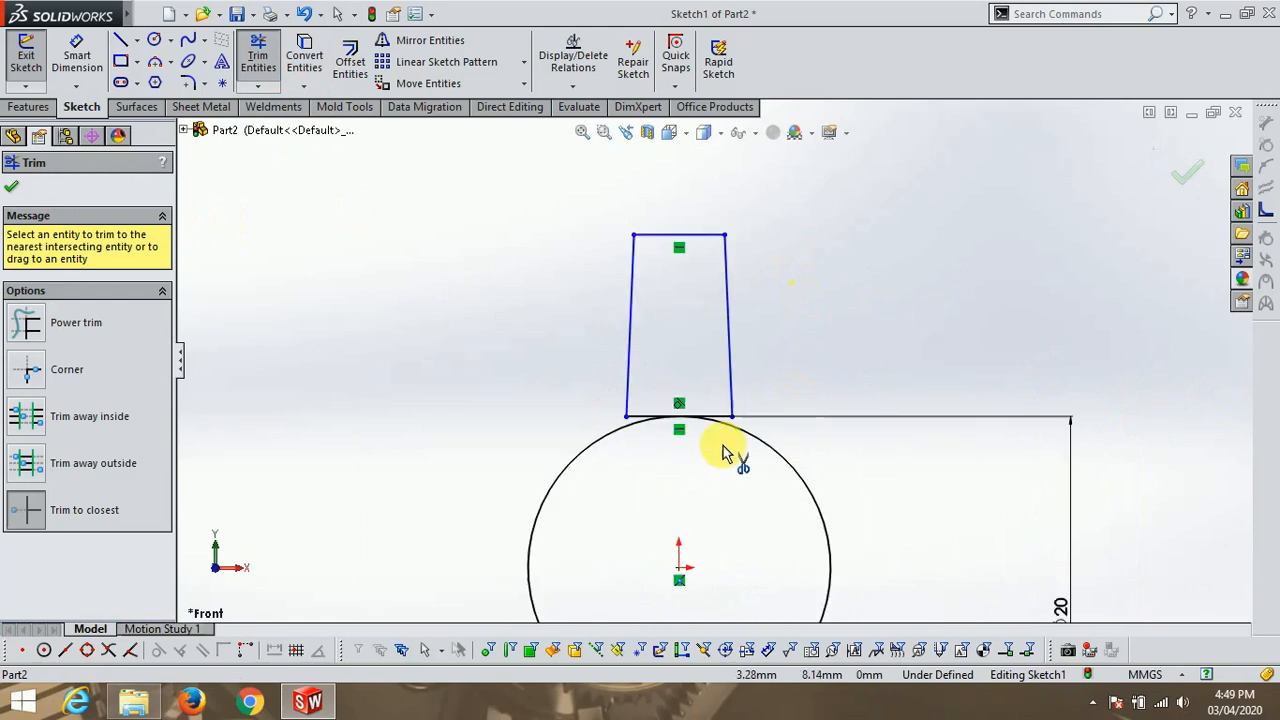
Repeat the tooth's two slanted sides and top edge in a circular sketch pattern of 4 equally spaced instances over 360° about the origin.
left_click(524, 64)
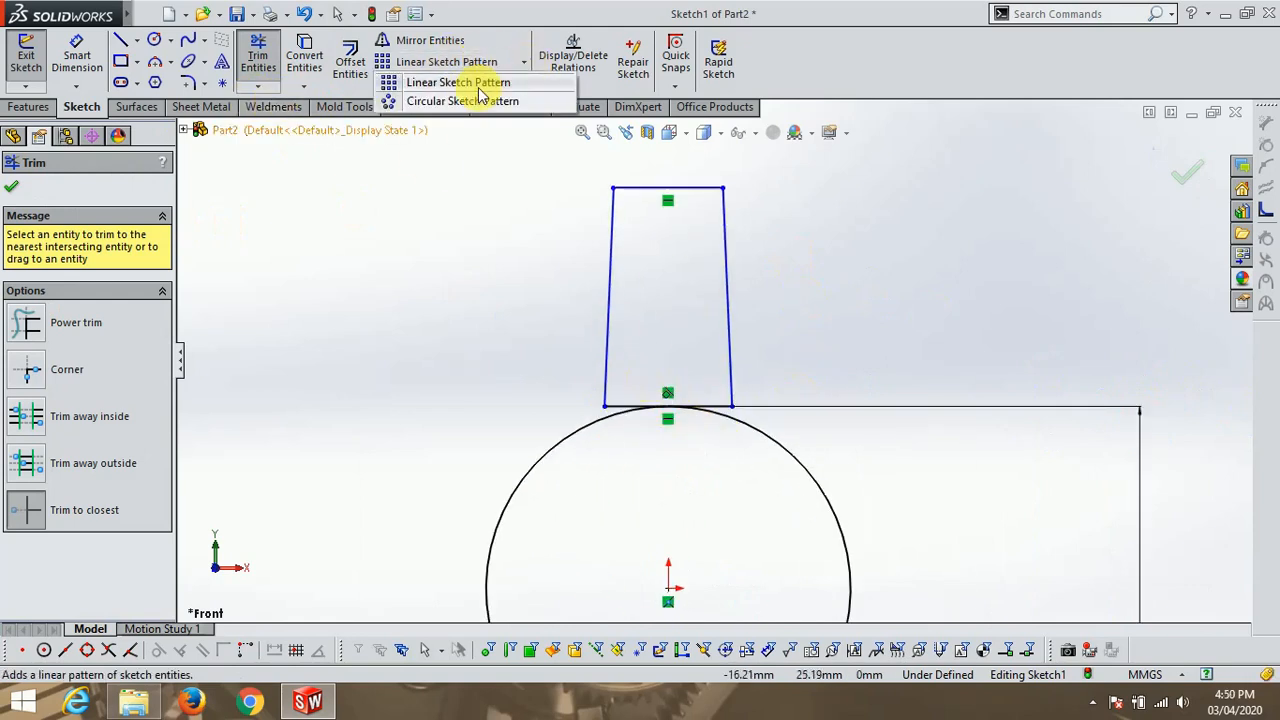
left_click(463, 101)
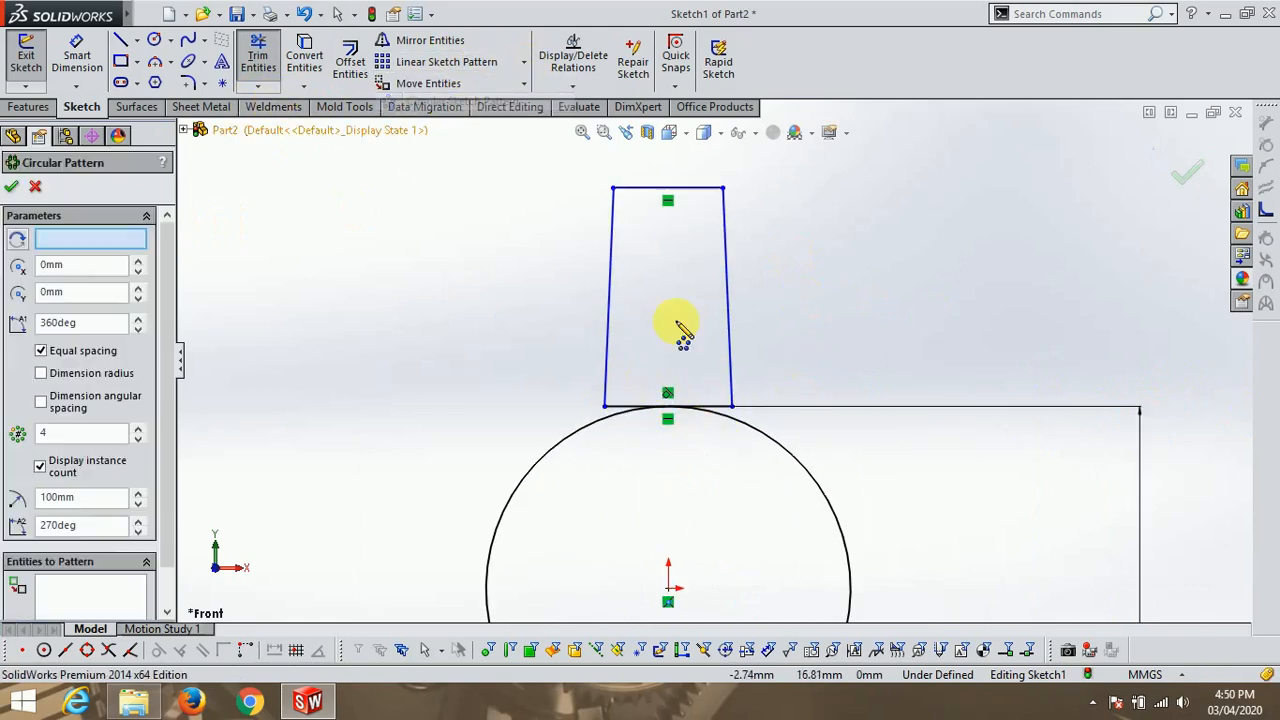
left_click(607, 300)
left_click(627, 188)
left_click(727, 264)
scroll(740, 330, "up", 4)
scroll(742, 525, "down", 3)
scroll(742, 526, "down", 1)
scroll(1002, 330, "up", 2)
scroll(799, 453, "down", 1)
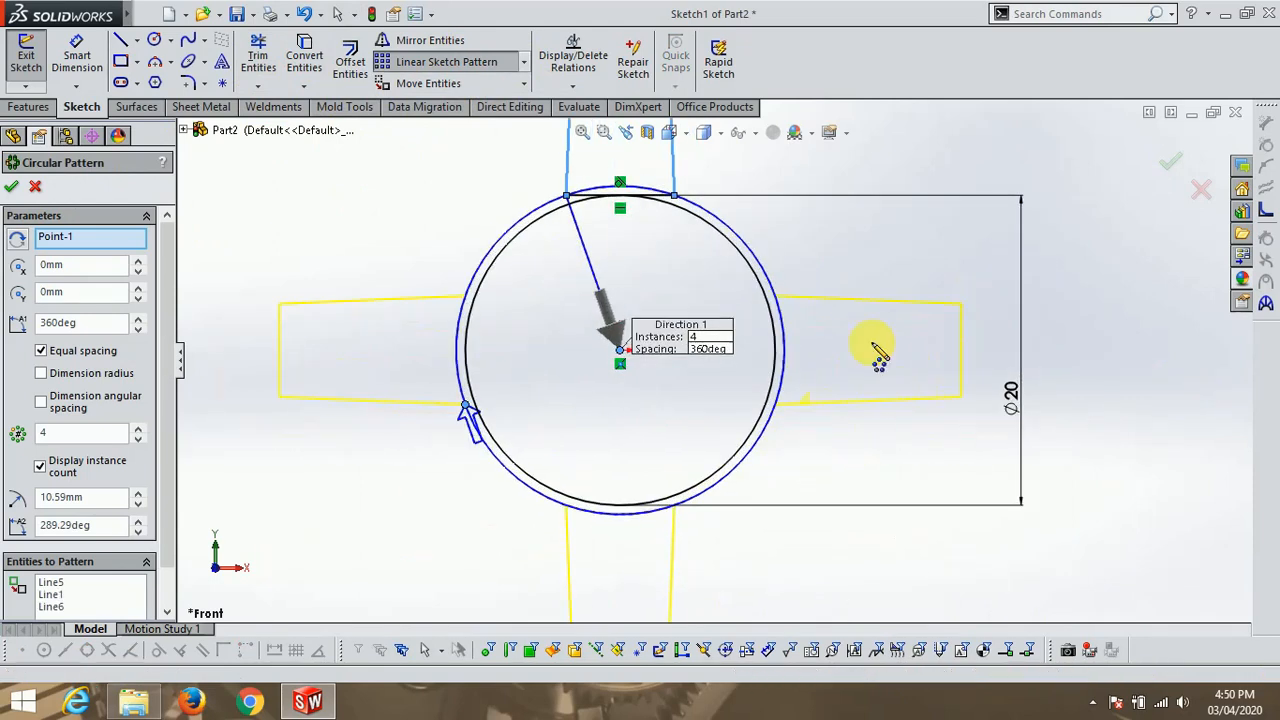
left_click(1172, 166)
Extend the open inner ends of the side lines of all the teeth until they meet the circle.
left_click(258, 84)
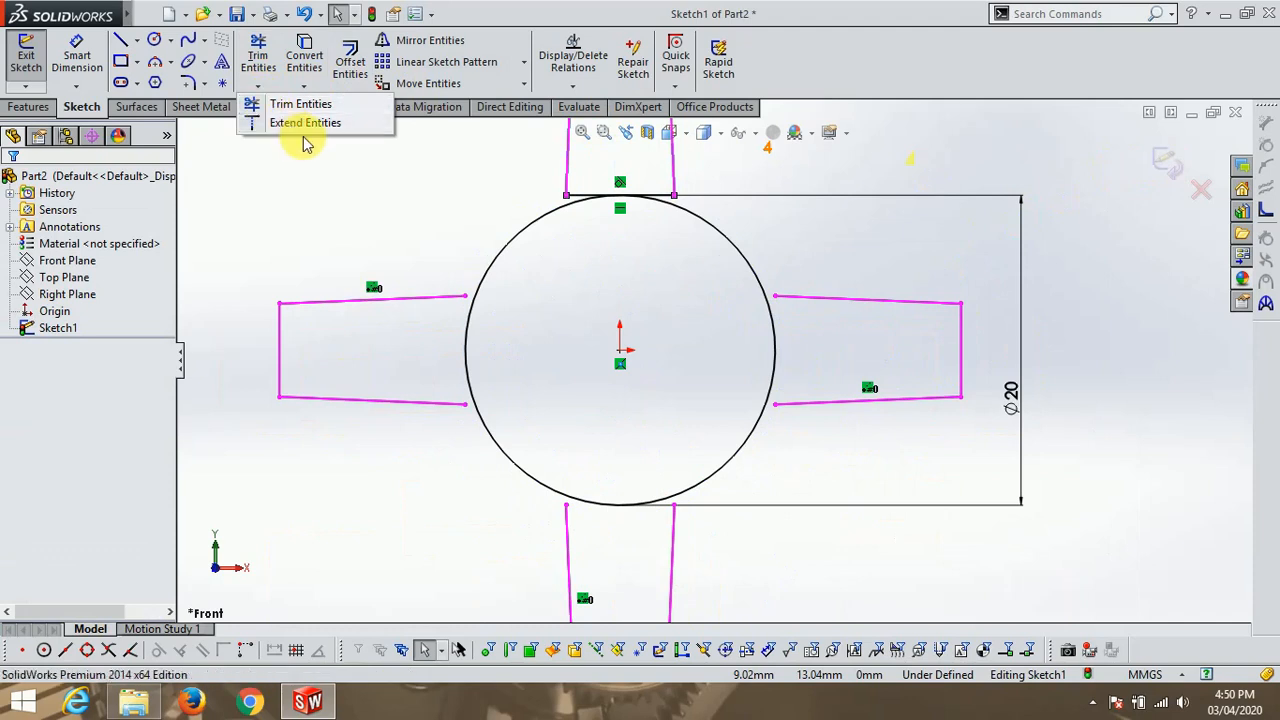
left_click(1118, 208)
scroll(978, 419, "up", 2)
scroll(332, 105, "down", 1)
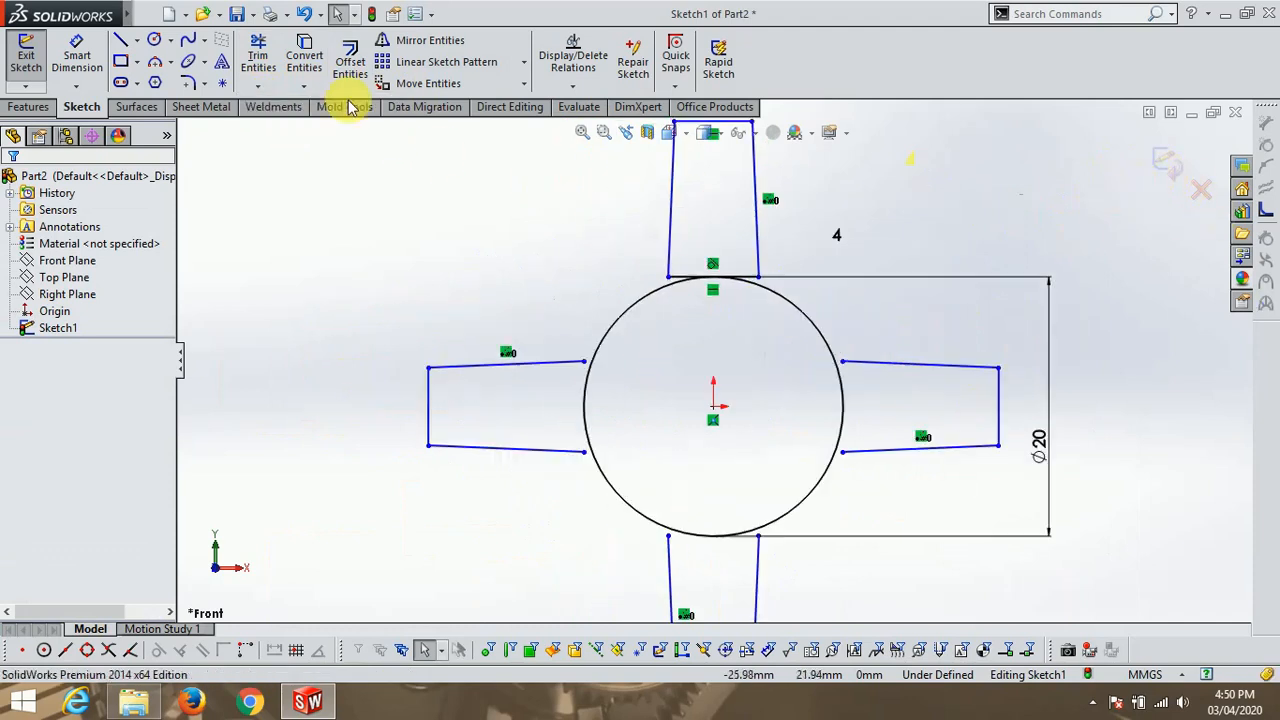
left_click(263, 88)
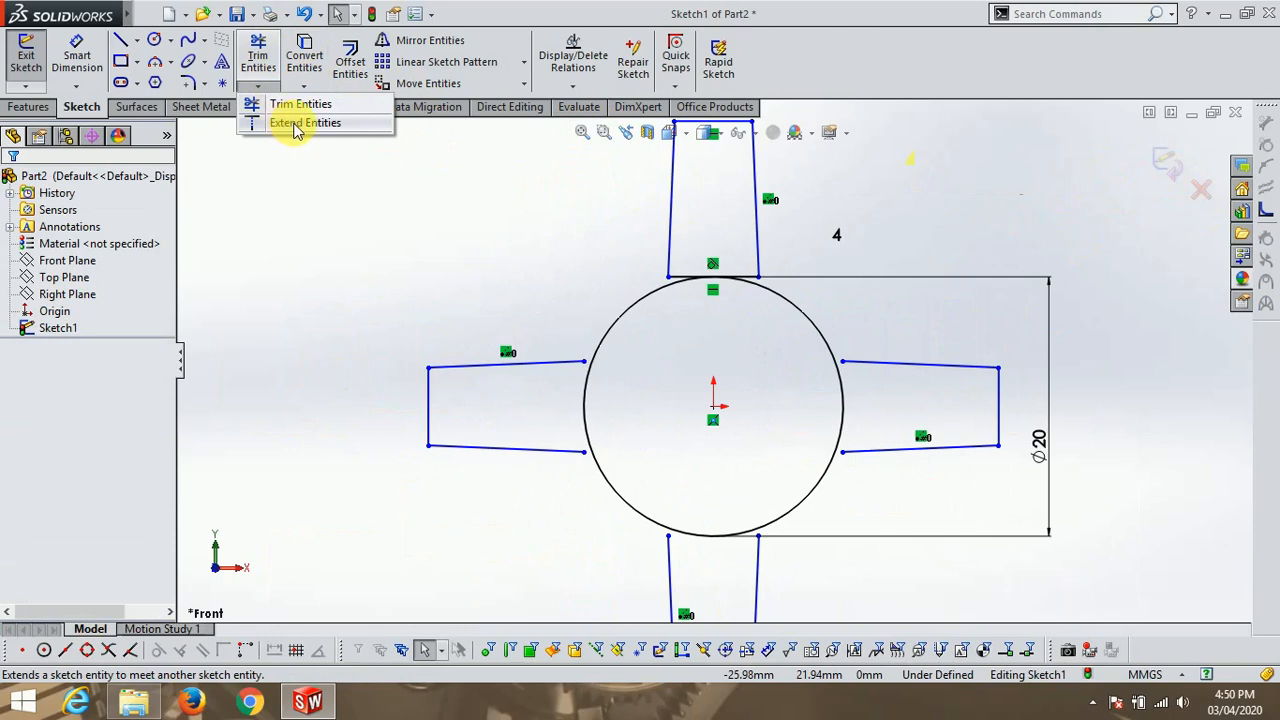
left_click(296, 125)
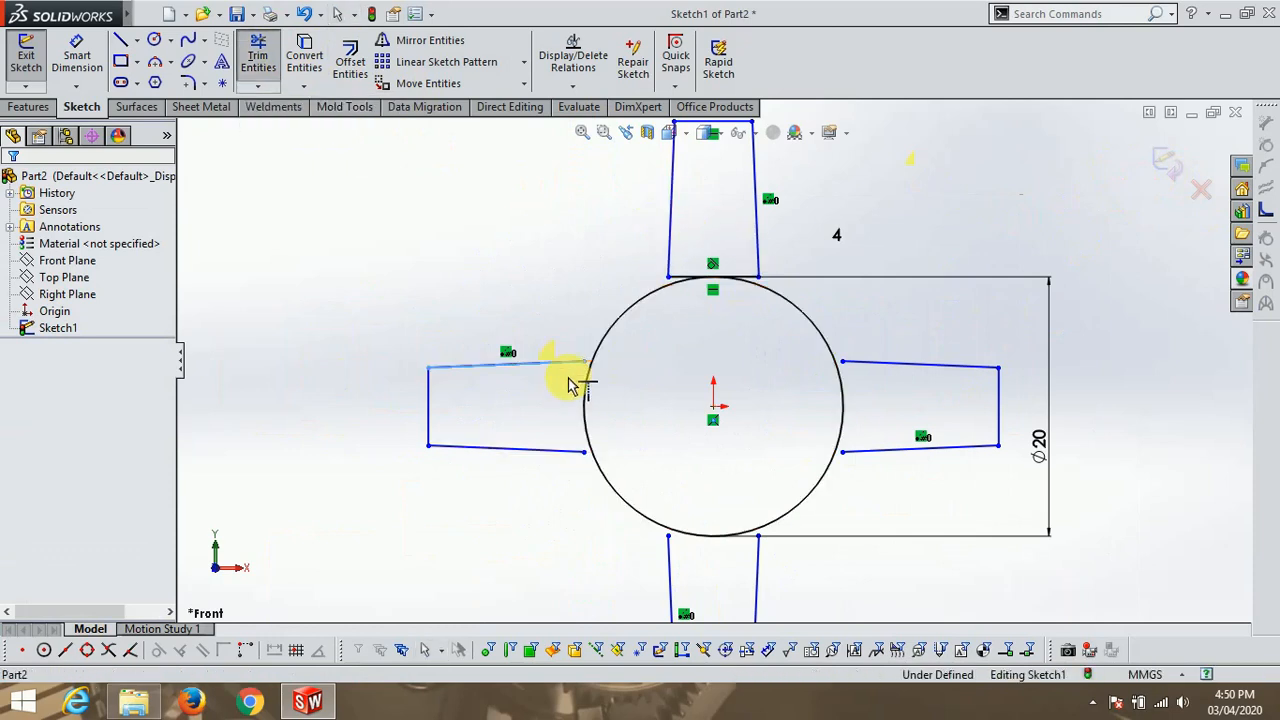
left_click(568, 453)
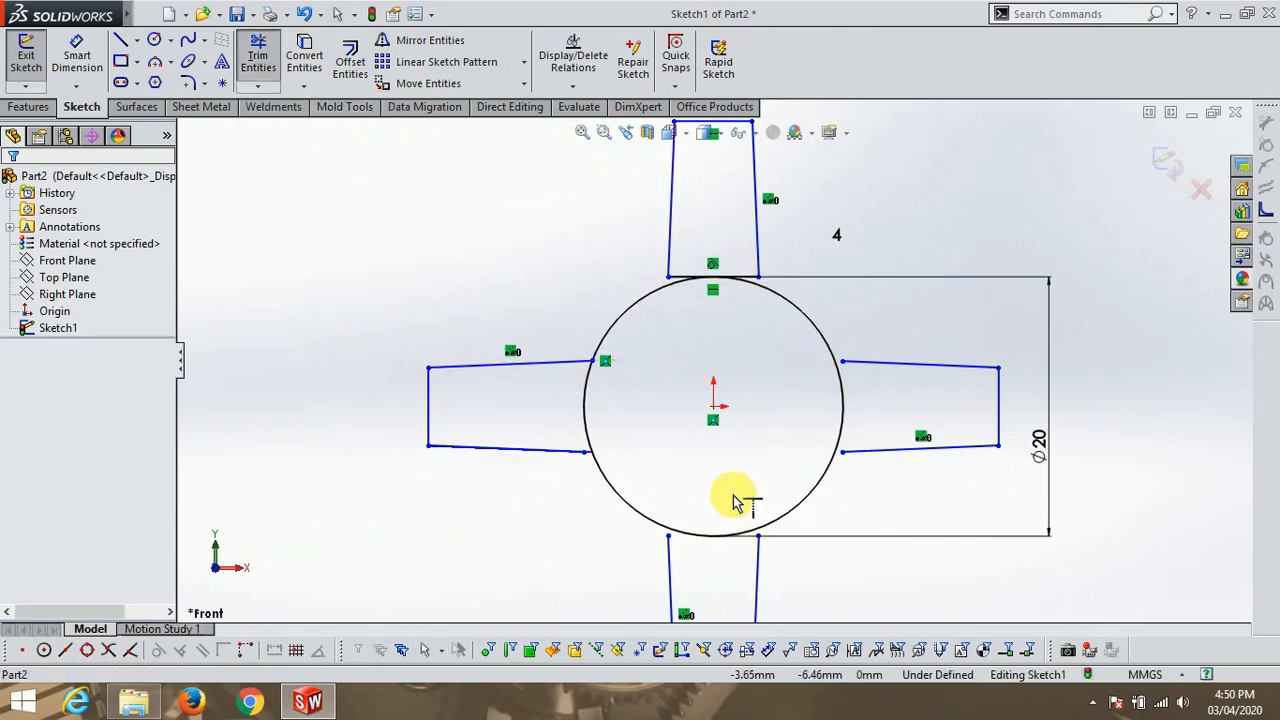
left_click(886, 369)
left_click(866, 455)
left_click(754, 586)
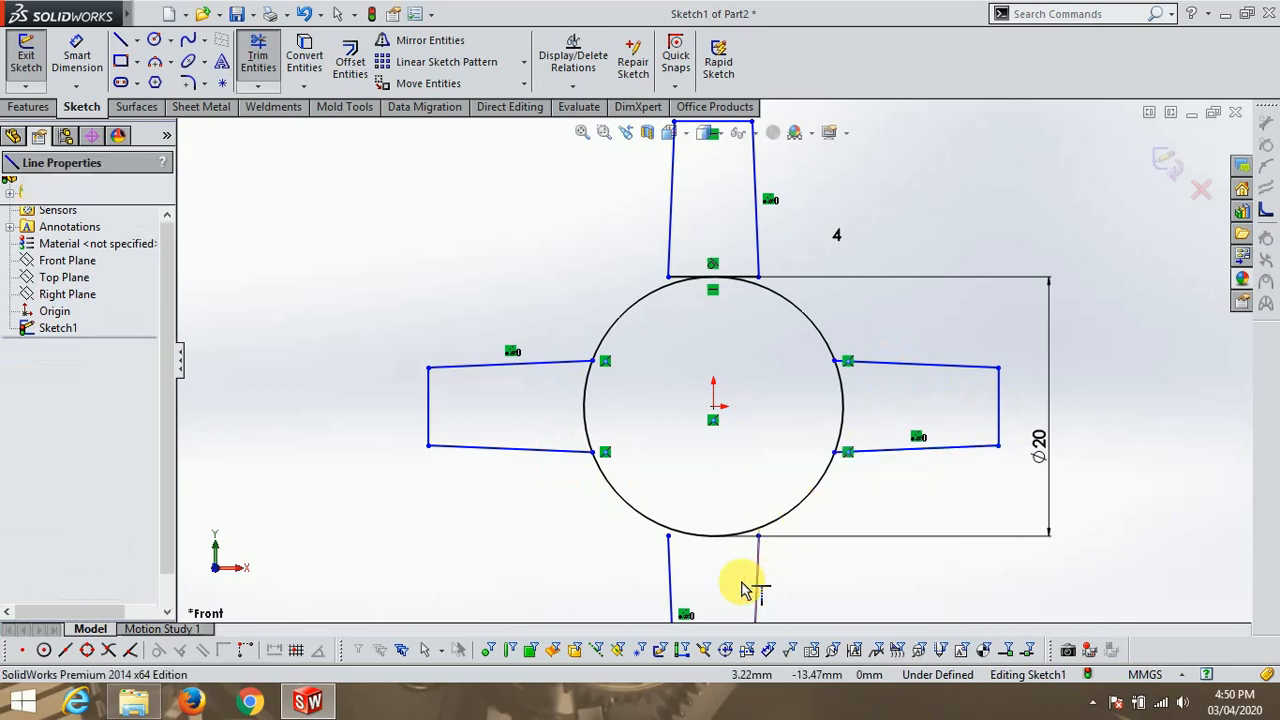
left_click(669, 586)
scroll(772, 305, "down", 4)
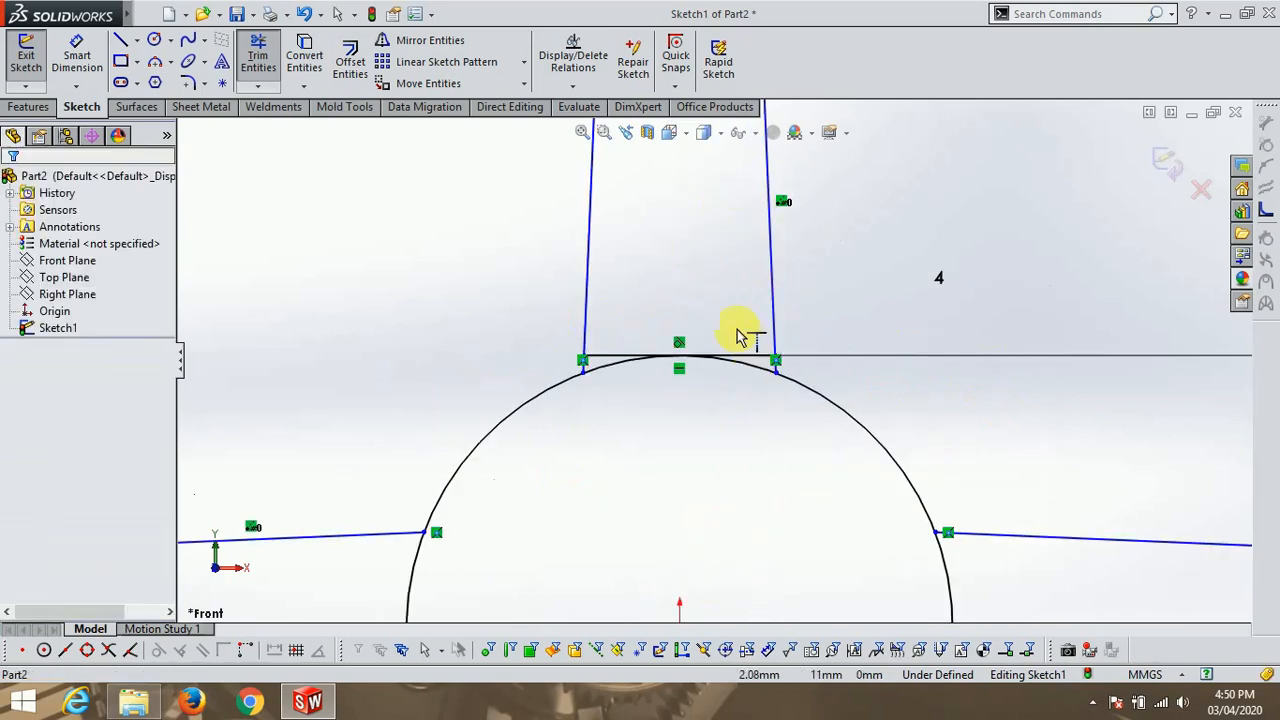
key("Escape")
Delete the upper tooth's straight base line and trim away the circle arc between its two slanted sides.
left_click(748, 362)
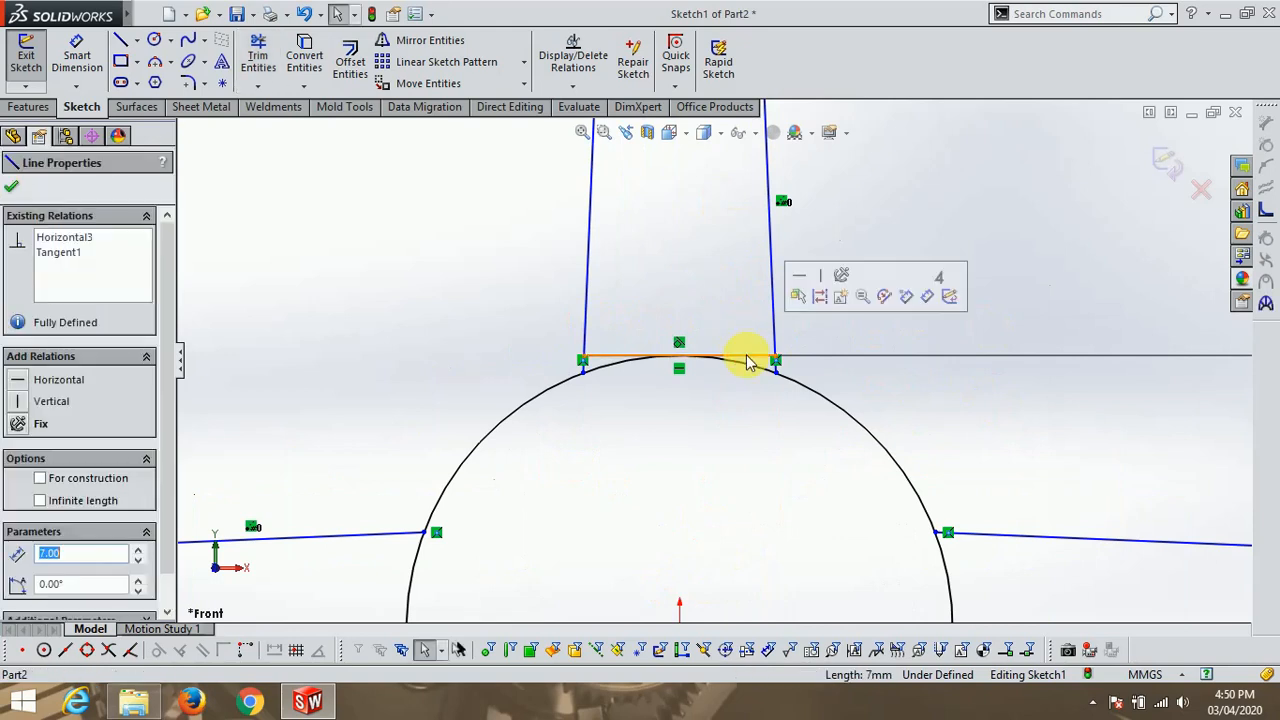
key("Delete")
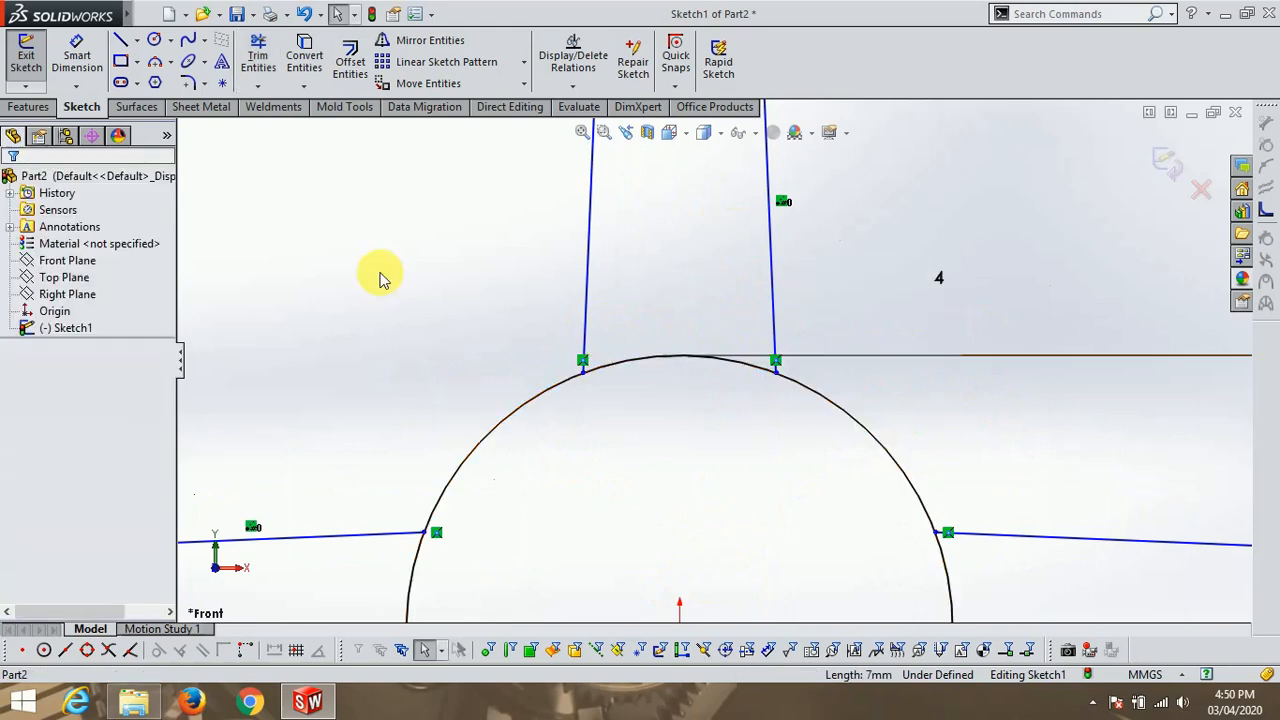
left_click(257, 58)
left_click(693, 357)
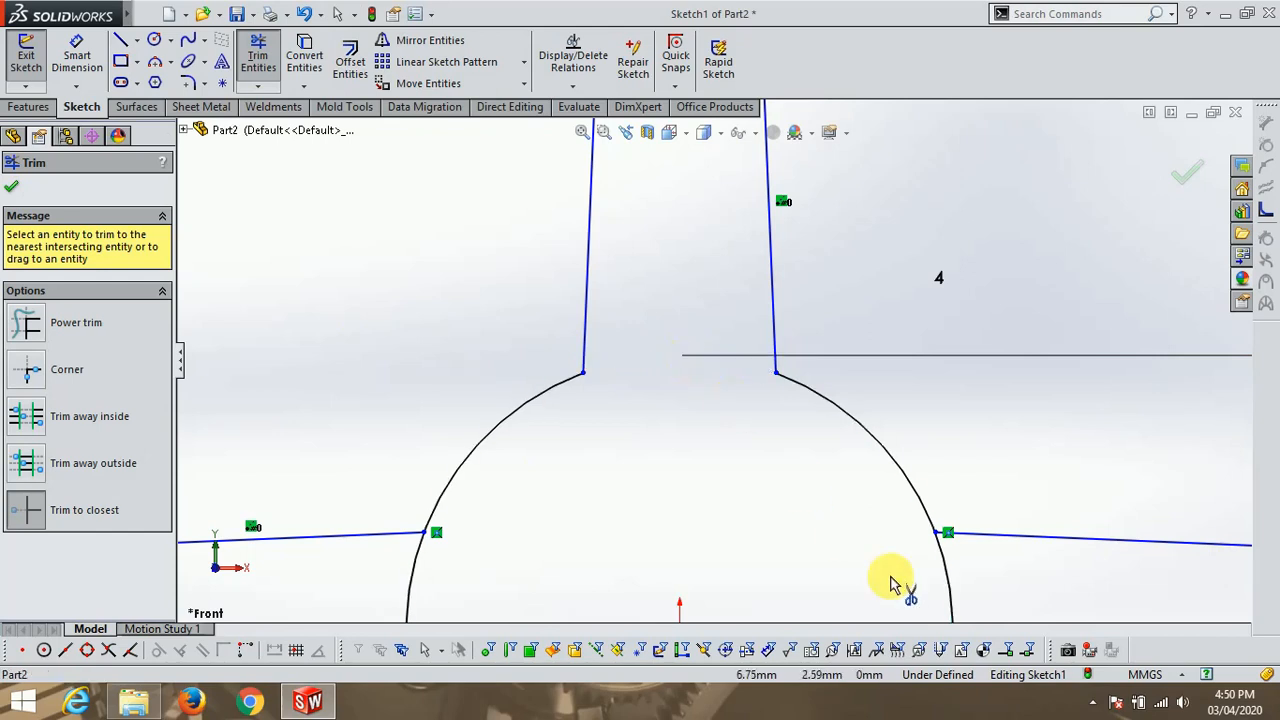
Trim away the circle arcs inside the right and left teeth and exit the sketch.
left_click(945, 595)
left_click(410, 590)
scroll(743, 275, "up", 4)
scroll(749, 429, "down", 2)
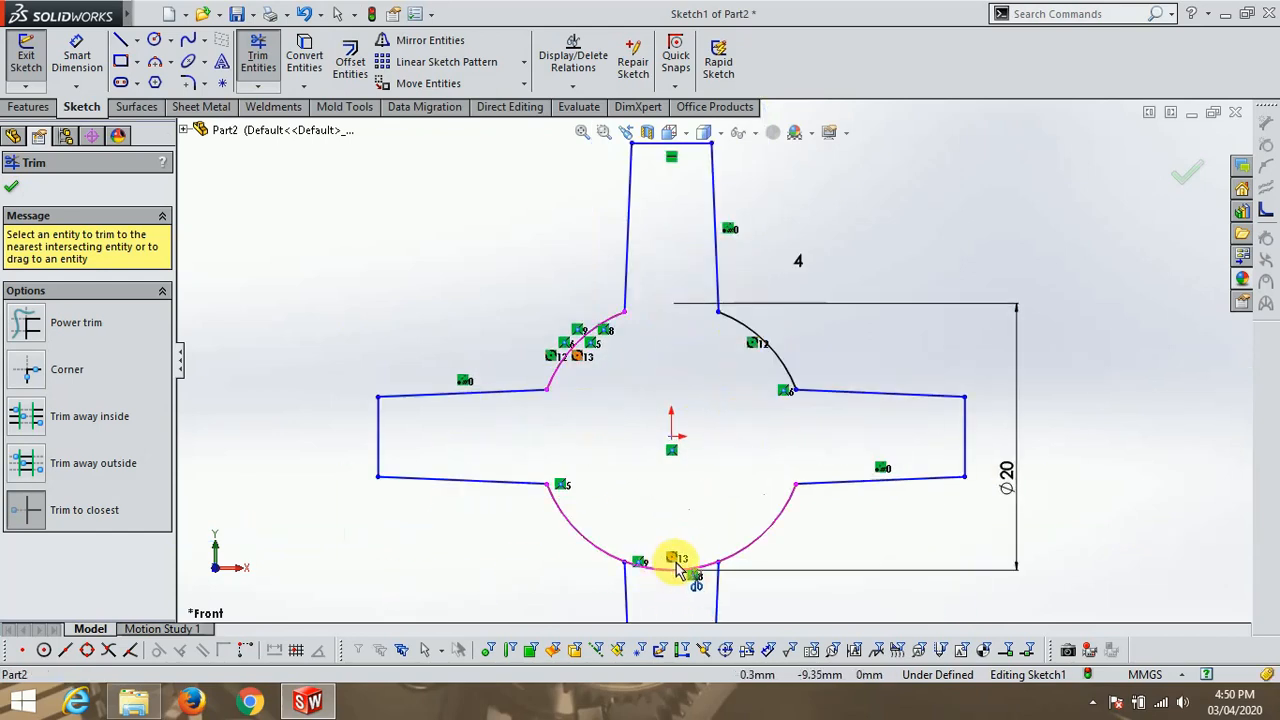
left_click(1178, 205)
scroll(940, 200, "up", 3)
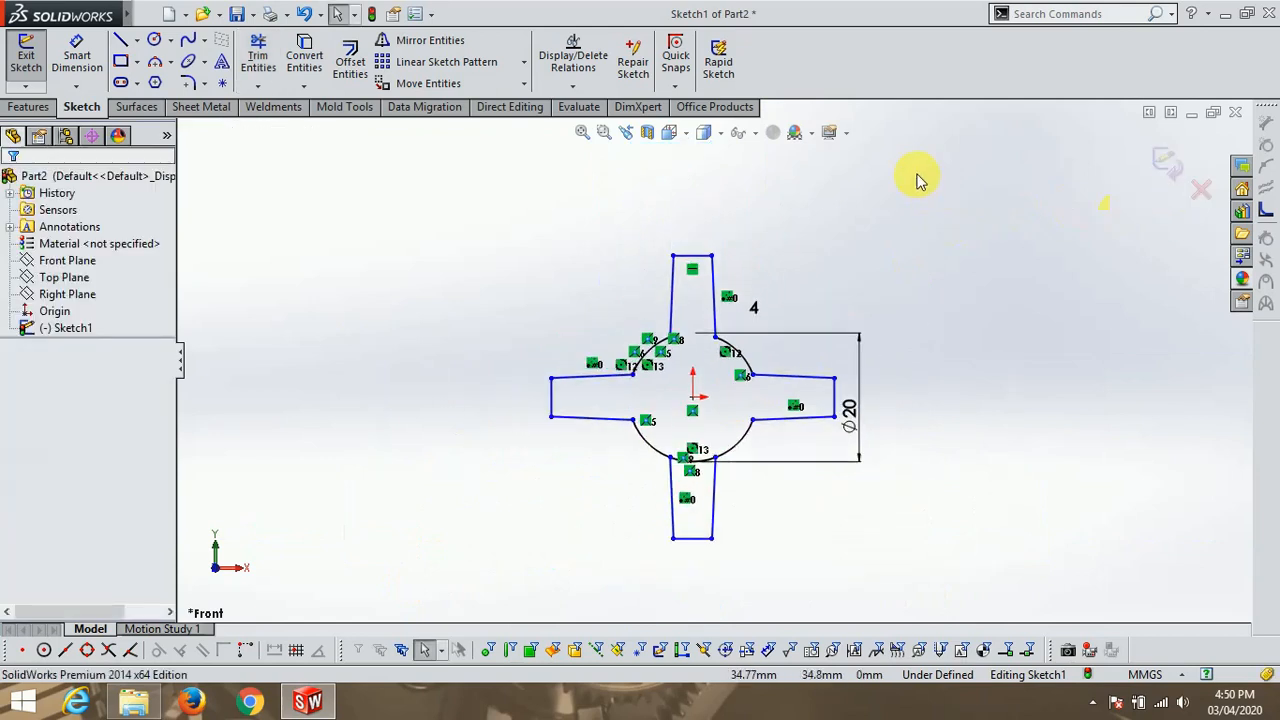
scroll(745, 440, "down", 2)
left_click(1160, 152)
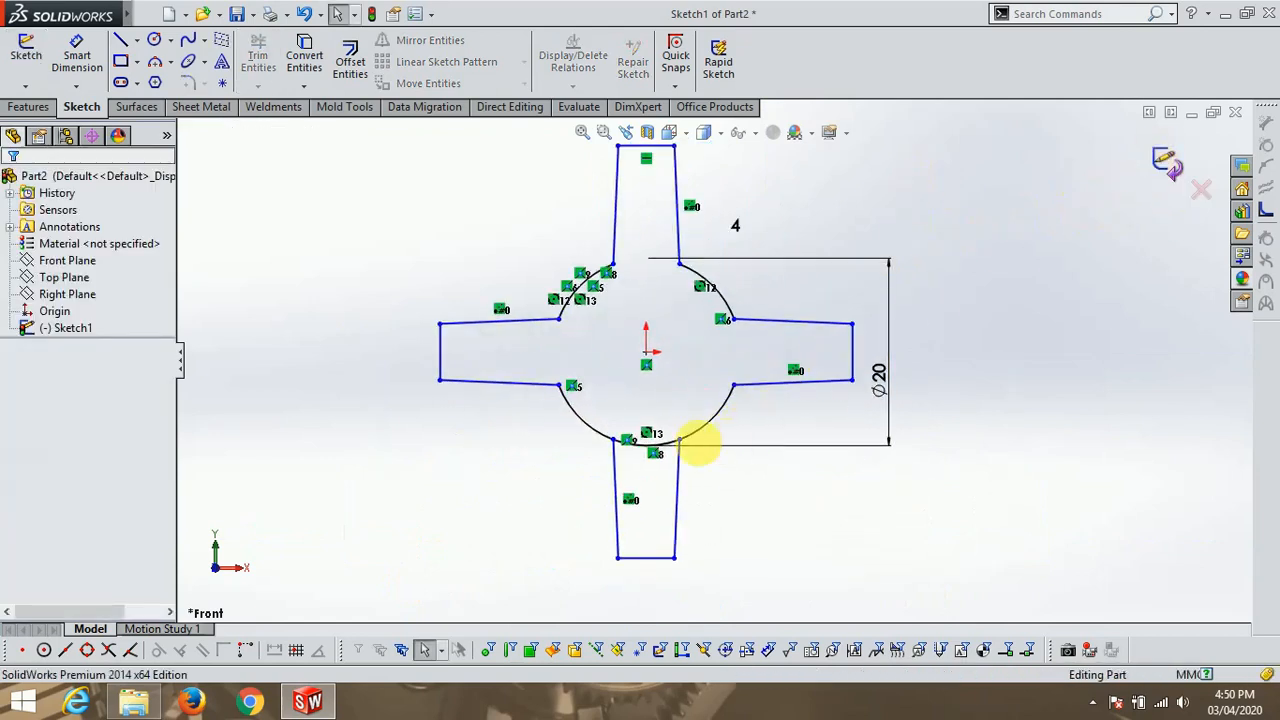
Extrude the sketch region formed by the hub and its upper, left and right teeth 20 mm with the Mid Plane end condition.
scroll(623, 414, "down", 4)
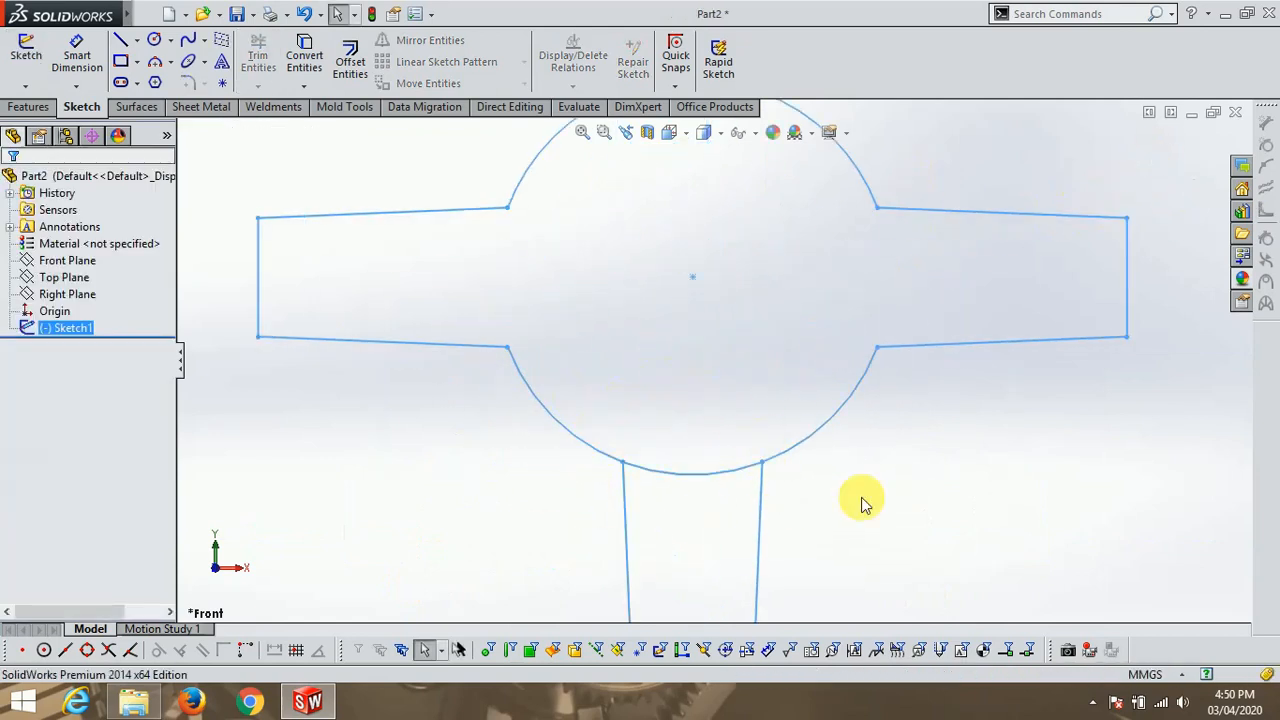
scroll(886, 483, "up", 3)
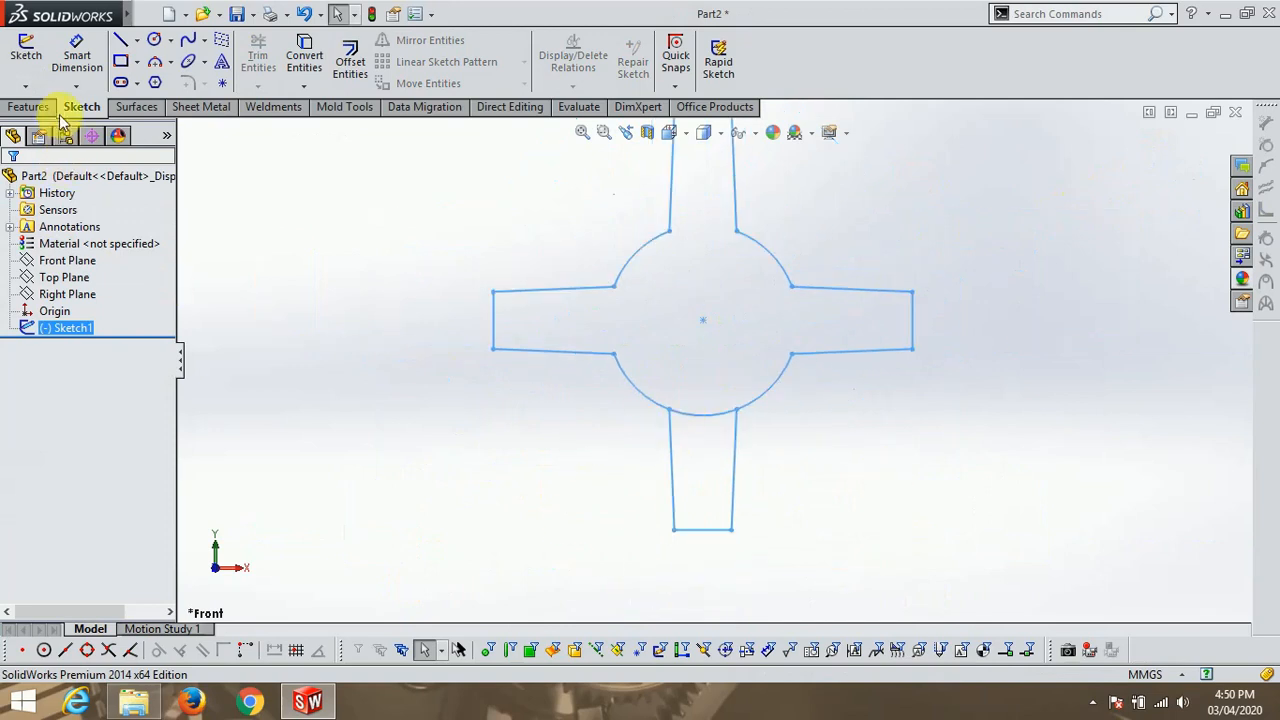
left_click(28, 106)
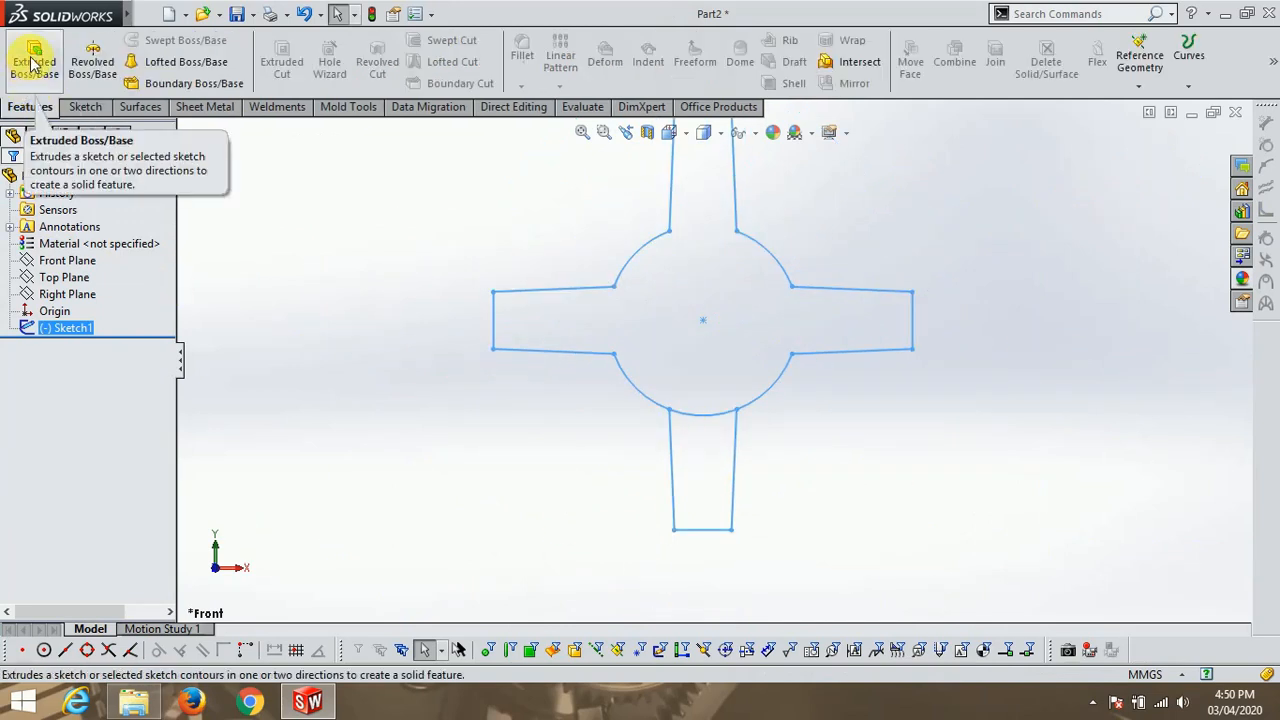
left_click(33, 63)
left_click(760, 393)
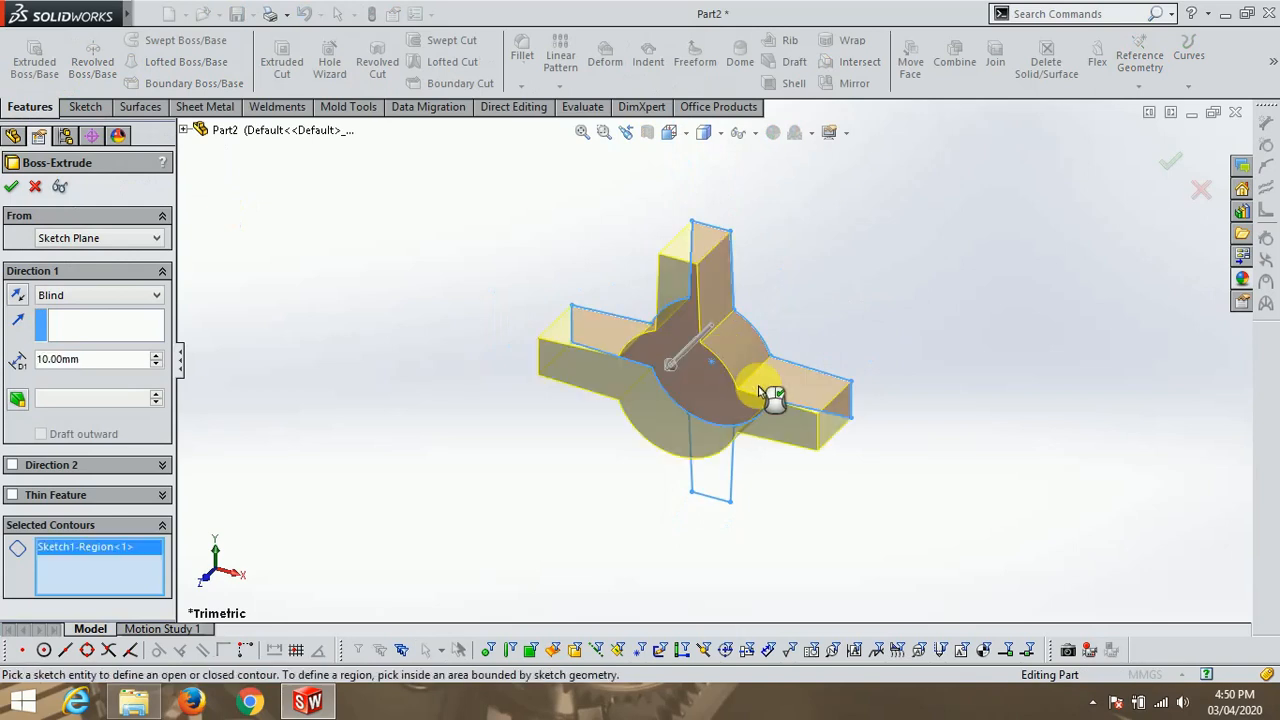
type("20")
left_click(99, 293)
left_click(50, 364)
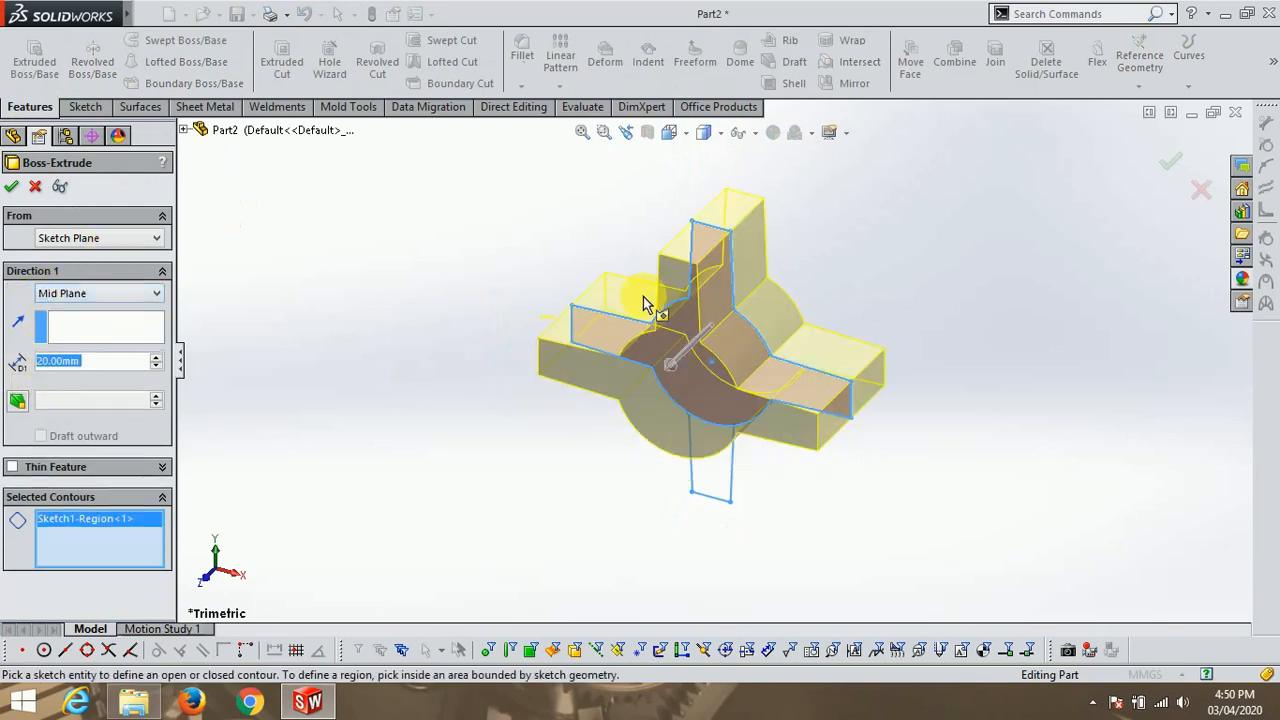
left_click(11, 187)
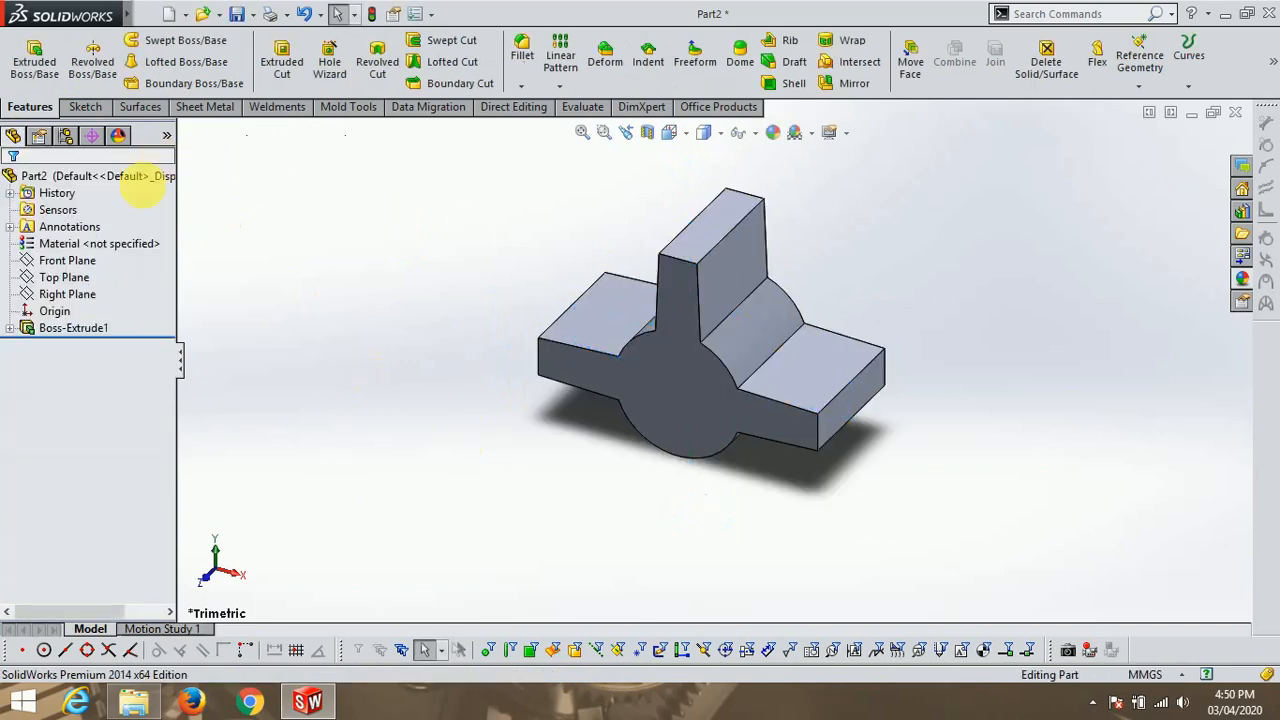
On the Top Plane, sketch a horizontal line about 21 mm long rightward from the origin, then a vertical line about 3.6 mm down from its end.
left_click(62, 277)
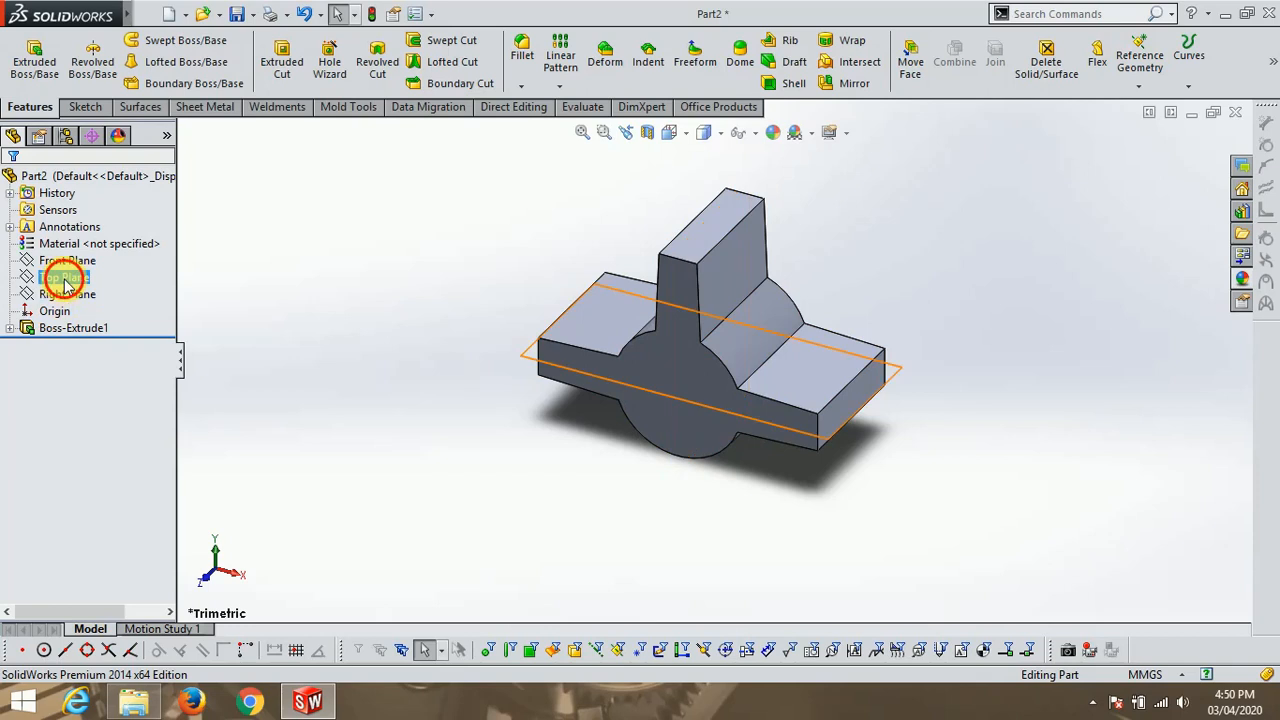
left_click(107, 108)
left_click(26, 55)
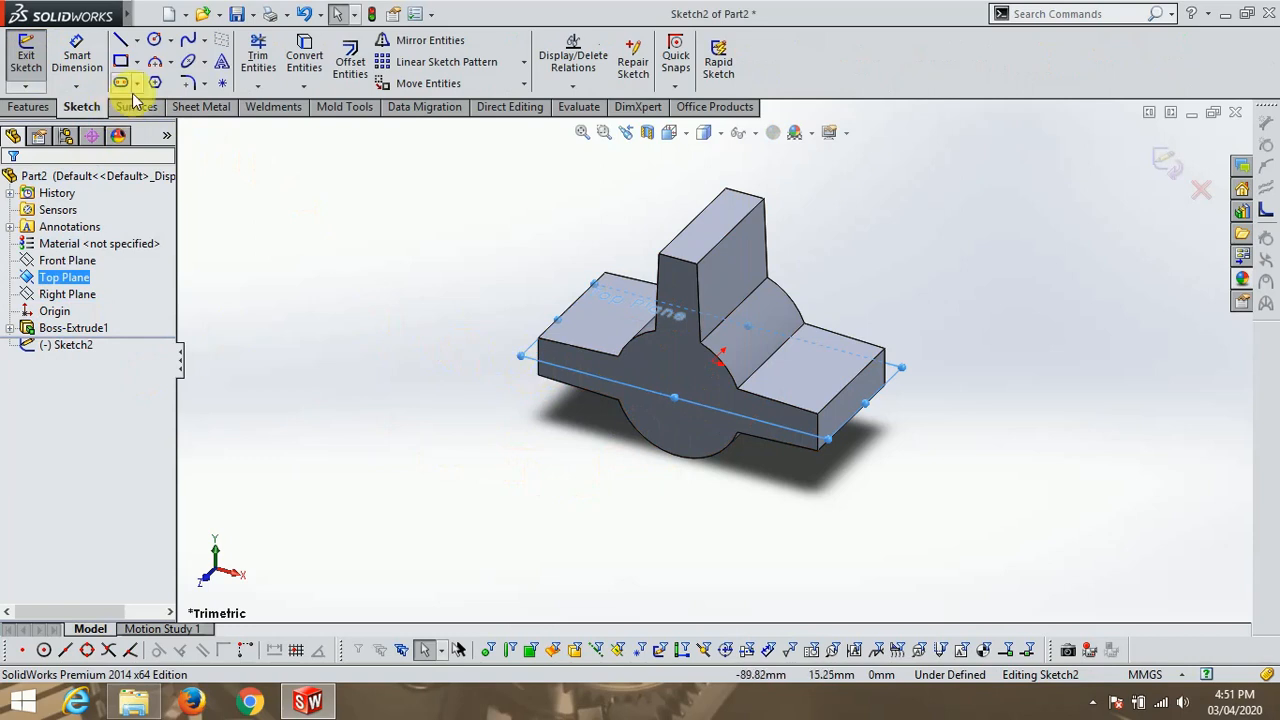
left_click(121, 42)
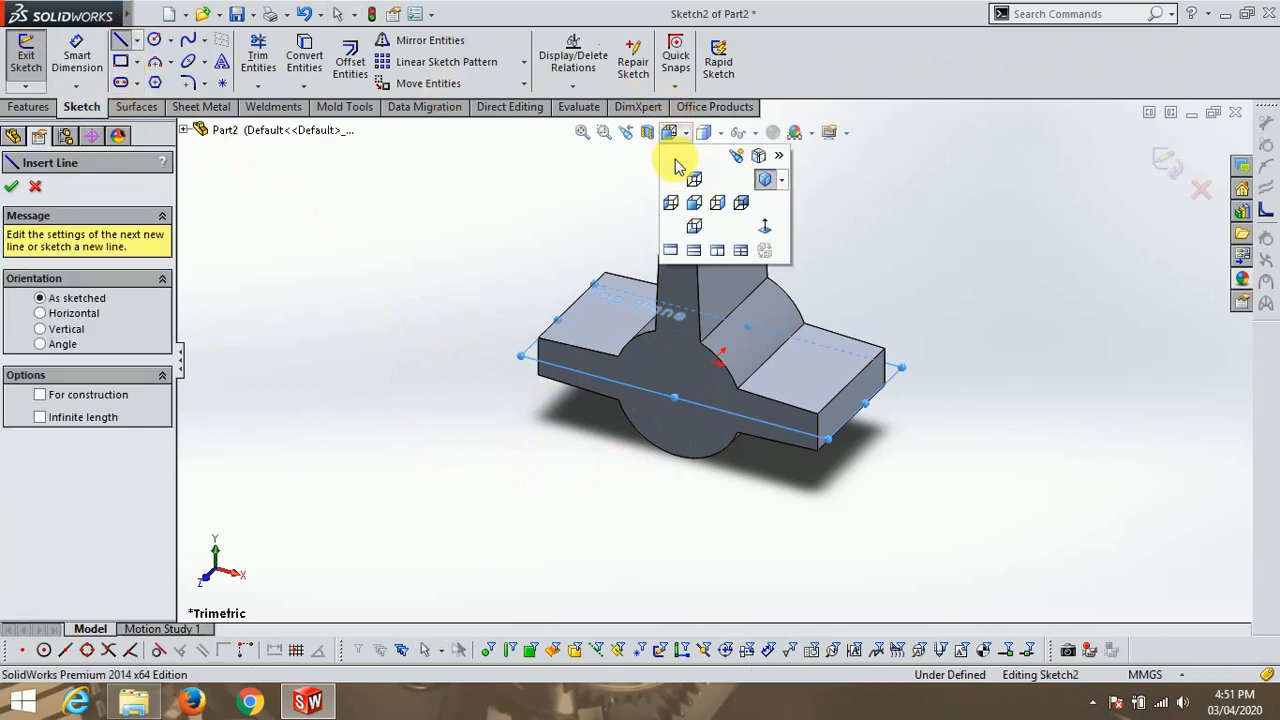
key("ctrl+8")
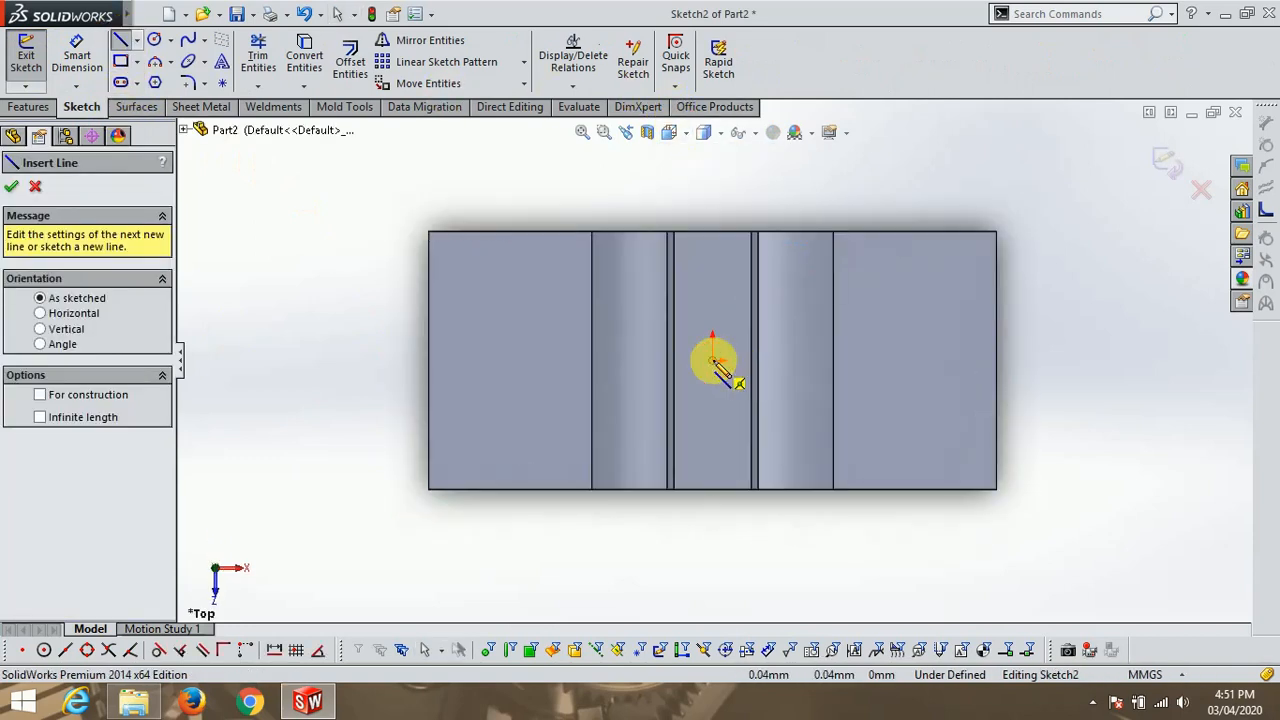
left_click(714, 361)
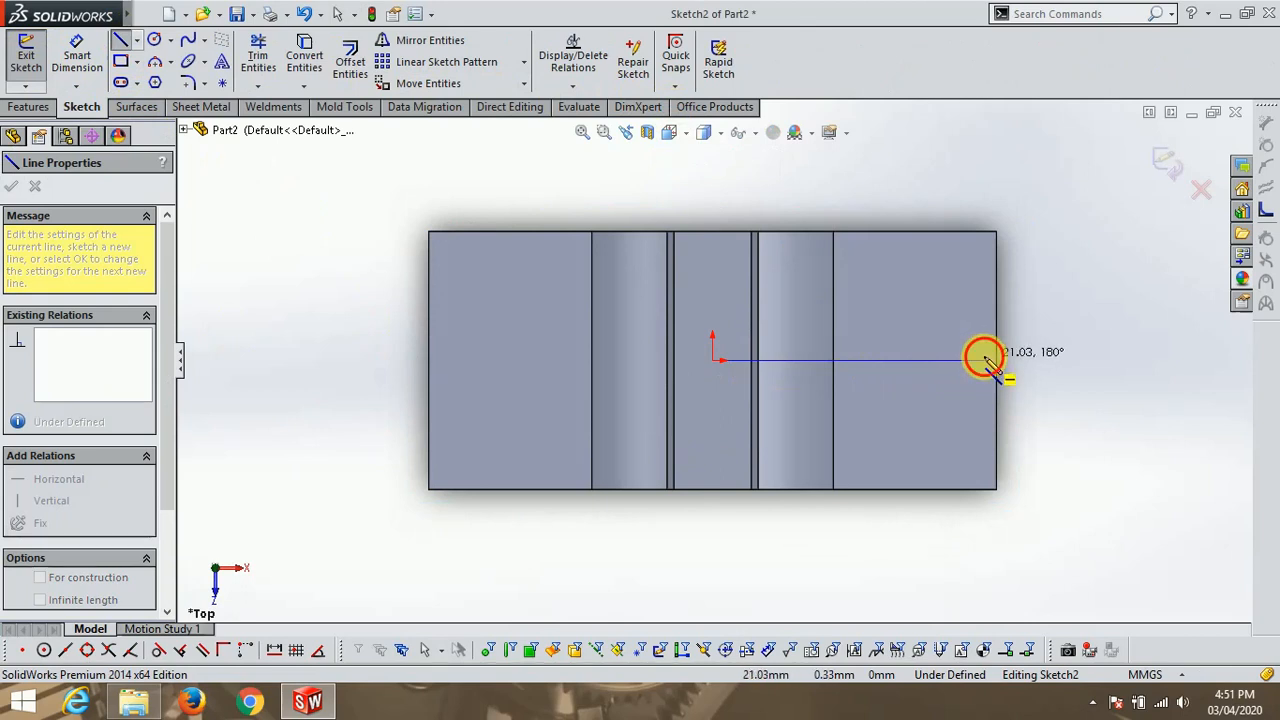
left_click(984, 360)
left_click(984, 405)
Draw a shallow three-point arc from the short vertical line's lower end to below the origin, and close the profile with a vertical line up to the origin.
left_click(155, 61)
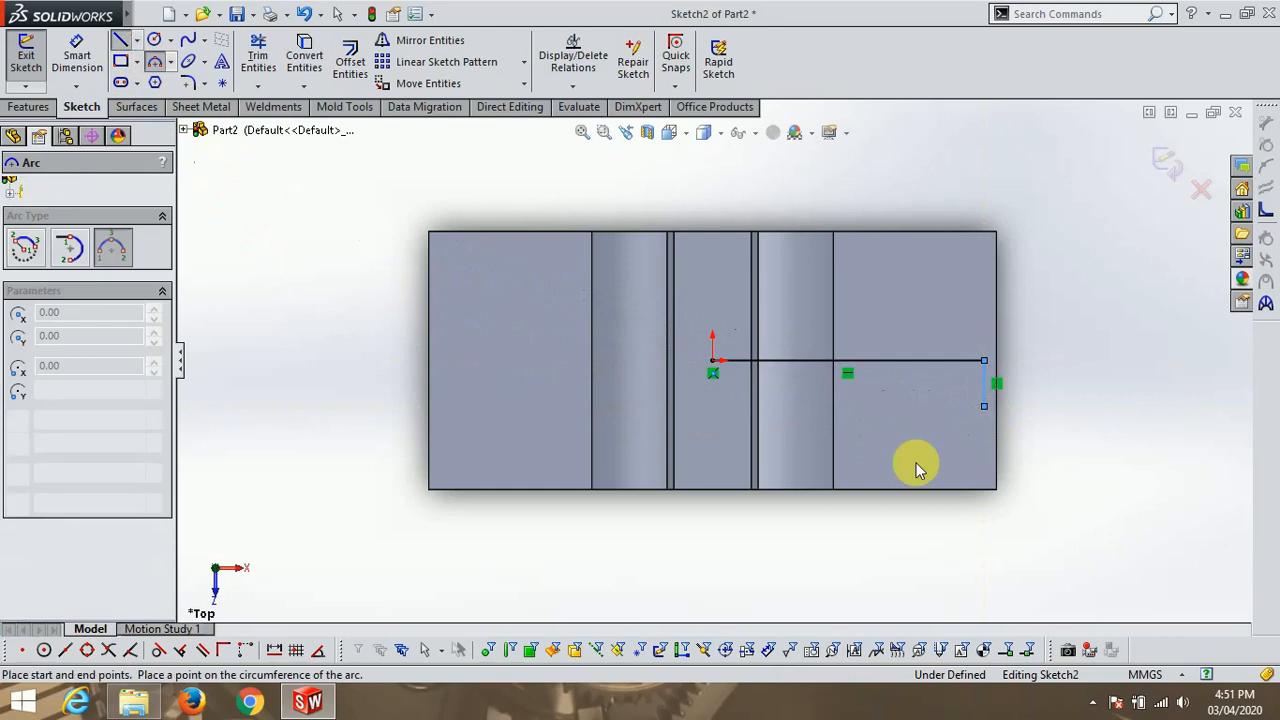
left_click(984, 406)
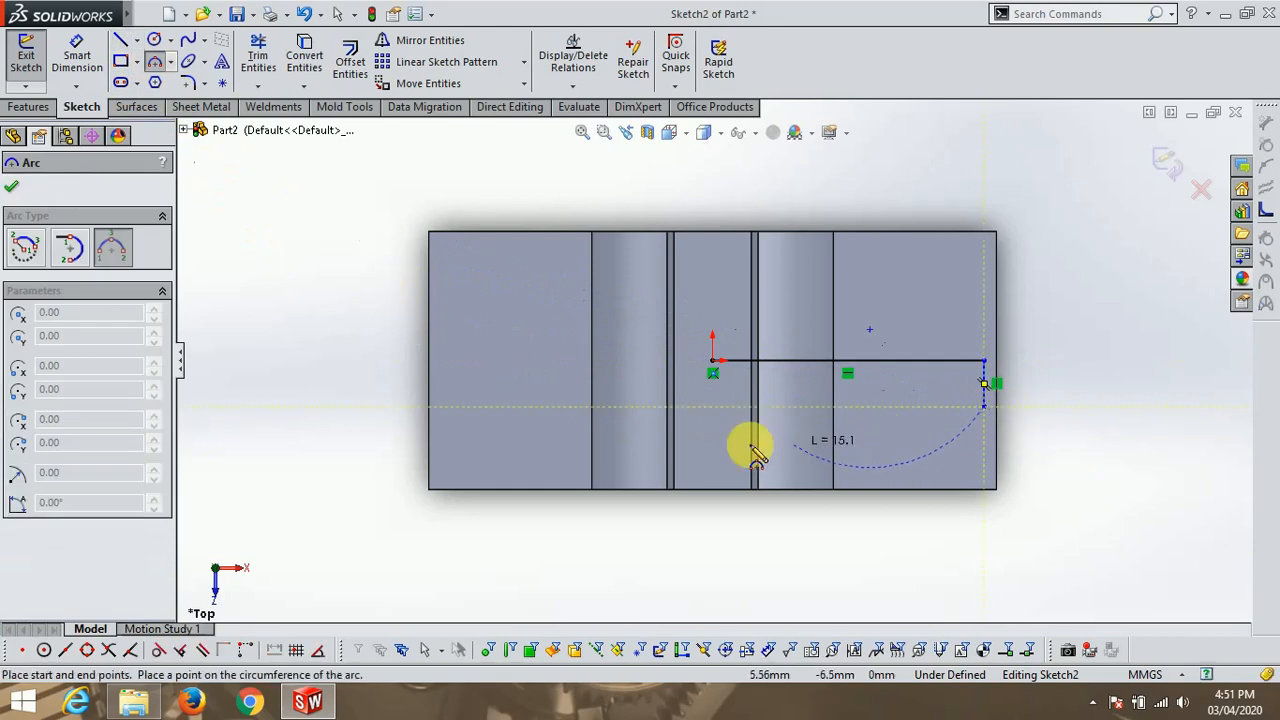
left_click(712, 458)
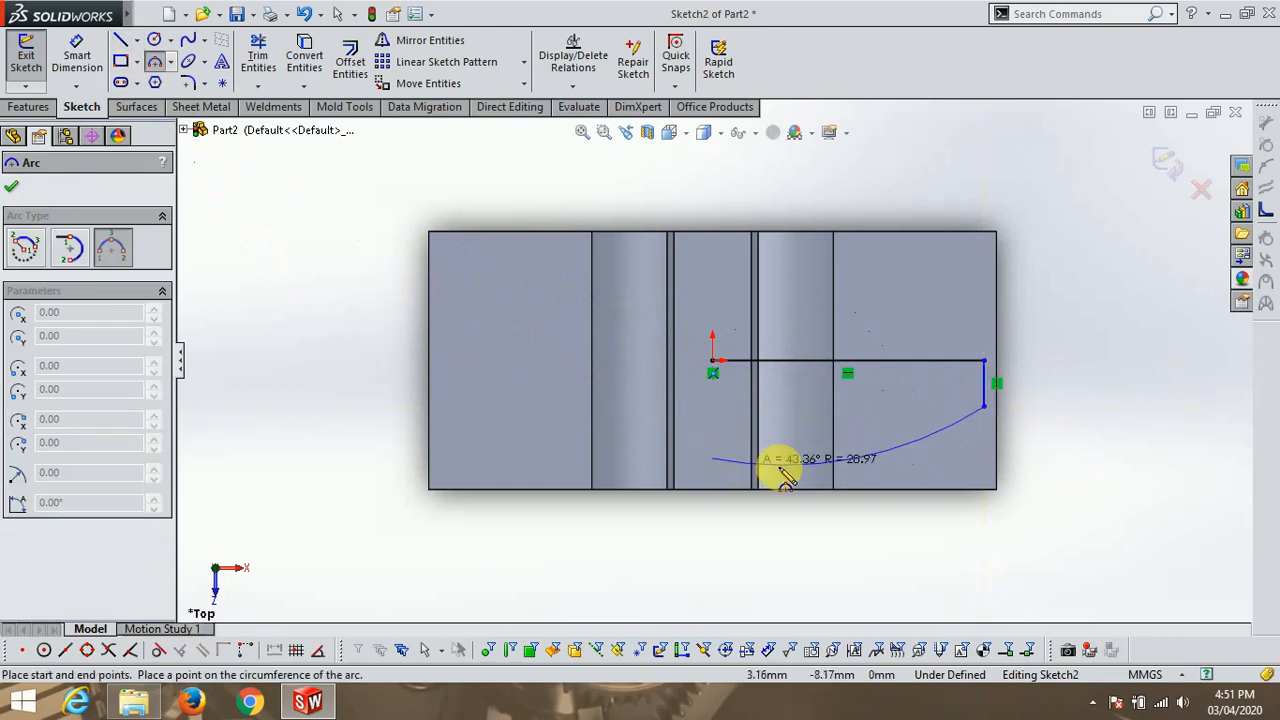
left_click(841, 452)
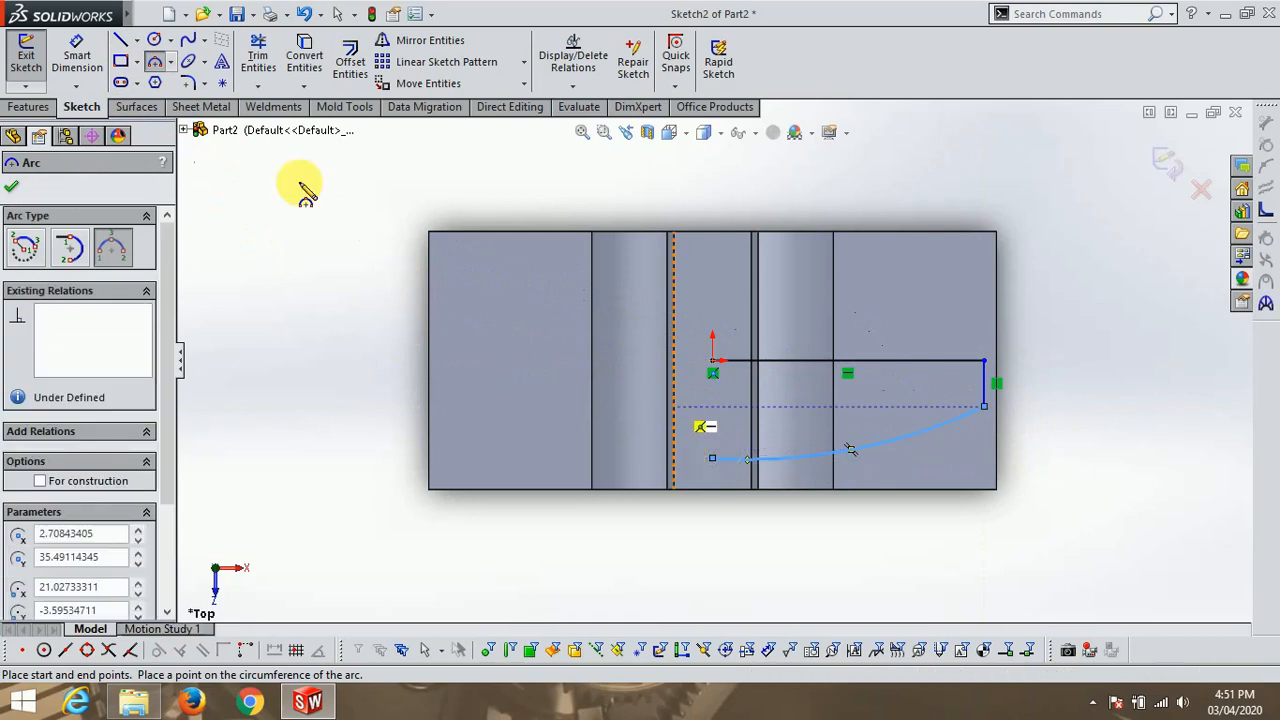
left_click(120, 40)
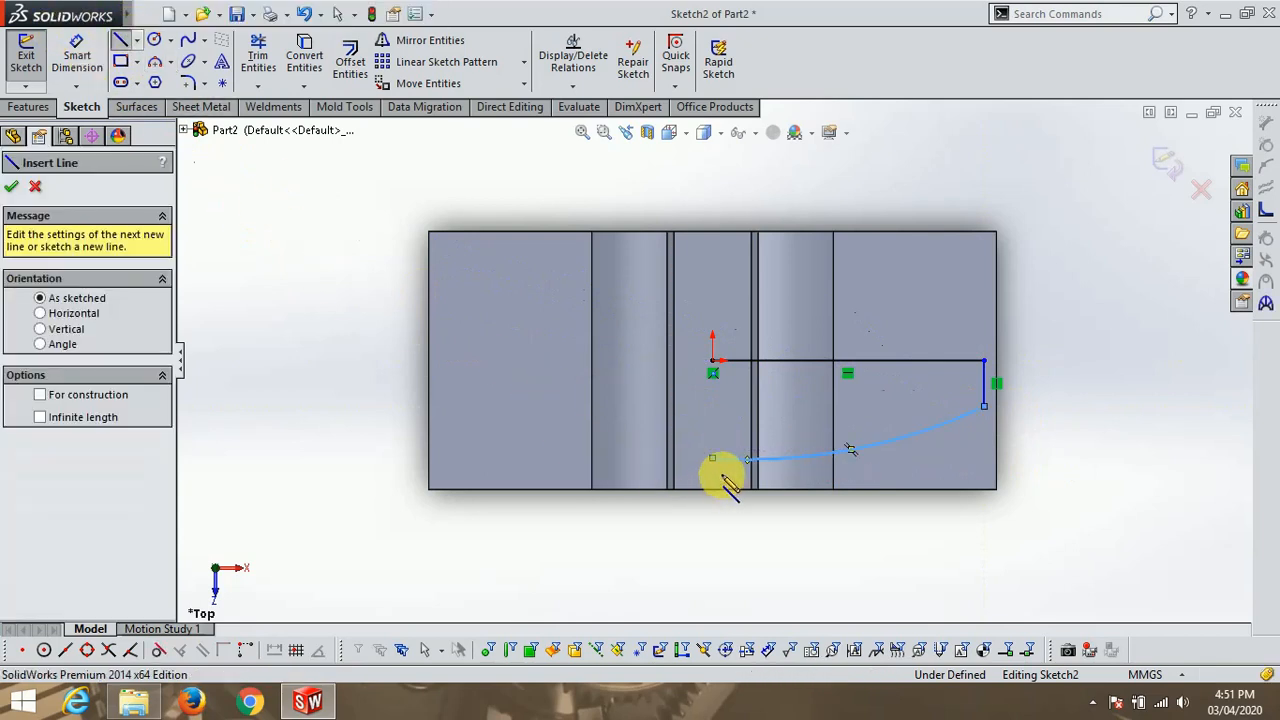
left_click_drag(712, 460, 712, 360)
Draw a vertical centerline through the origin, from above it to beyond the part's lower edge.
left_click(137, 41)
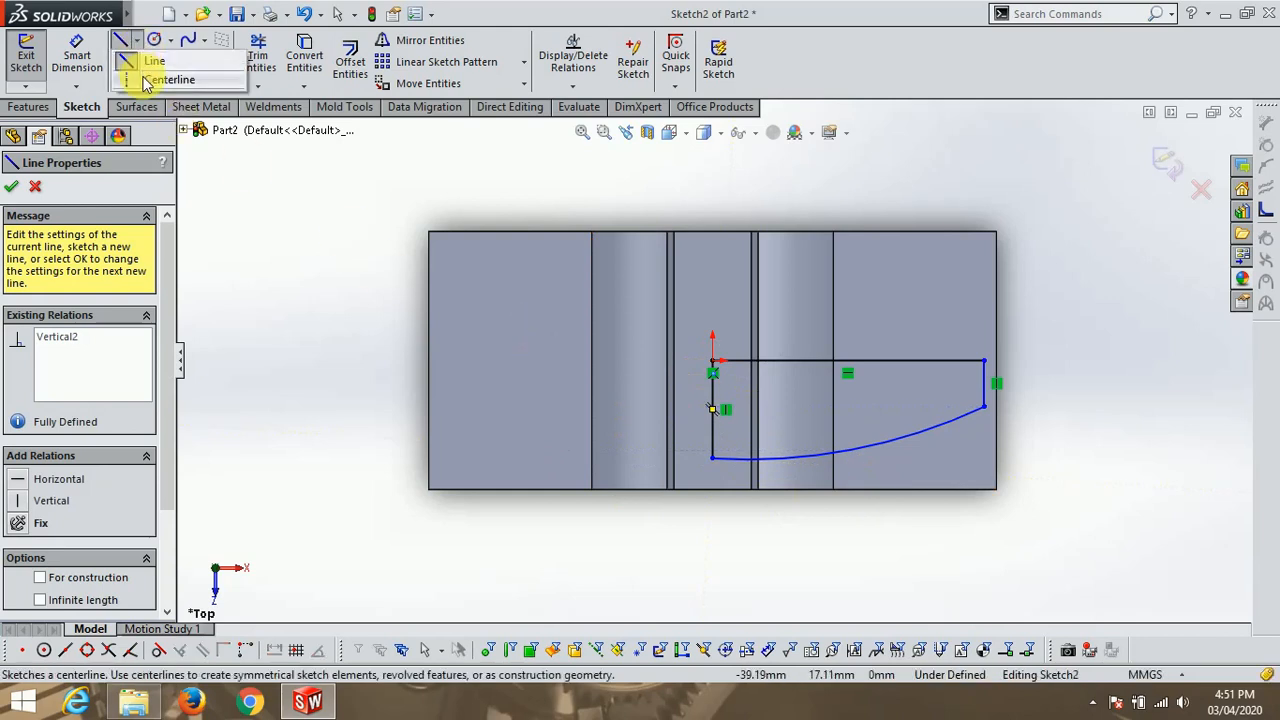
left_click(168, 79)
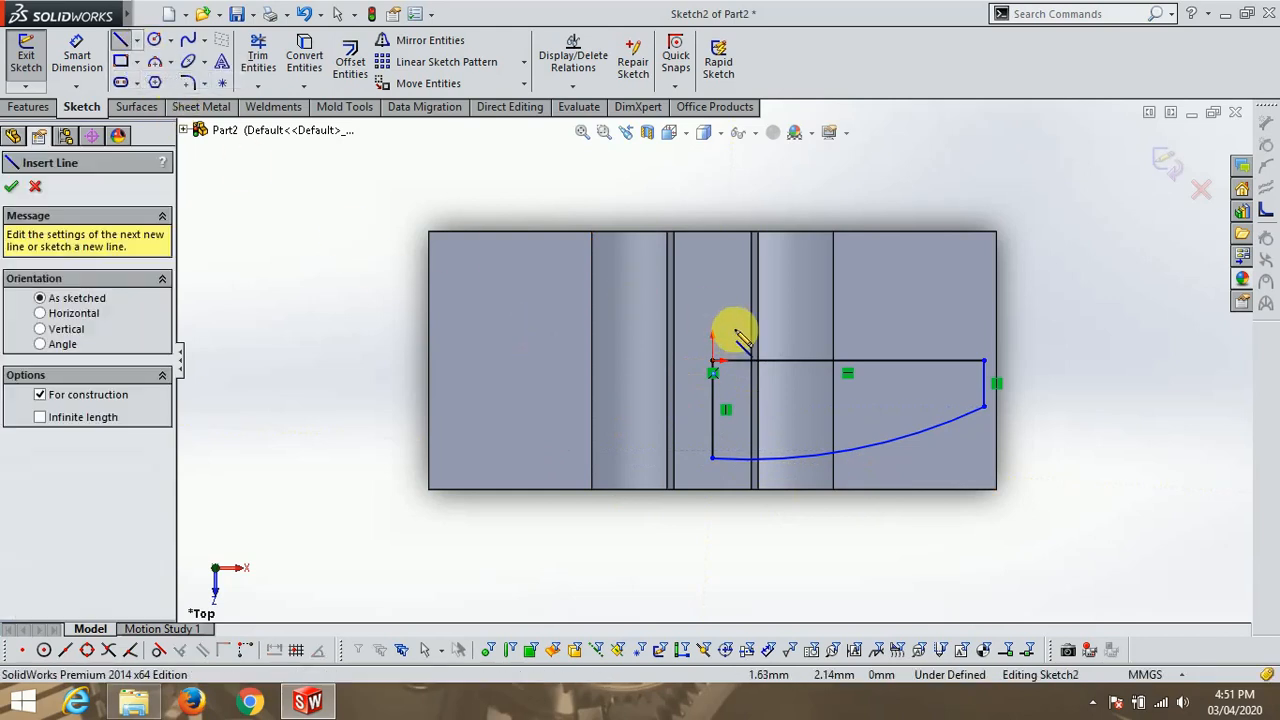
left_click(712, 277)
left_click(712, 559)
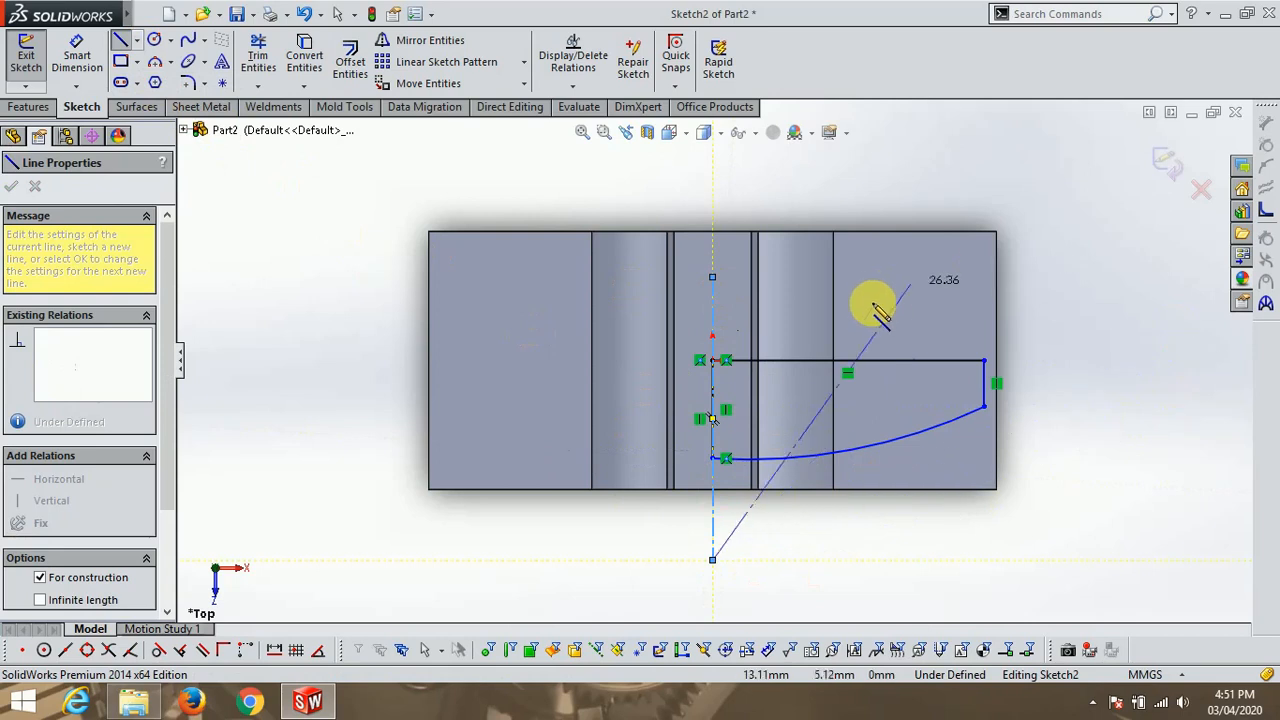
Dimension the short vertical line at the outer end of the profile to 3 mm.
key("Escape")
scroll(894, 371, "down", 3)
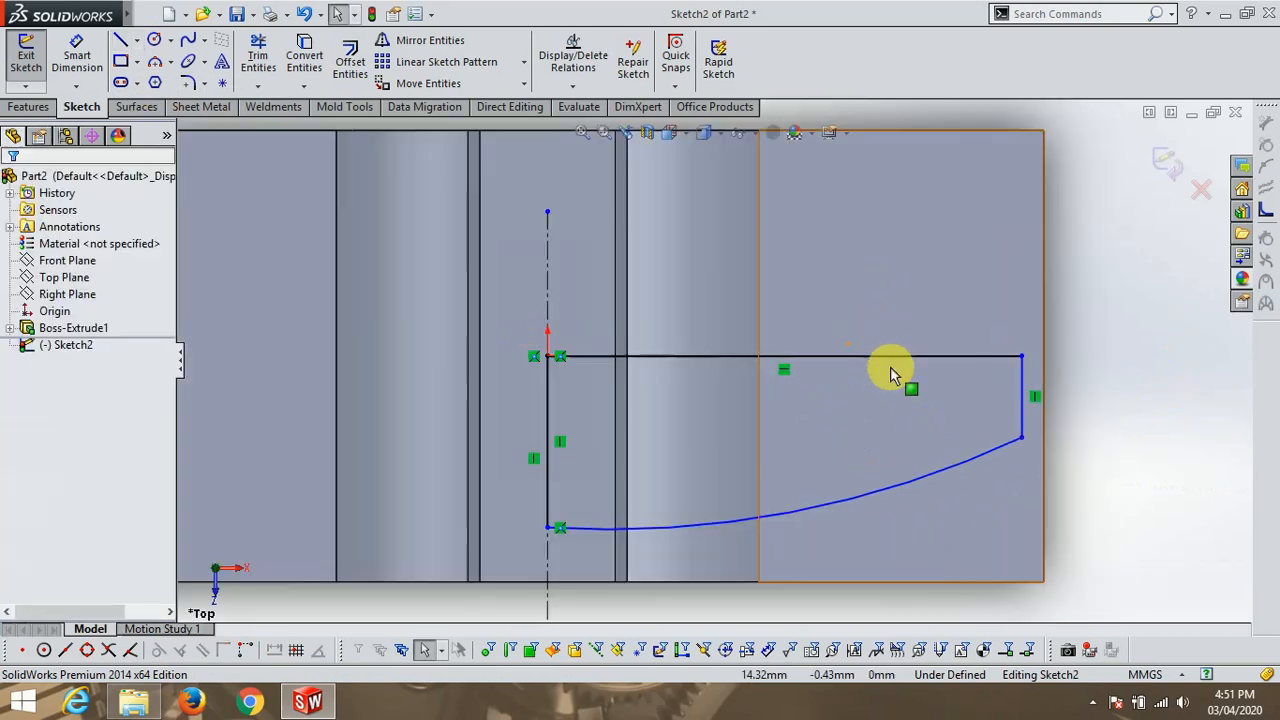
left_click(82, 48)
left_click(1028, 418)
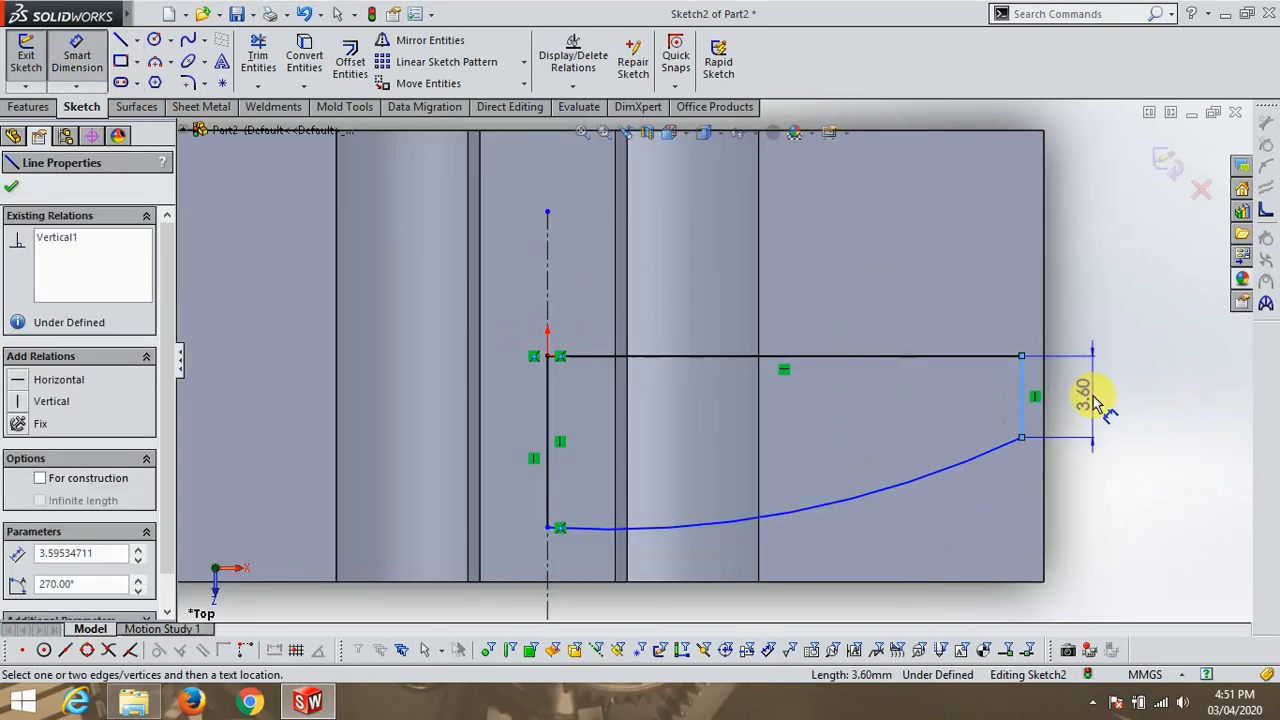
left_click(1097, 400)
type("3.")
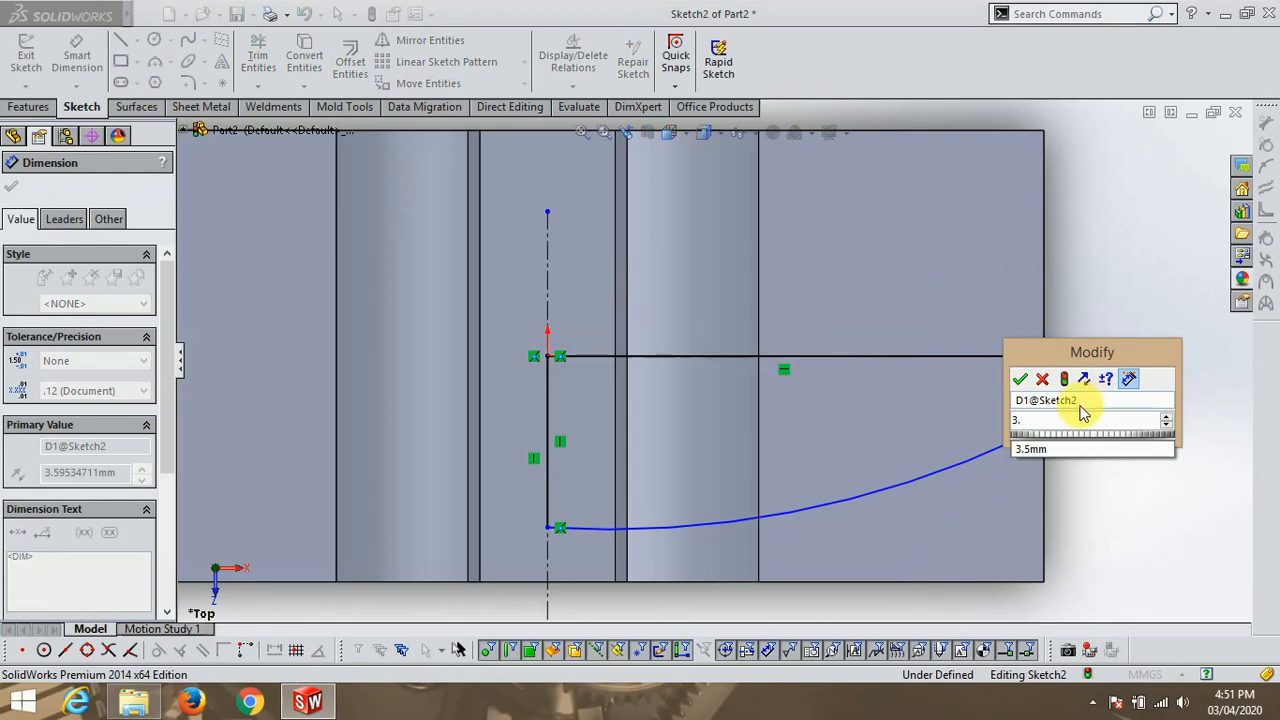
key("Return")
Set the length of the profile's vertical line below the origin to 6 mm and exit the sketch.
left_click(528, 485)
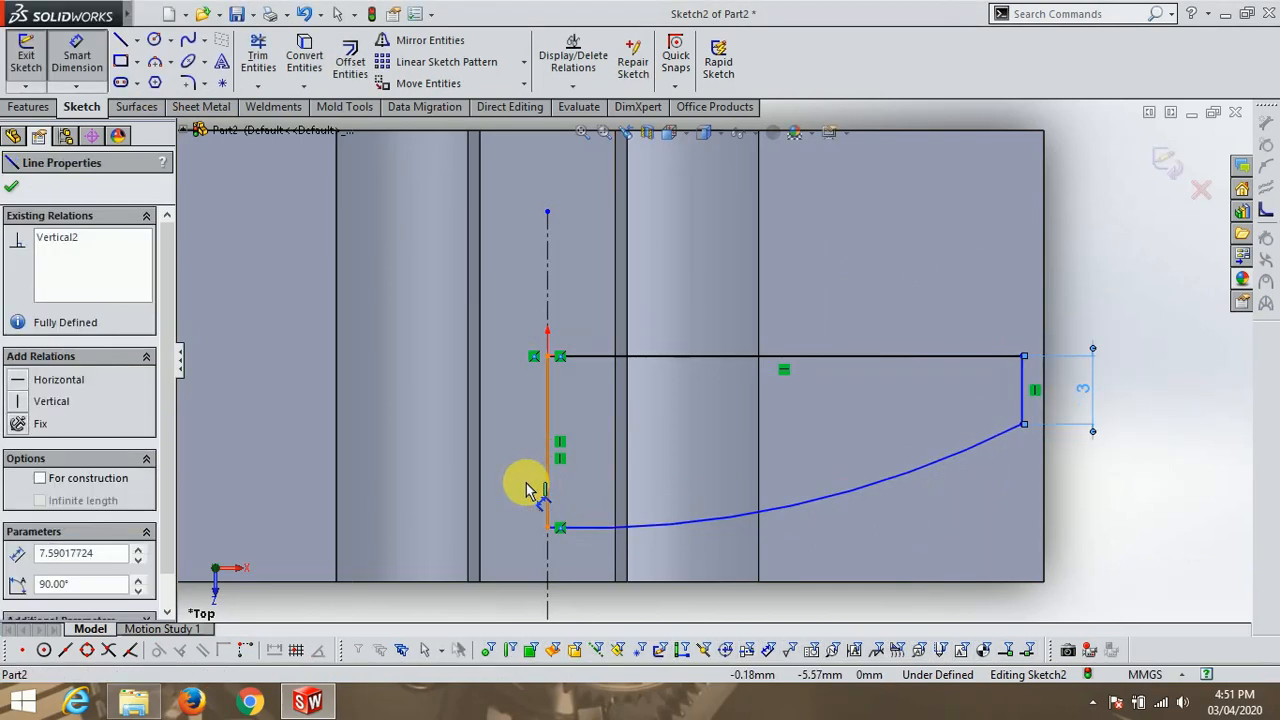
left_click(510, 487)
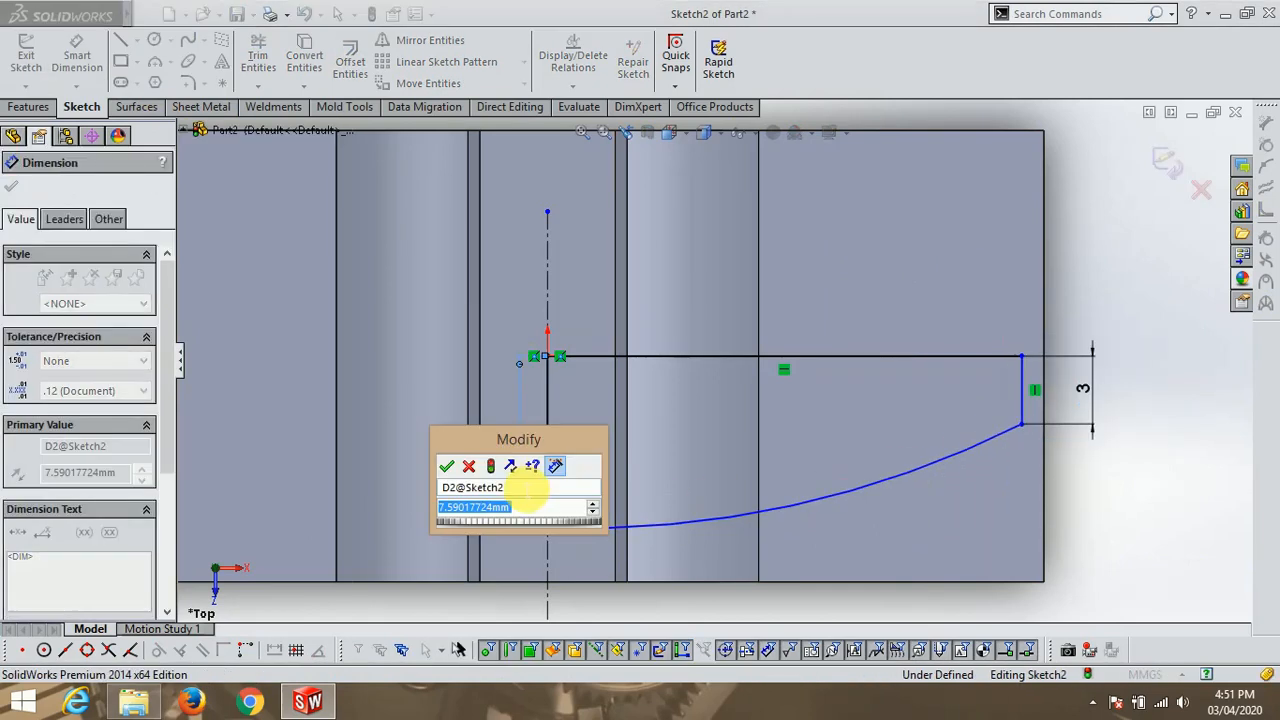
type("6")
key("Return")
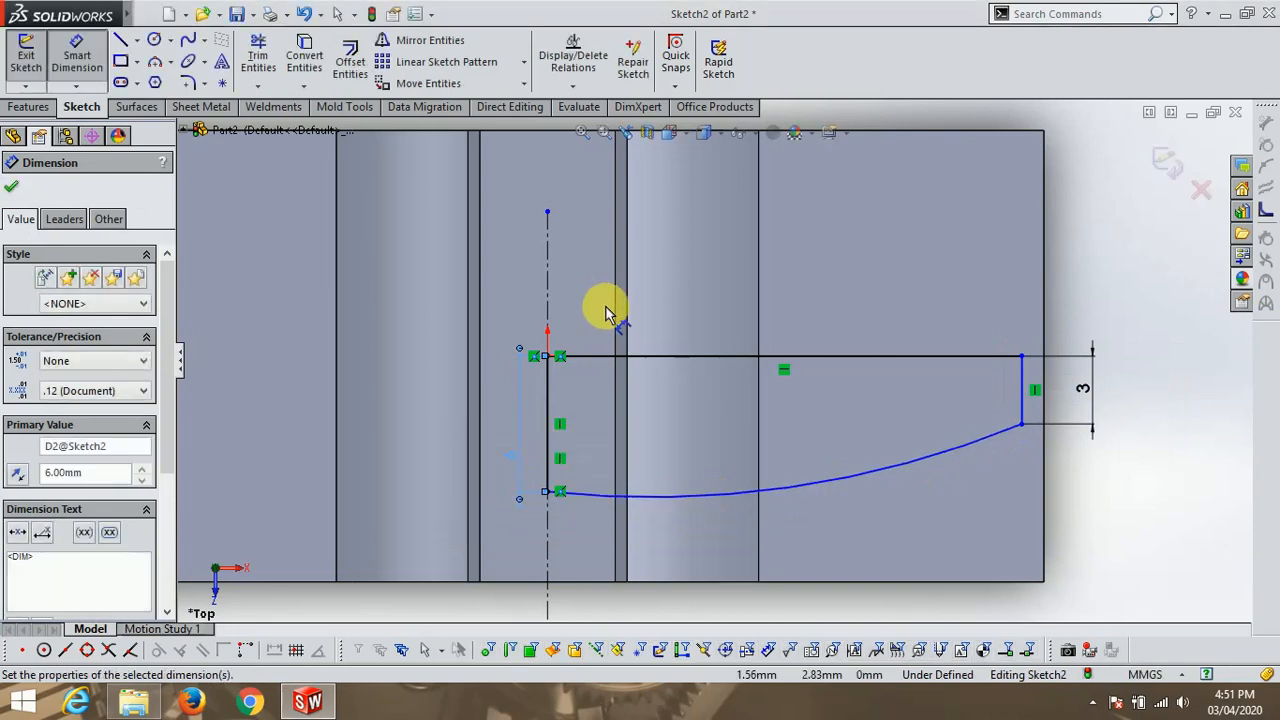
key("f")
left_click(1168, 163)
Revolve the curved profile 360° about the vertical centerline as a separate body, without merging the result.
mouse_move(979, 403)
middle_mouse_down()
mouse_move(873, 420)
mouse_move(777, 294)
mouse_move(809, 326)
middle_mouse_up()
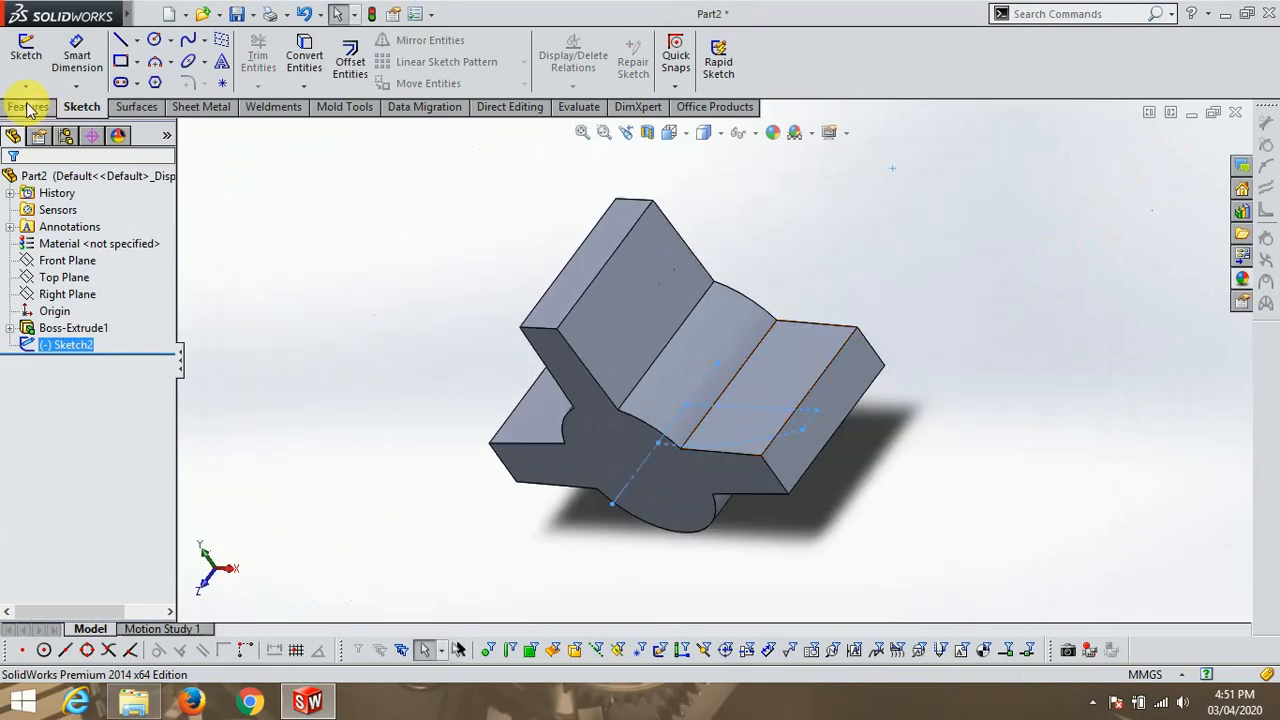
left_click(28, 107)
left_click(92, 60)
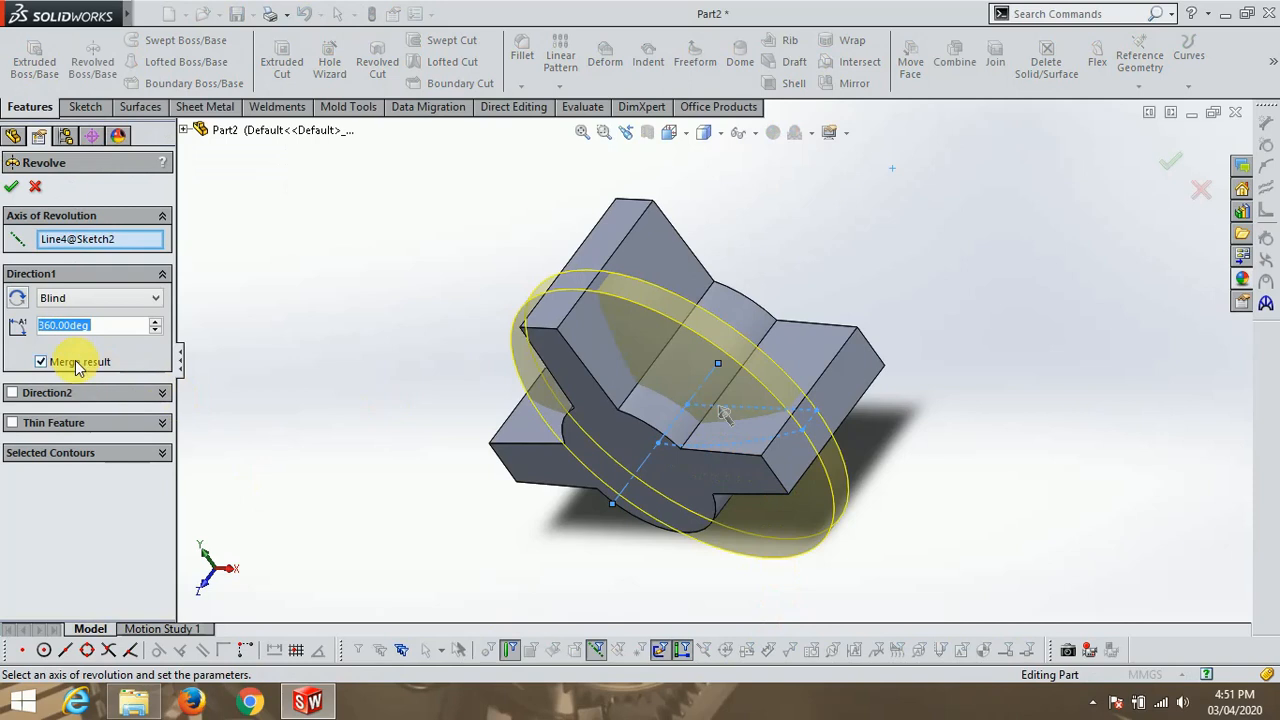
left_click(12, 187)
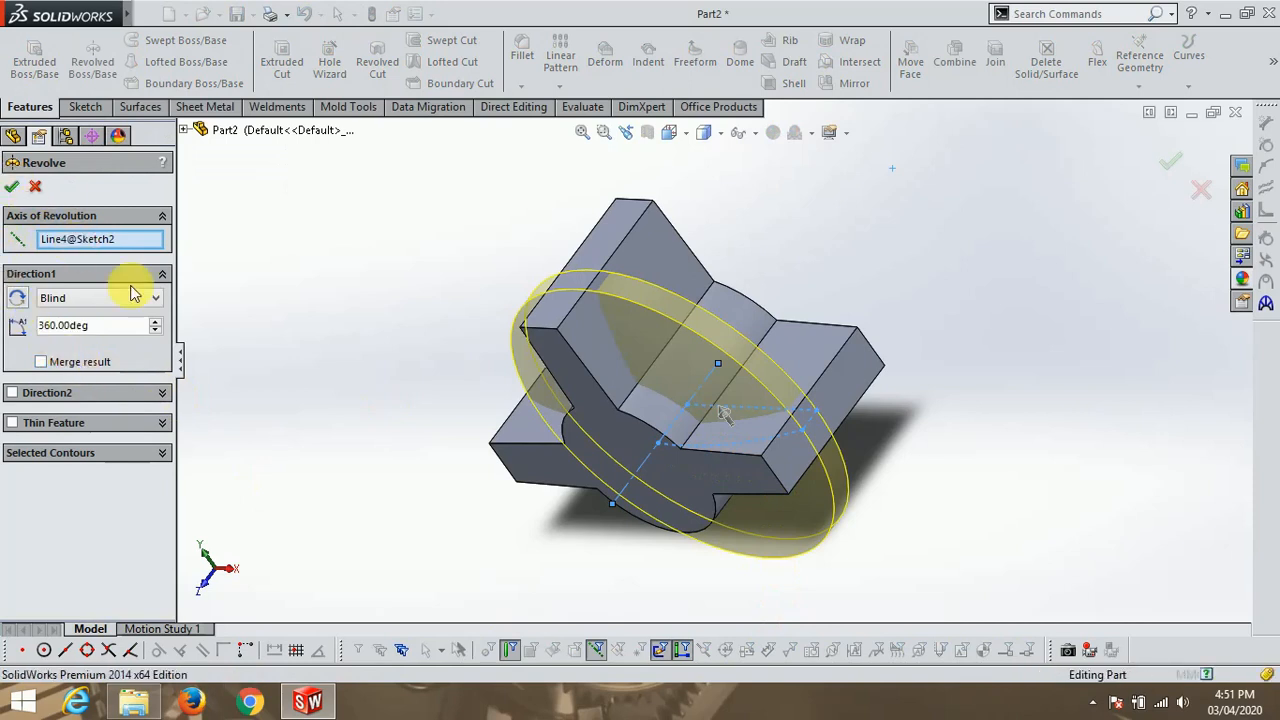
left_click(952, 68)
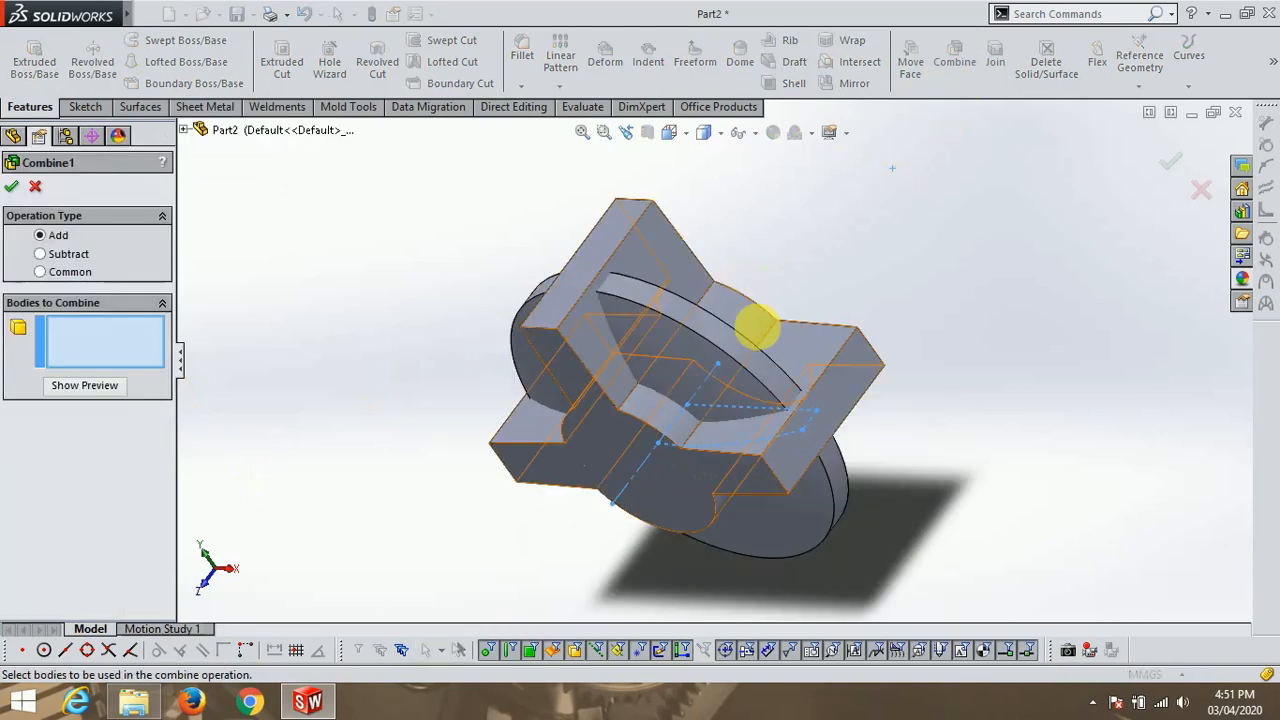
middle_click_drag(846, 354, 872, 376)
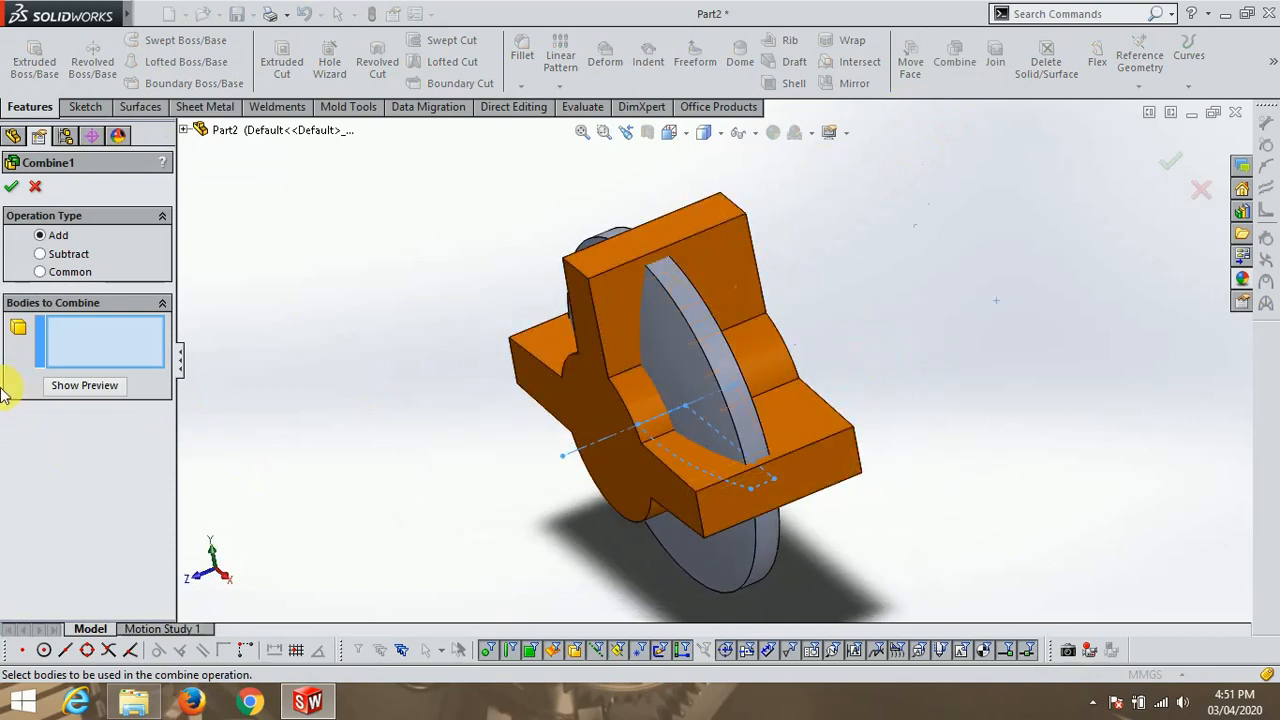
left_click(1200, 190)
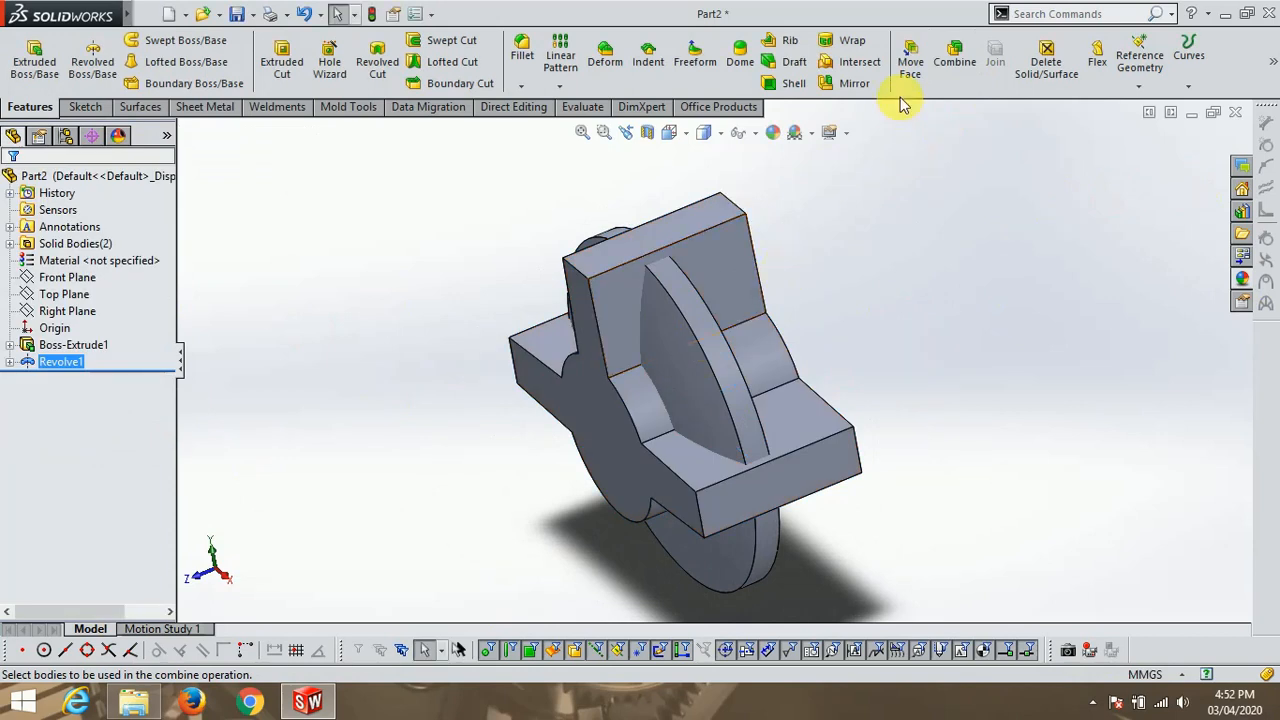
Combine the revolved disc and the extruded toothed body with the Common operation, keeping only their shared volume.
left_click(956, 52)
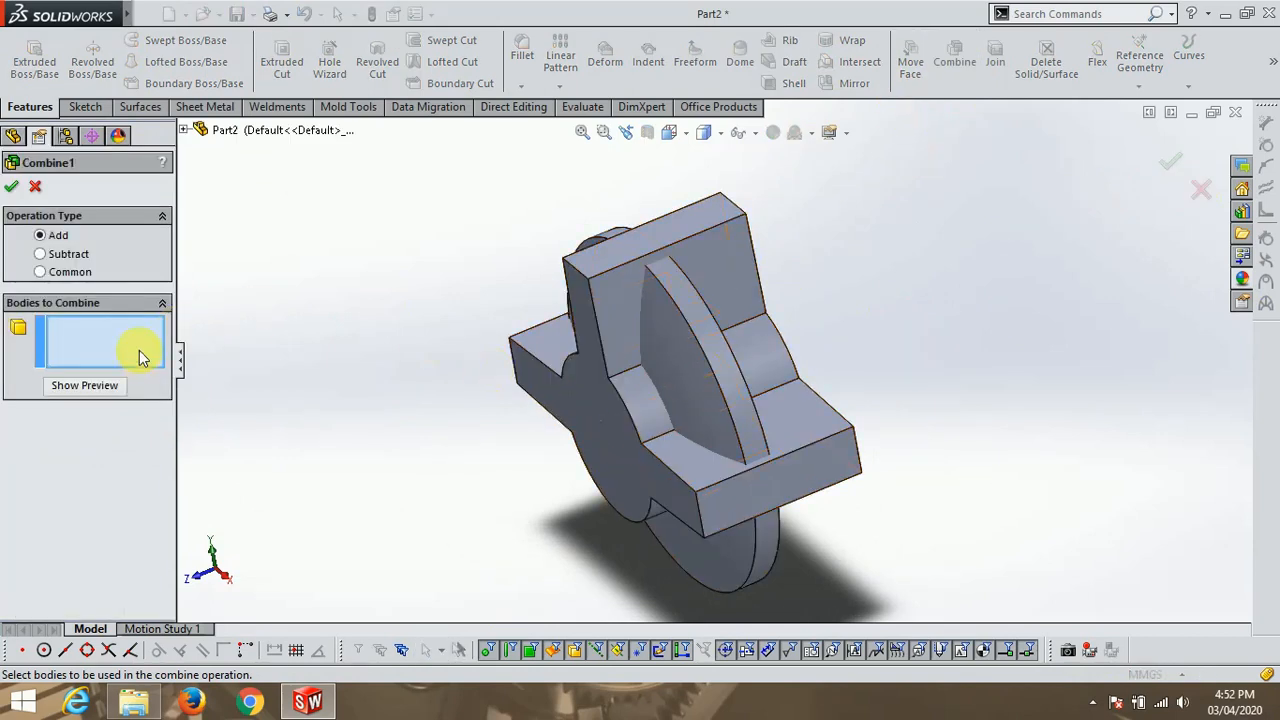
left_click(692, 392)
left_click(703, 254)
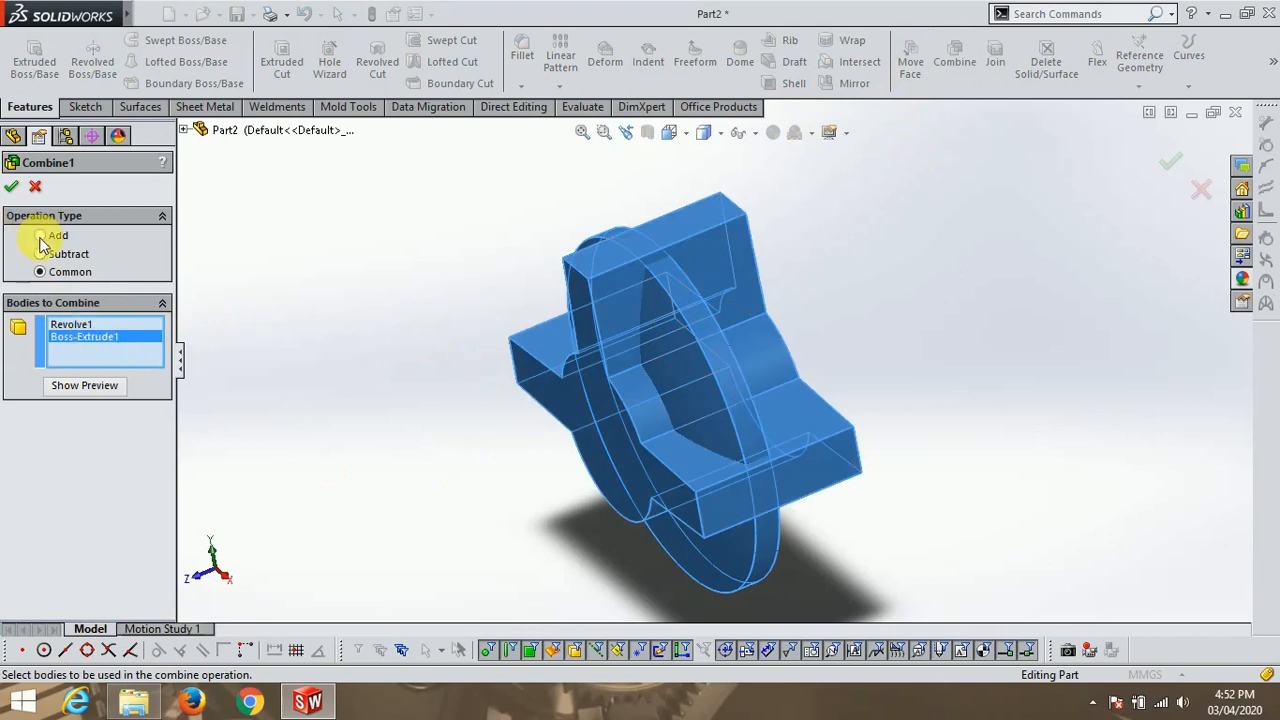
left_click(12, 187)
middle_click_drag(718, 368, 634, 363)
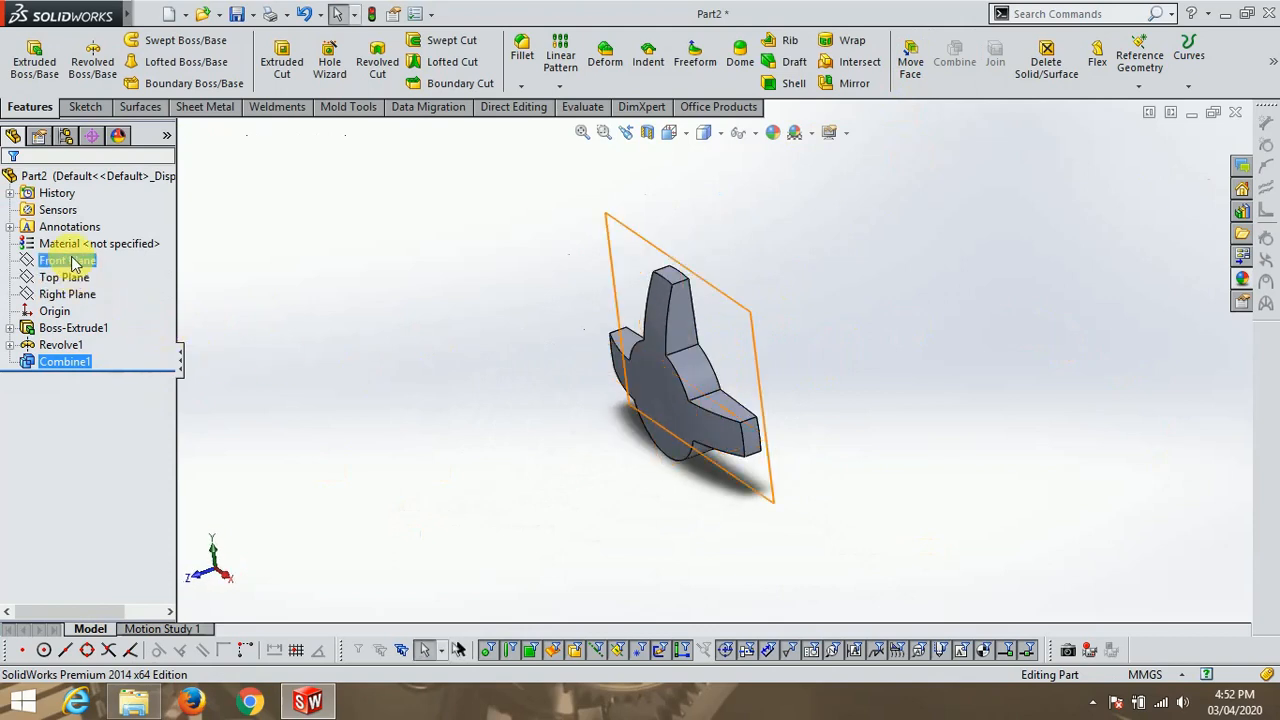
Create a 3D sketch plane offset 160 mm from the Front Plane in the reversed direction.
left_click(73, 262)
left_click(85, 106)
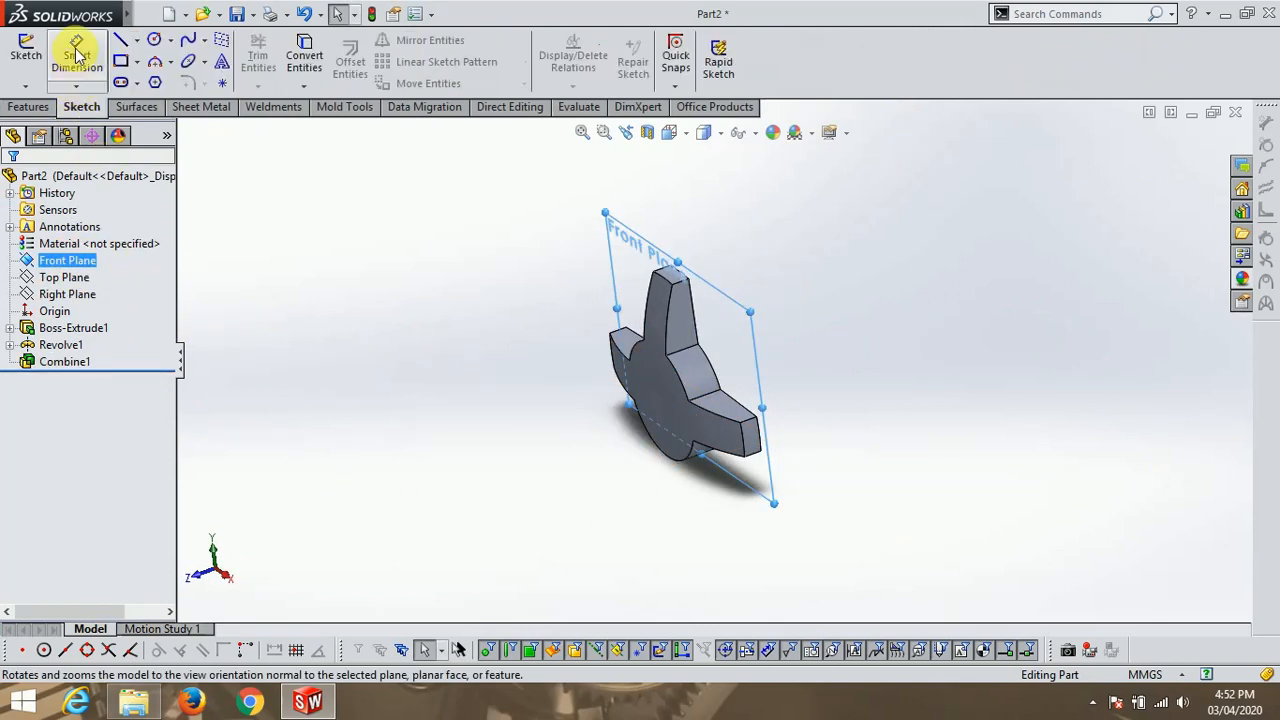
left_click(194, 57)
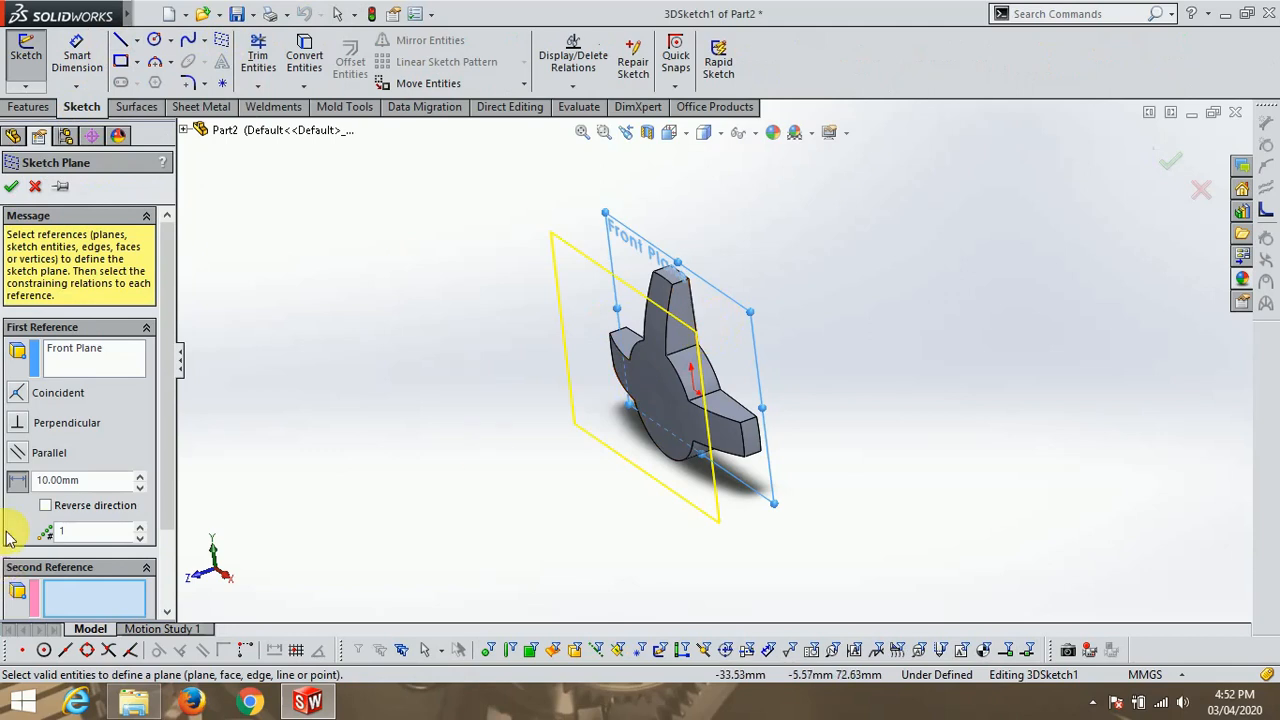
left_click(18, 480)
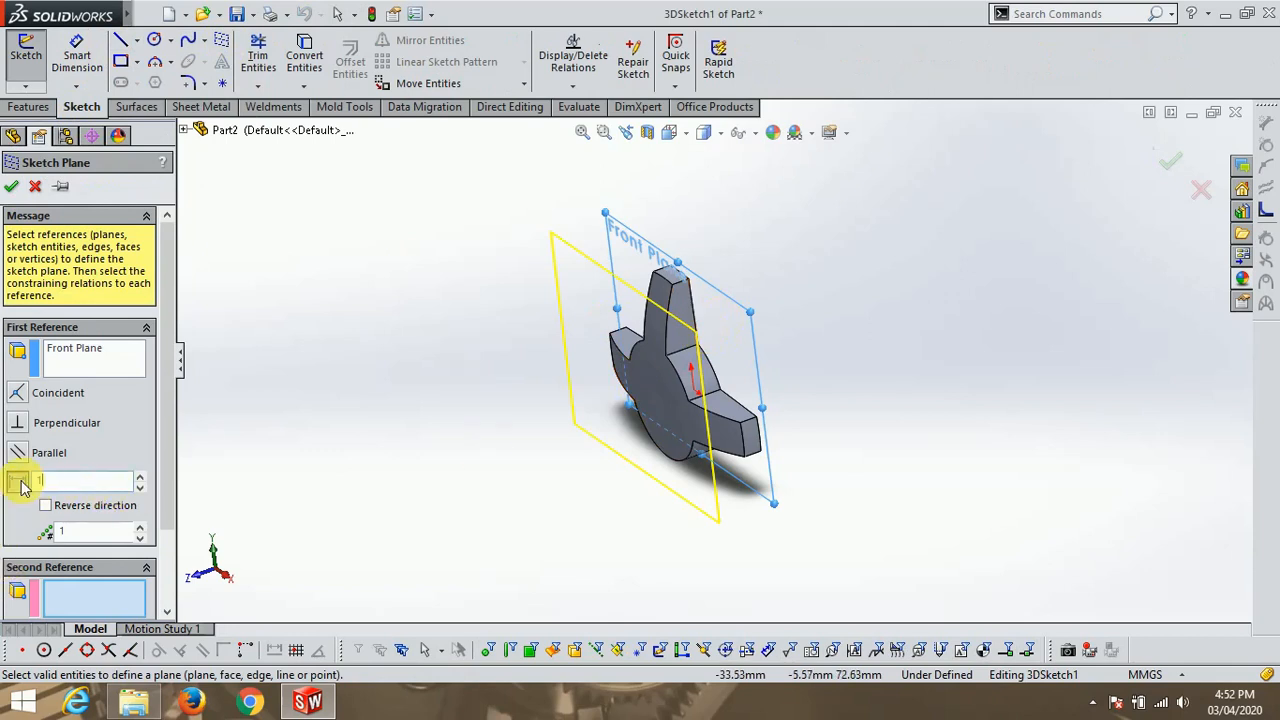
type("160.0")
key("Return")
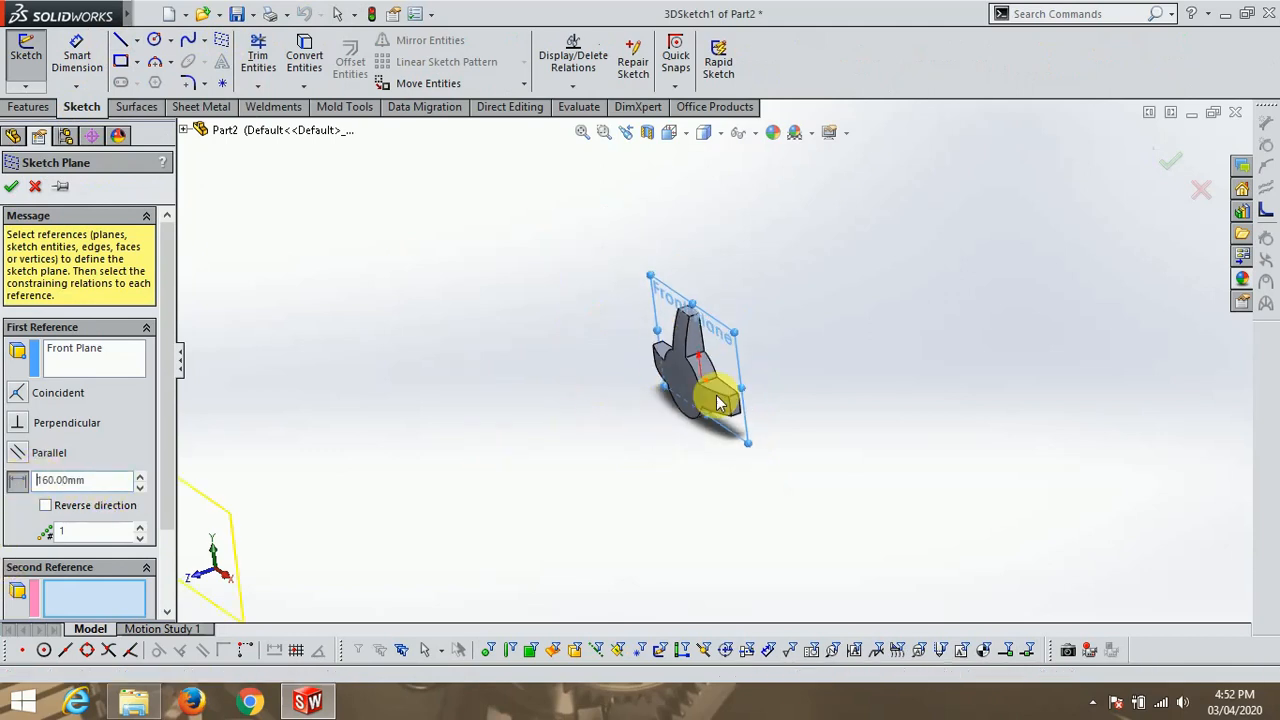
left_click(45, 507)
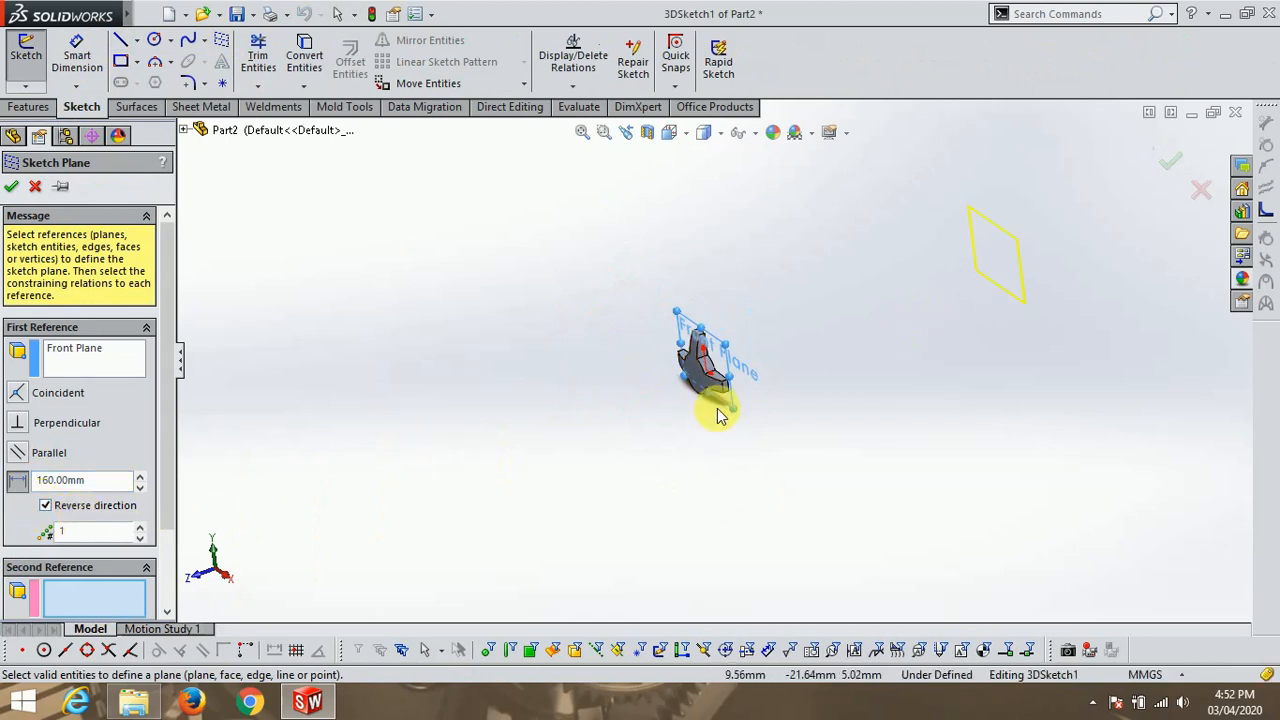
left_click(1164, 167)
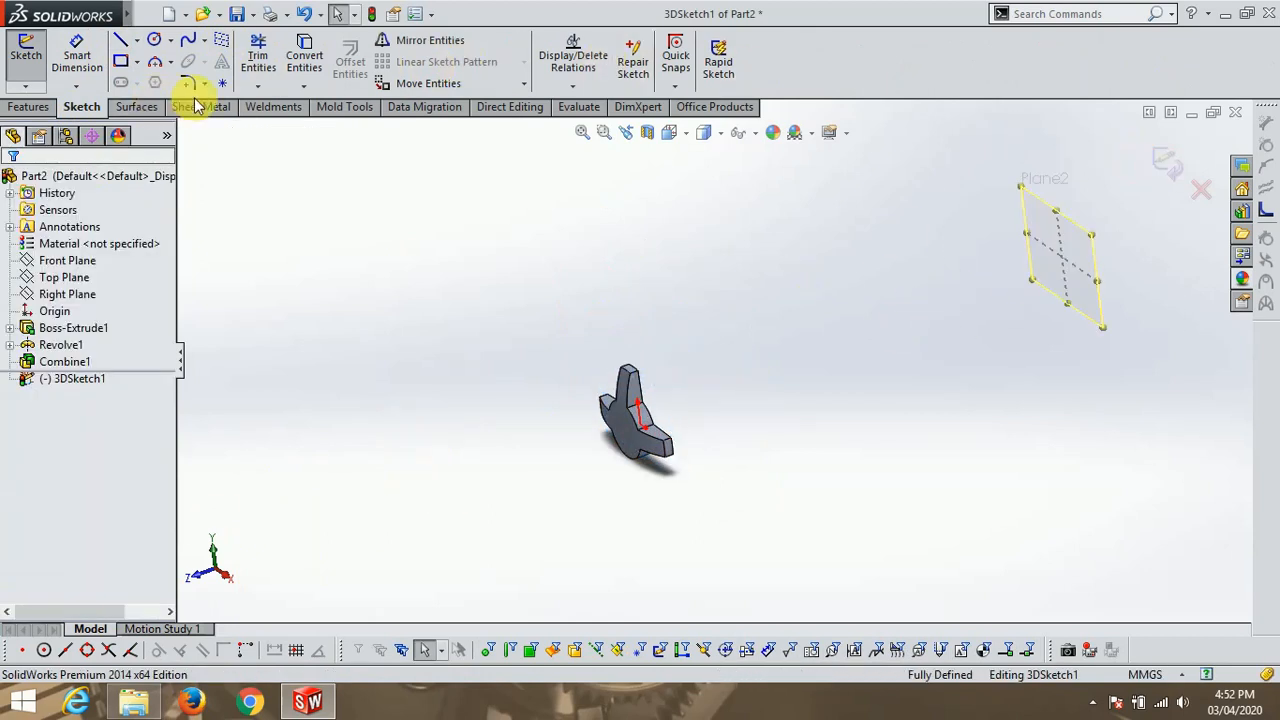
In the front view, draw a horizontal line from the origin to beyond the right tooth and make it construction geometry.
left_click(669, 132)
left_click(697, 207)
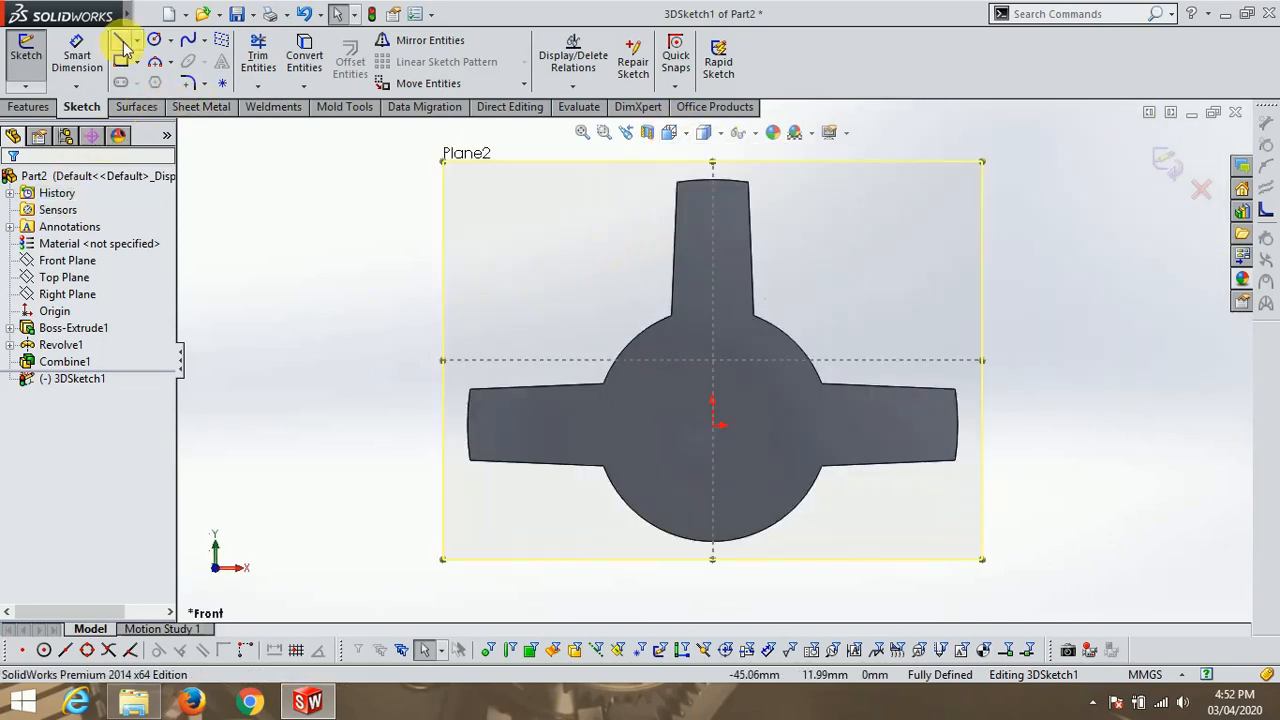
left_click(120, 40)
left_click(712, 425)
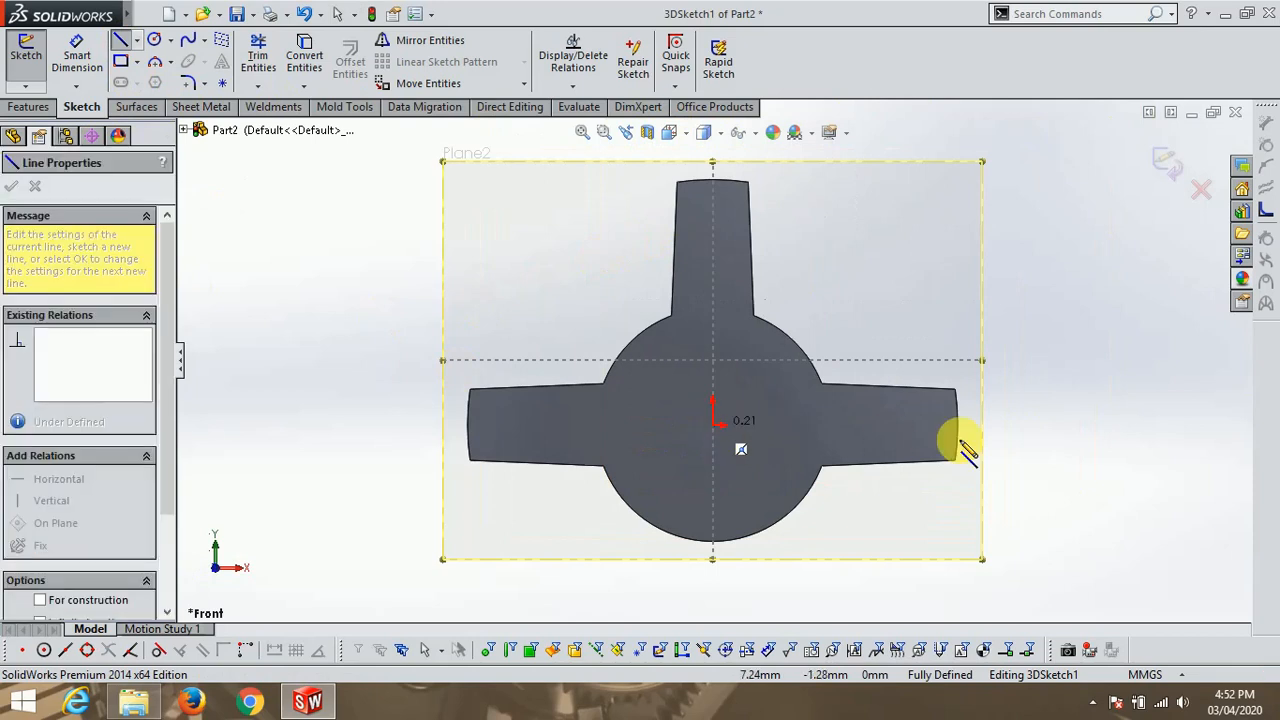
left_click(1060, 425)
key("Escape")
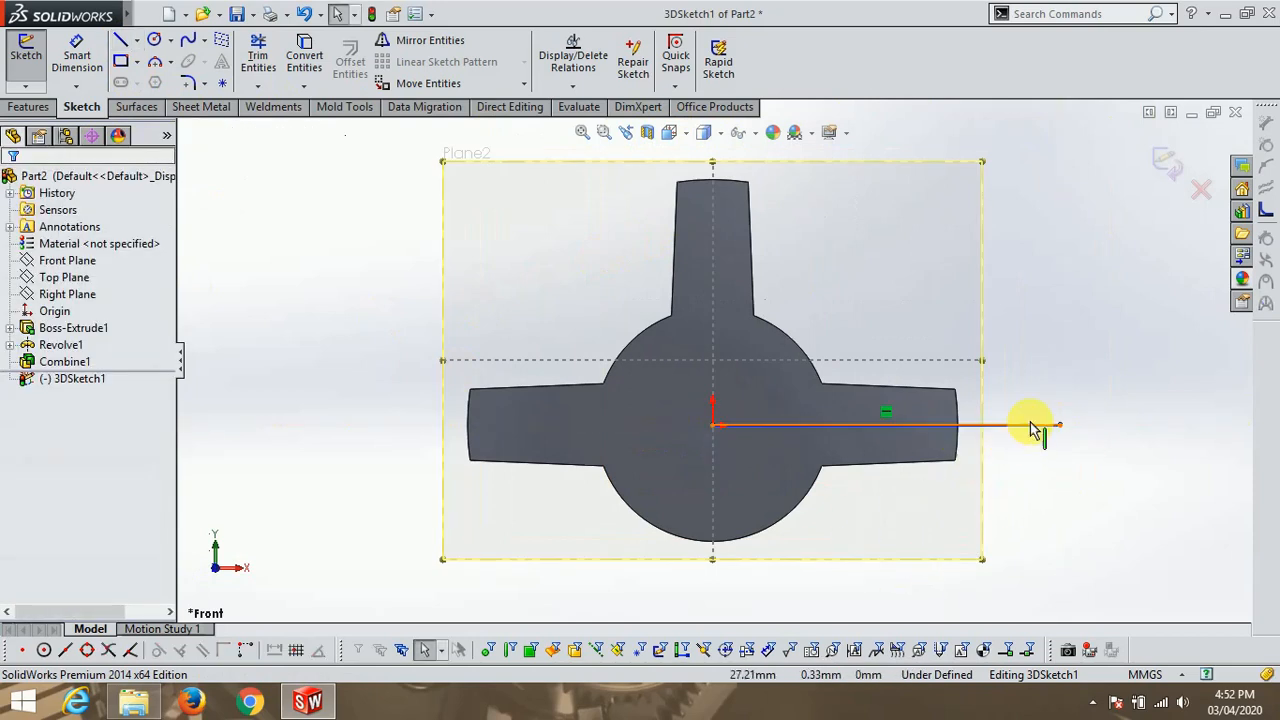
right_click(1034, 427)
left_click(888, 313)
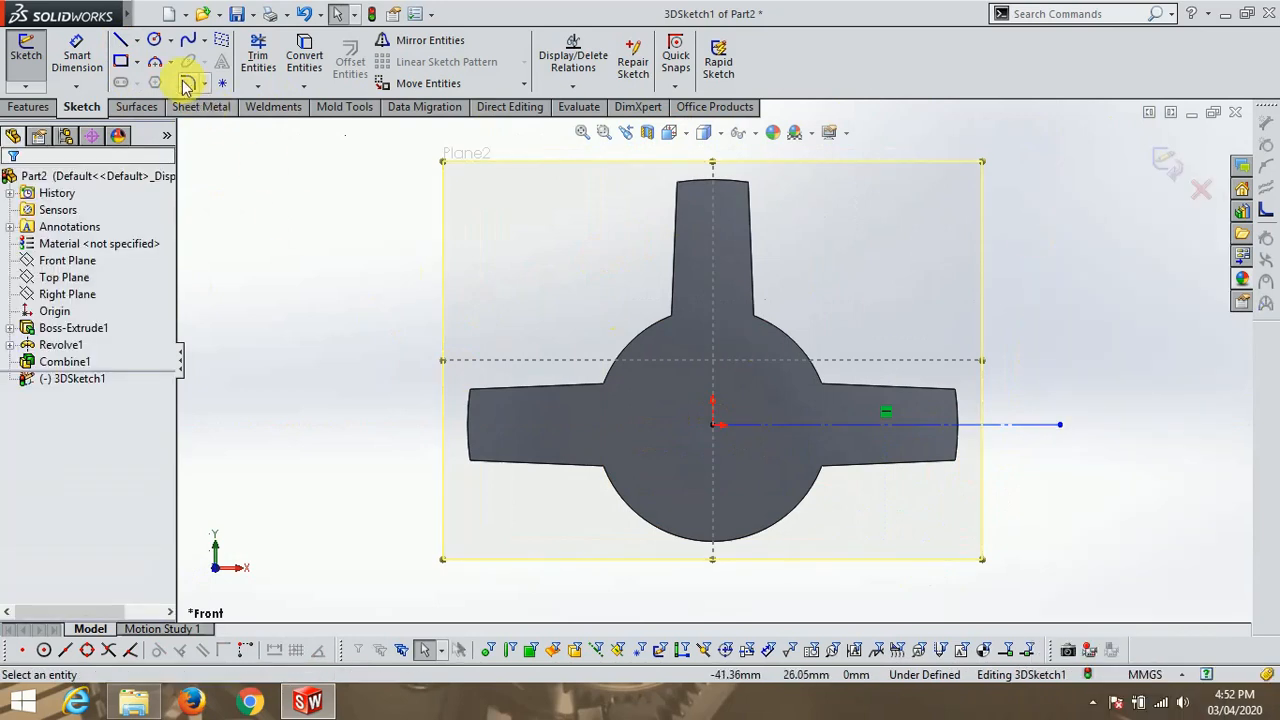
Draw a vertical line on the sketch plane from the origin up to the plane's upper edge.
left_click(121, 43)
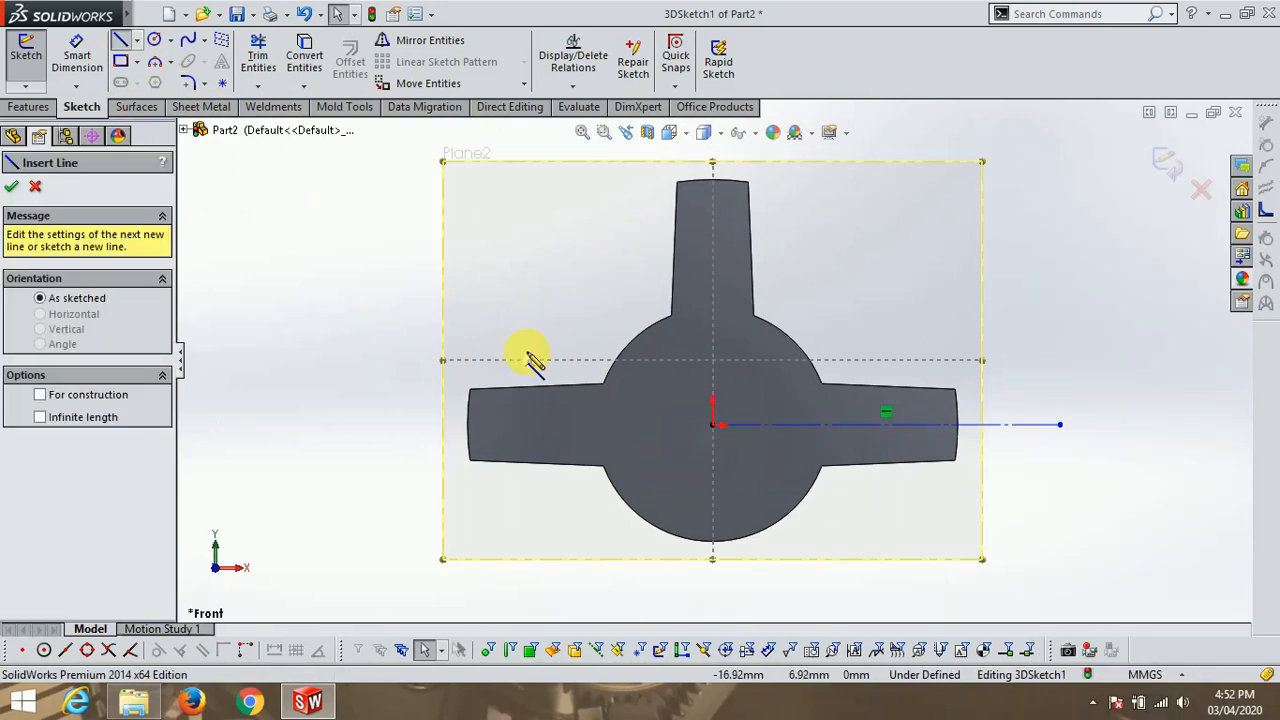
left_click(713, 425)
left_click(712, 162)
key("Escape")
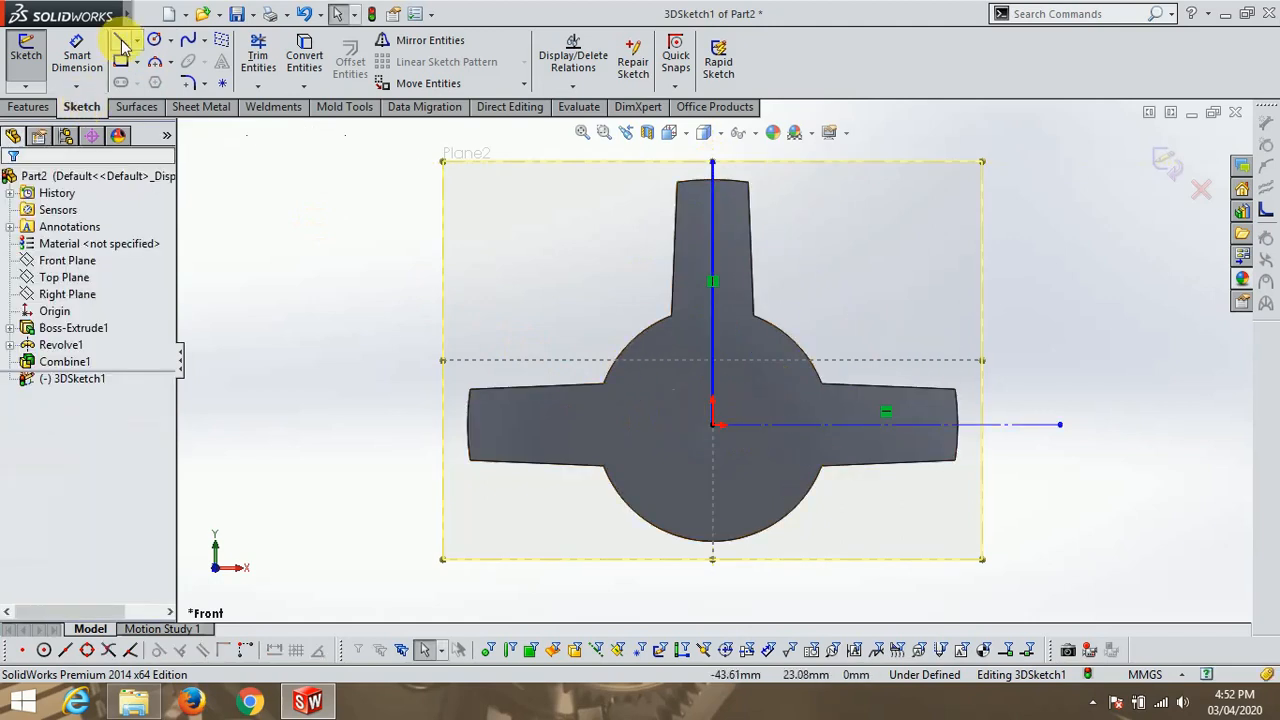
Draw a slightly upward-sloping line from the origin, ending just above the outer end of the horizontal construction line.
left_click(120, 41)
left_click(713, 424)
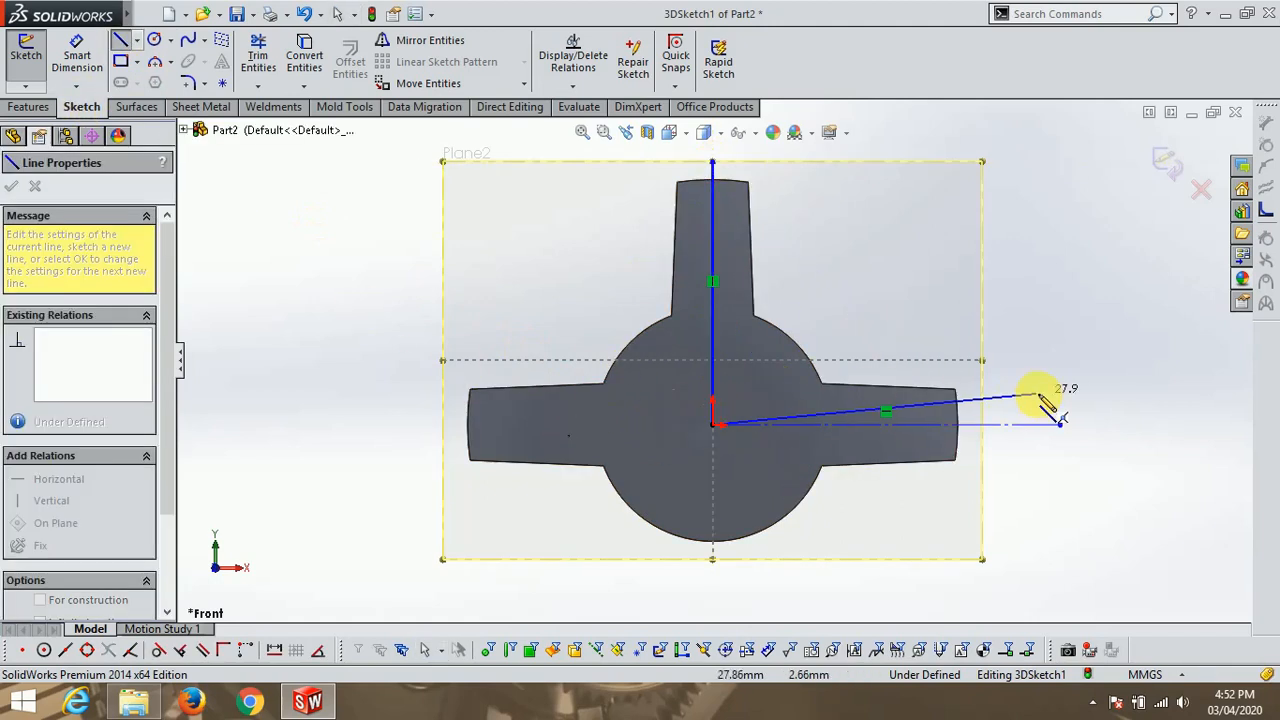
left_click(1050, 401)
key("Escape")
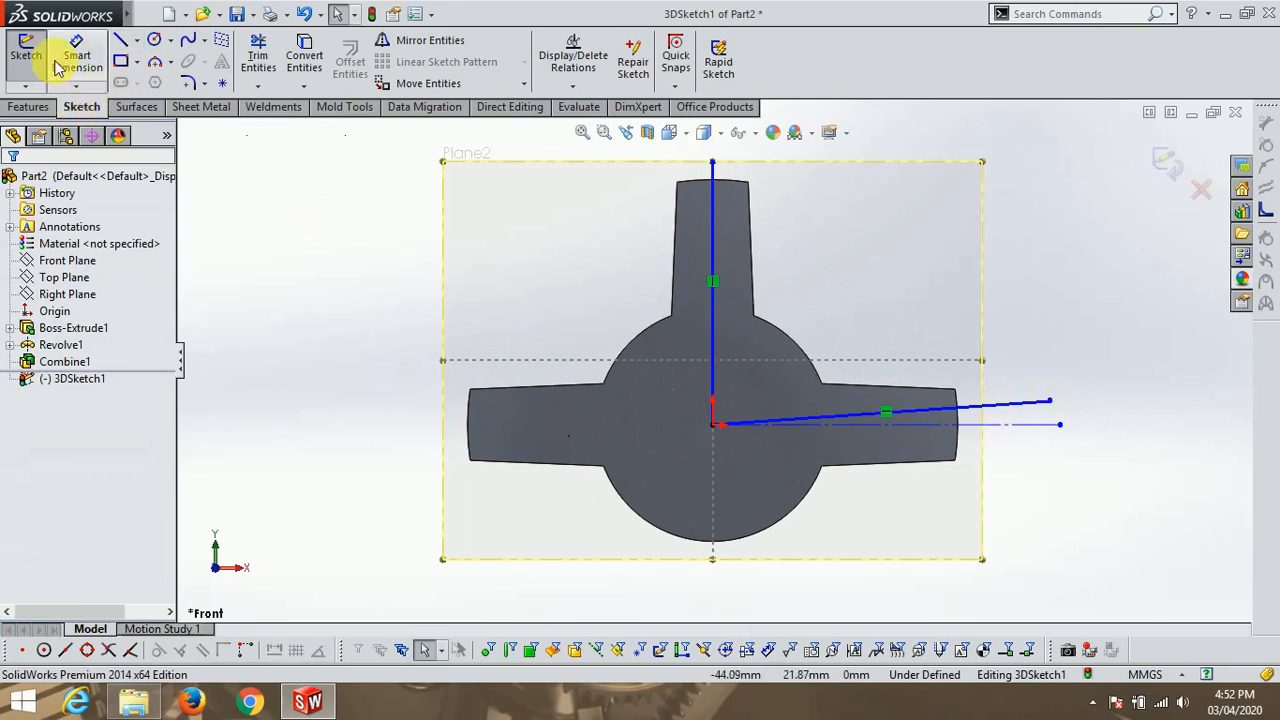
Set the angle between the sloping line and the horizontal construction line to 0.1° and exit the 3D sketch.
left_click(1032, 404)
left_click(1032, 426)
left_click(1068, 415)
type("0.1")
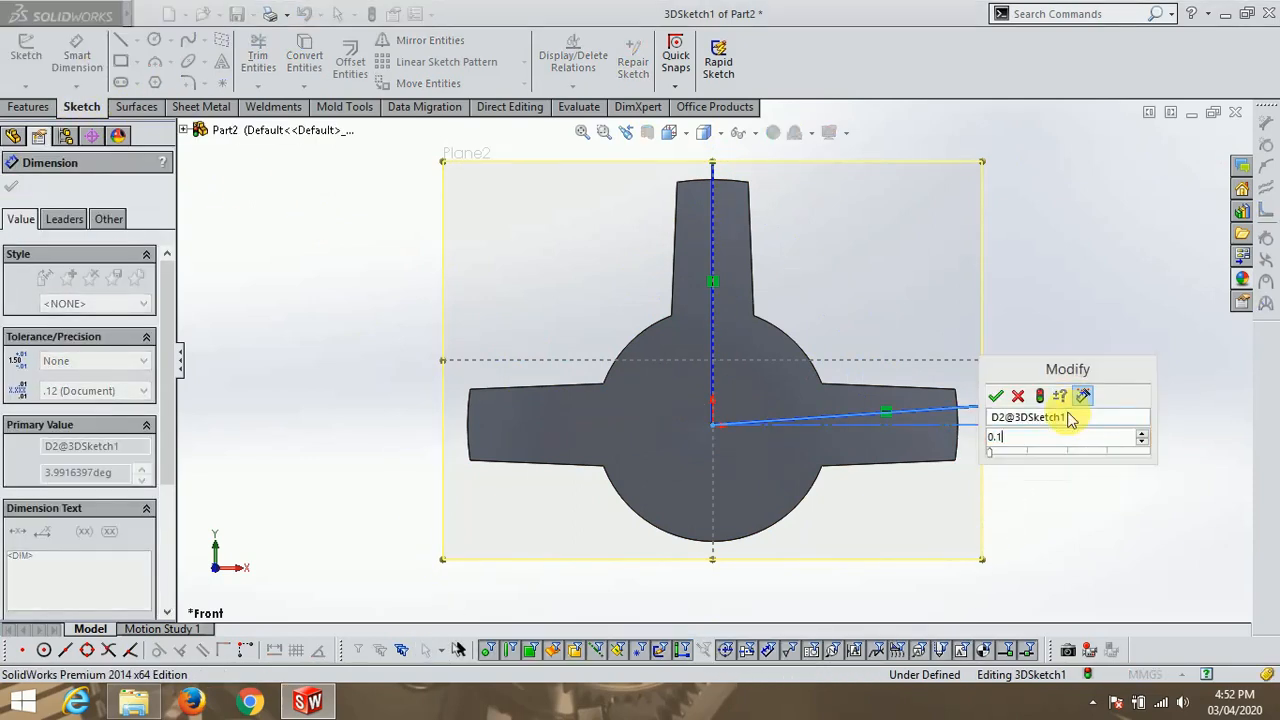
key("Return")
left_click(1168, 170)
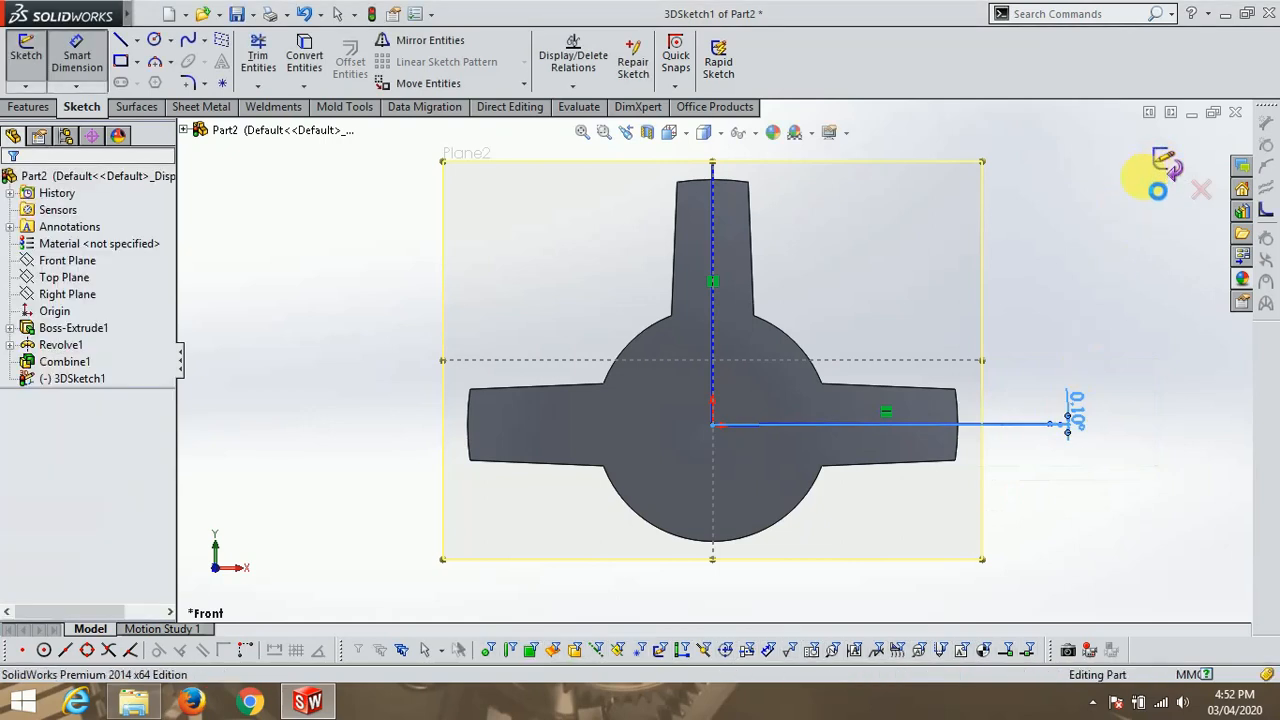
left_click(1160, 182)
Set up a Move/Copy Body operation that copies the toothed hub, with the sloping 3D sketch line as its rotation axis.
mouse_move(854, 429)
middle_mouse_down()
mouse_move(811, 426)
mouse_move(822, 451)
mouse_move(834, 440)
middle_mouse_up()
scroll(817, 422, "up", 6)
left_click(532, 112)
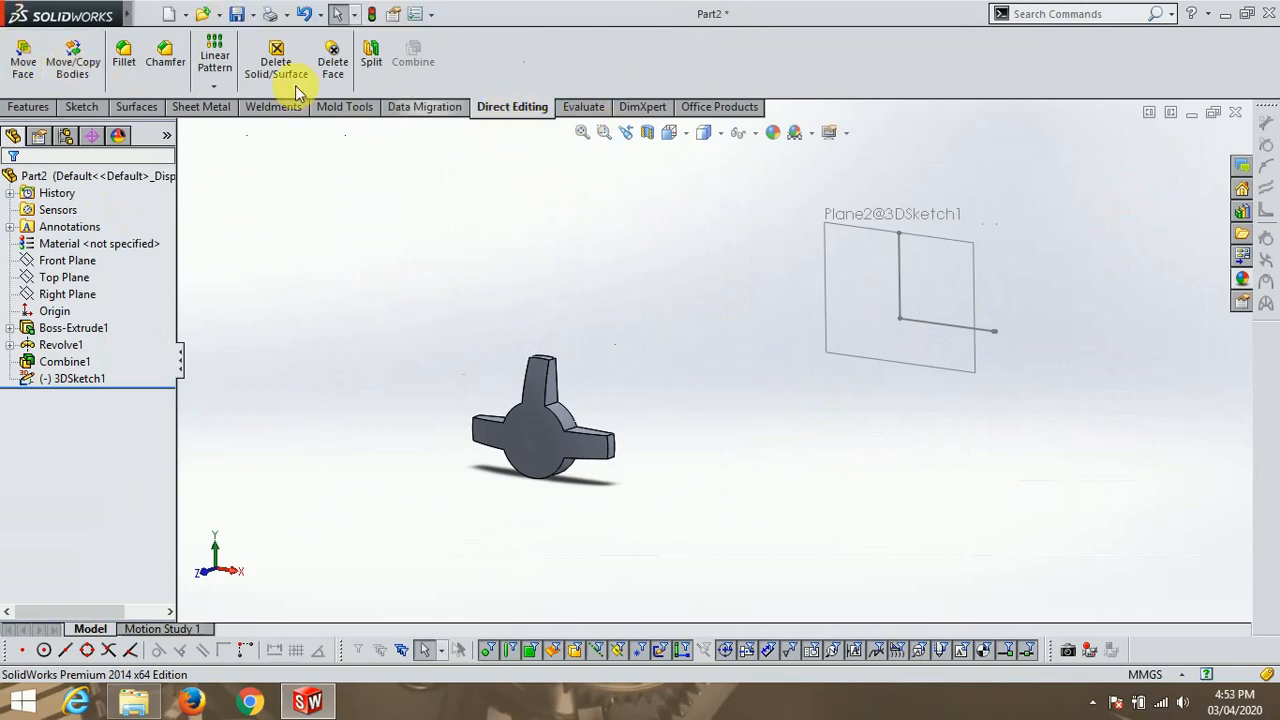
left_click(76, 64)
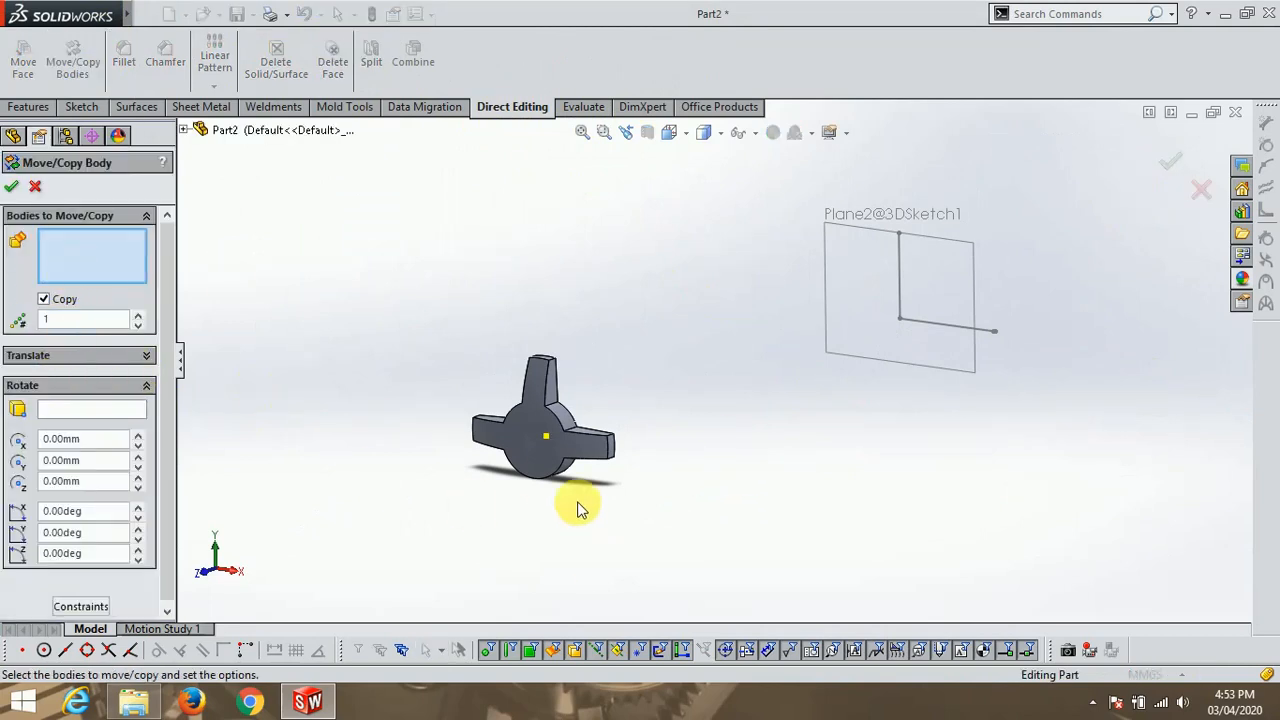
left_click(514, 449)
left_click(80, 410)
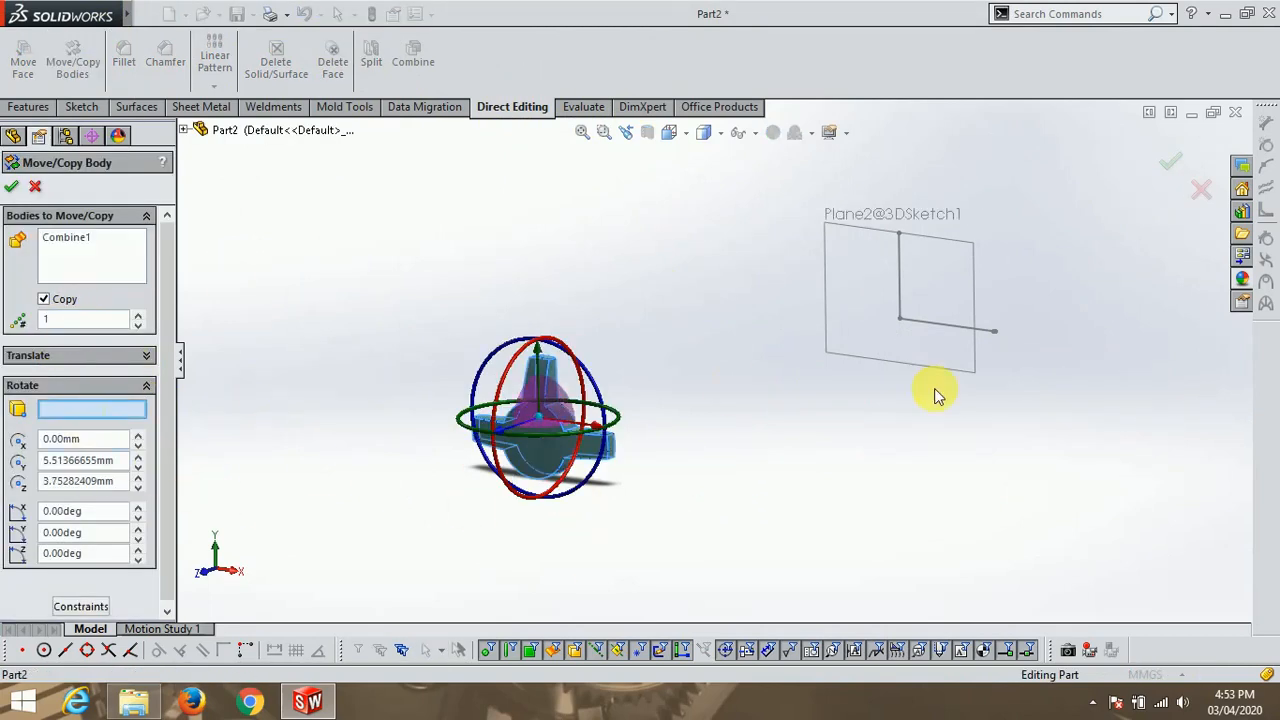
scroll(975, 330, "down", 5)
scroll(799, 400, "down", 3)
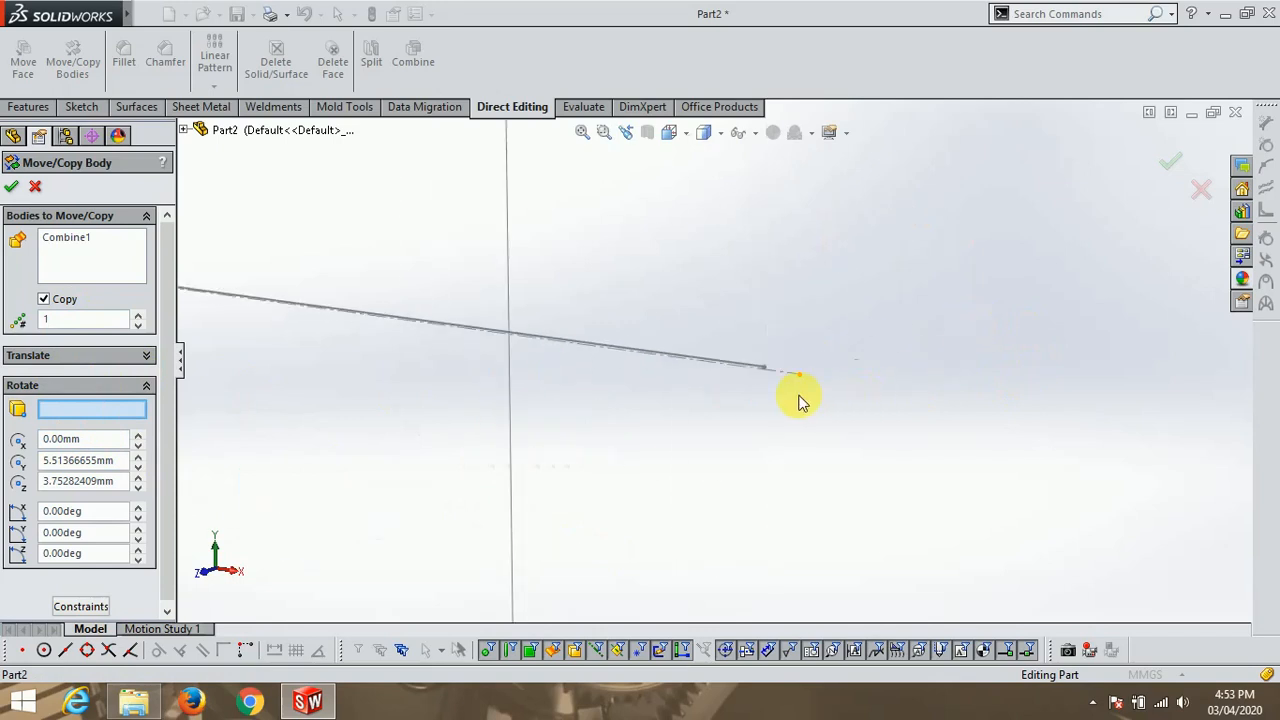
left_click(741, 373)
Set the rotation angle to 9.5° and the number of copies to 7, and create the hub copies.
scroll(948, 314, "up", 6)
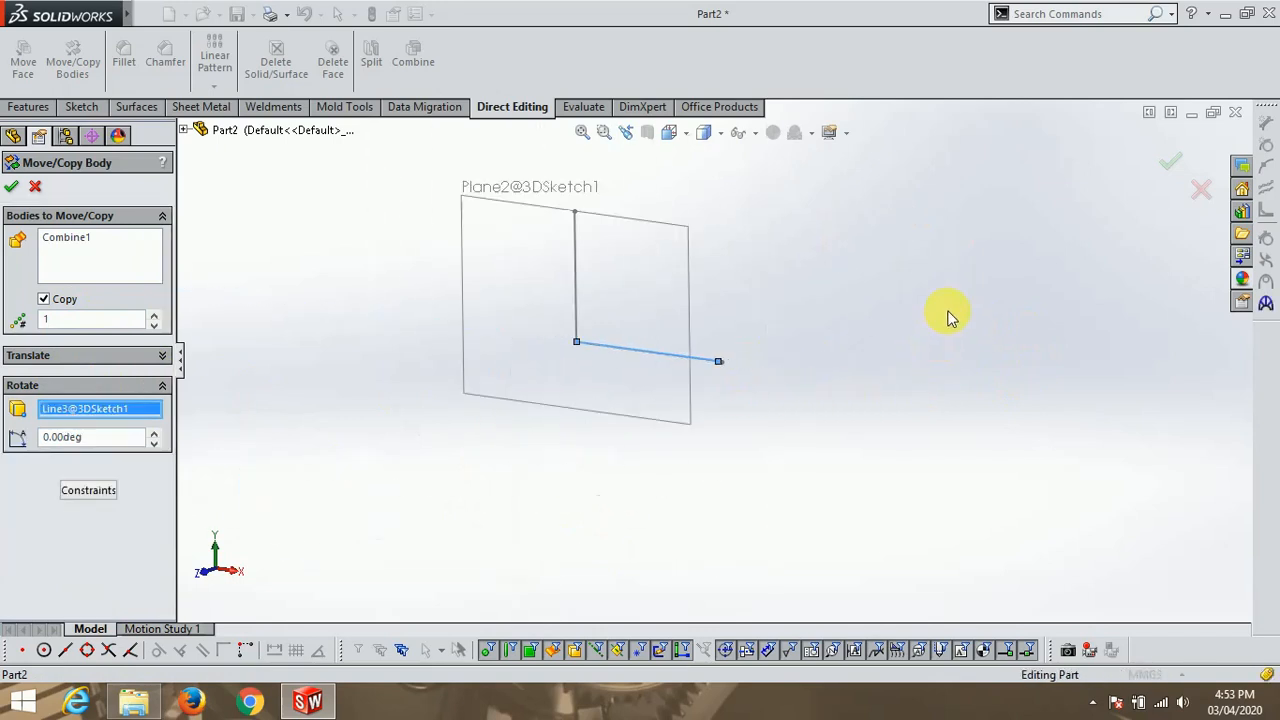
scroll(605, 368, "down", 3)
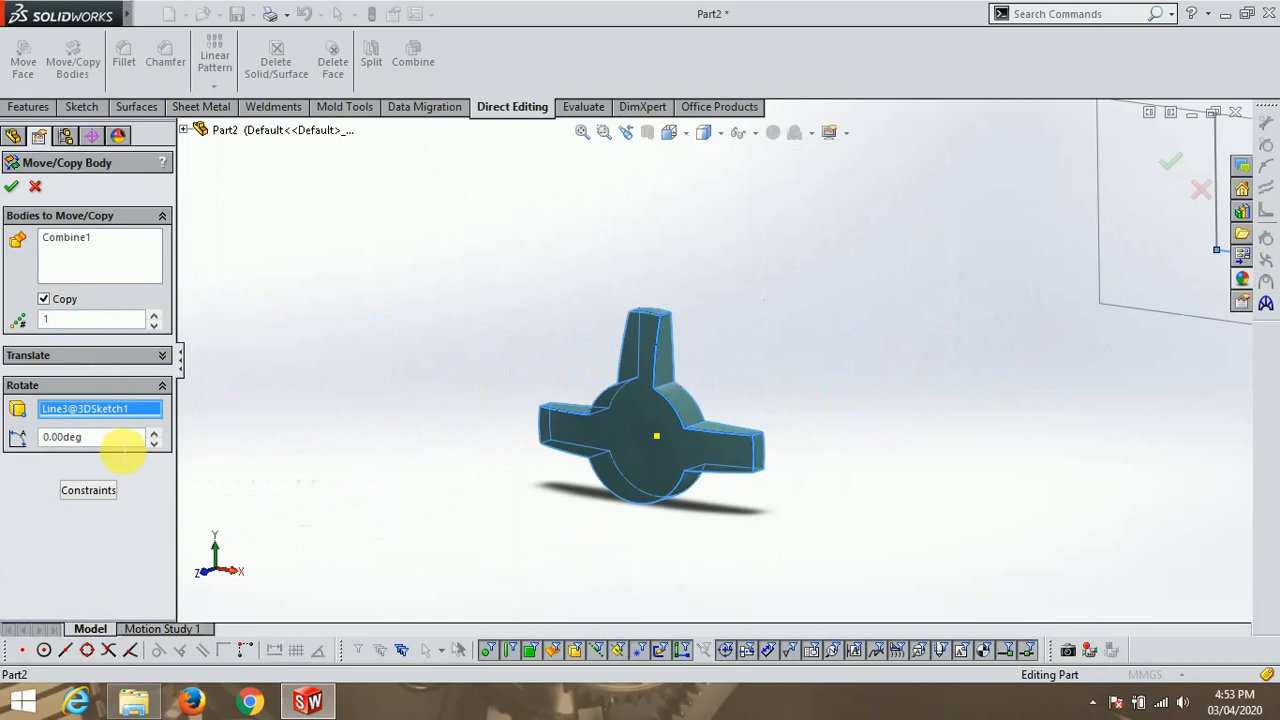
left_click(105, 442)
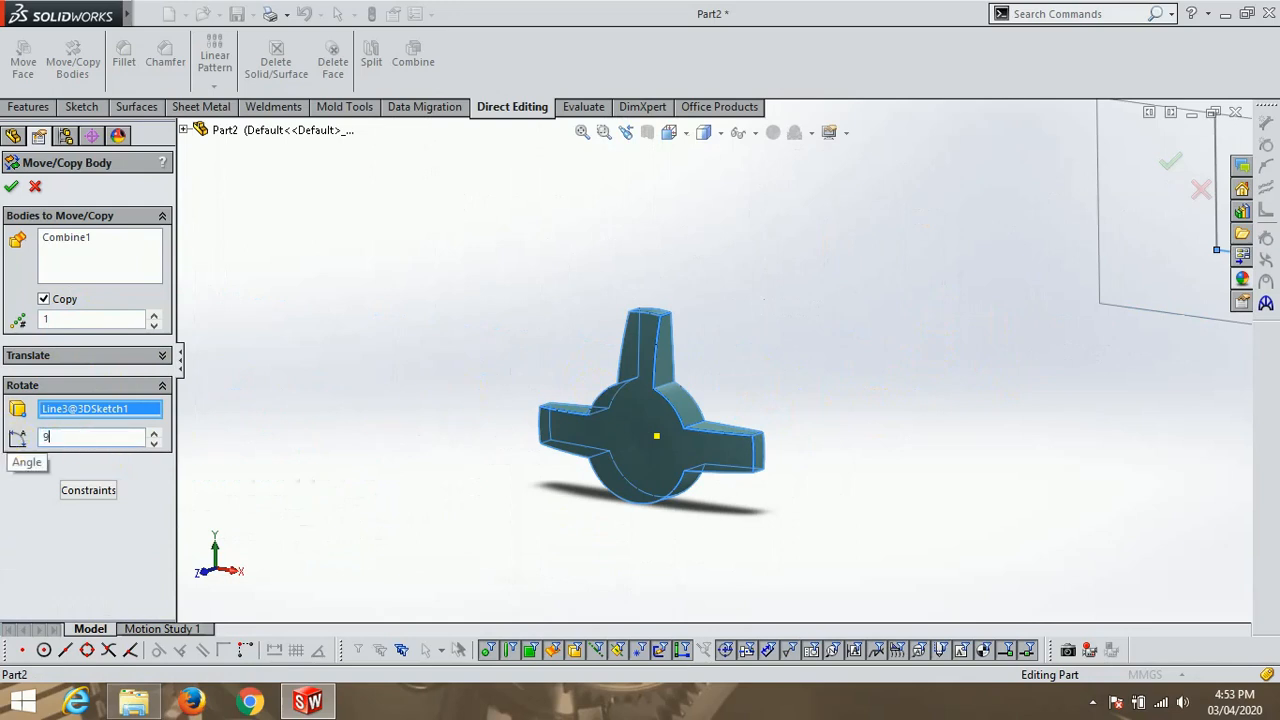
key("Return")
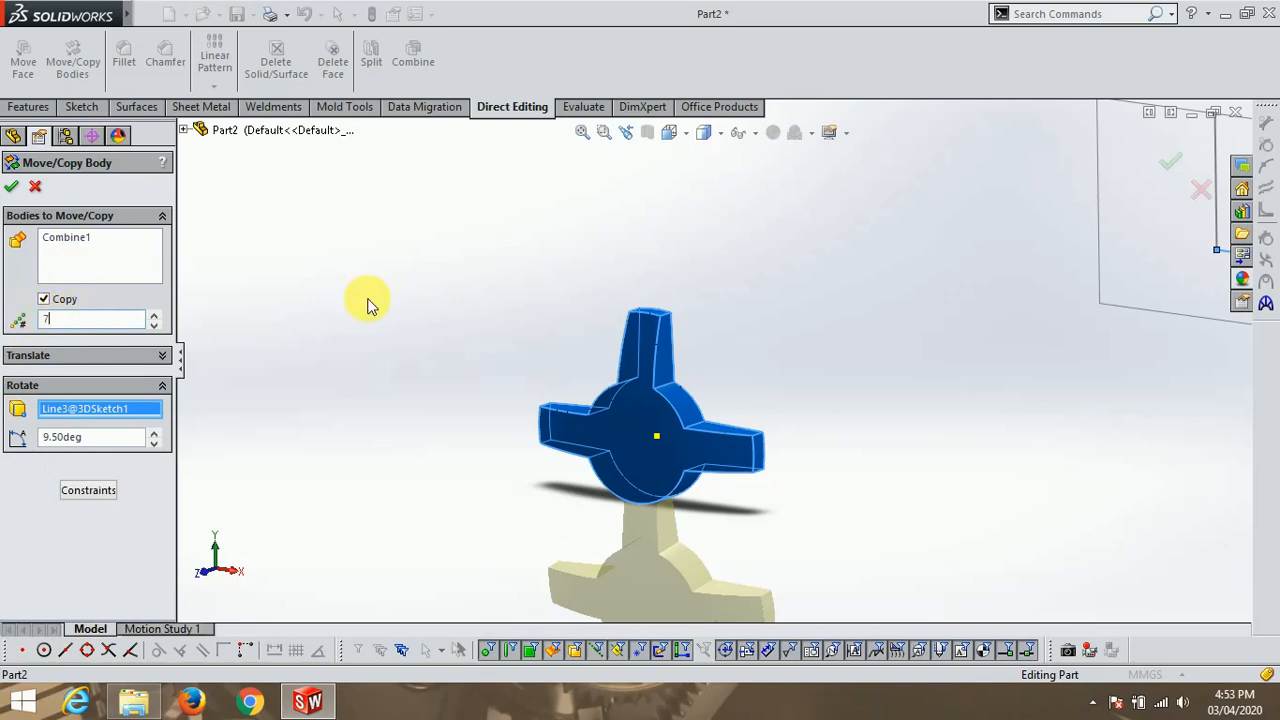
scroll(503, 430, "up", 5)
scroll(788, 334, "up", 4)
middle_click_drag(857, 488, 795, 532)
left_click_drag(86, 324, 38, 324)
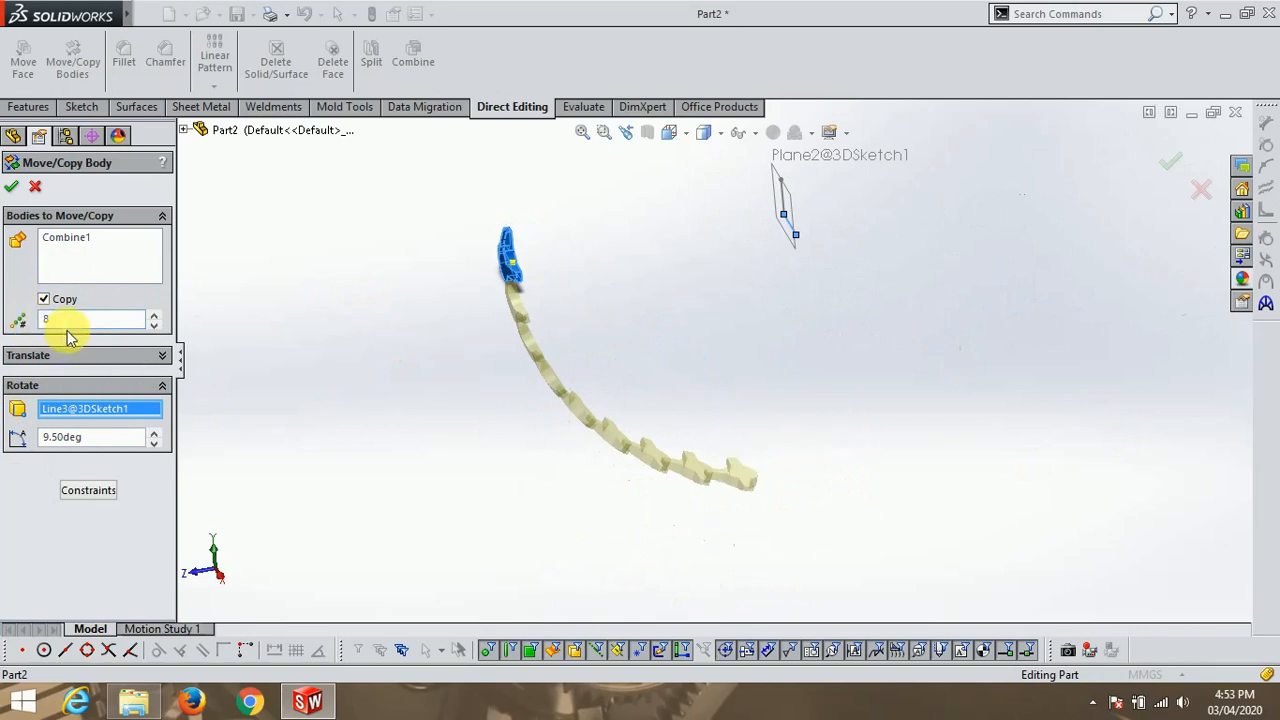
type("7")
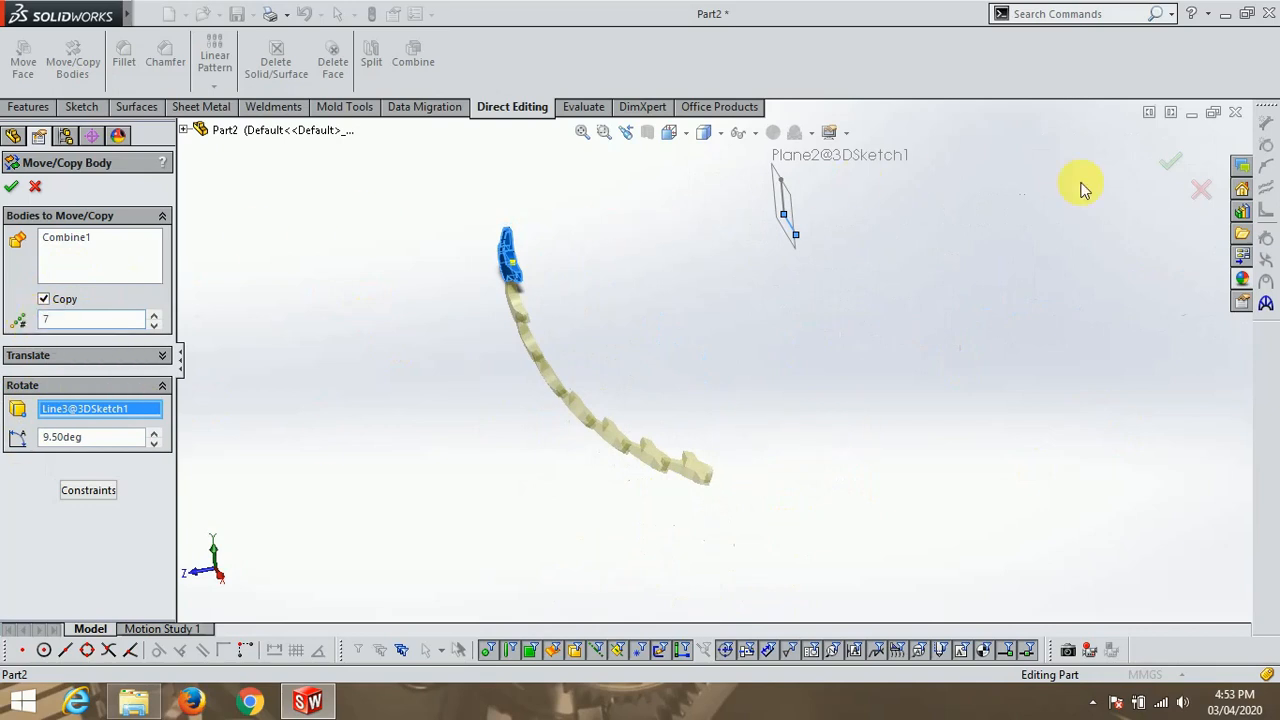
left_click(1167, 170)
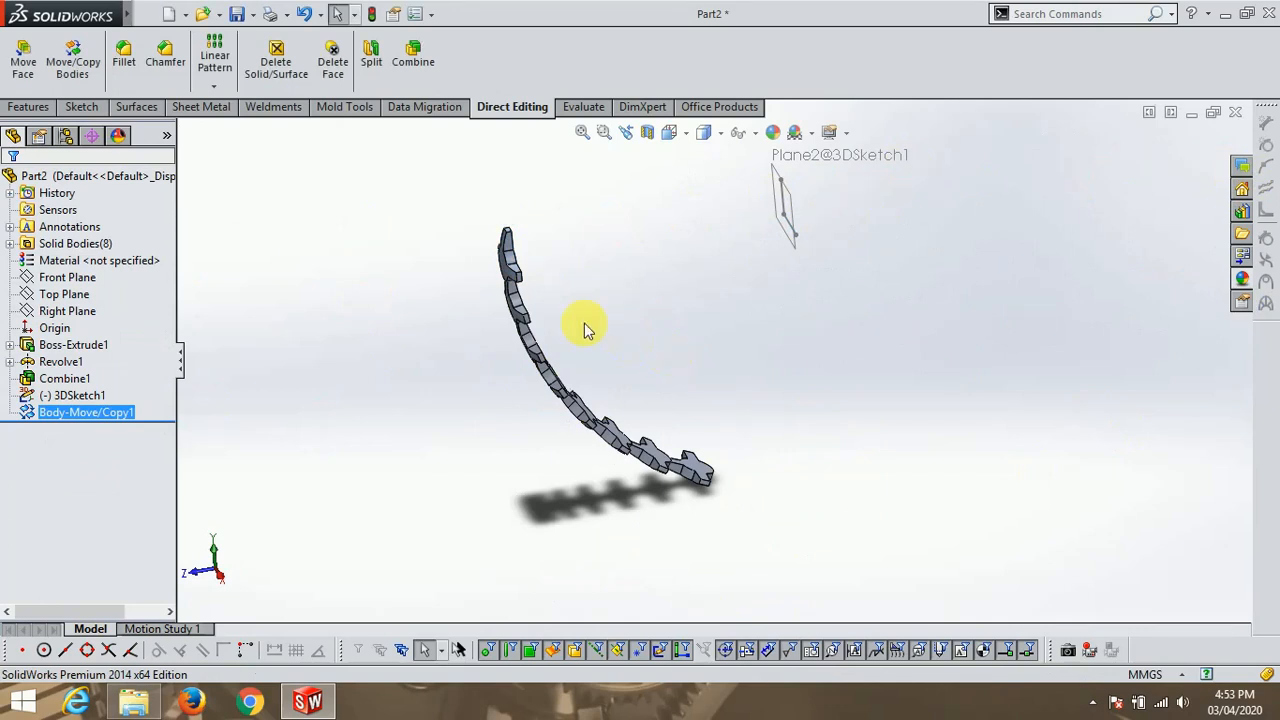
Combine the original hub and all its rotated copies into one body with the Add operation.
left_click(30, 107)
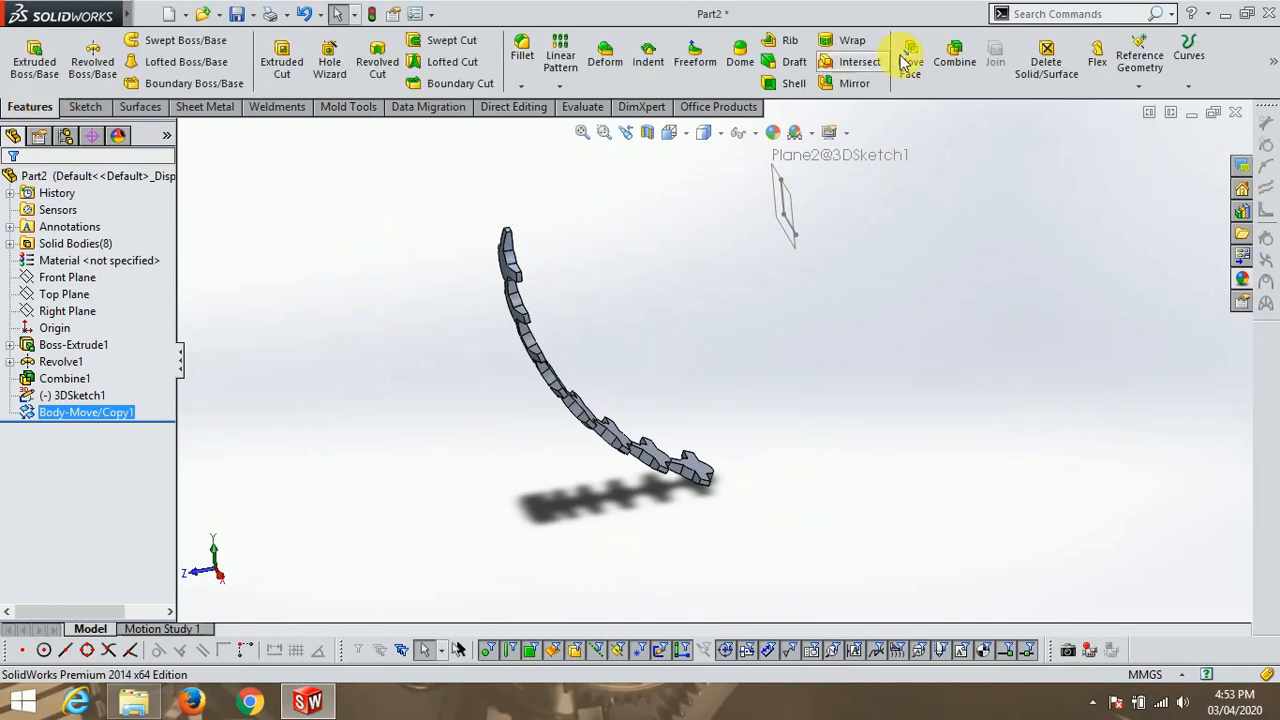
left_click(940, 66)
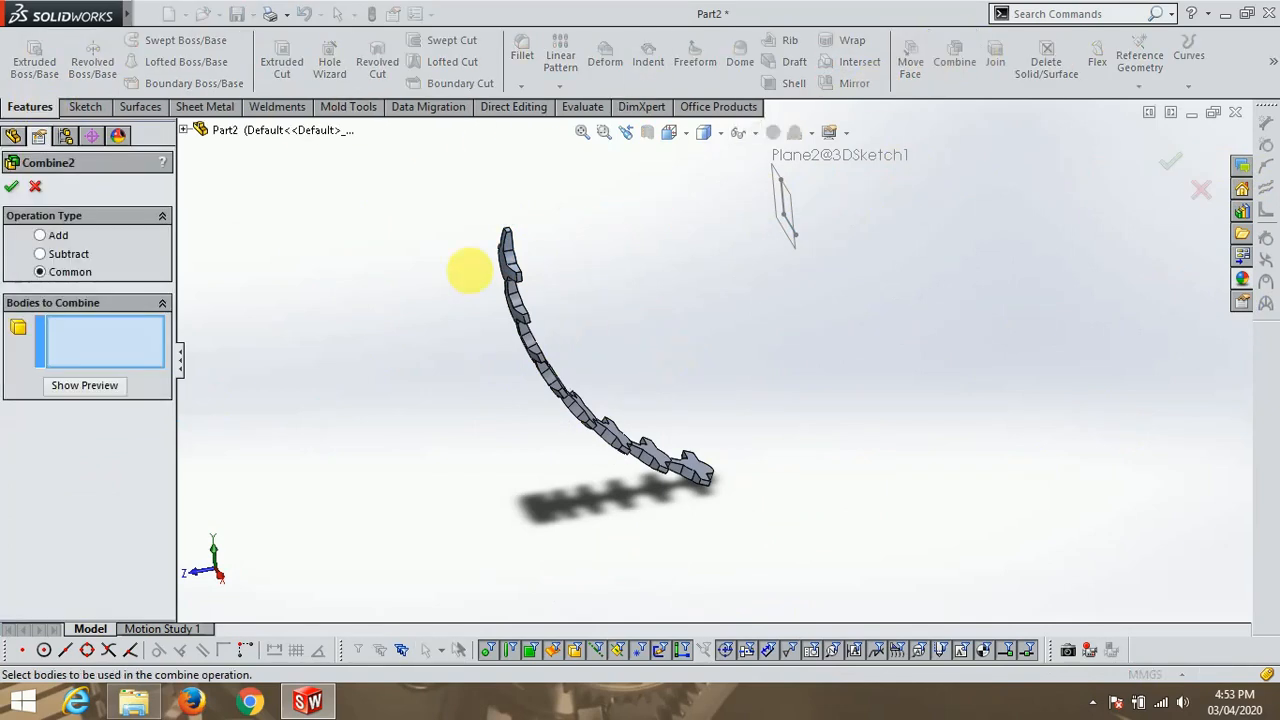
left_click(63, 238)
left_click_drag(380, 188, 789, 571)
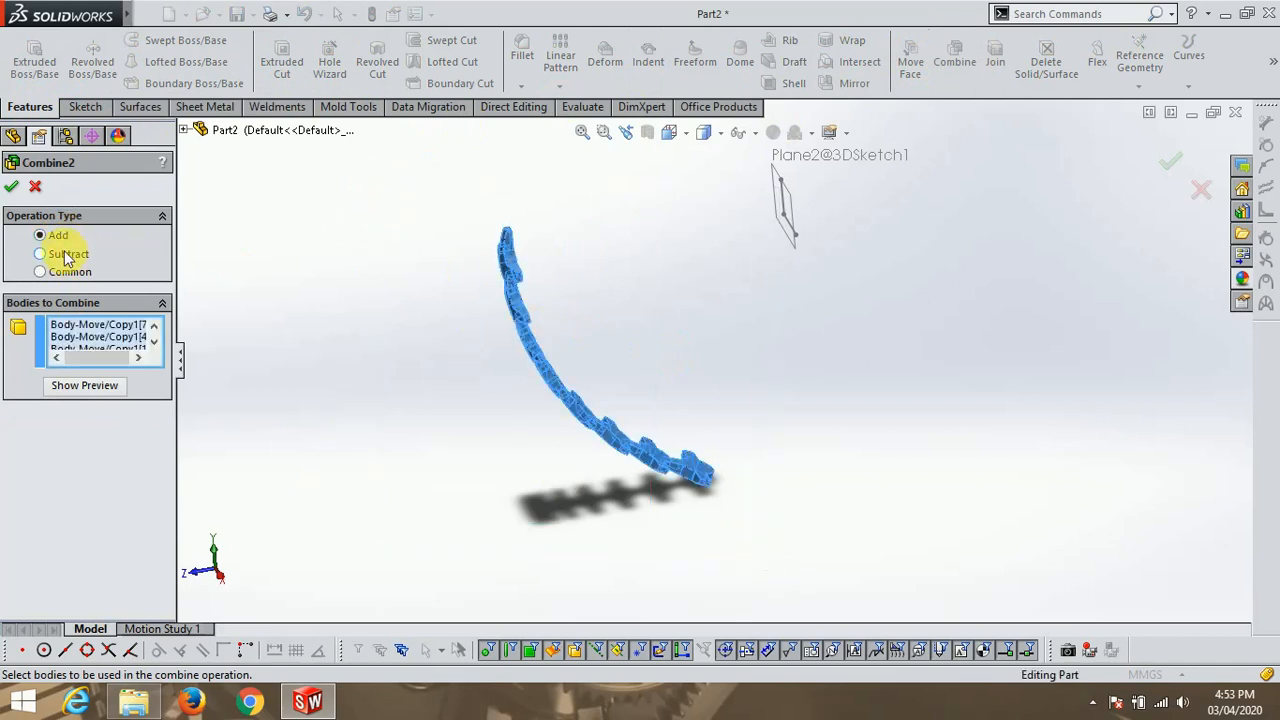
left_click(12, 189)
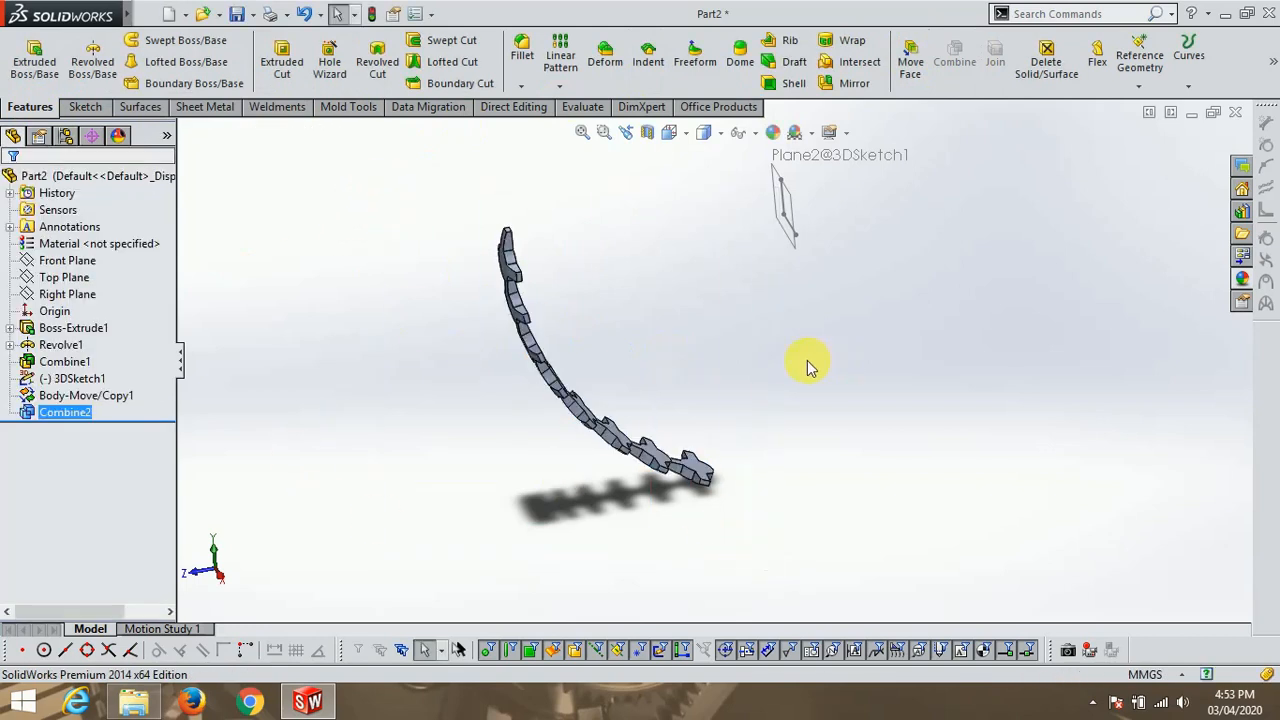
Create one copy of the combined hub strip rotated 10° about the vertical 3D sketch line.
left_click(515, 107)
left_click(72, 60)
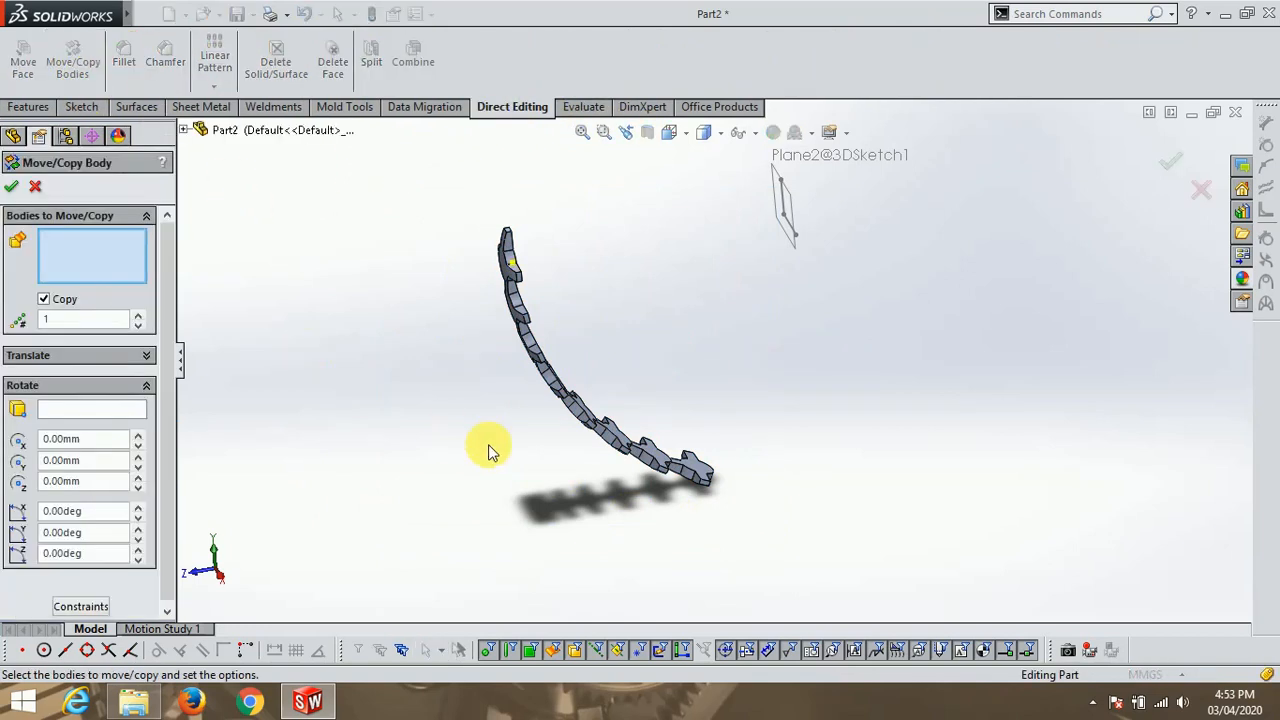
left_click(549, 395)
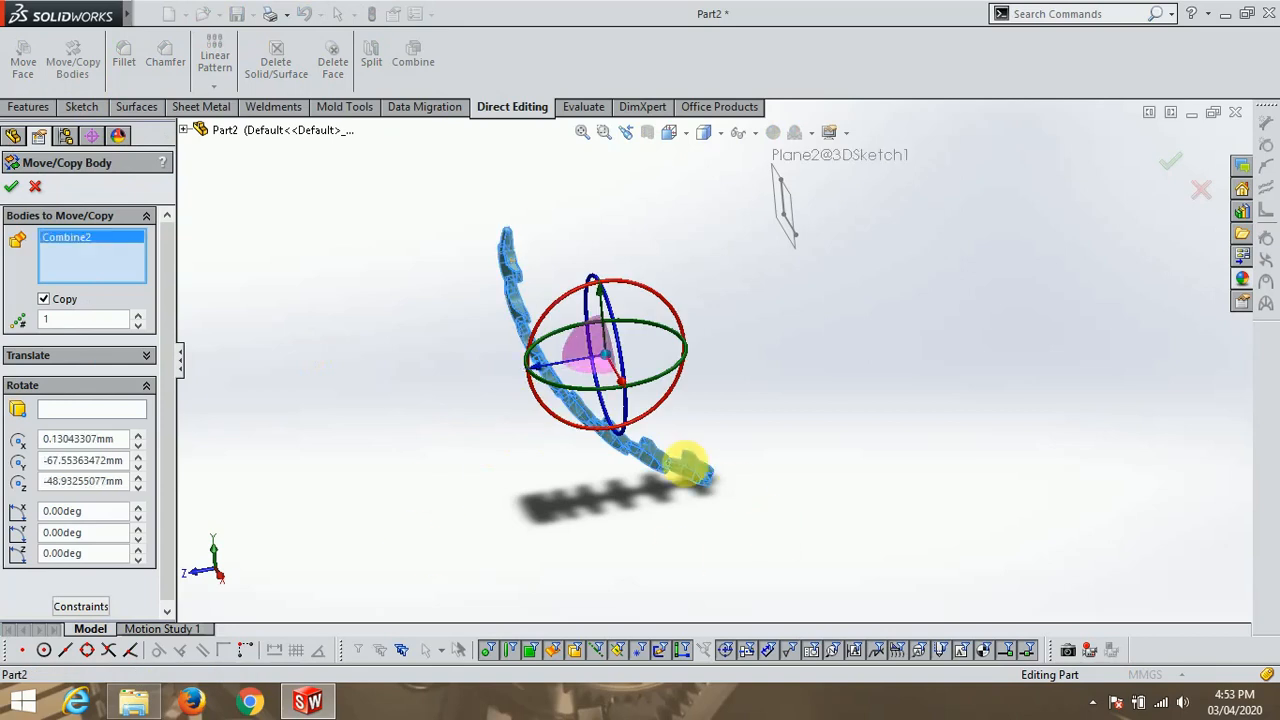
left_click(77, 412)
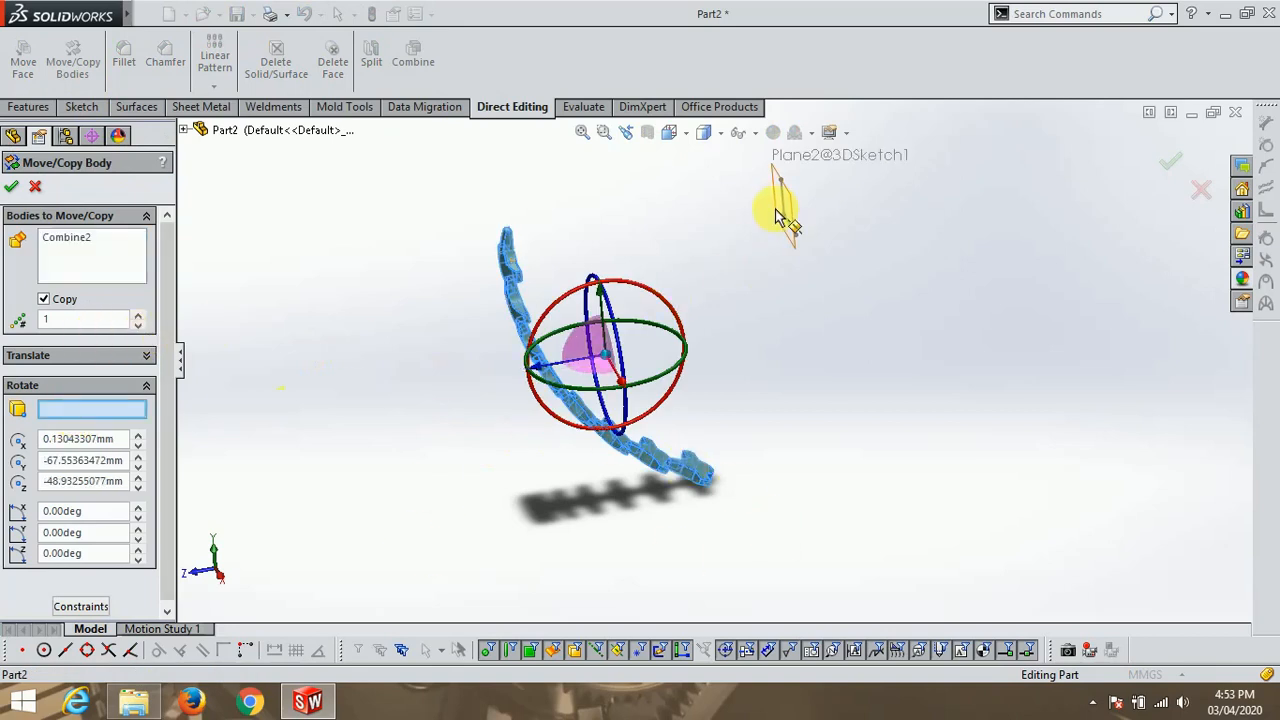
left_click(783, 207)
left_click(104, 437)
type("10")
key("Return")
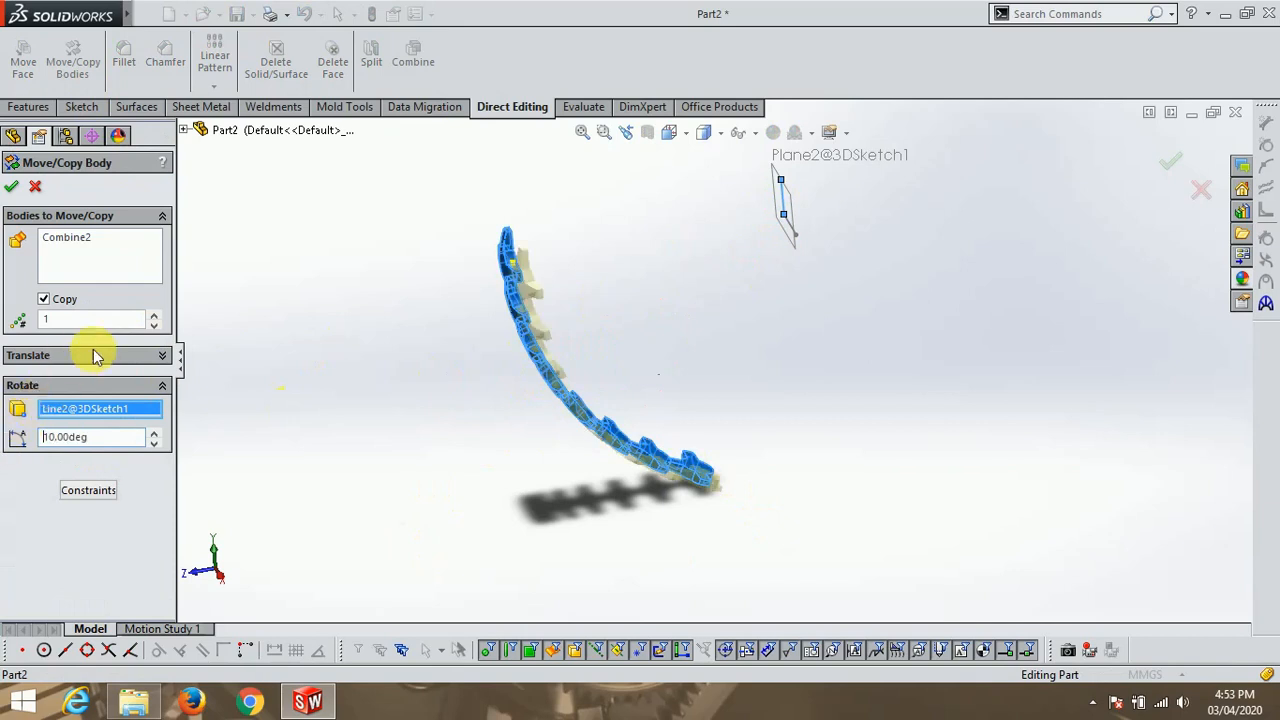
left_click(1170, 165)
Copy the newly rotated hub strip once more, rotated a further 10° about the vertical 3D sketch line.
middle_click_drag(908, 391, 869, 428)
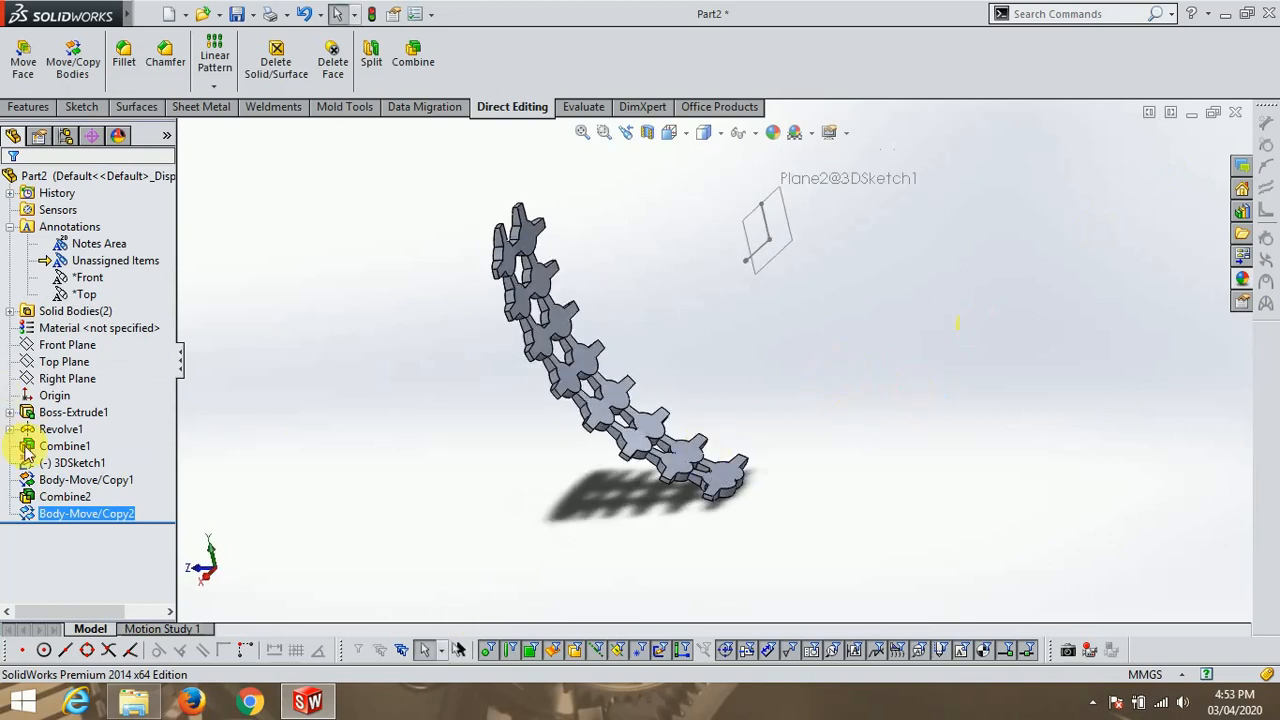
left_click(68, 55)
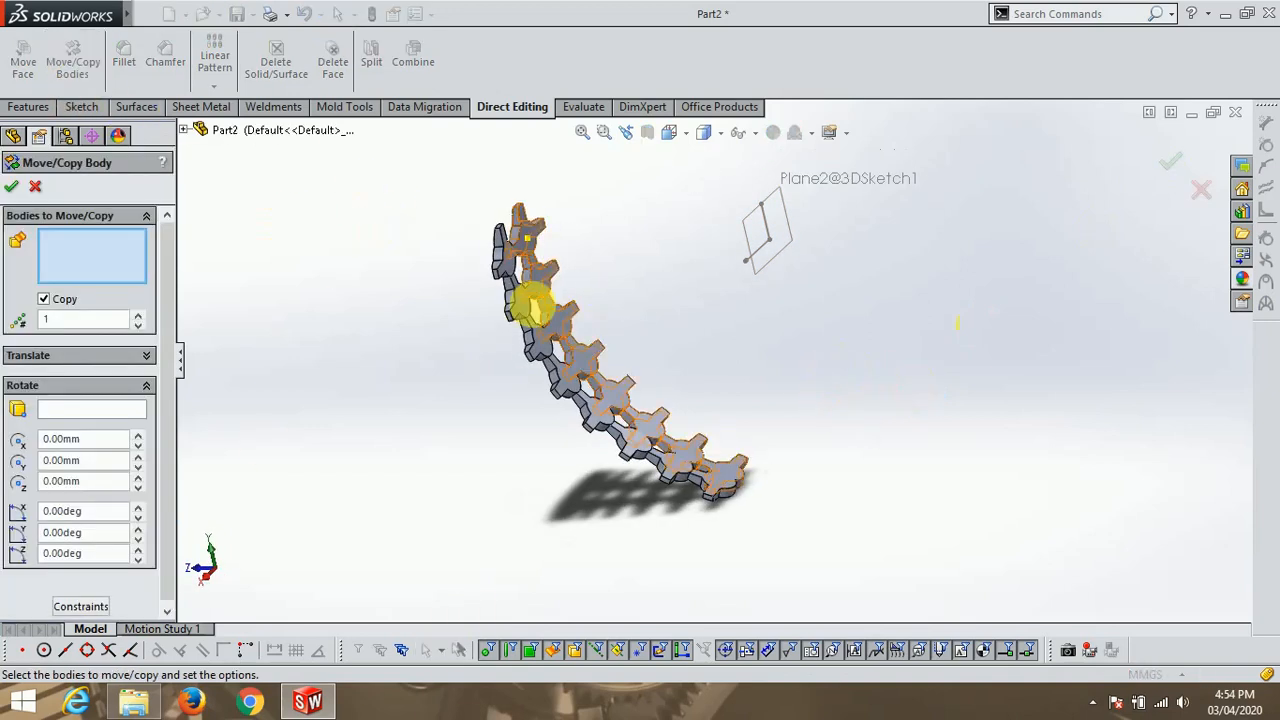
left_click(514, 289)
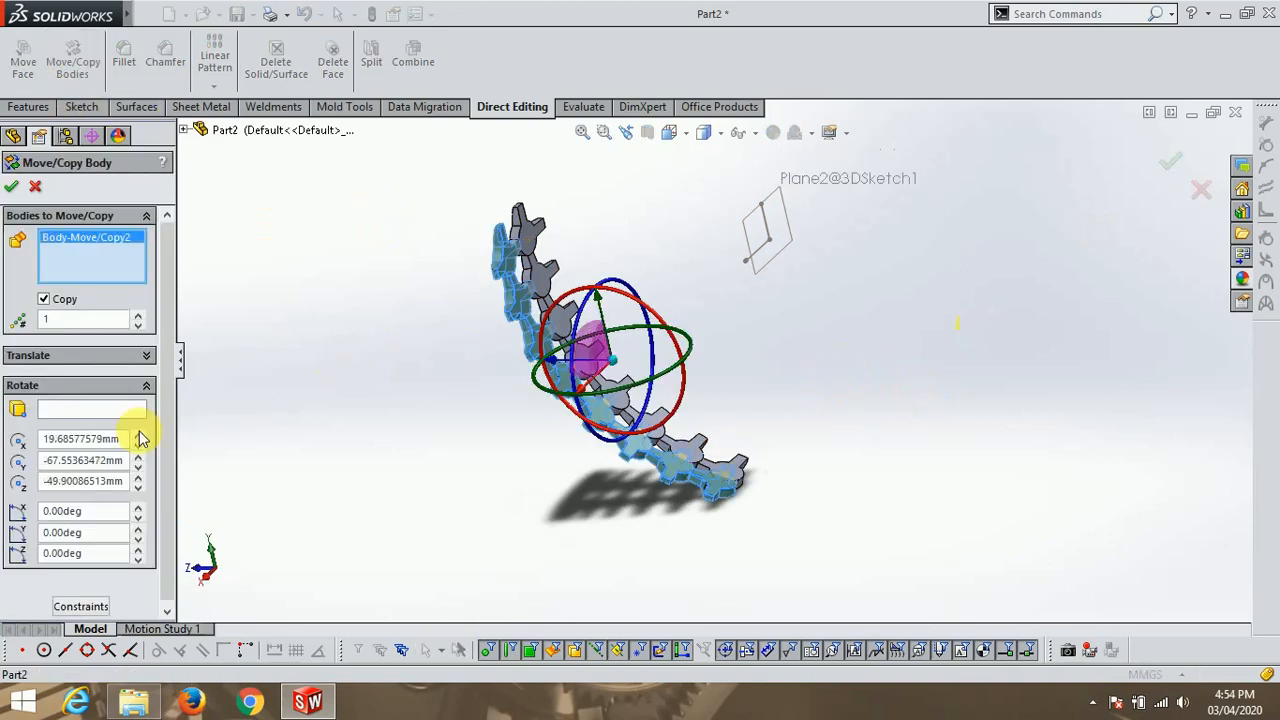
left_click(85, 410)
left_click(766, 222)
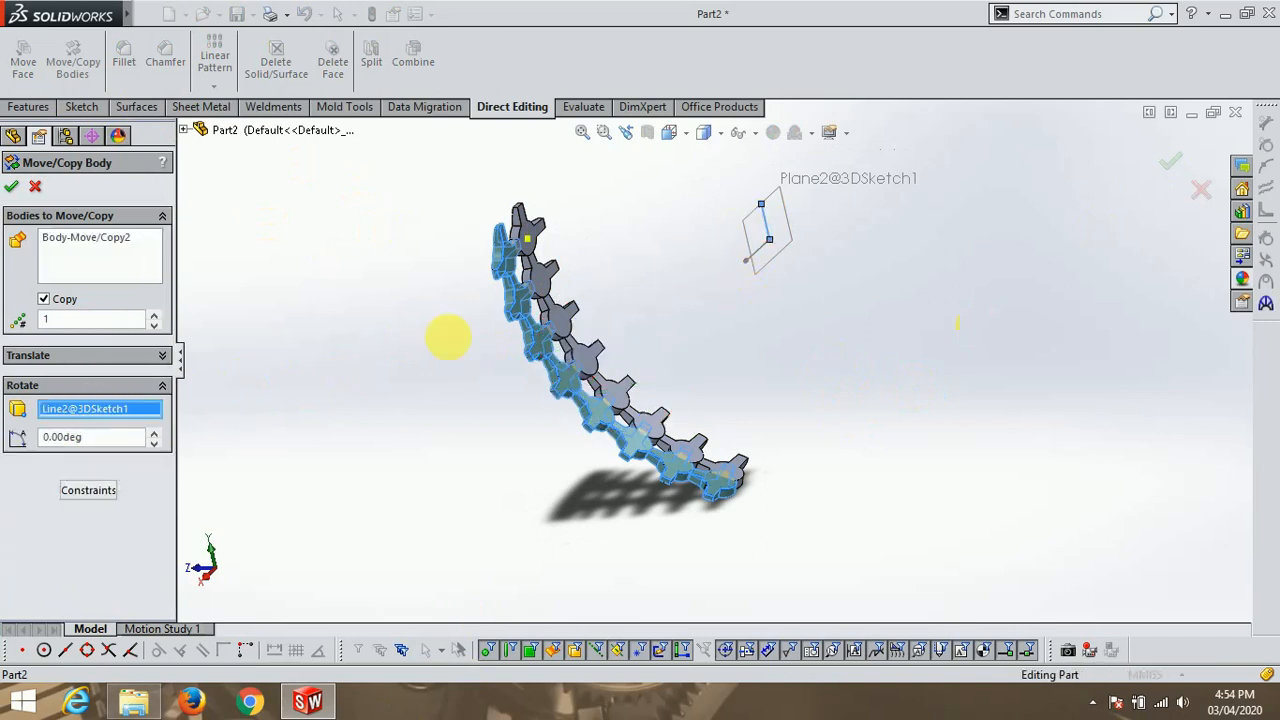
double_click(85, 440)
type("10")
key("Return")
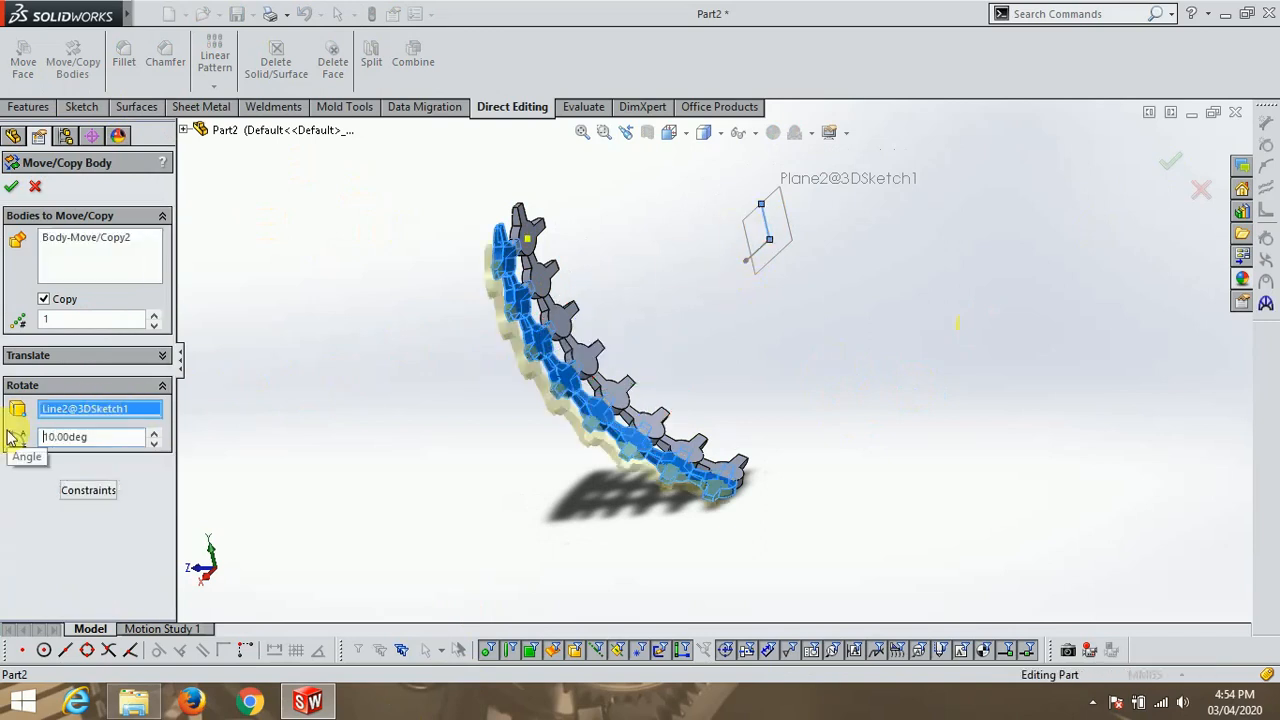
left_click(1169, 165)
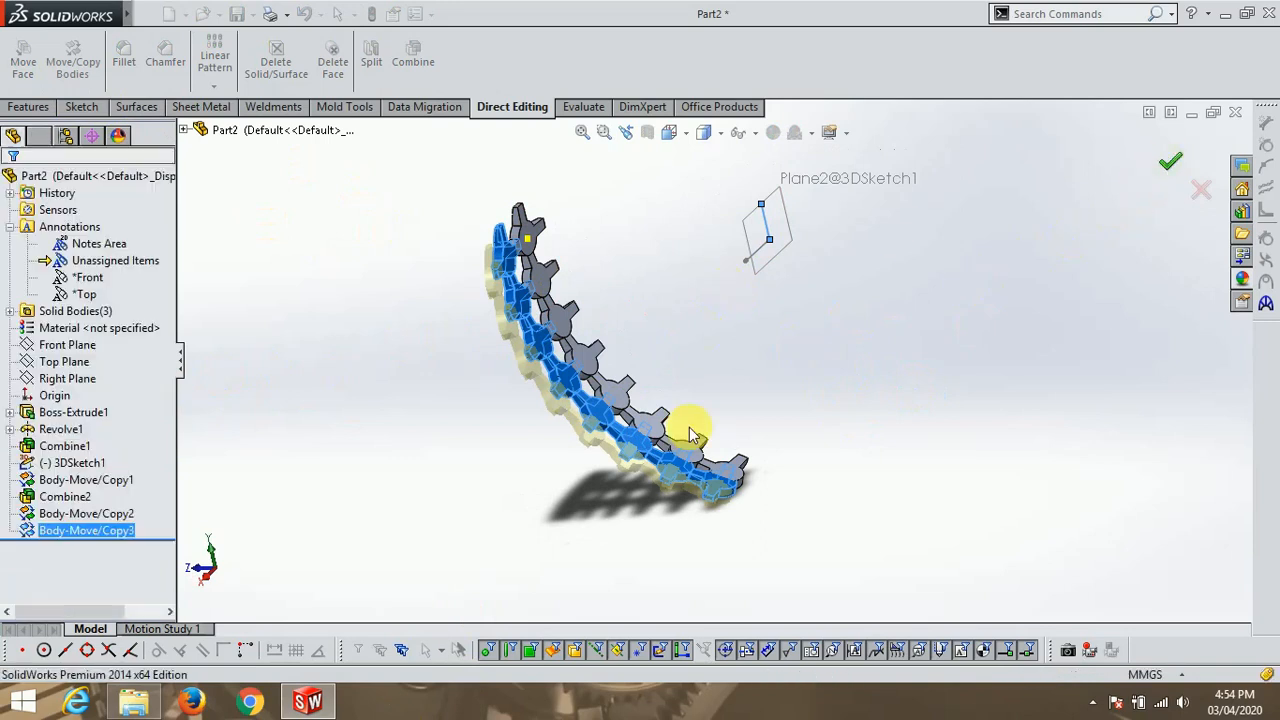
left_click(775, 133)
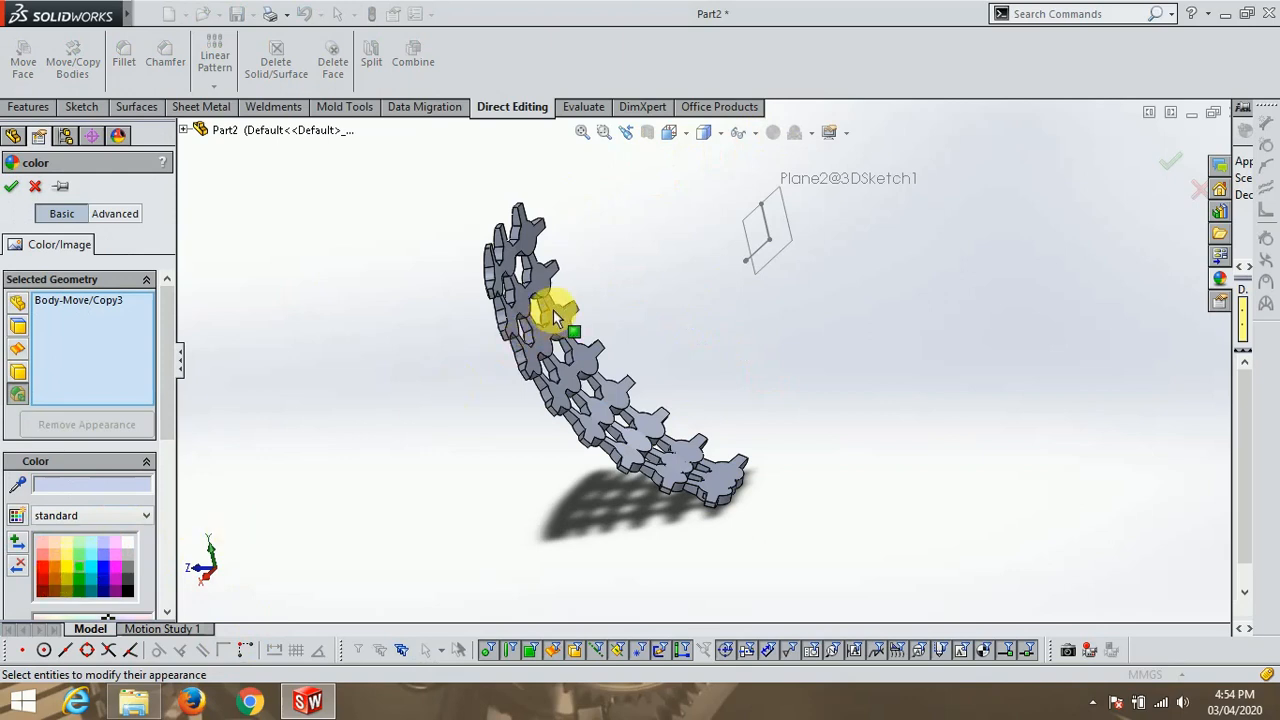
left_click(548, 268)
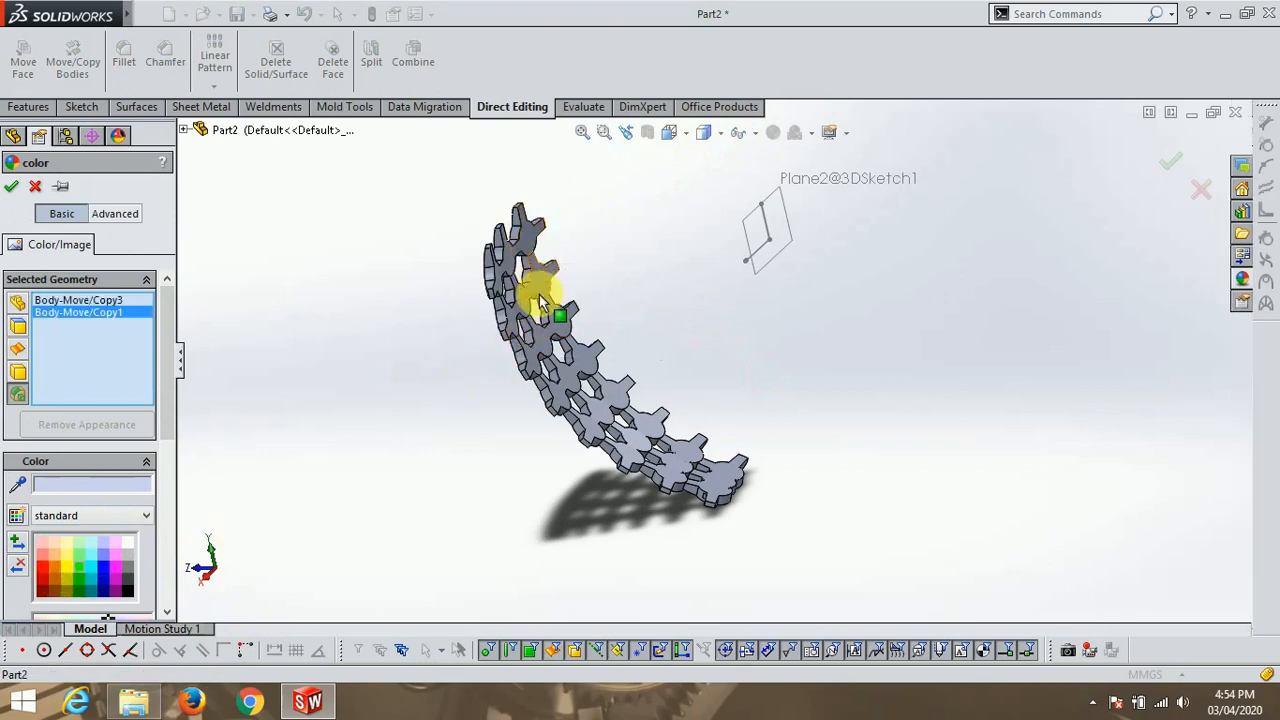
left_click(35, 186)
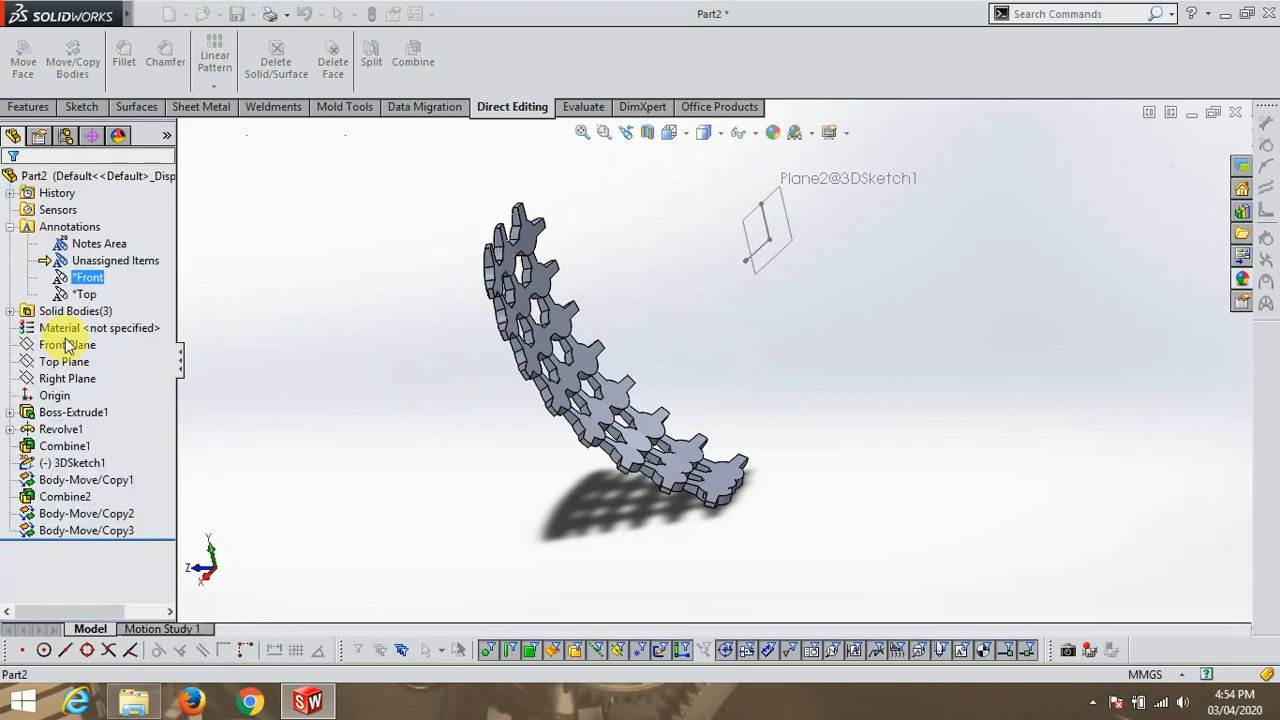
Apply a green appearance to the original combined hub strip, Combine2.
left_click(80, 497)
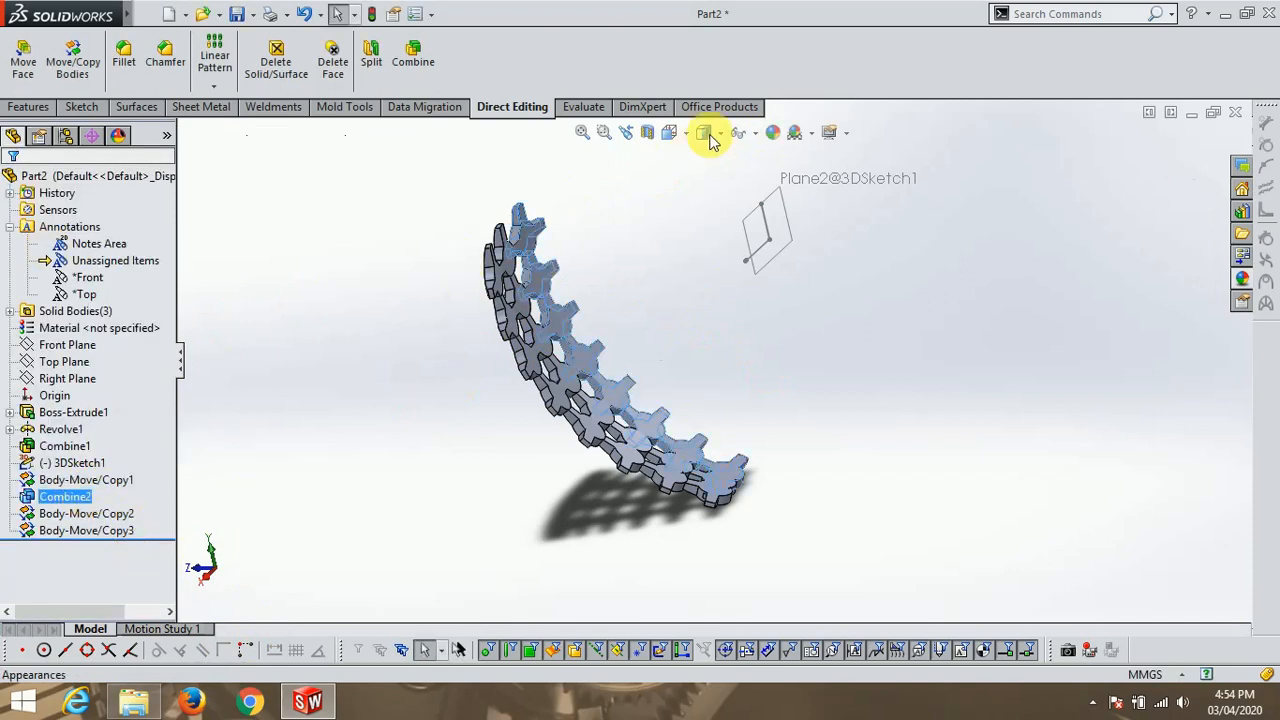
left_click(775, 131)
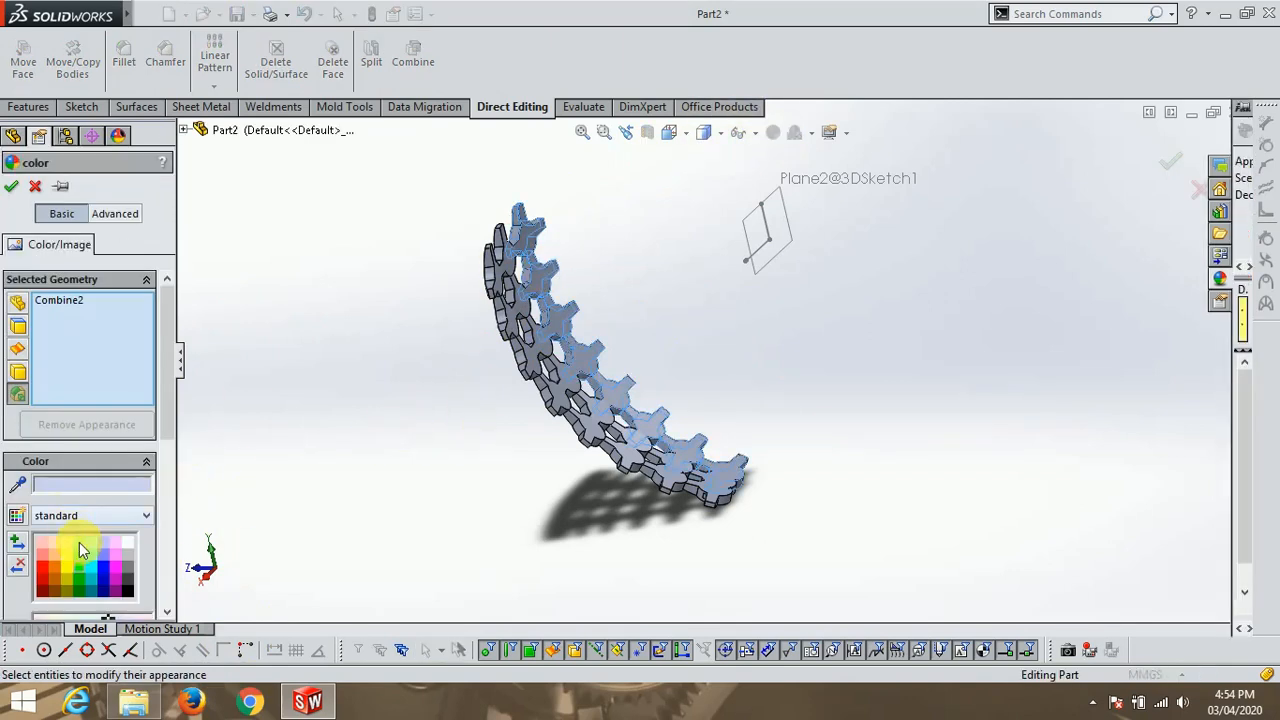
left_click(82, 575)
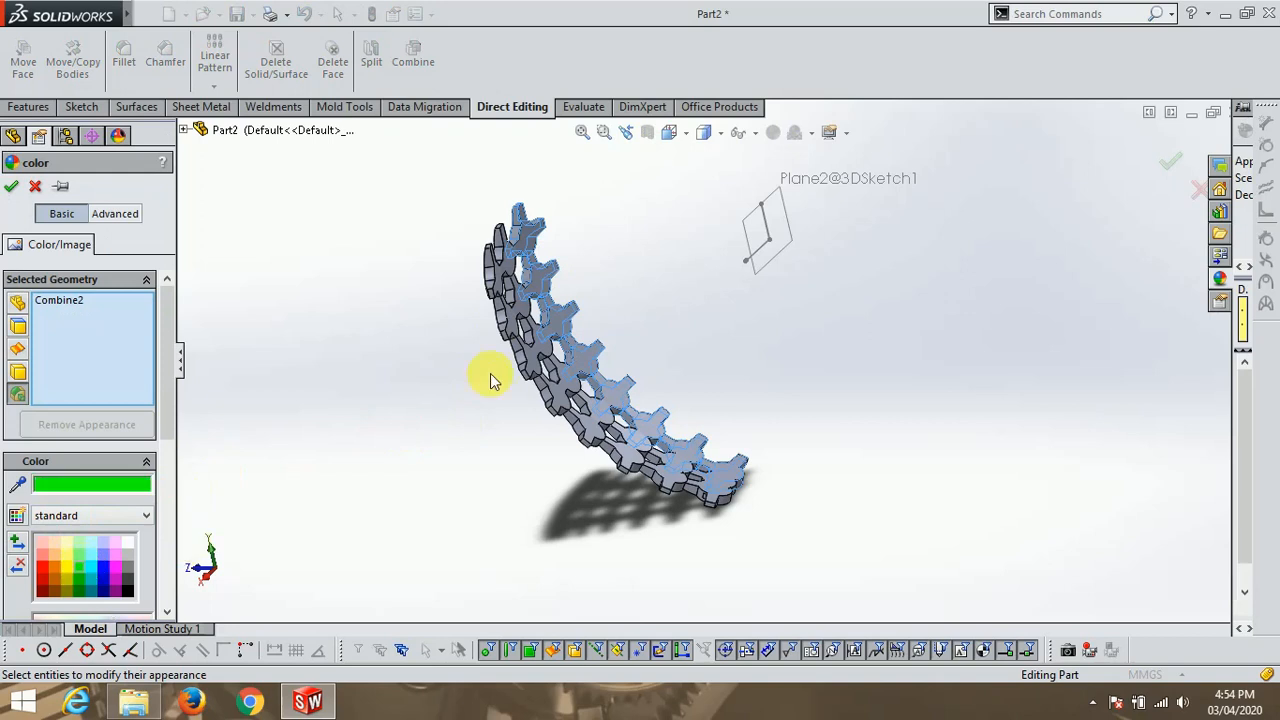
left_click(565, 330)
left_click(640, 395)
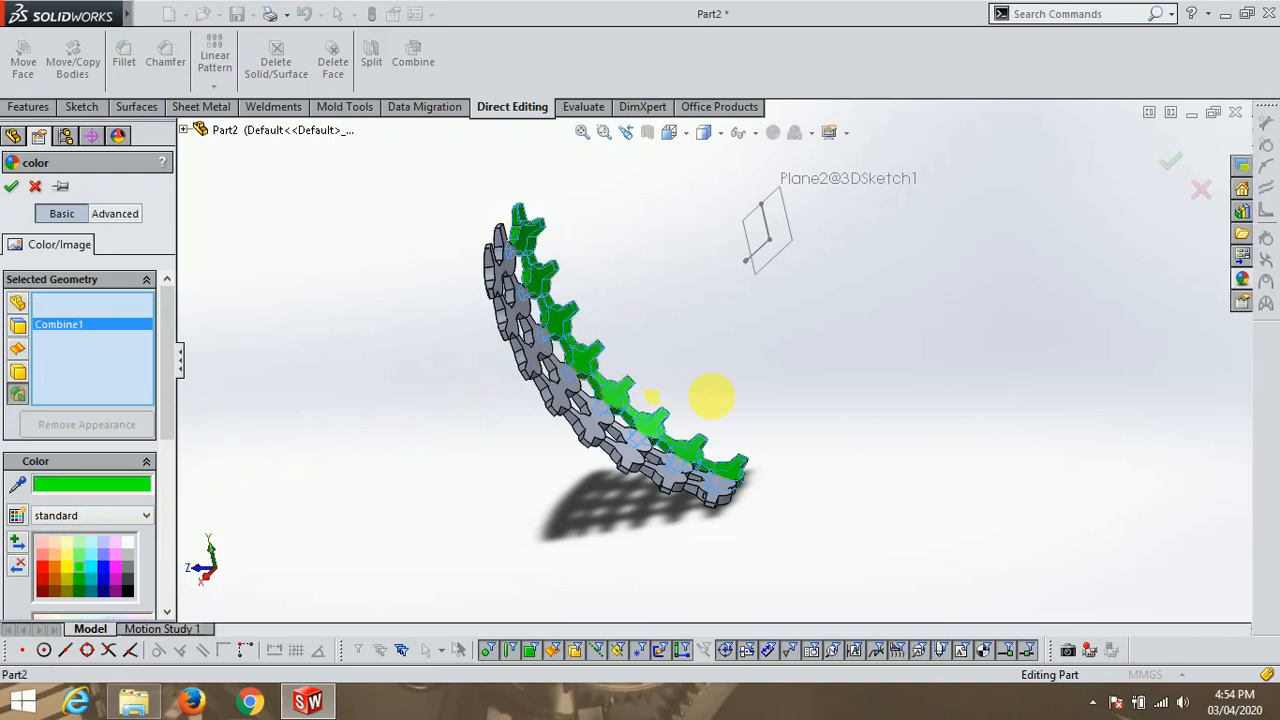
left_click(1169, 155)
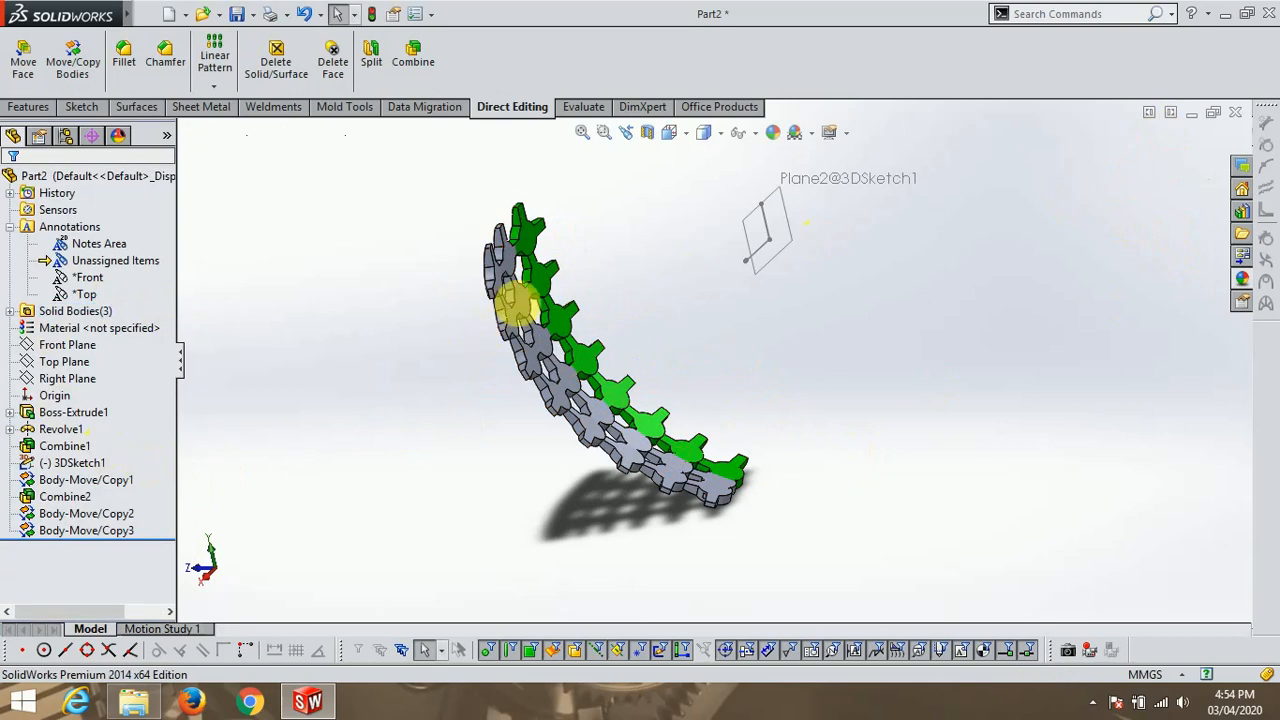
Apply a yellow appearance to the first rotated strip copy, Body-Move/Copy2.
left_click(86, 513)
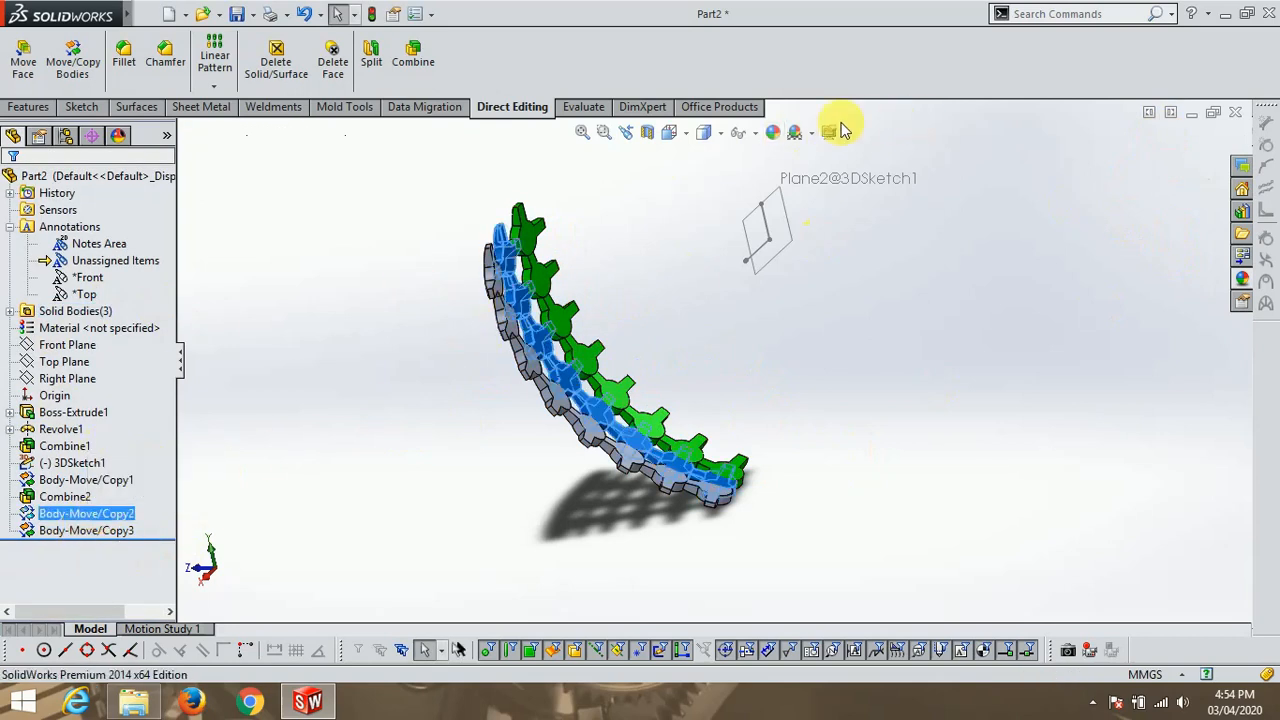
left_click(772, 132)
left_click(737, 163)
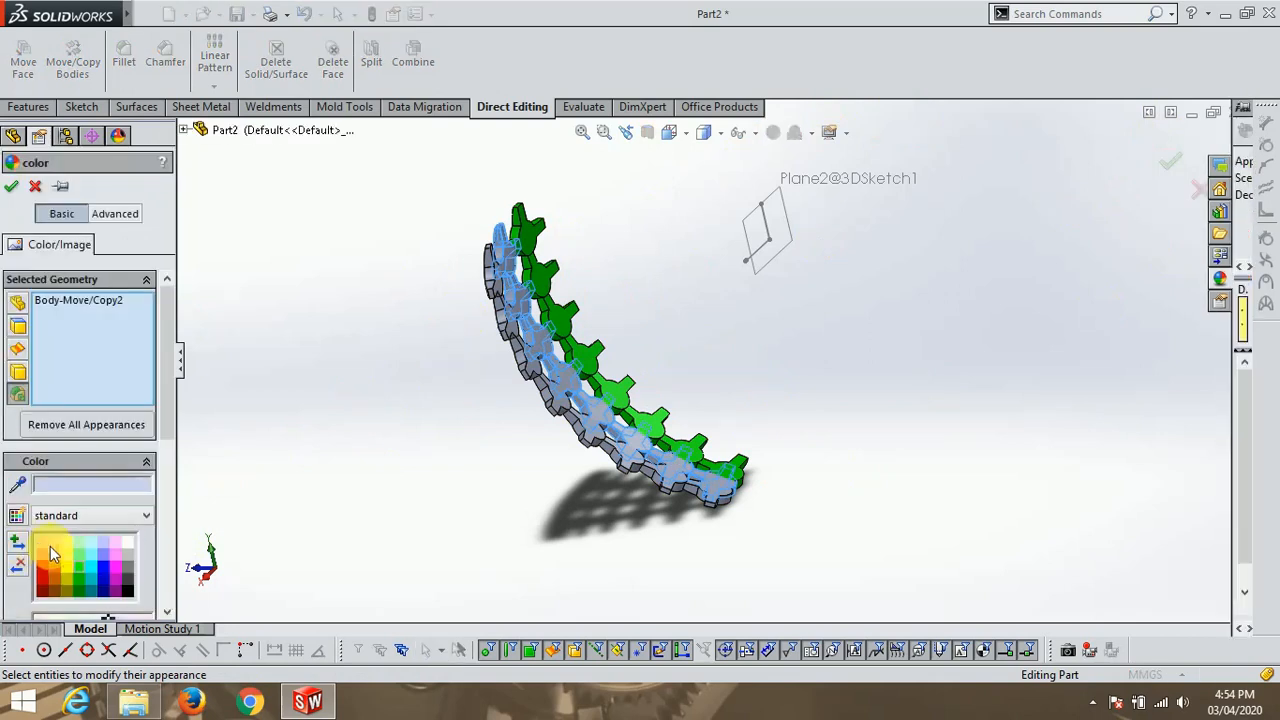
left_click(65, 568)
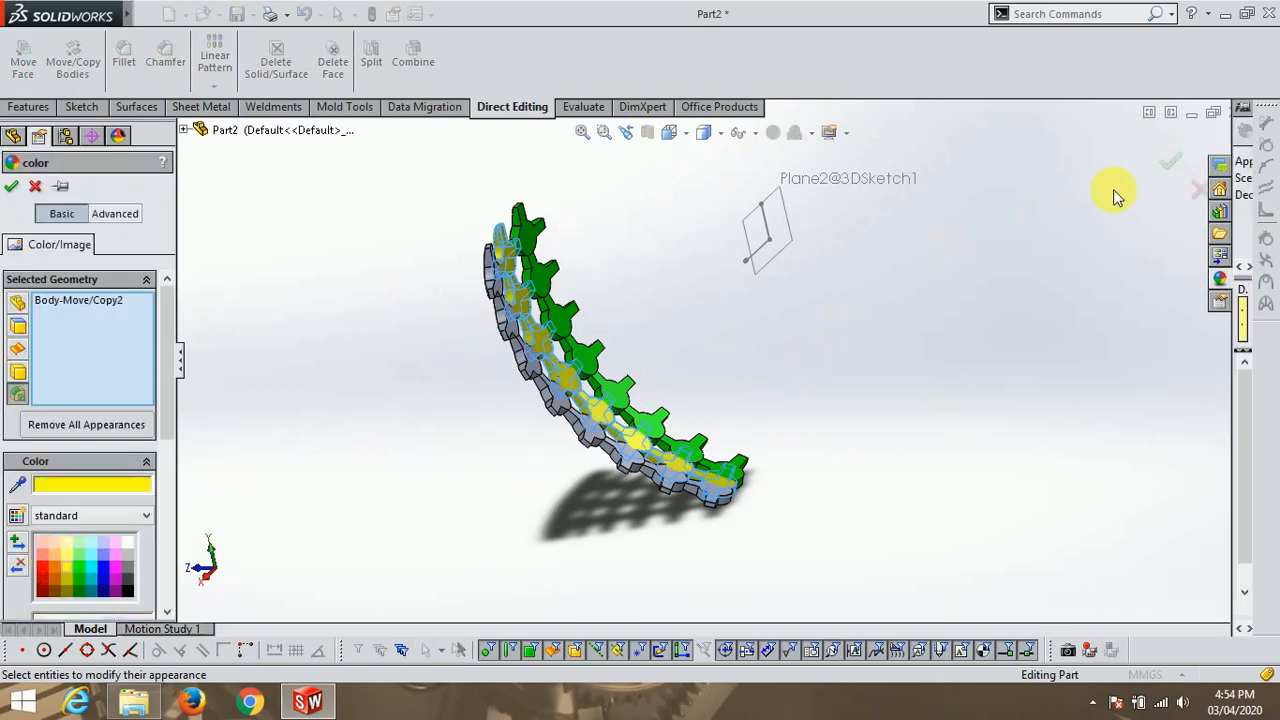
left_click(1167, 166)
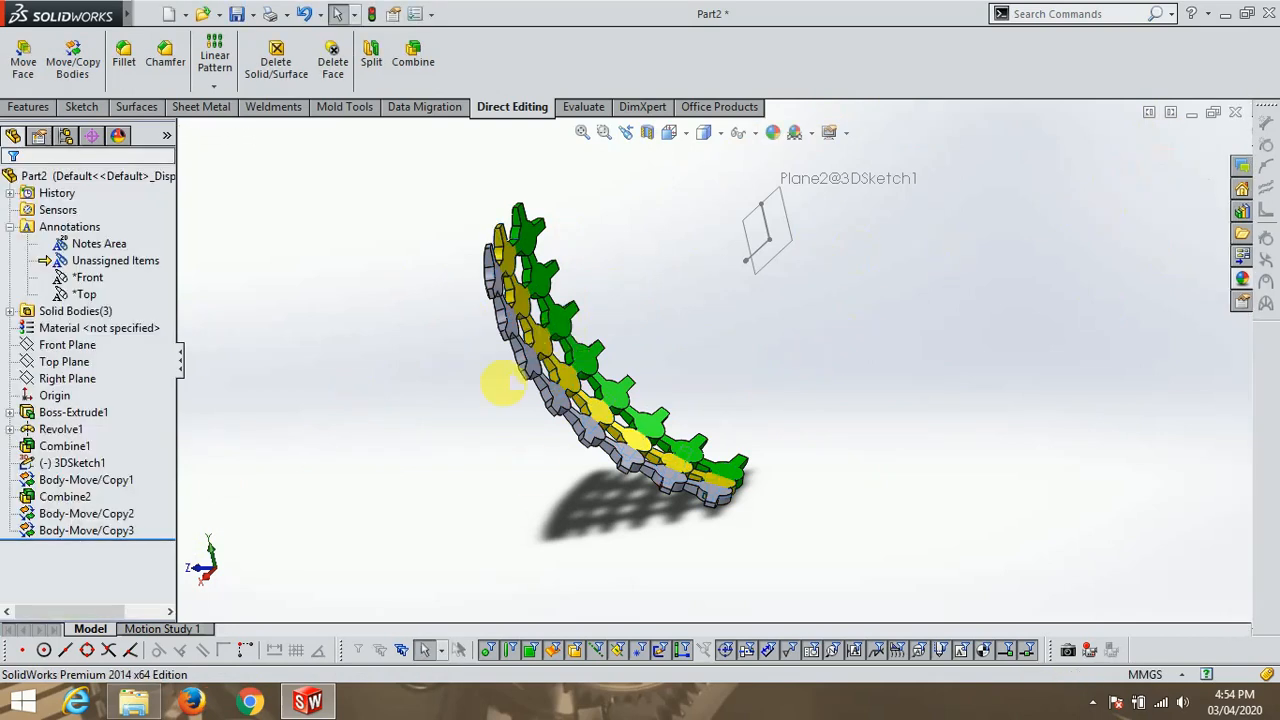
Apply an orange appearance to the second rotated strip copy, Body-Move/Copy3.
left_click(63, 537)
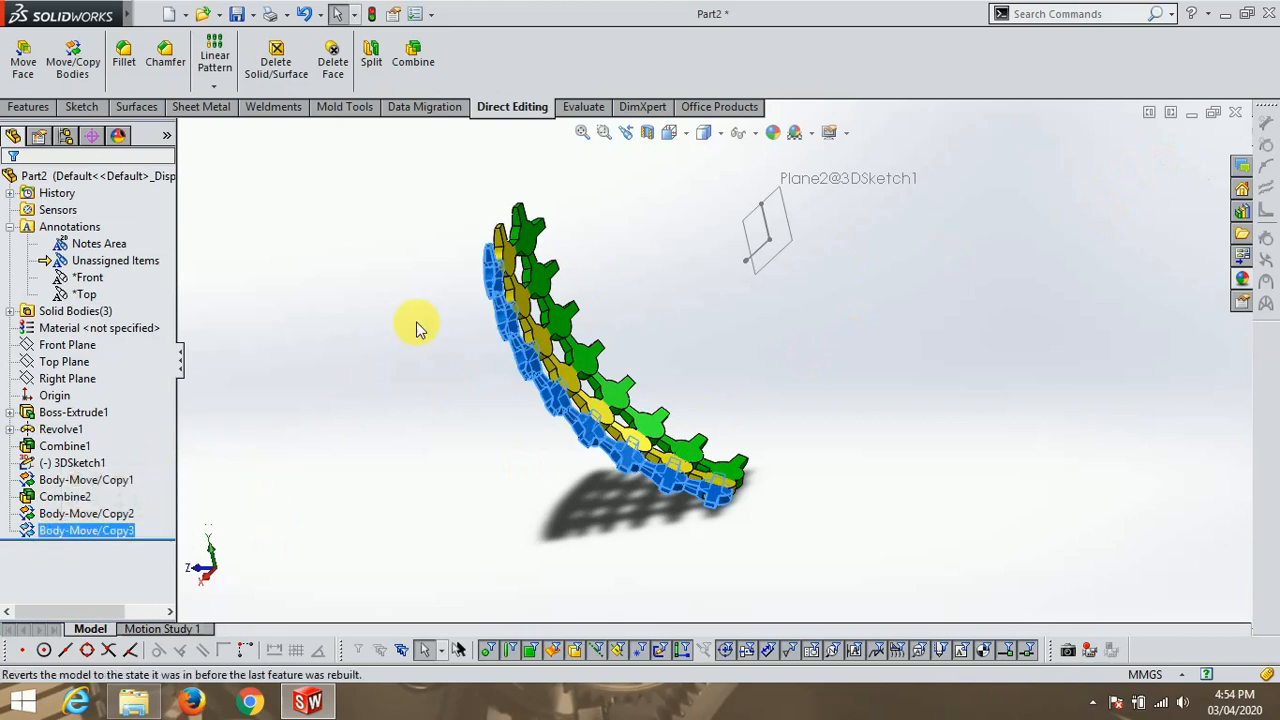
left_click(100, 533)
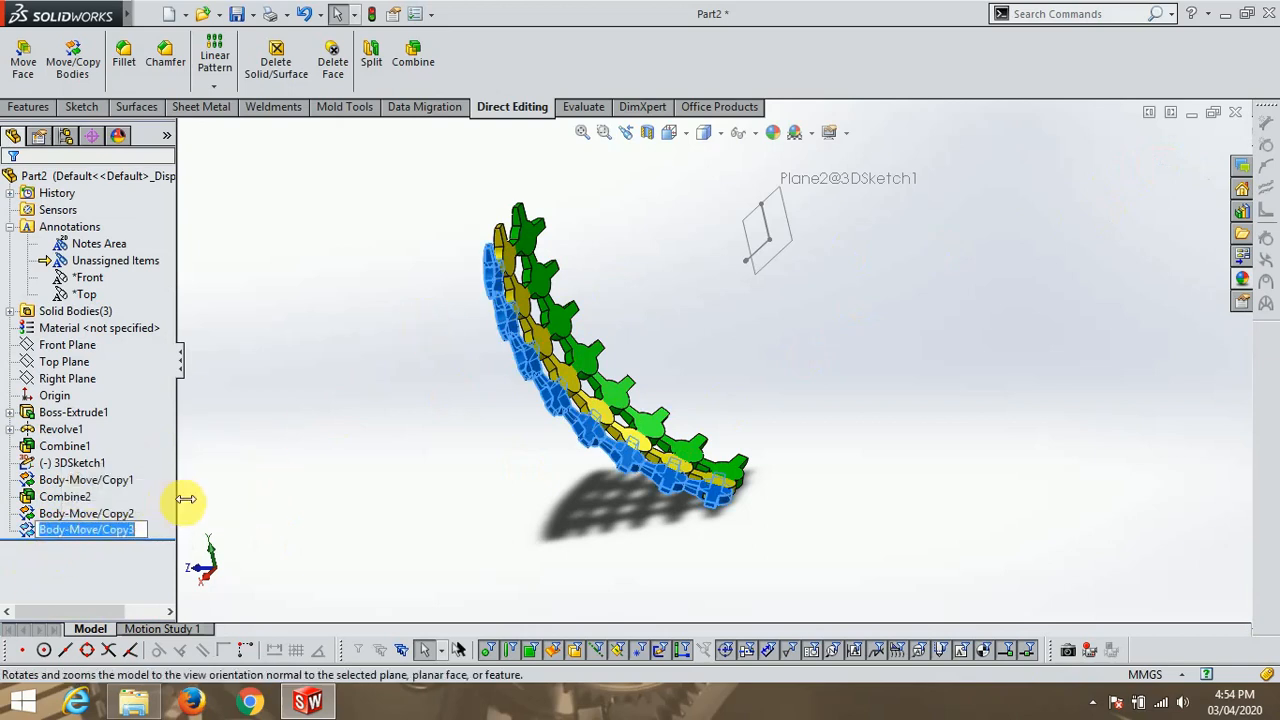
left_click(380, 506)
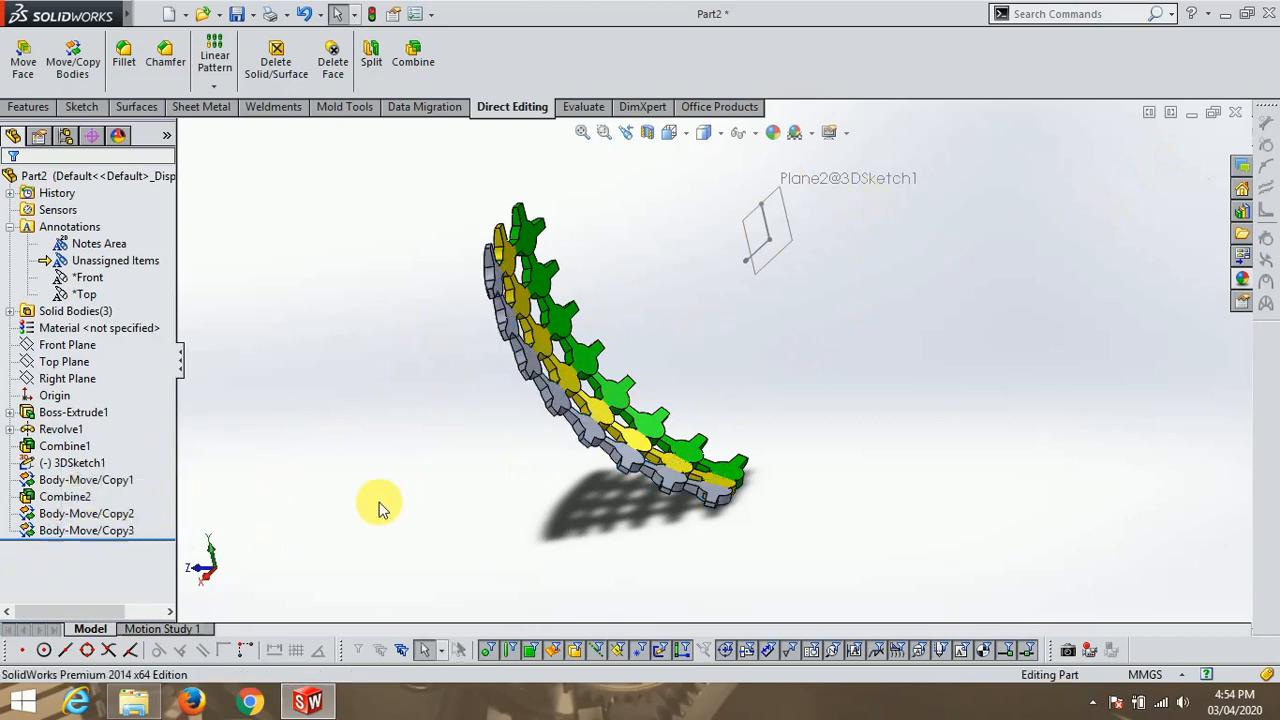
left_click(128, 535)
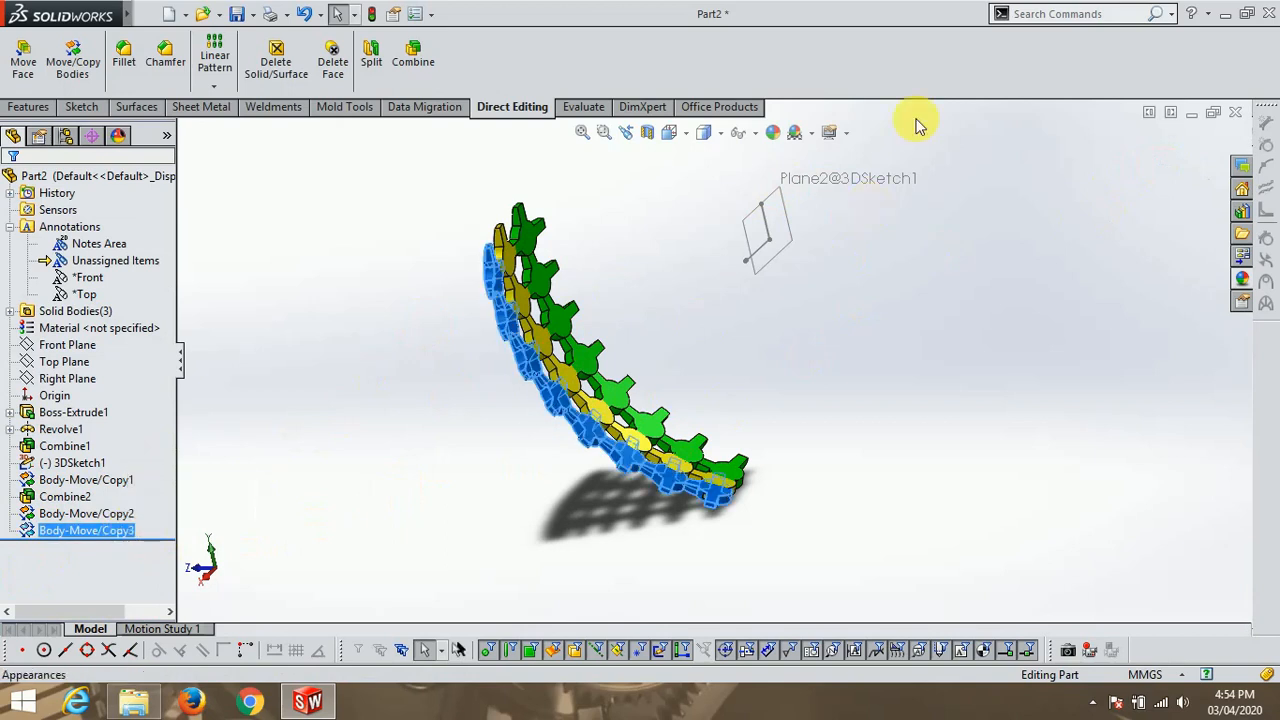
left_click(773, 132)
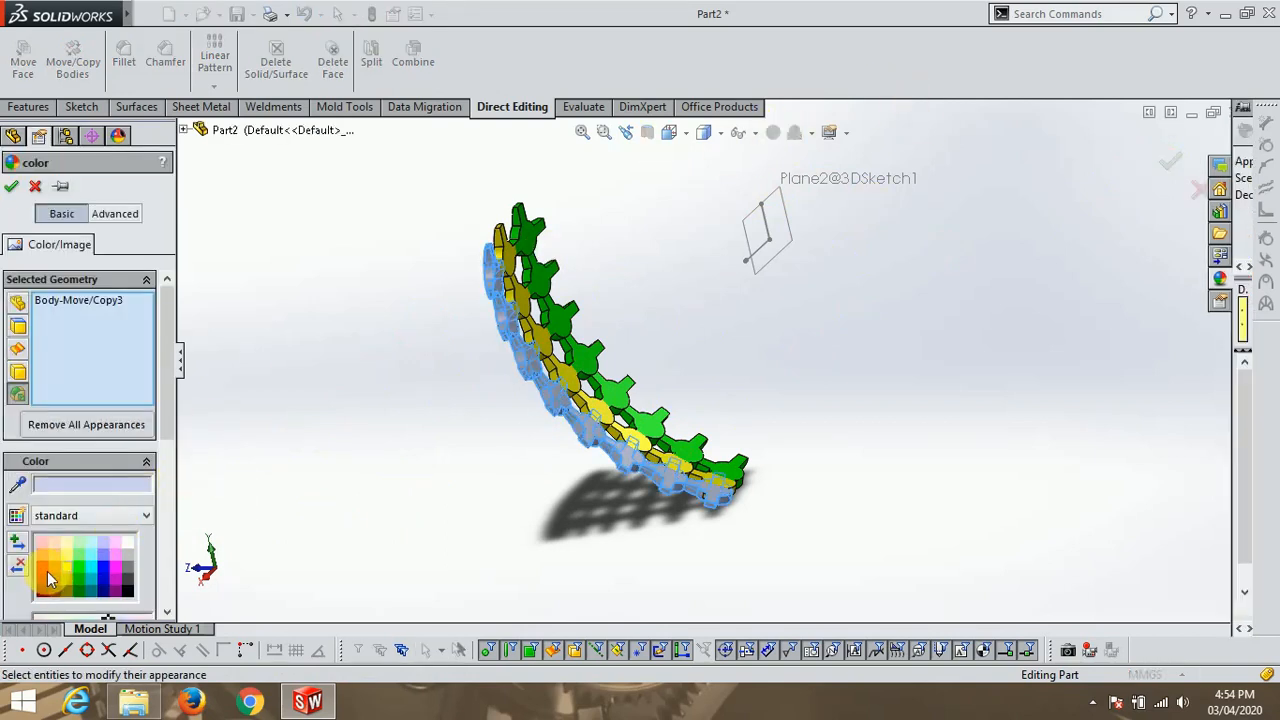
left_click(42, 570)
left_click(44, 568)
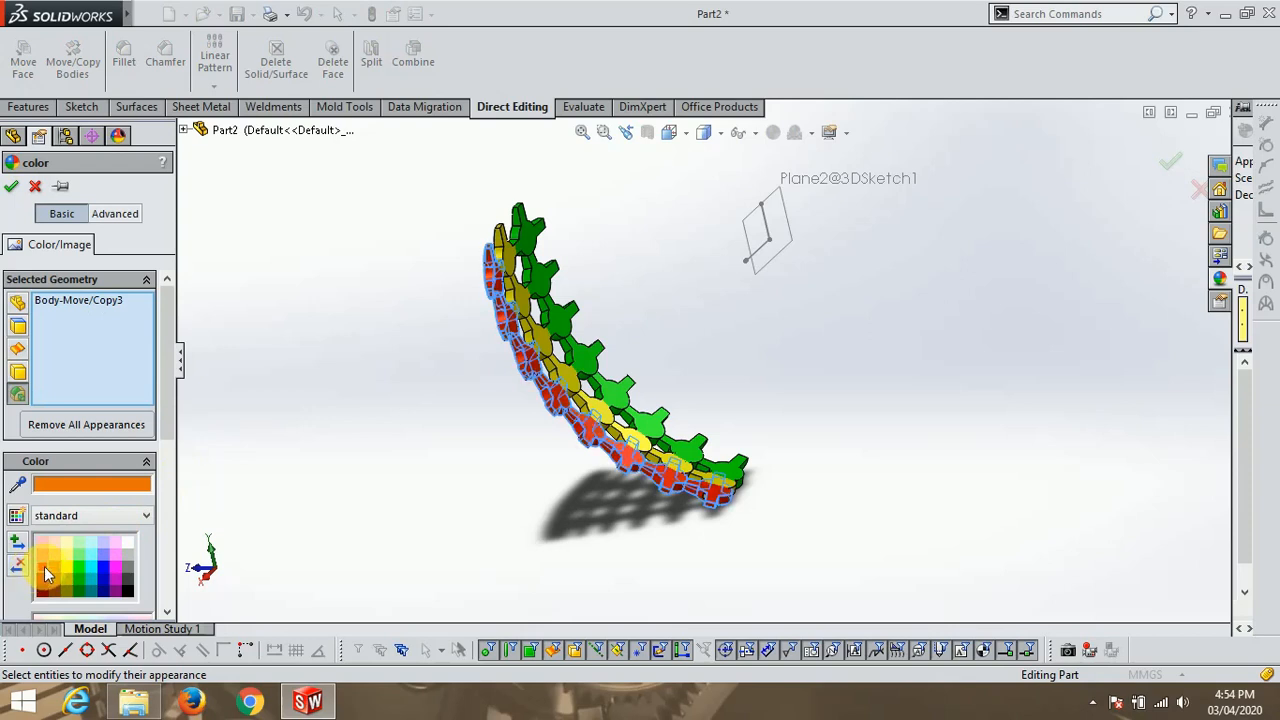
left_click(56, 567)
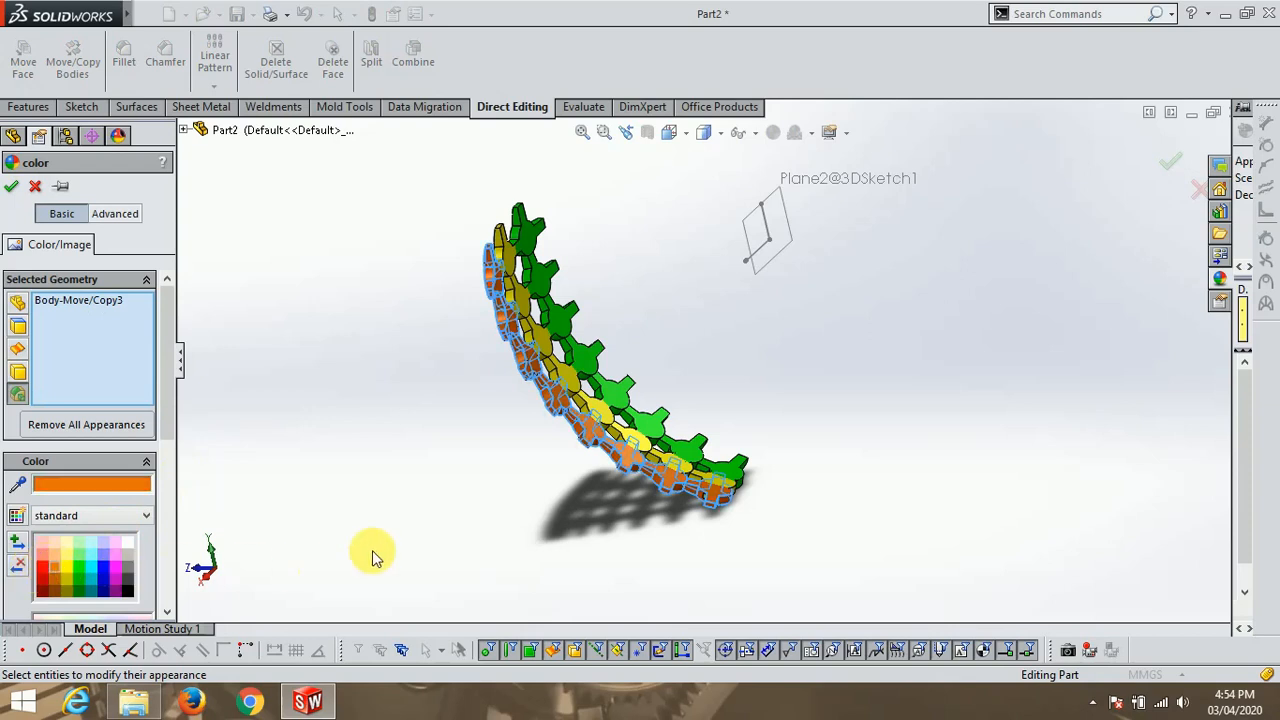
left_click(1172, 170)
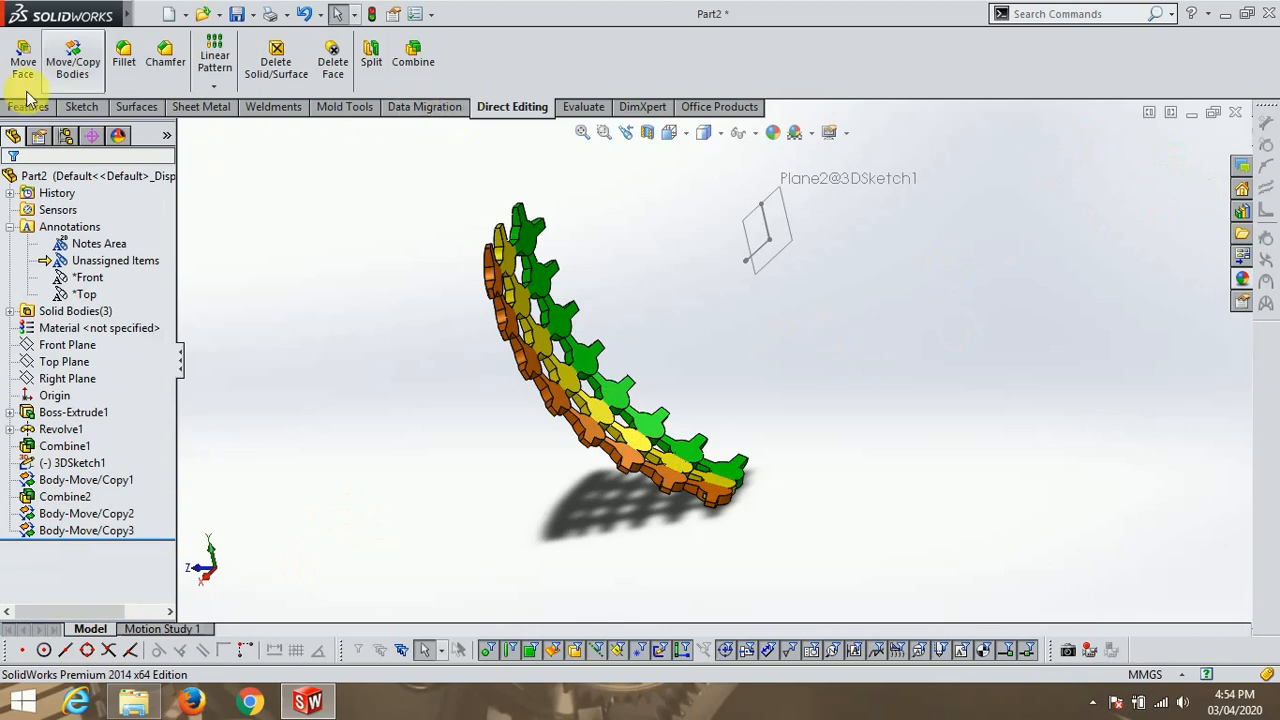
Create 11 copies of the green Combine2 strip, rotated at 30° intervals about the vertical 3D sketch line.
left_click(72, 62)
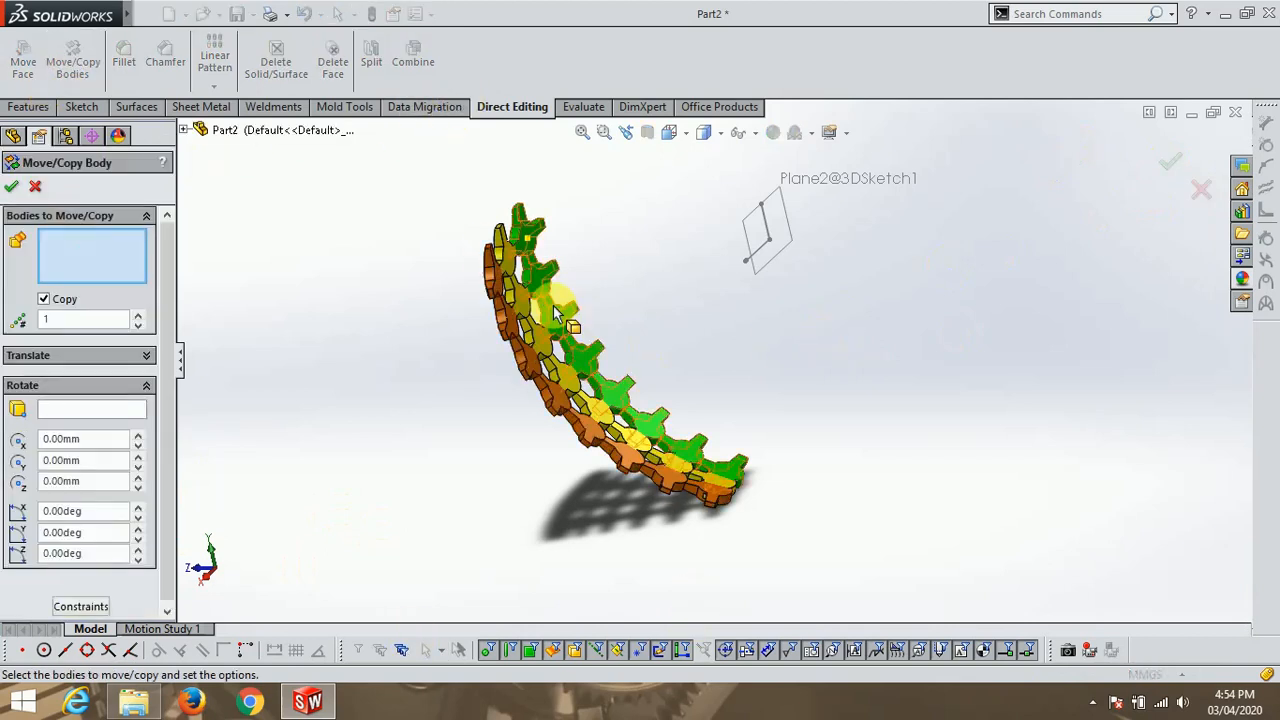
left_click(680, 493)
left_click(90, 410)
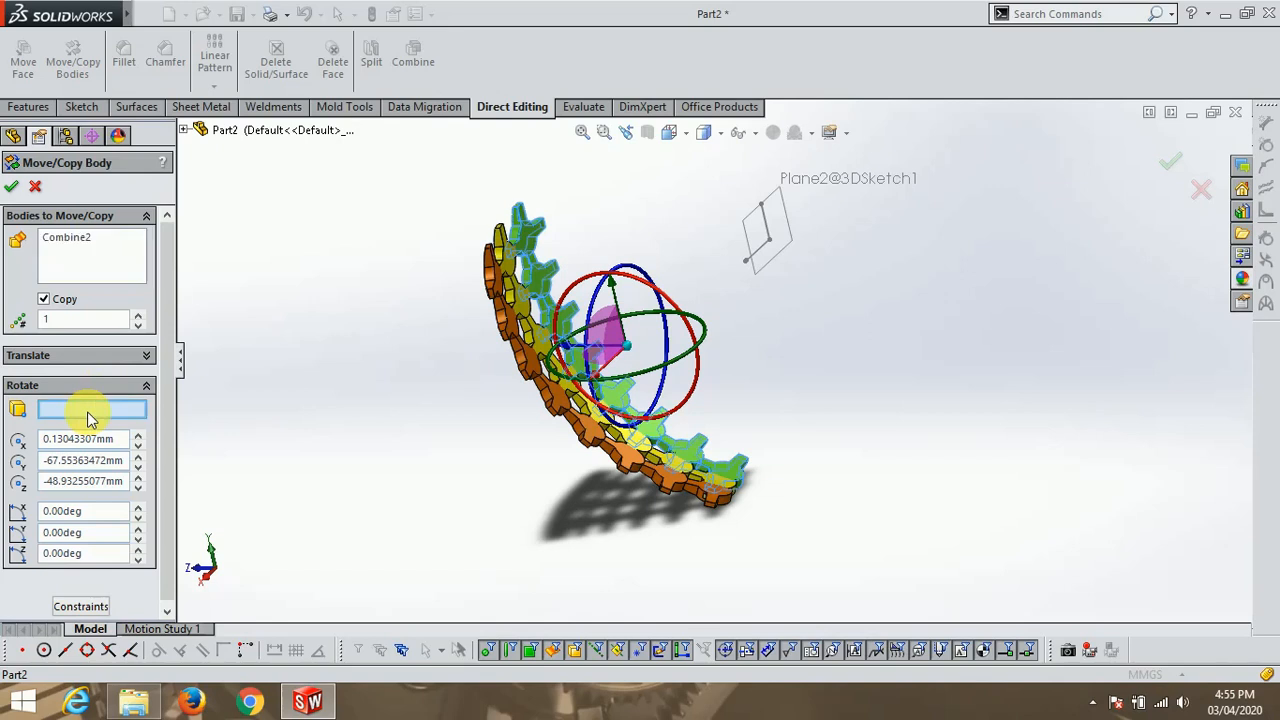
left_click(765, 228)
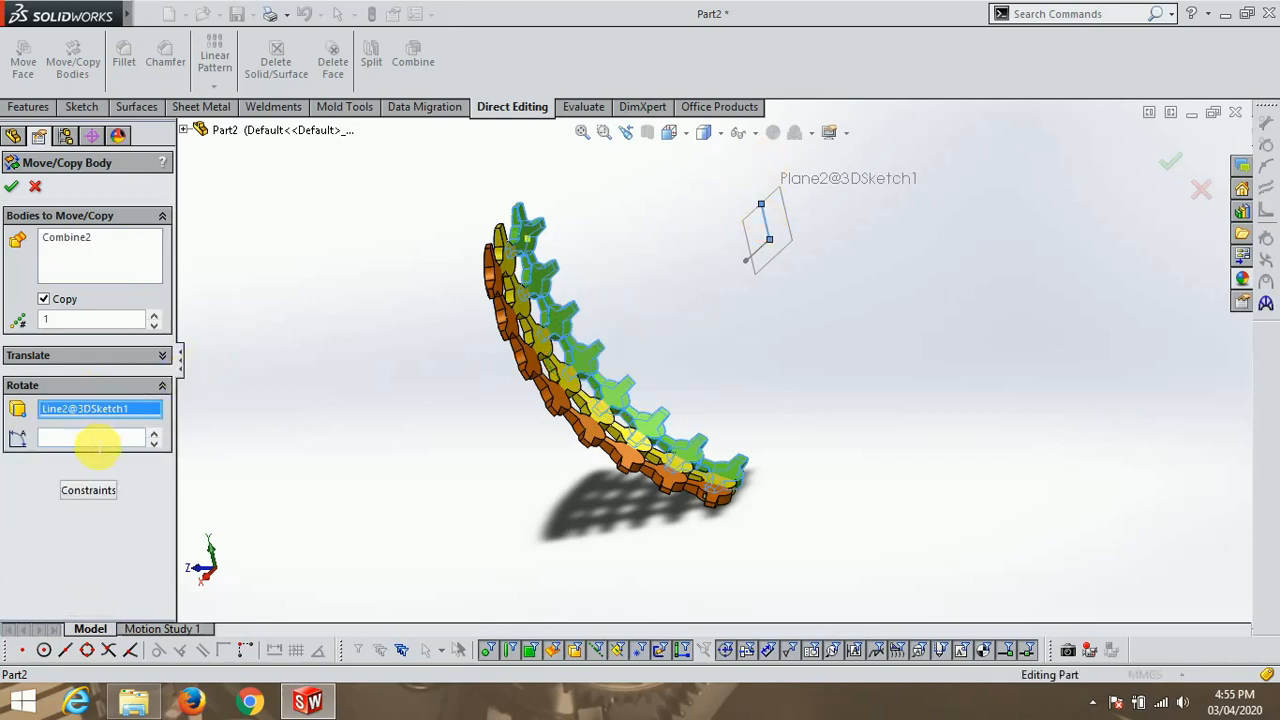
type("3")
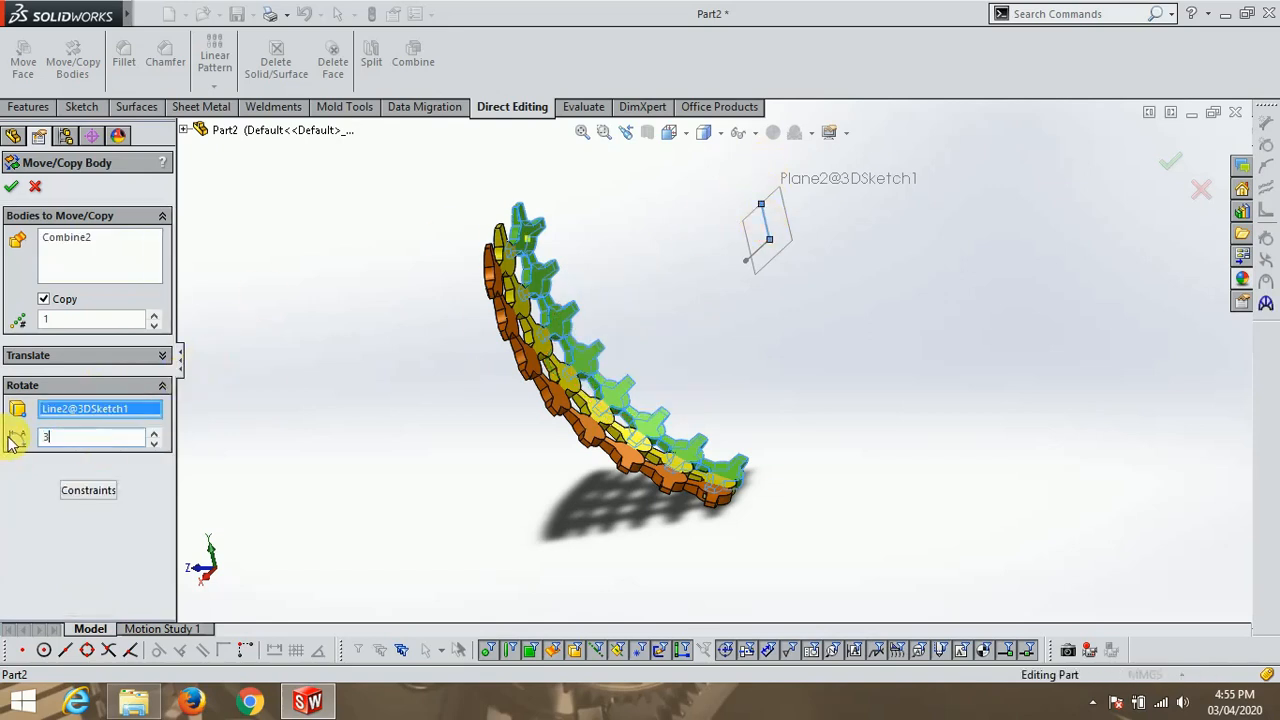
type("0")
key("Return")
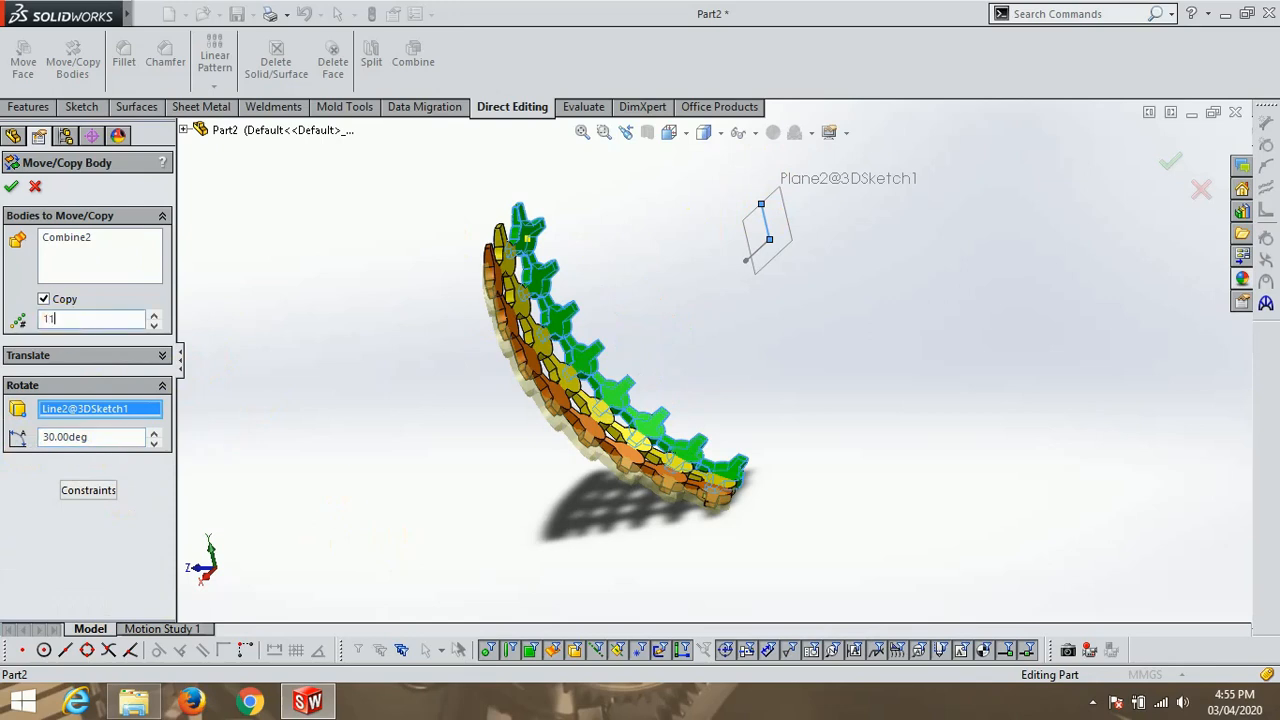
type("11")
key("Return")
left_click(1170, 167)
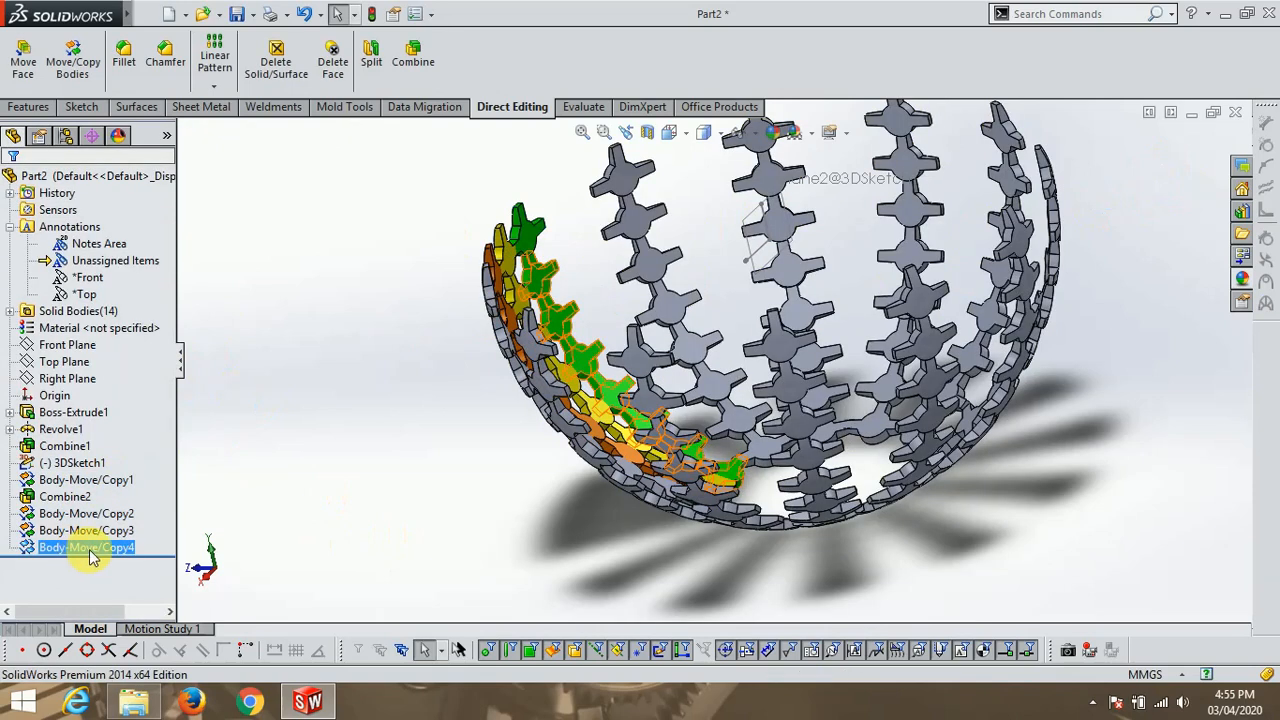
Apply a green appearance to the 11 new strip copies, Body-Move/Copy4.
left_click(770, 132)
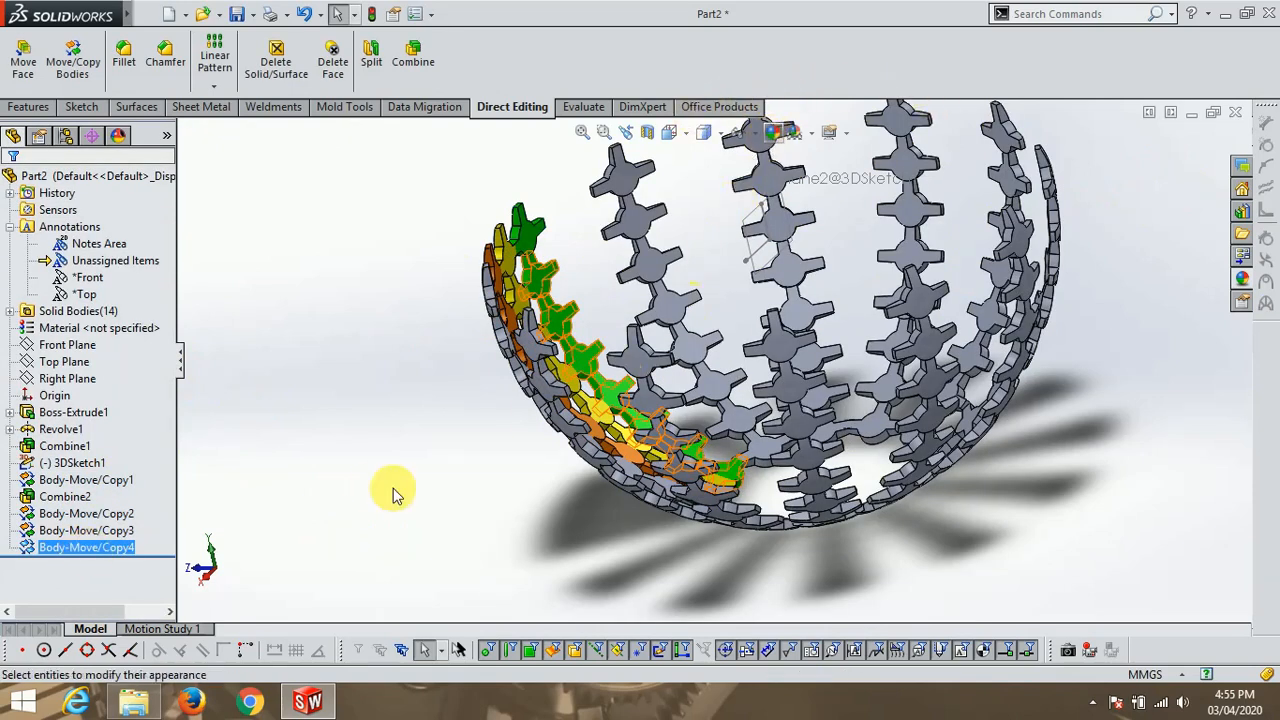
left_click(81, 571)
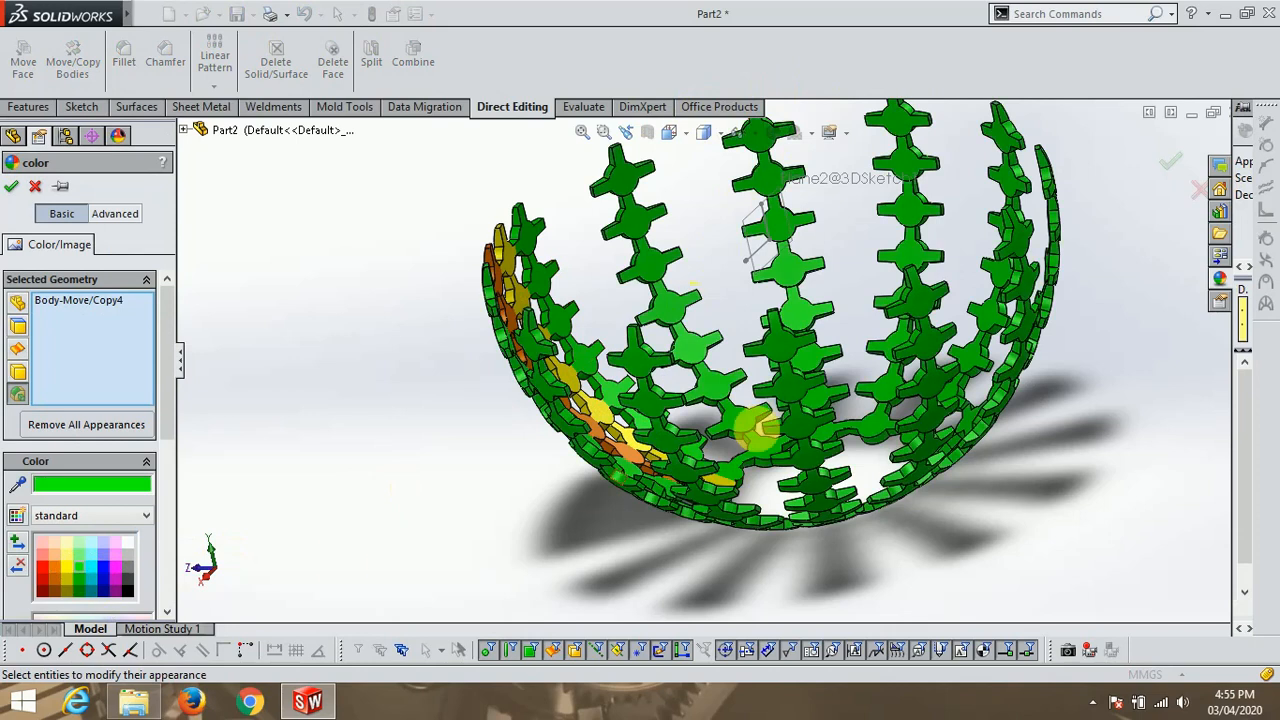
left_click(1168, 172)
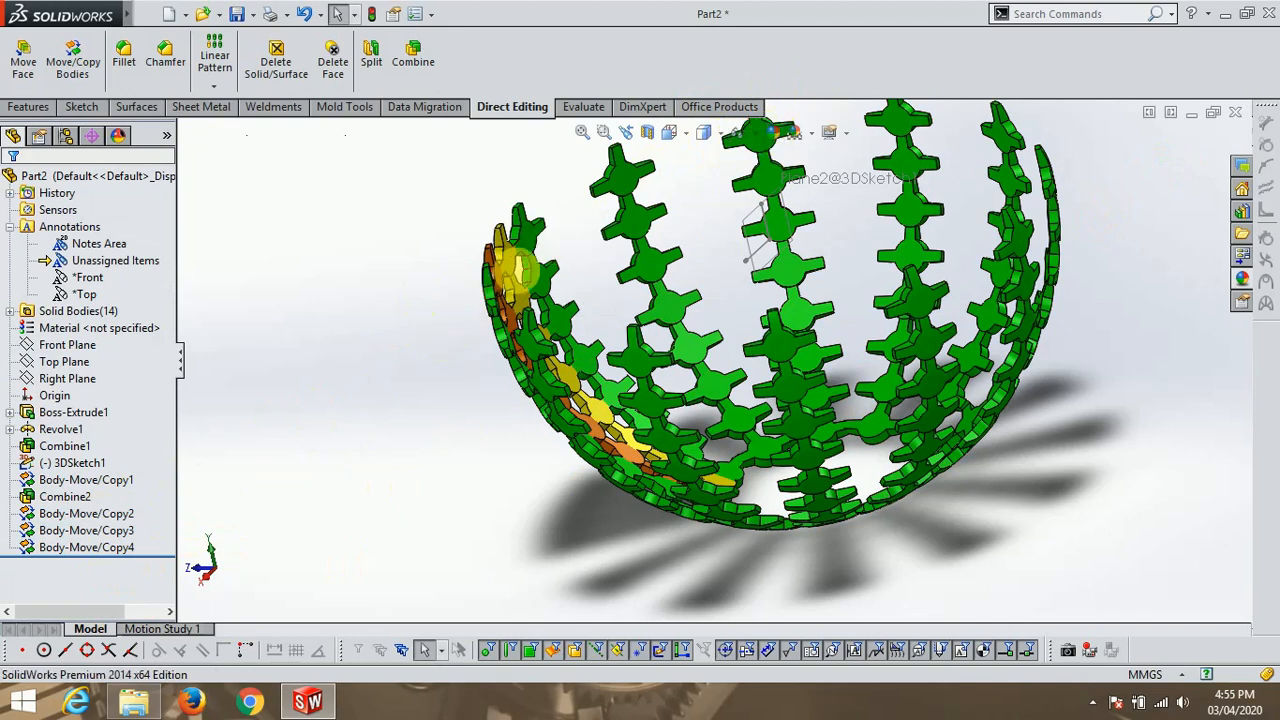
Create 11 copies of the yellow strip, rotated at 30° intervals about the vertical 3D sketch line.
left_click(512, 290)
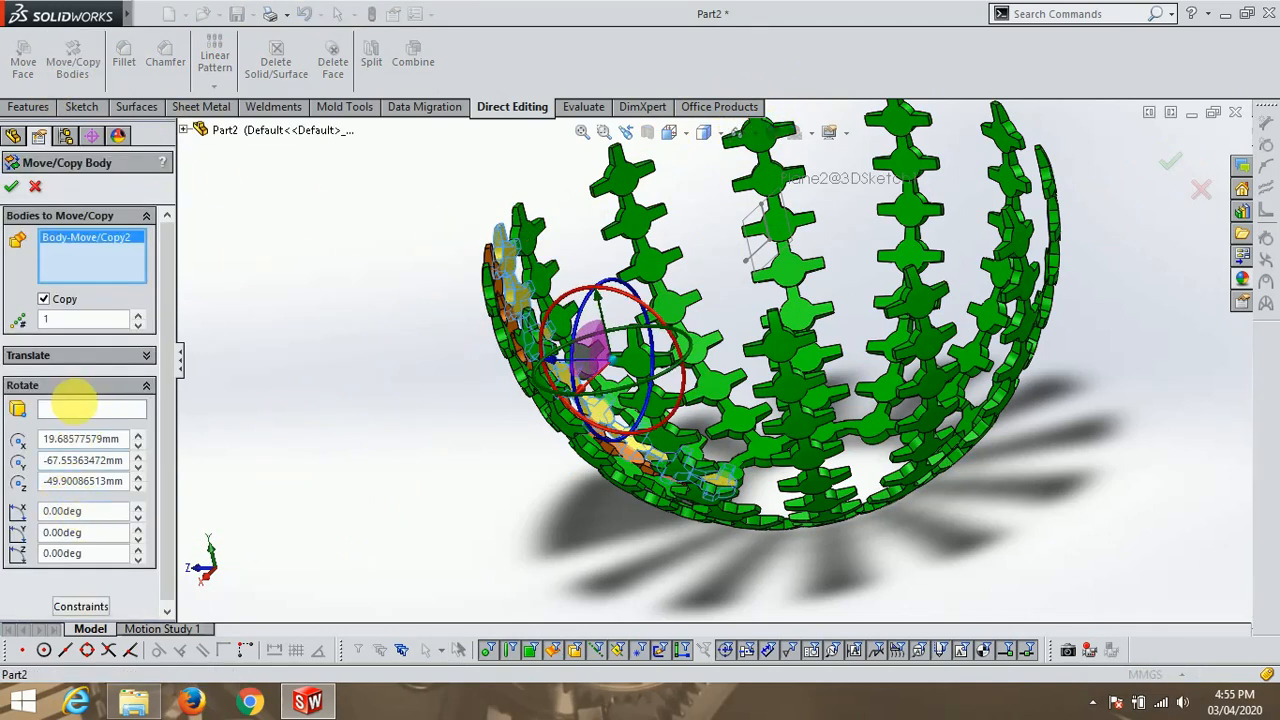
left_click(72, 410)
left_click(760, 212)
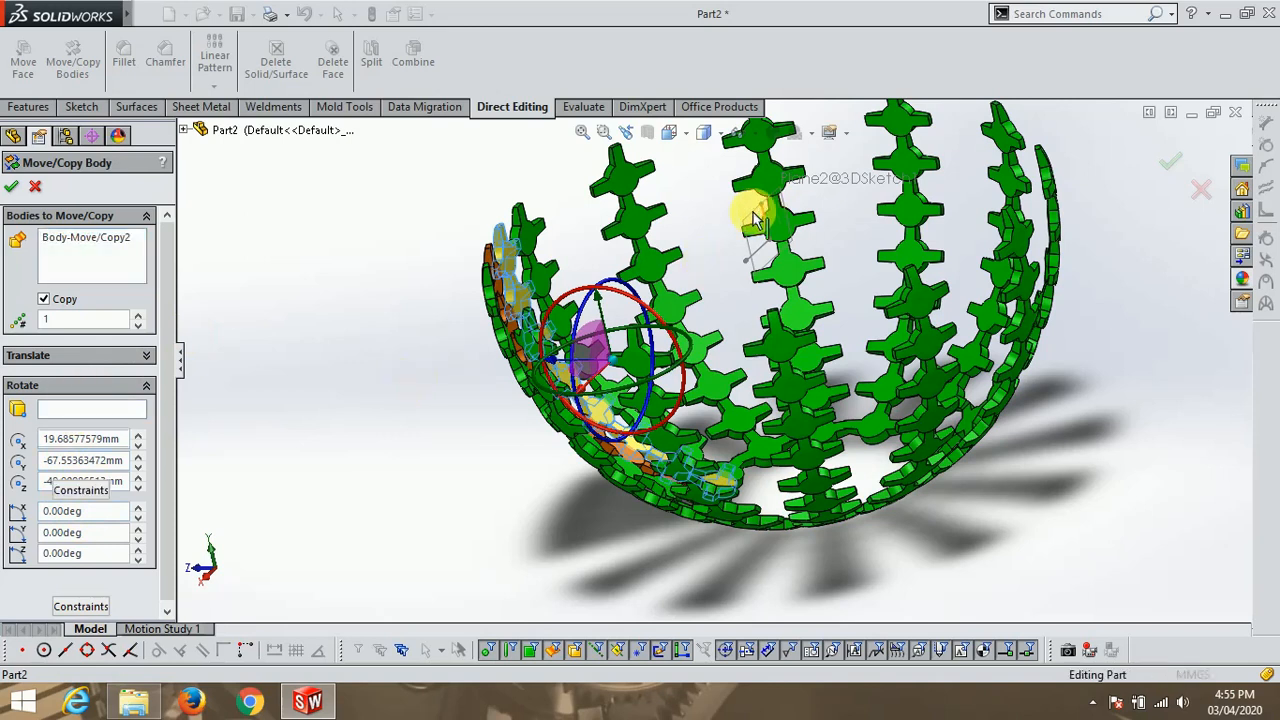
type("30")
key("Return")
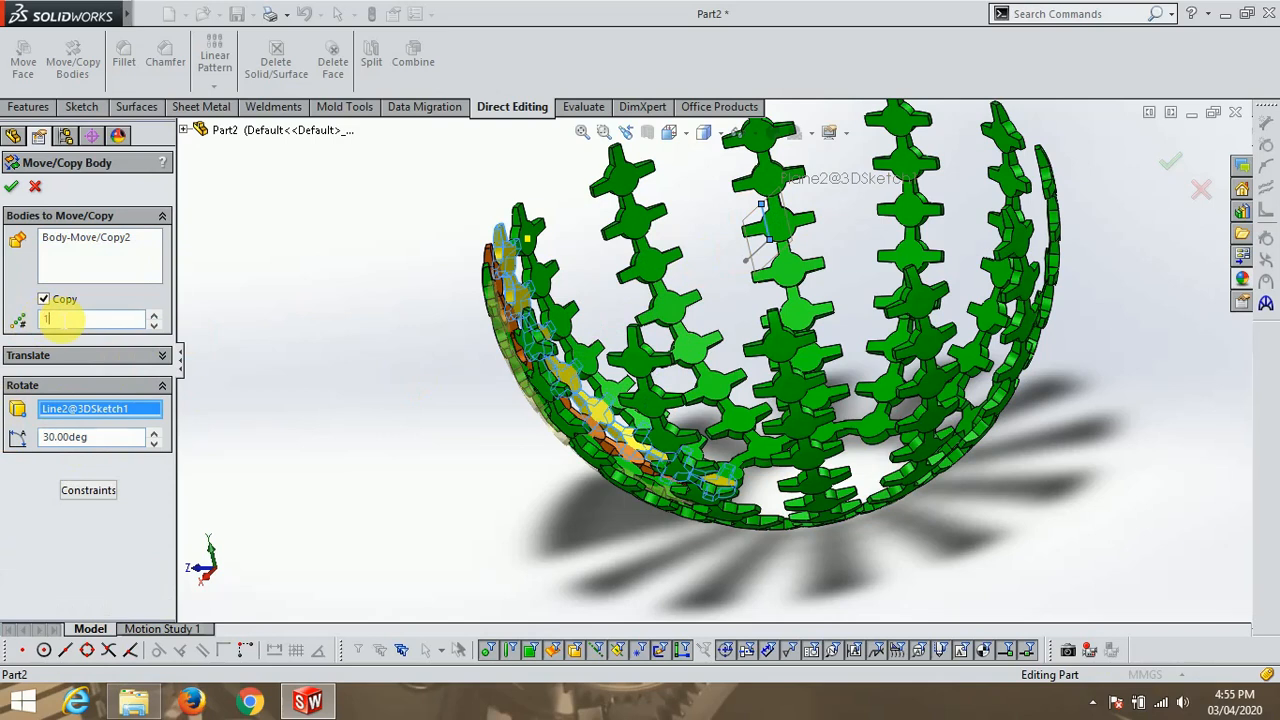
left_click(1178, 167)
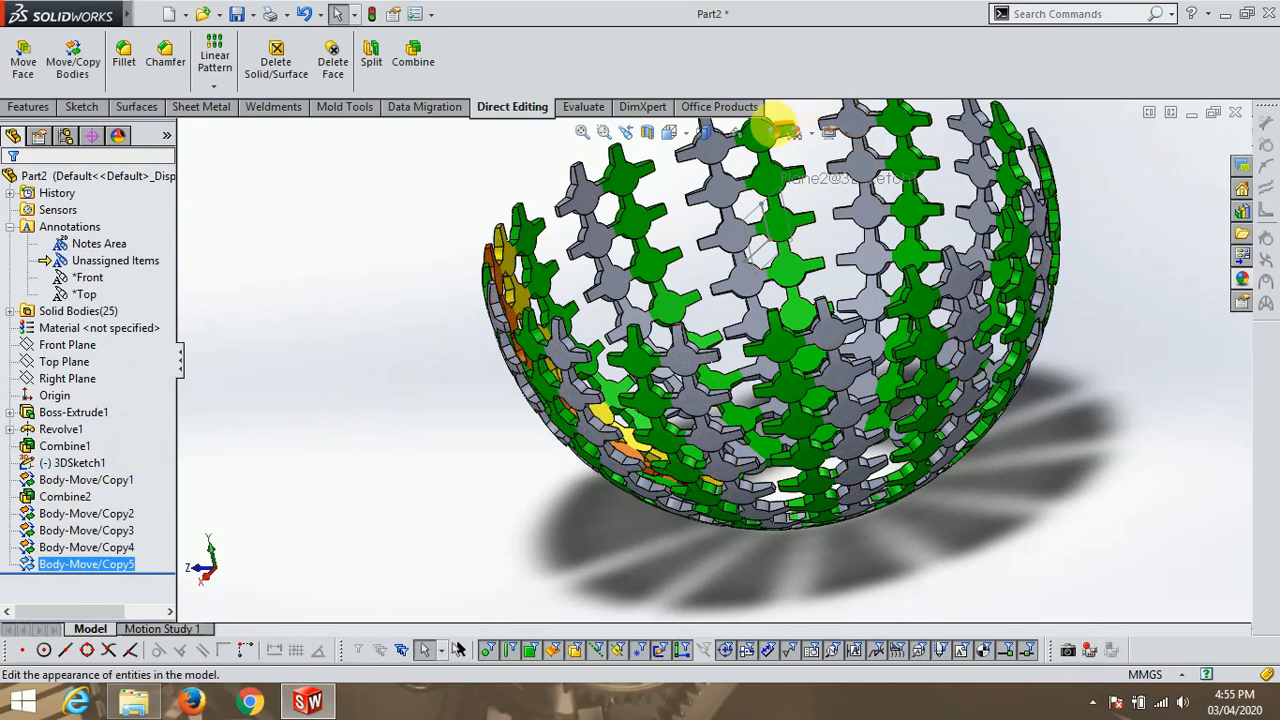
Apply a yellow appearance to the copies of the yellow strip, Body-Move/Copy5.
left_click(781, 137)
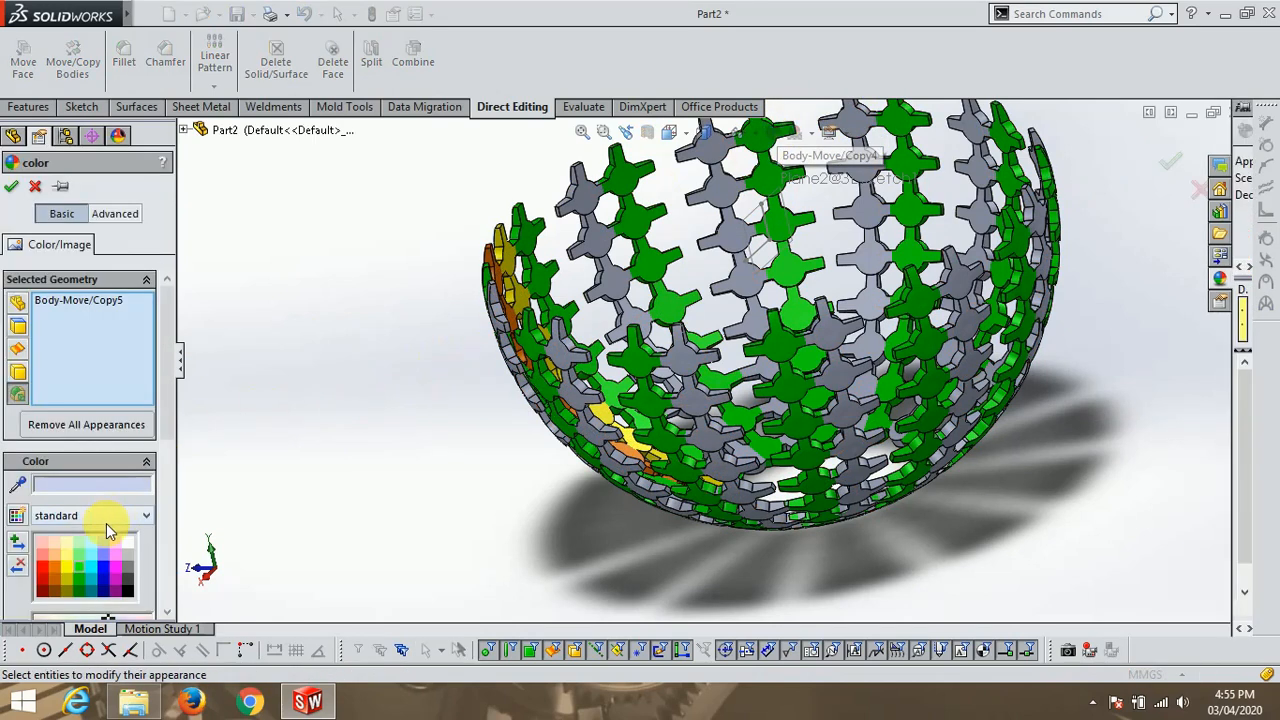
left_click(68, 566)
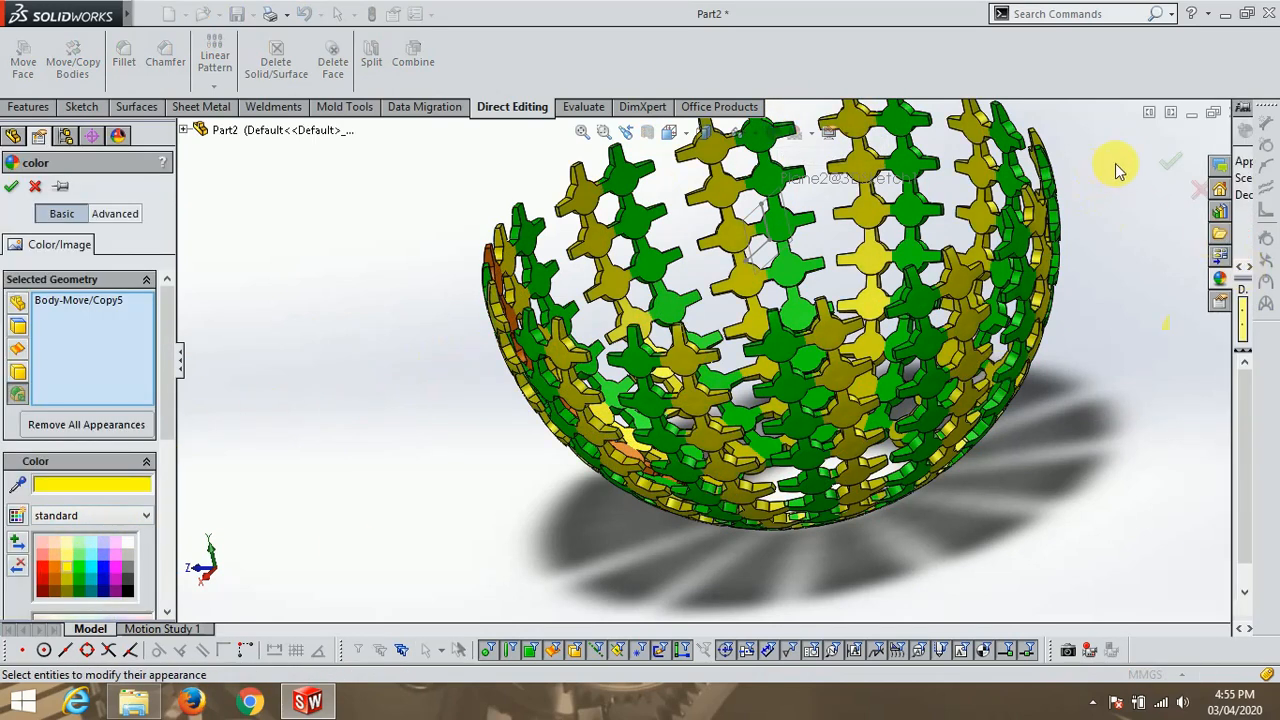
left_click(1171, 163)
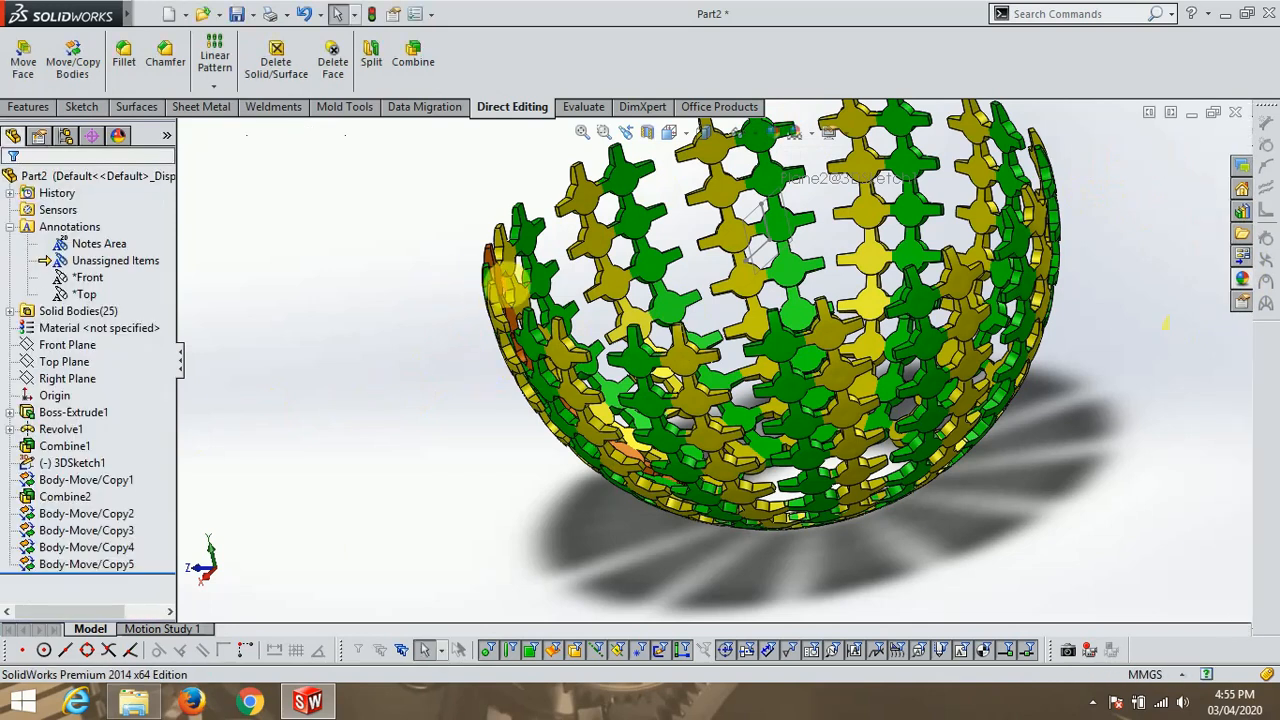
Create 11 copies of the orange strip, rotated at 30° intervals about the vertical 3D sketch line.
scroll(510, 290, "down", 2)
middle_click_drag(530, 305, 507, 335)
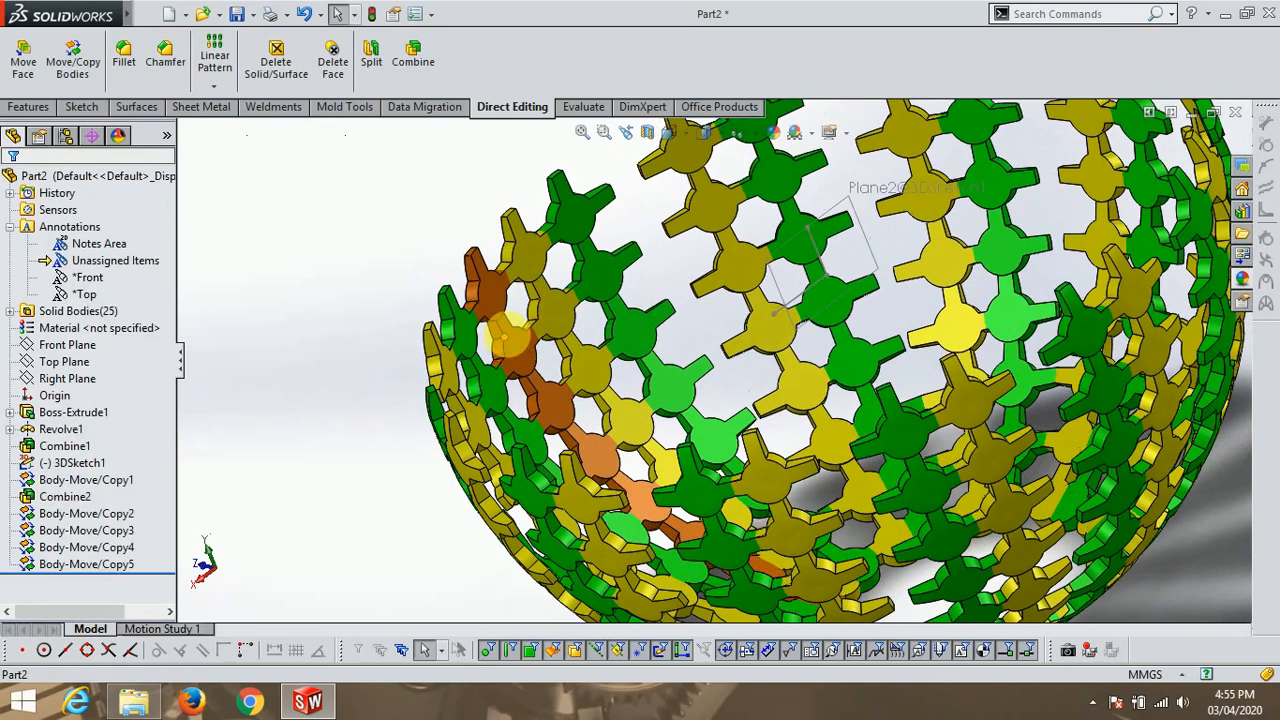
left_click(507, 338)
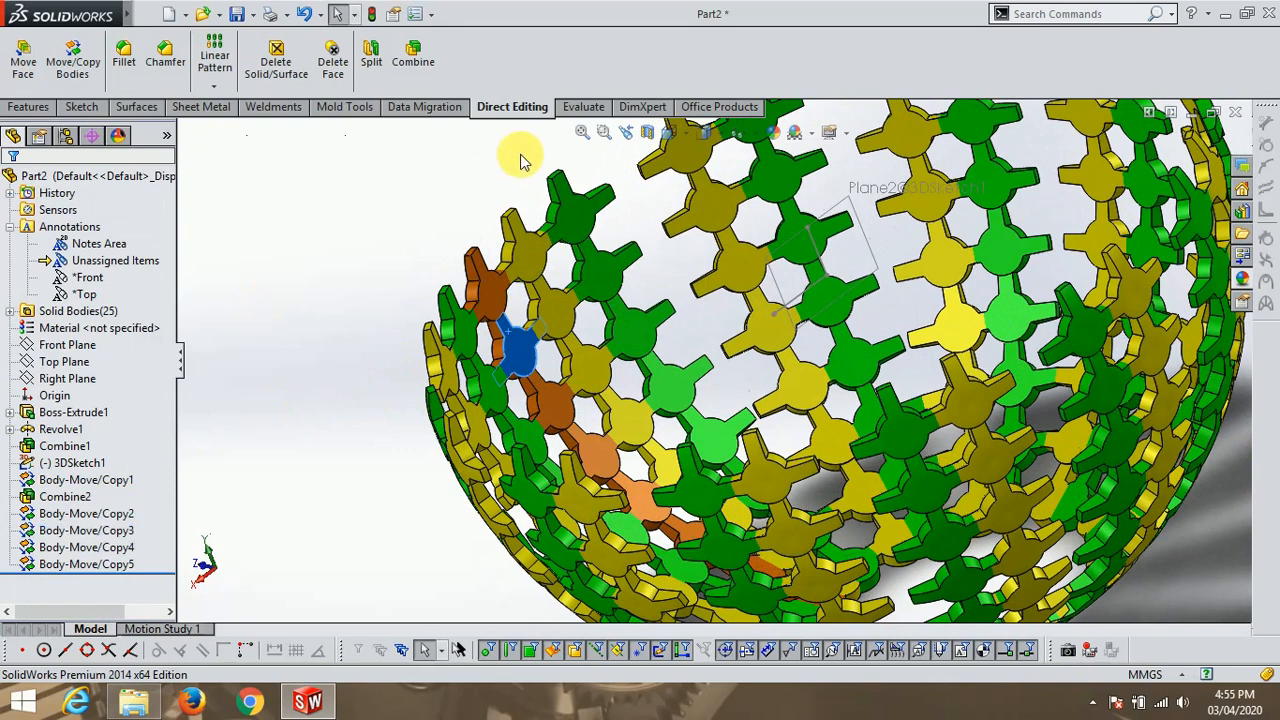
left_click(73, 60)
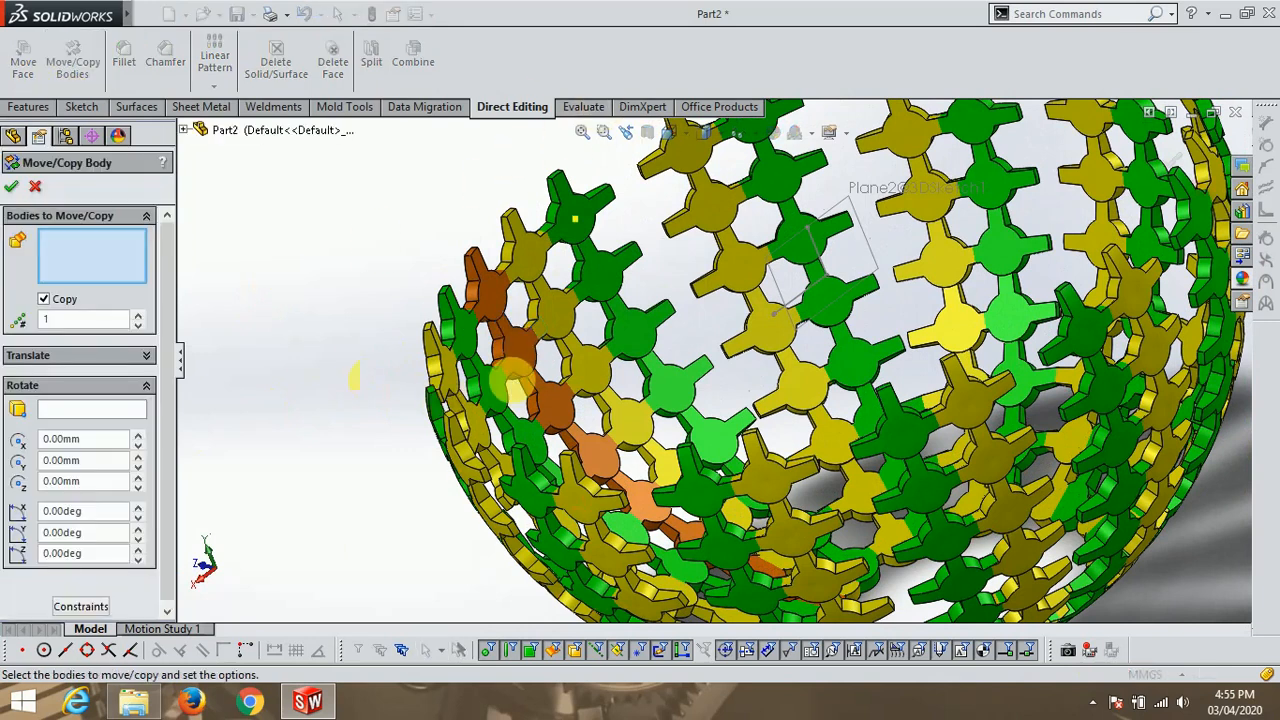
left_click(512, 392)
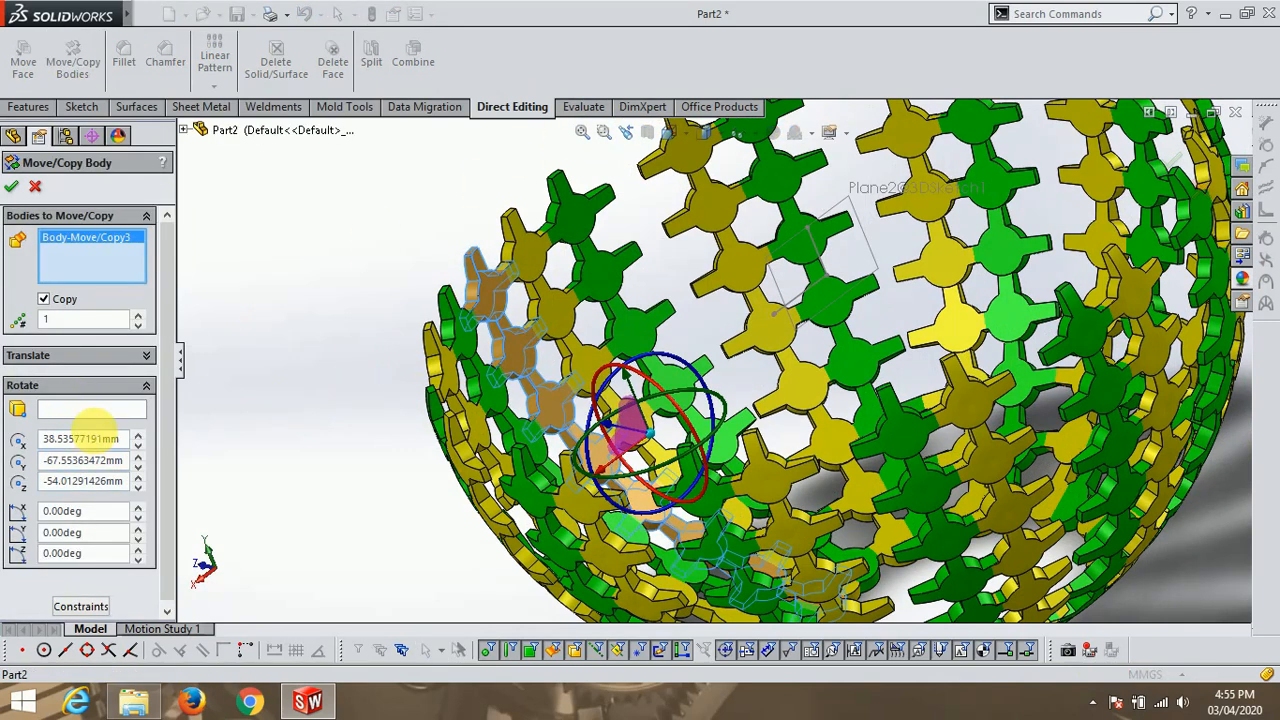
left_click(113, 410)
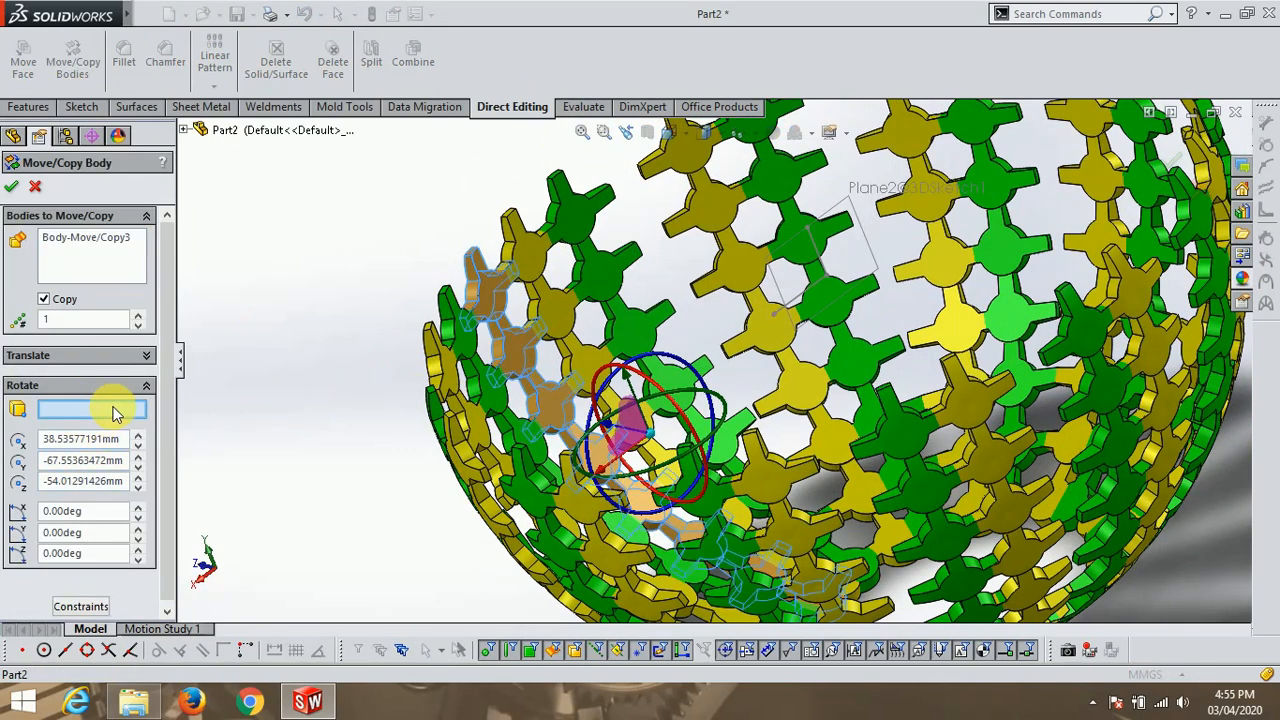
left_click(825, 265)
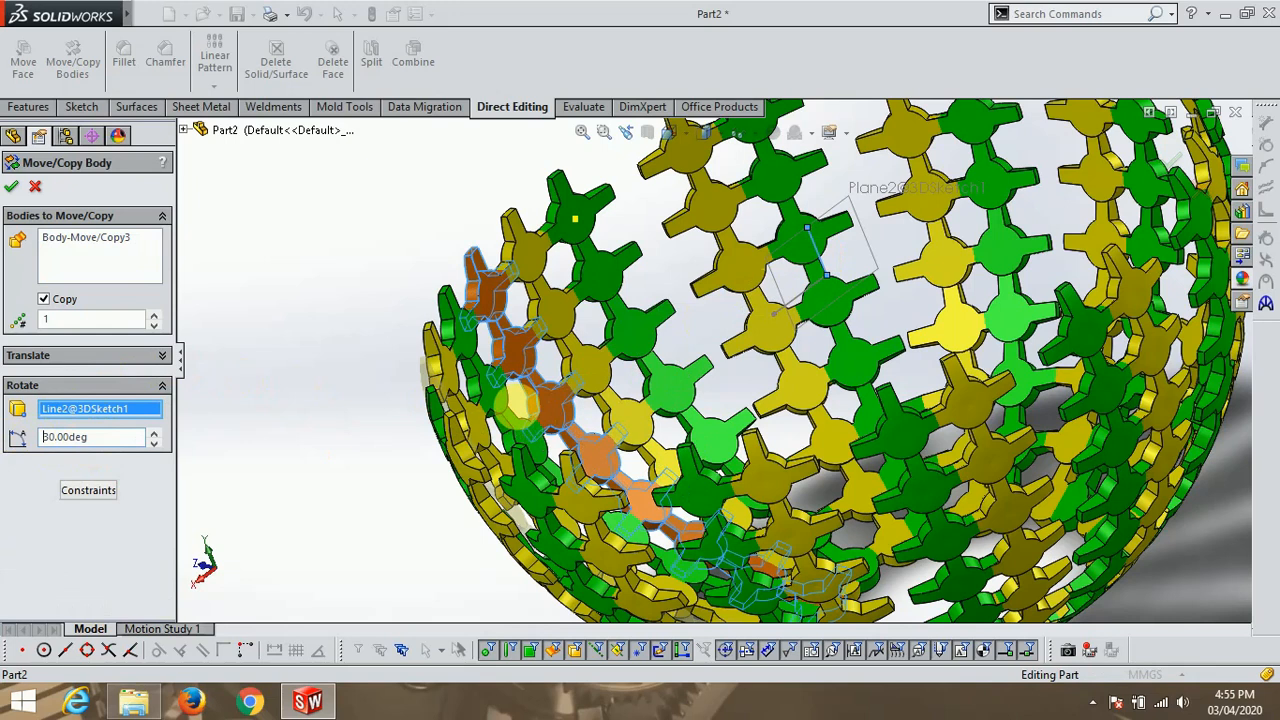
scroll(520, 405, "up", 4)
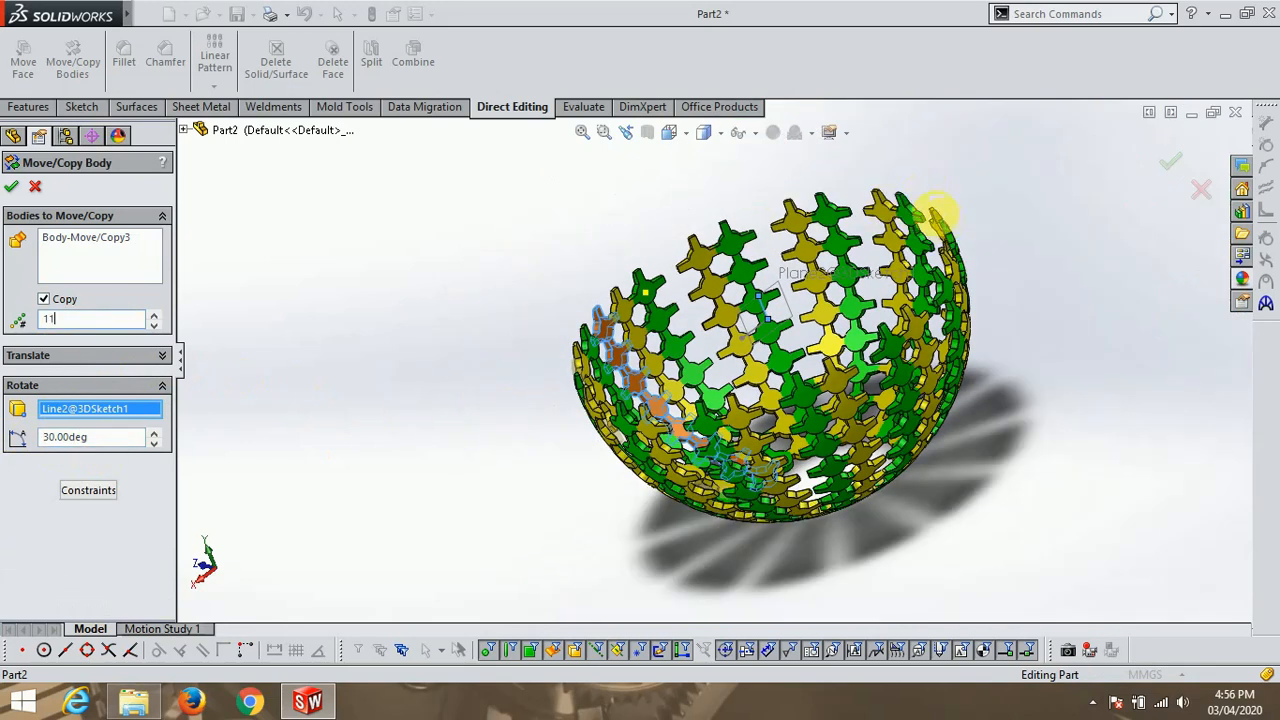
left_click(1172, 163)
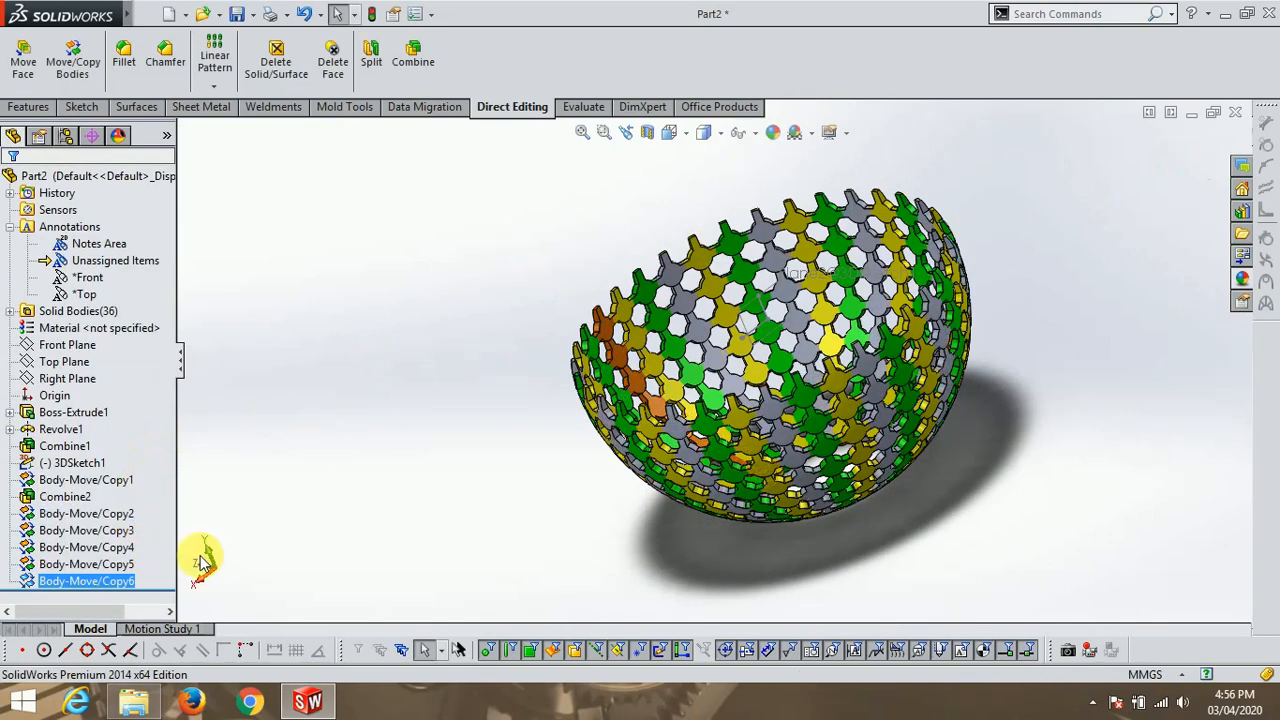
Apply an orange appearance to the new copies of the orange strip, Body-Move/Copy6.
left_click(772, 133)
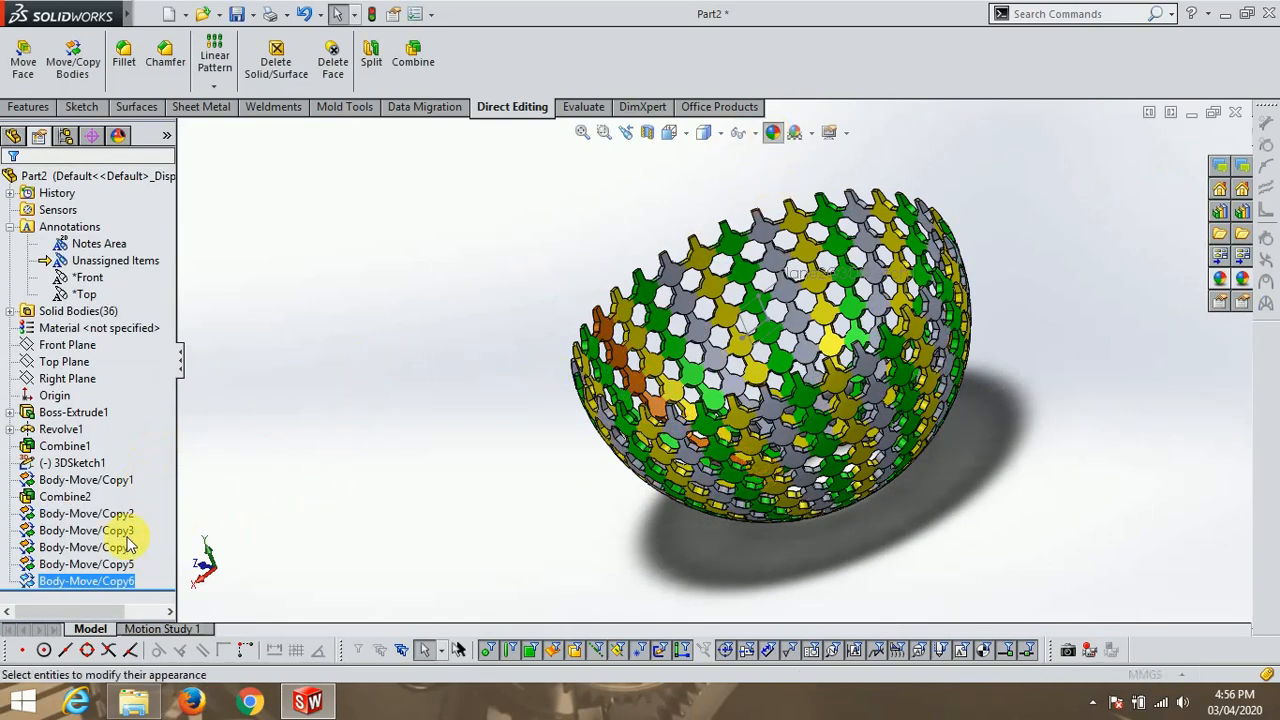
left_click(54, 568)
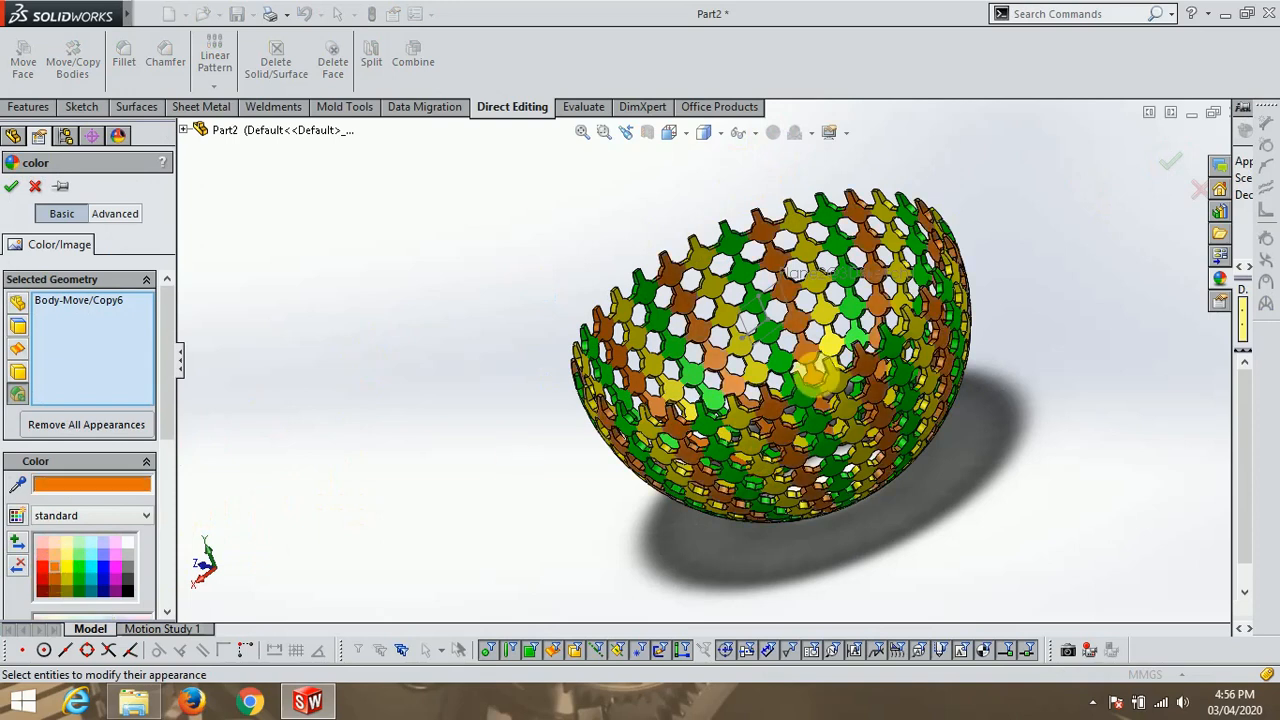
left_click(1172, 163)
Combine all the strip bodies of the bowl into a single body with the Add operation.
middle_click_drag(394, 377, 318, 312)
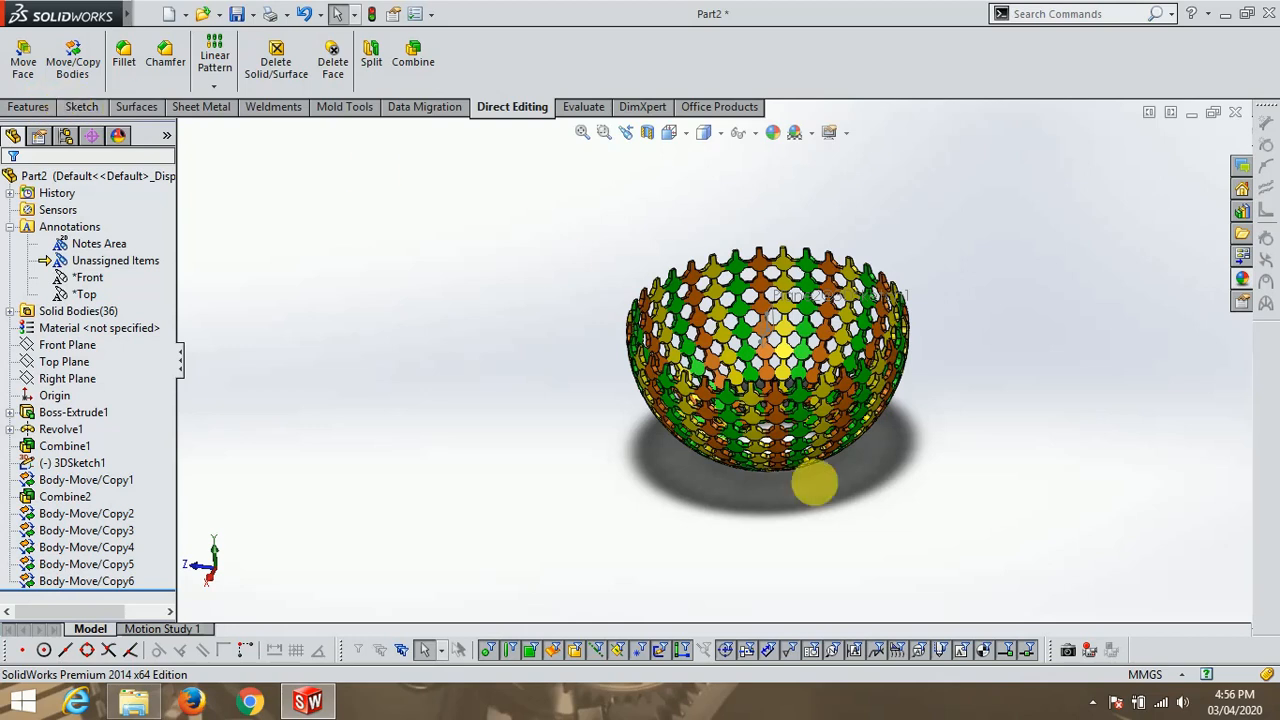
left_click(28, 107)
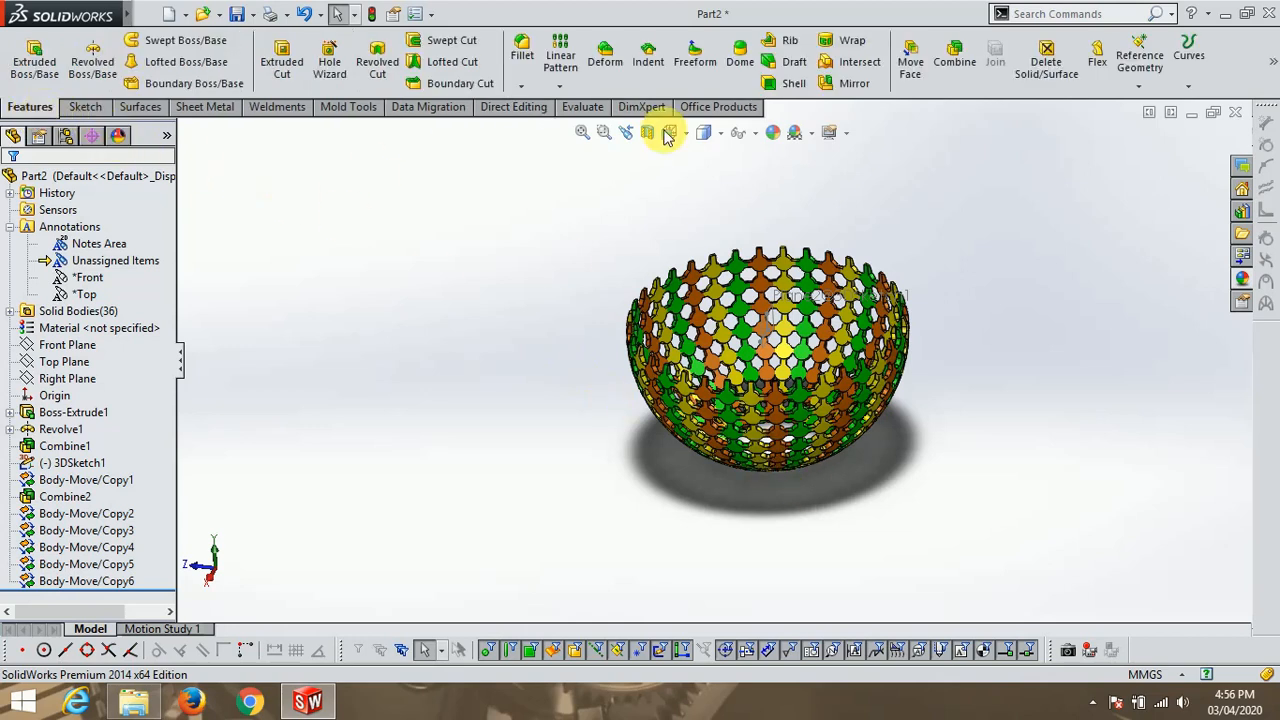
left_click(953, 62)
left_click_drag(548, 210, 994, 546)
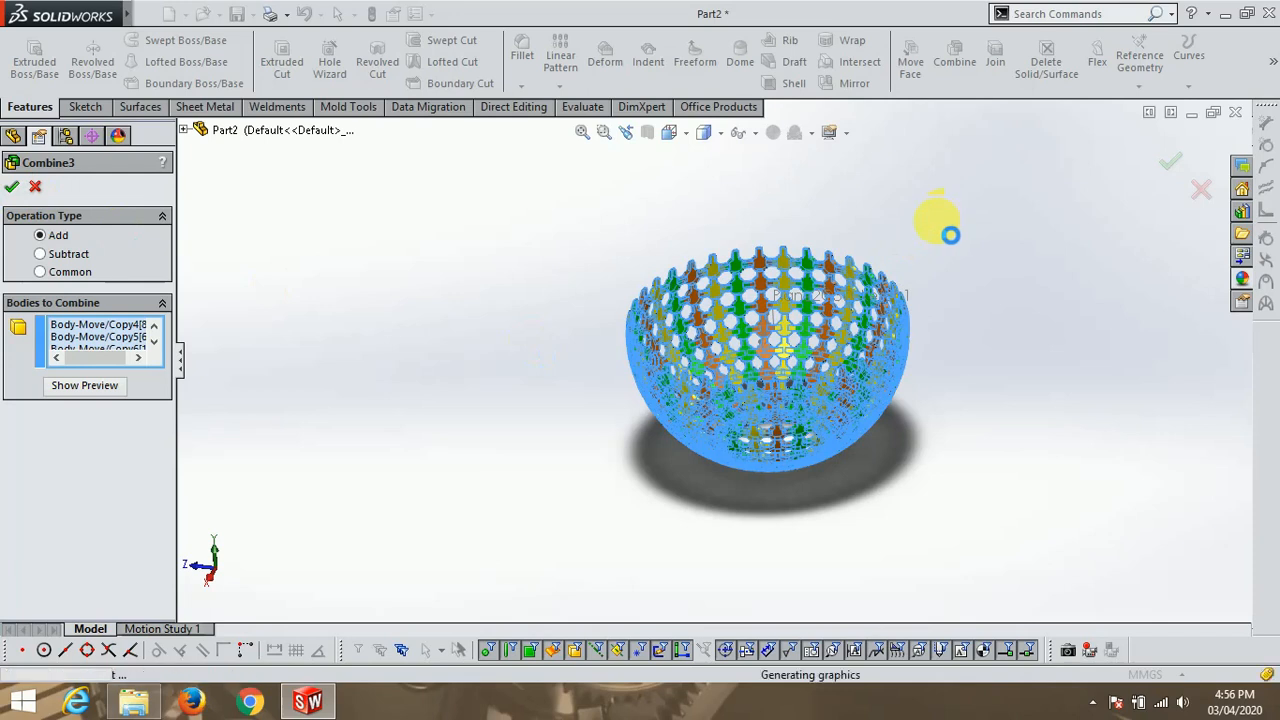
scroll(968, 372, "down", 3)
middle_click_drag(1021, 406, 994, 398)
scroll(994, 398, "up", 2)
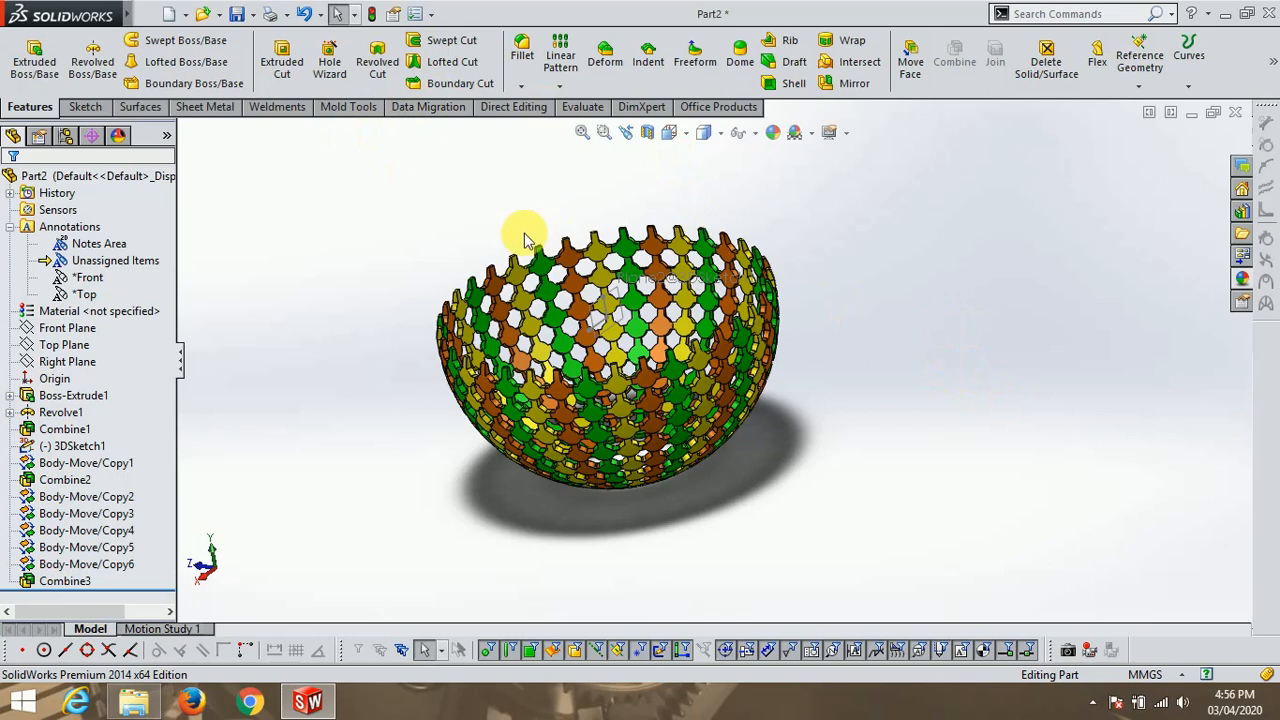
Start a new sketch on Plane2 of the 3D sketch and switch to the Front view.
left_click(84, 107)
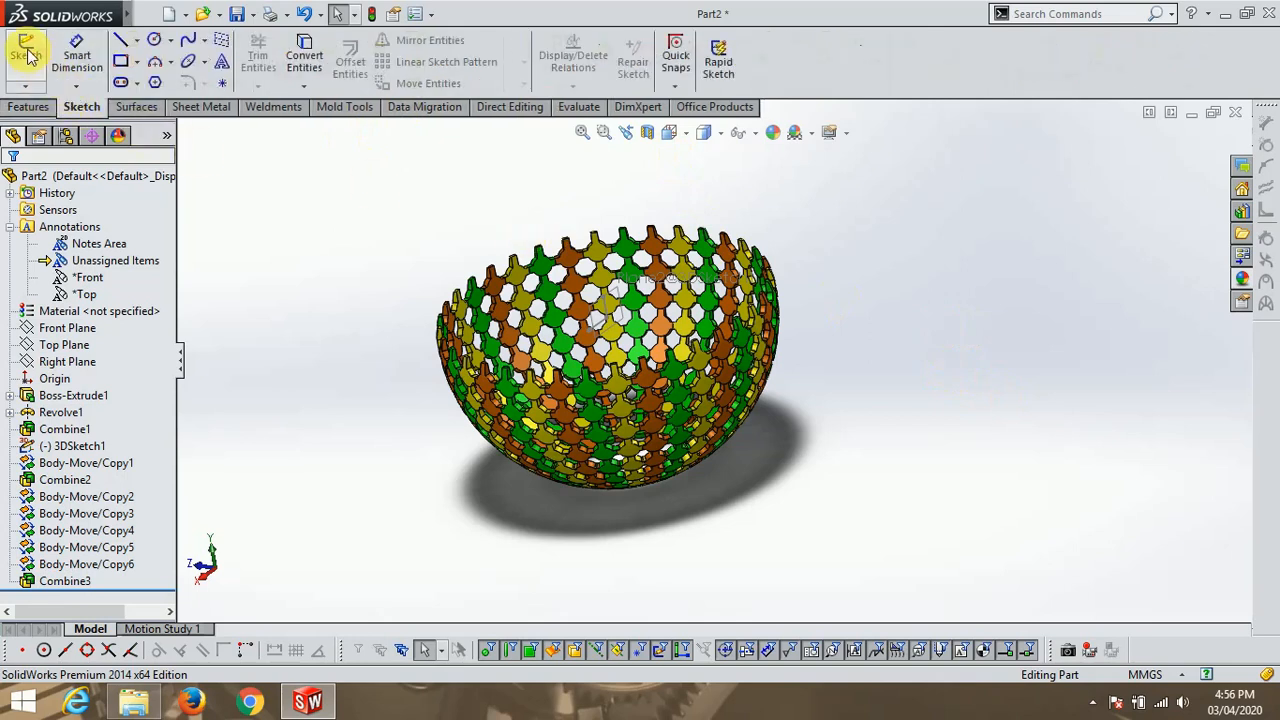
left_click(27, 55)
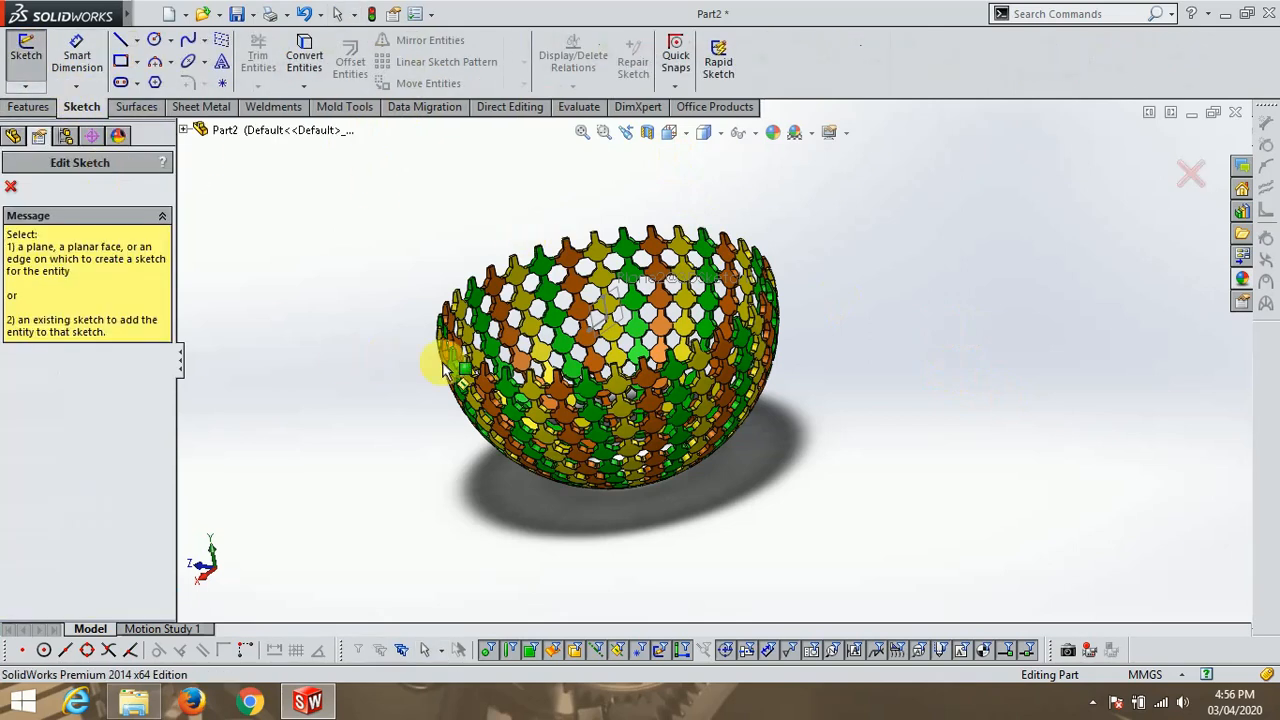
left_click(597, 318)
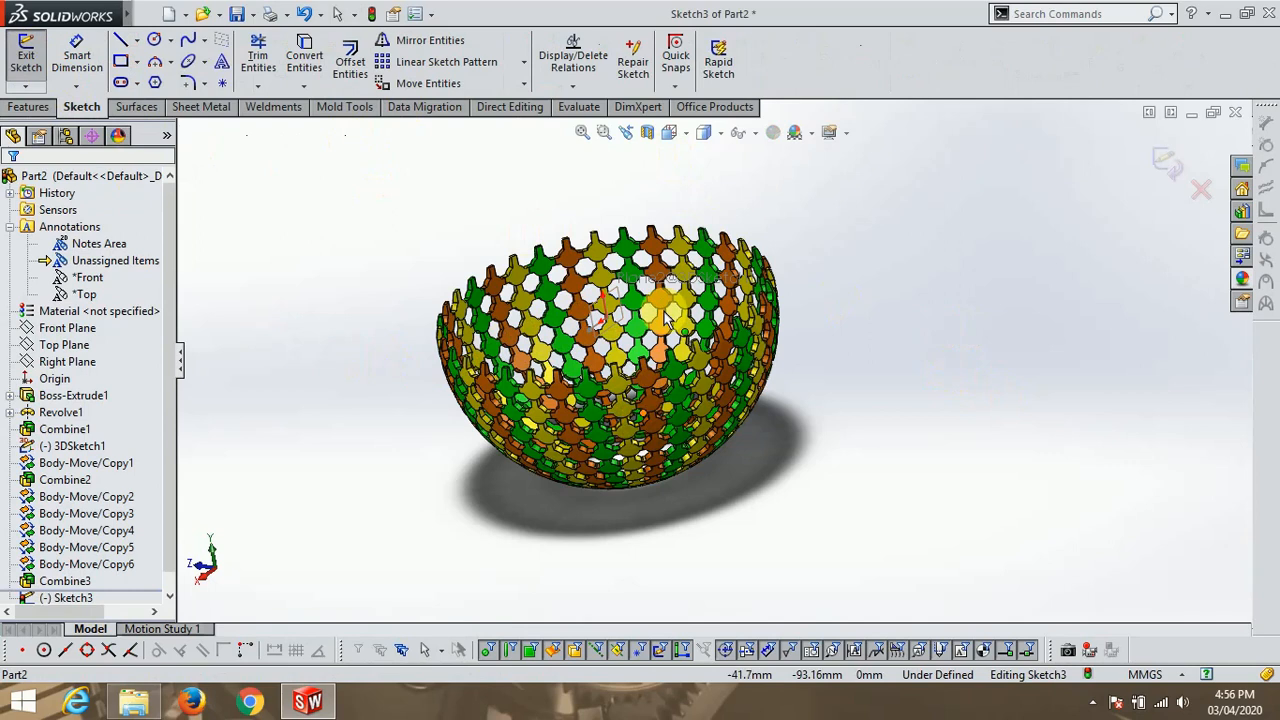
left_click(670, 133)
left_click(694, 192)
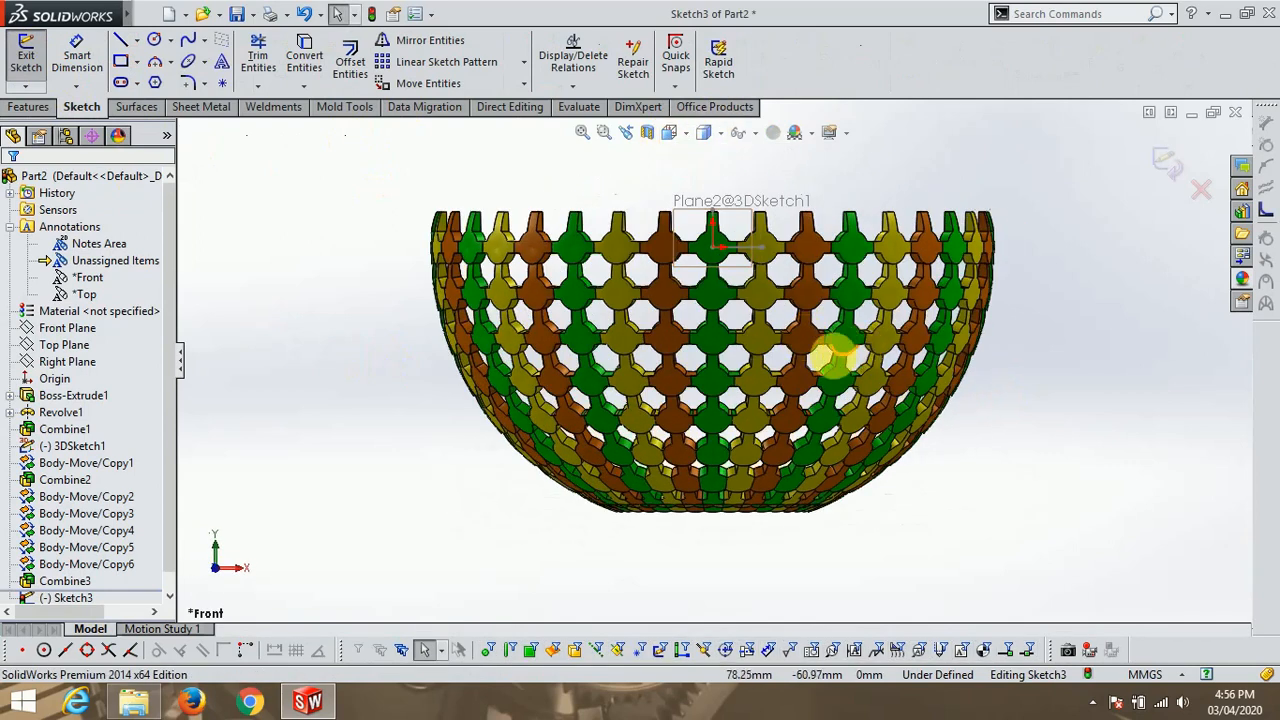
Sketch a nearly horizontal line about 68 mm long from the bowl's base centre to its outer edge.
scroll(752, 455, "down", 2)
left_click(123, 43)
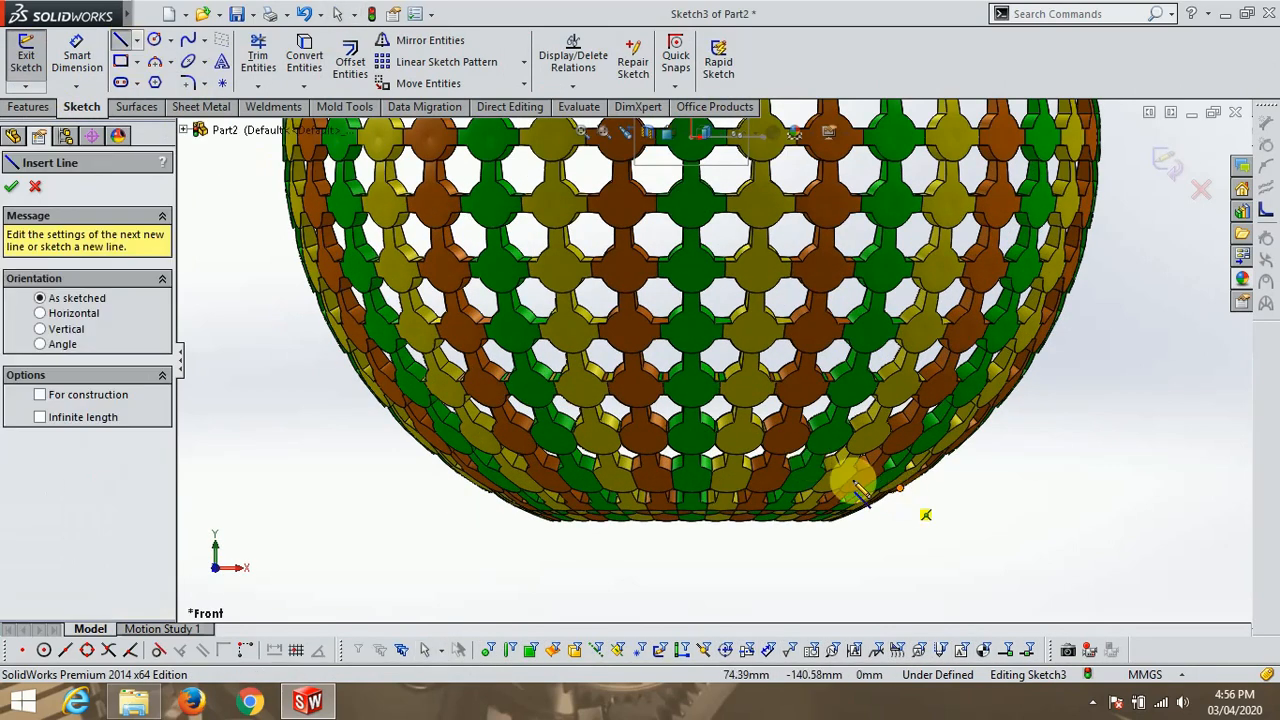
scroll(760, 515, "down", 3)
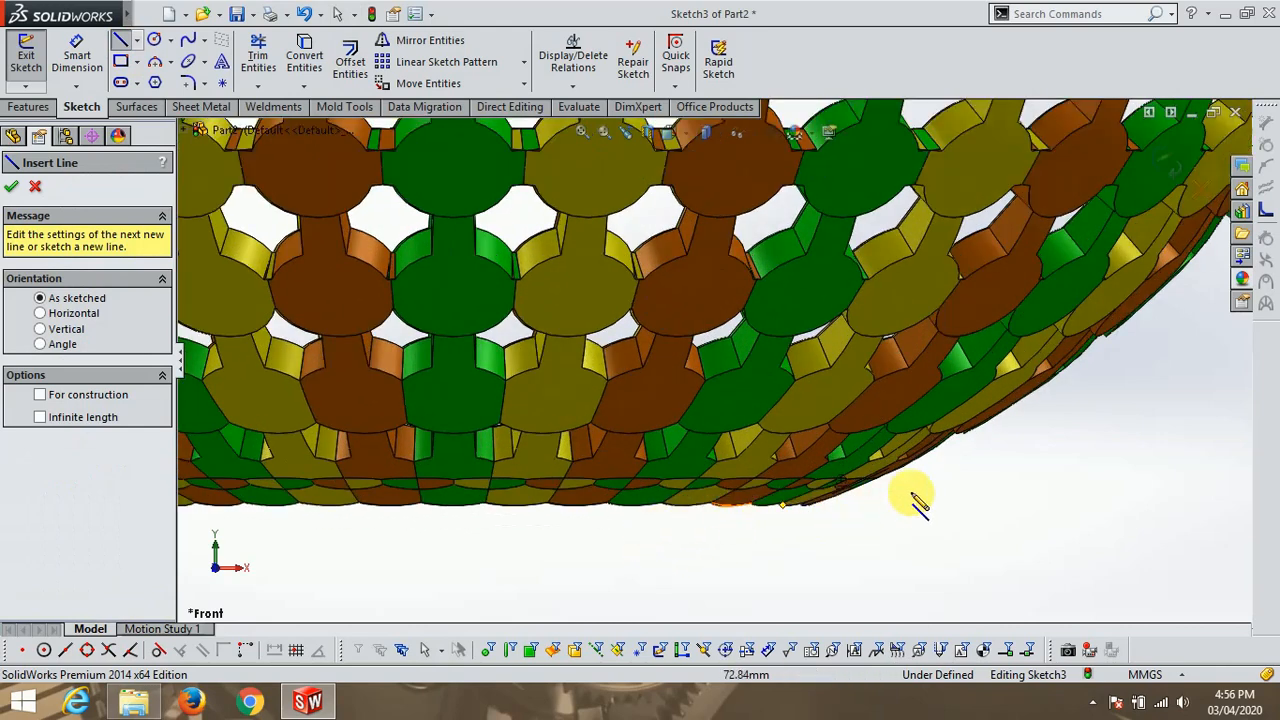
scroll(915, 500, "up", 3)
middle_click_drag(930, 433, 944, 460)
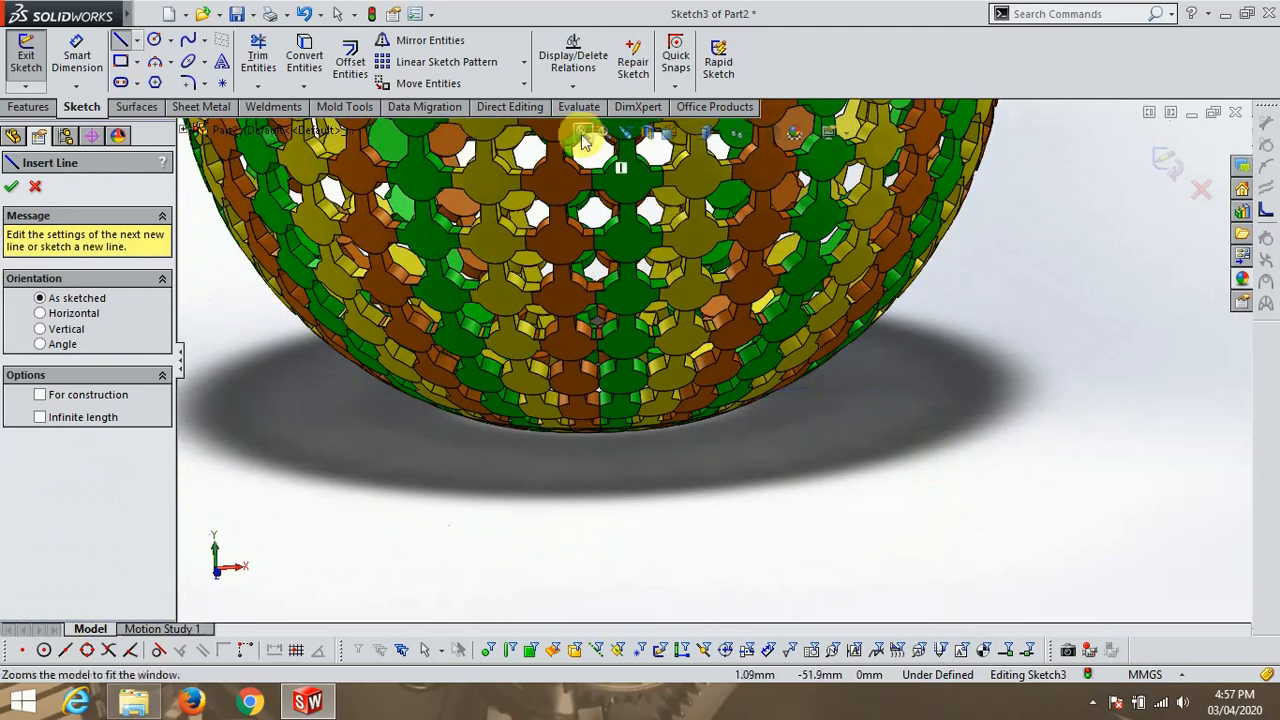
left_click(668, 132)
left_click(694, 204)
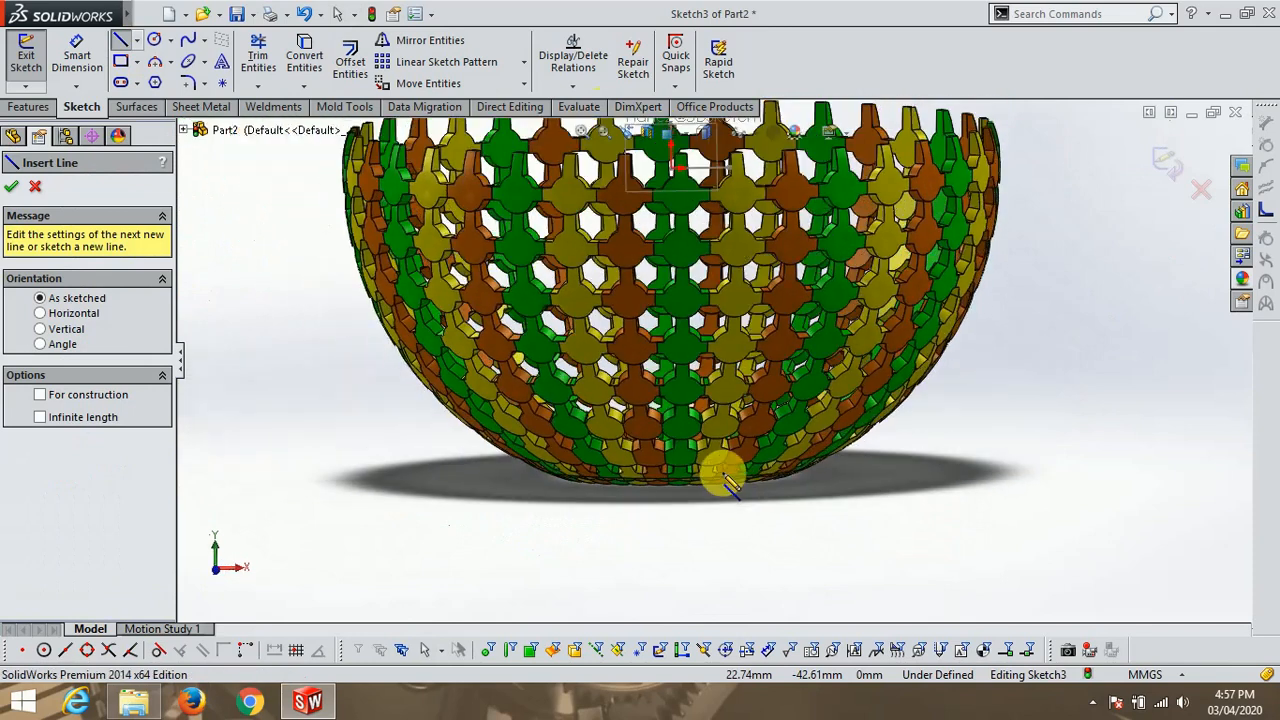
scroll(720, 470, "down", 5)
scroll(729, 534, "up", 4)
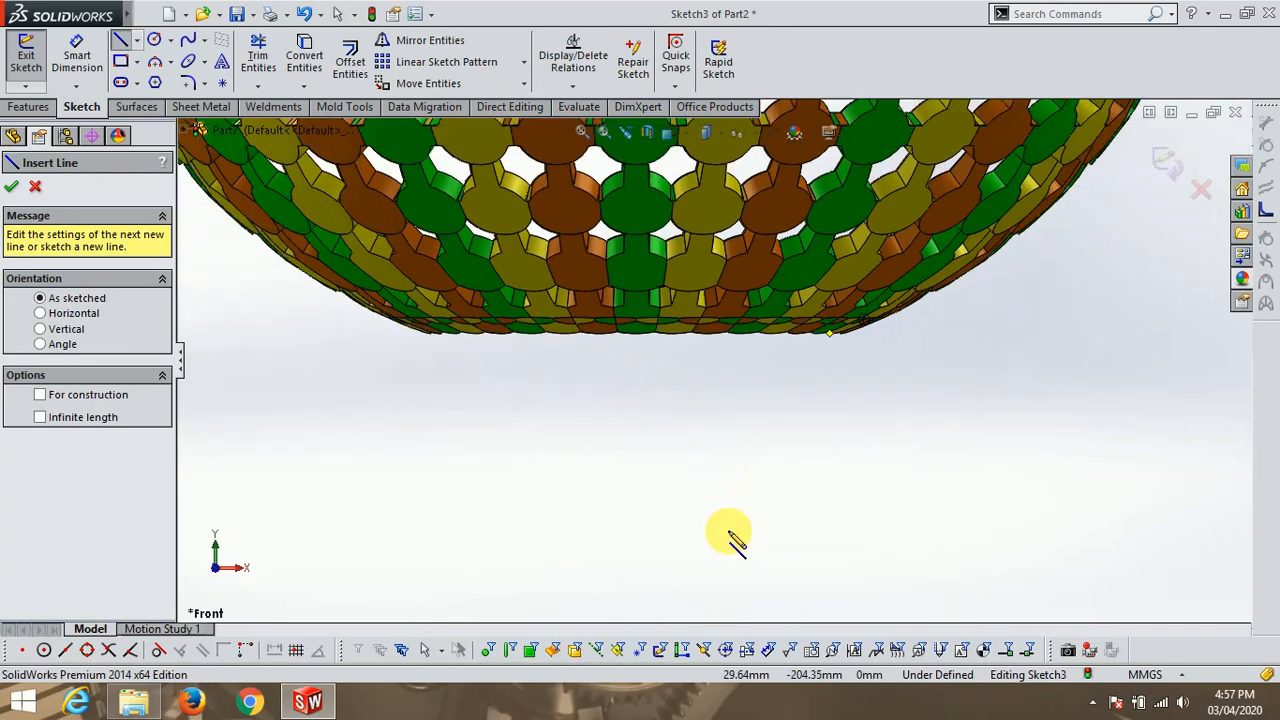
scroll(688, 355, "down", 1)
scroll(680, 345, "down", 2)
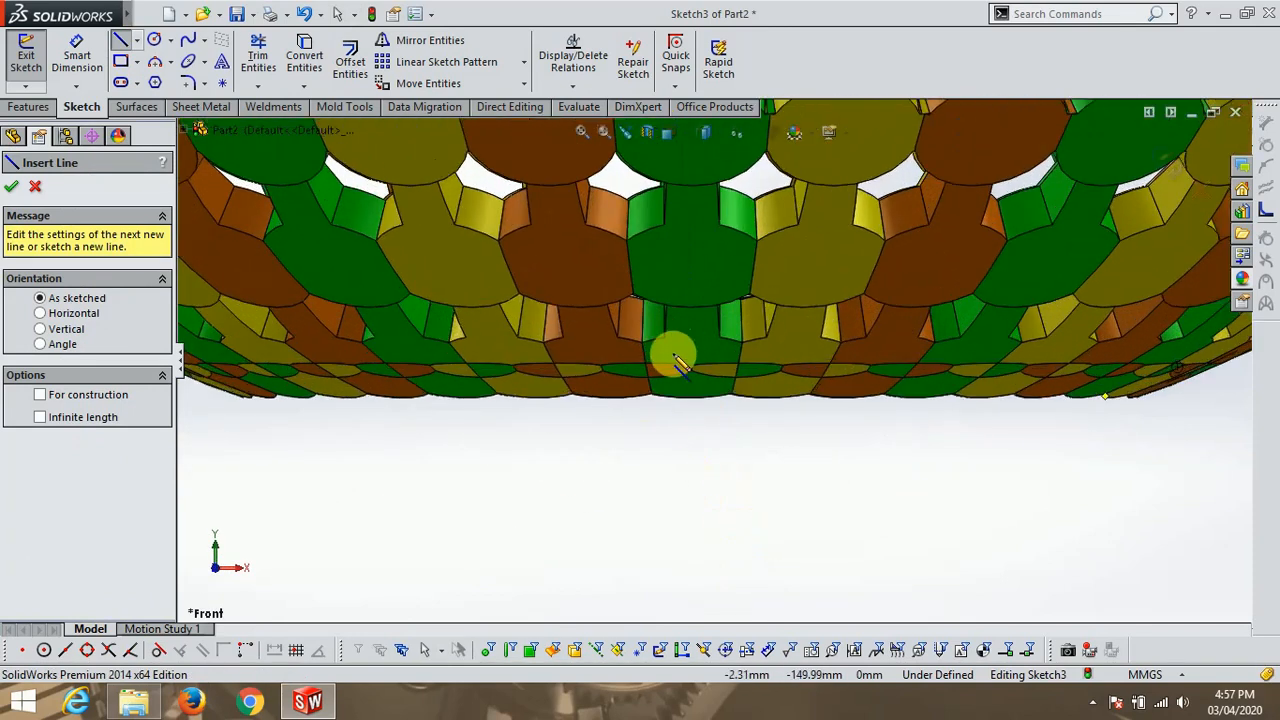
scroll(685, 372, "down", 1)
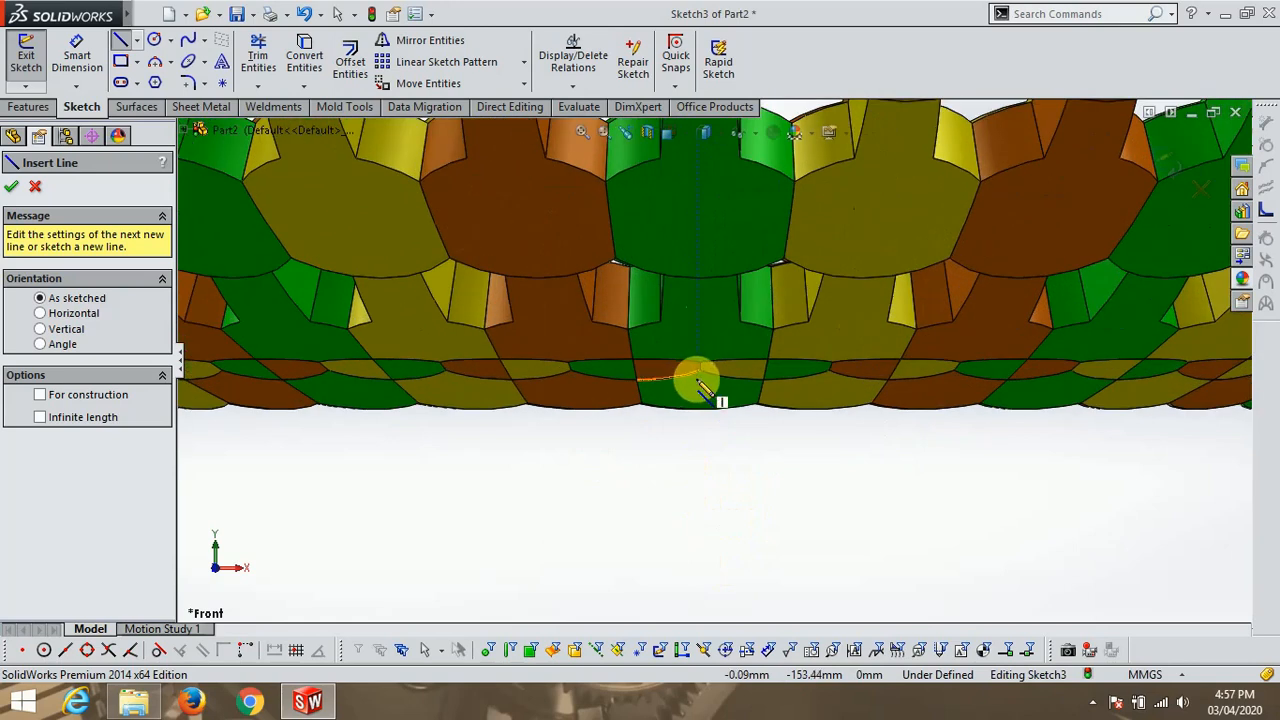
left_click(698, 369)
scroll(1010, 364, "up", 3)
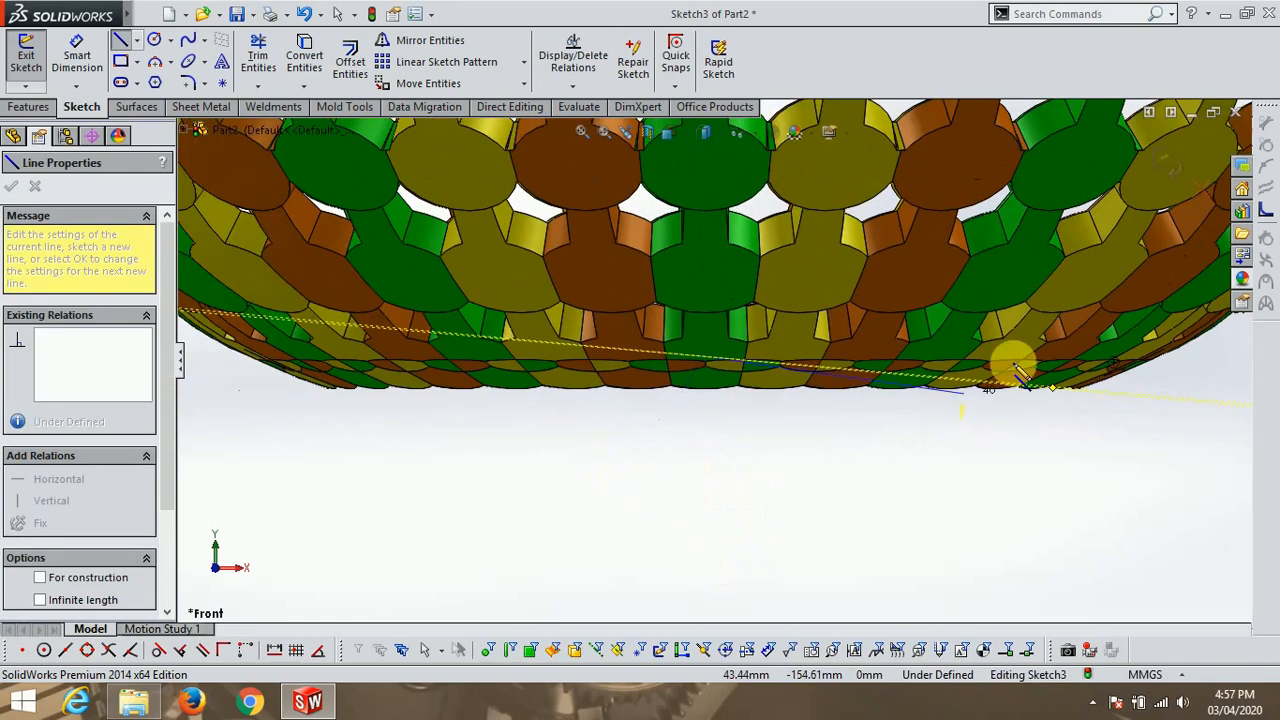
scroll(1180, 369, "down", 3)
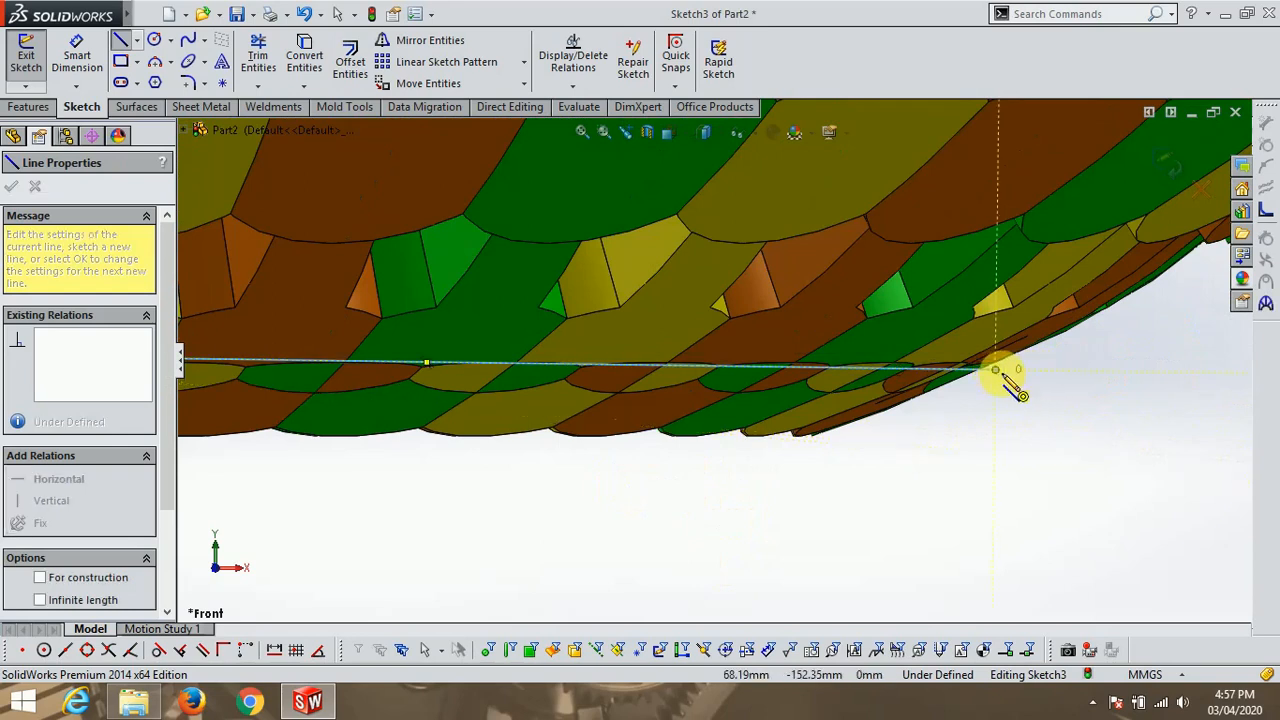
scroll(1003, 378, "up", 2)
left_click(830, 368)
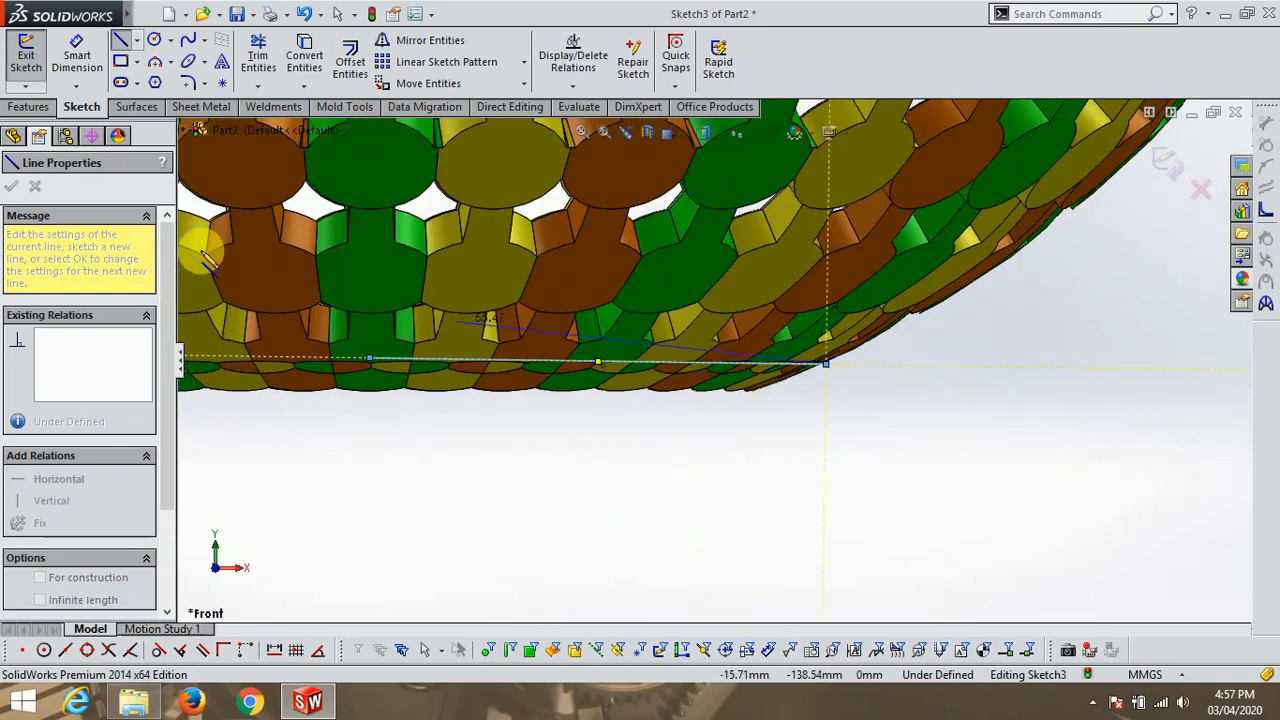
left_click(11, 187)
Offset the base line 5 mm downward, below the bowl's lower rim.
left_click(350, 52)
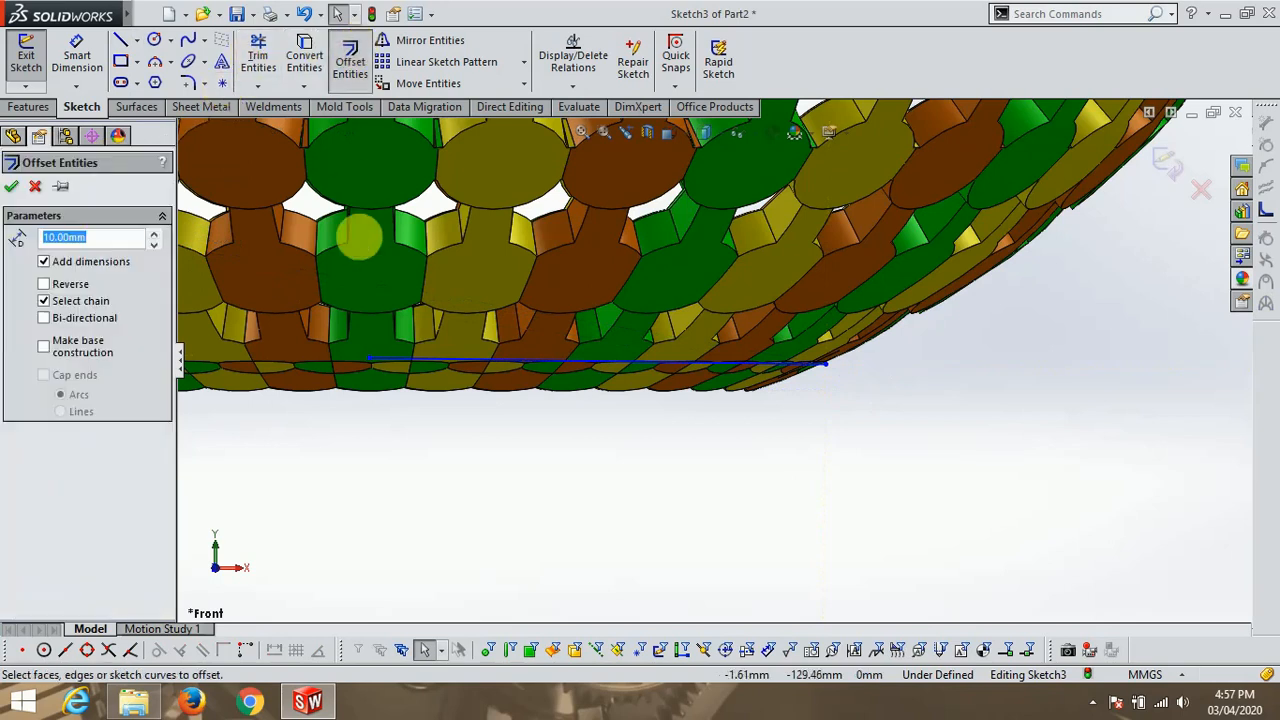
left_click(458, 360)
scroll(710, 365, "up", 3)
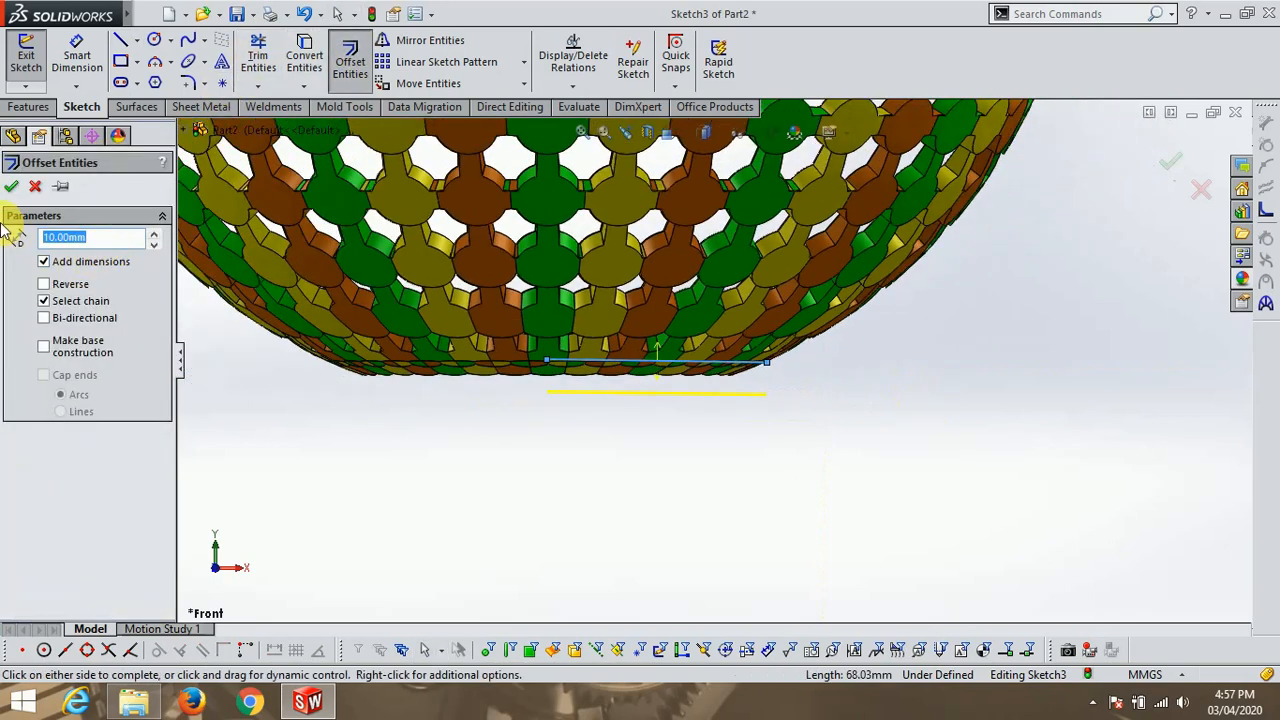
scroll(519, 362, "down", 3)
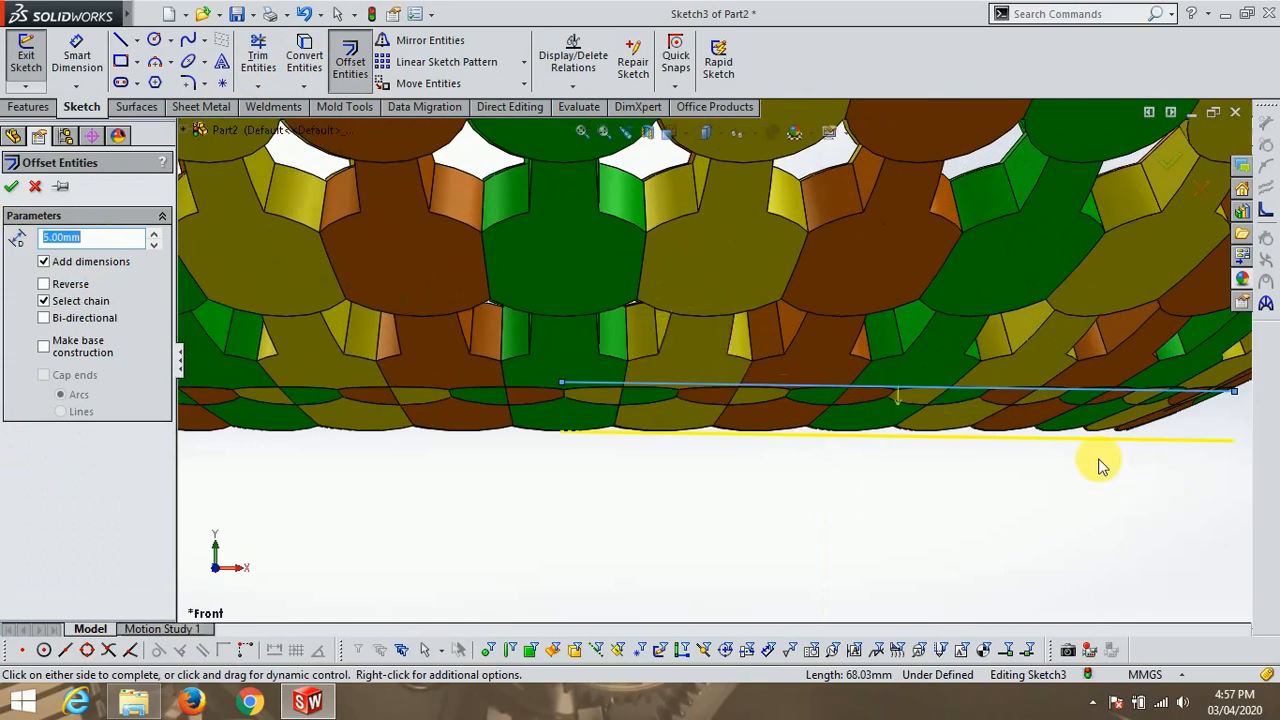
scroll(1100, 463, "down", 3)
scroll(1094, 471, "up", 2)
scroll(523, 371, "down", 3)
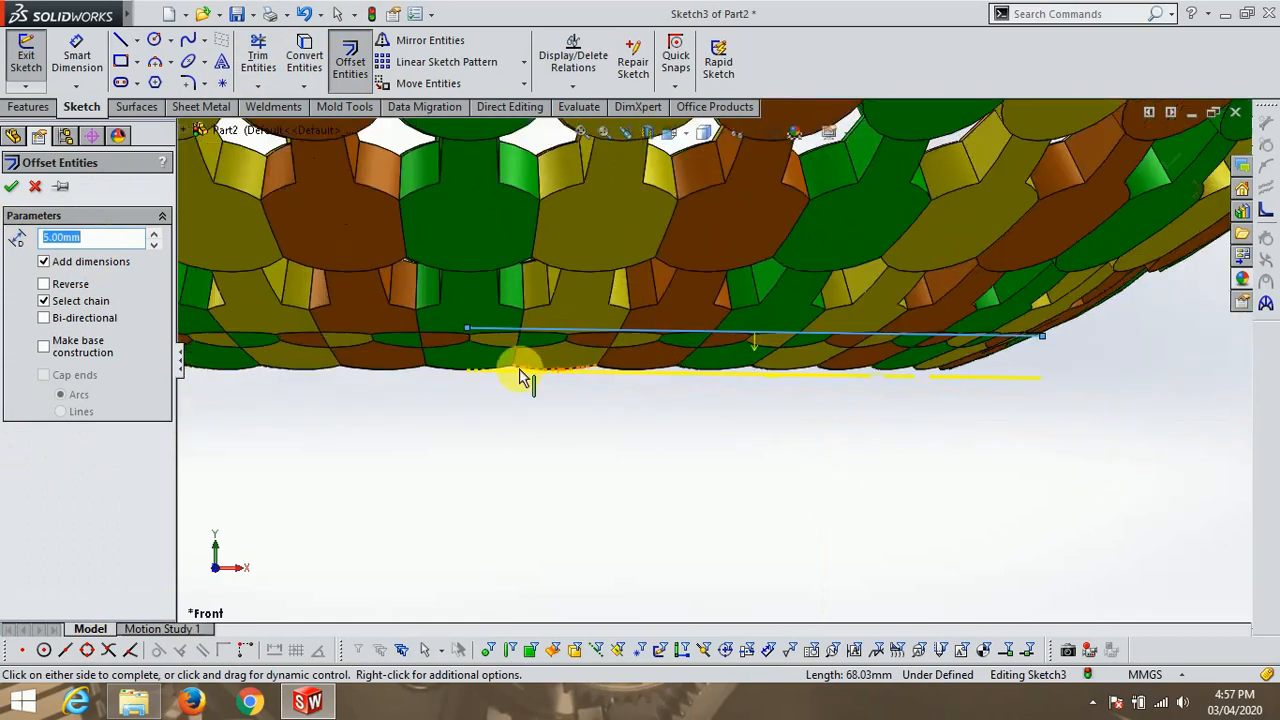
scroll(600, 415, "down", 2)
scroll(615, 395, "down", 2)
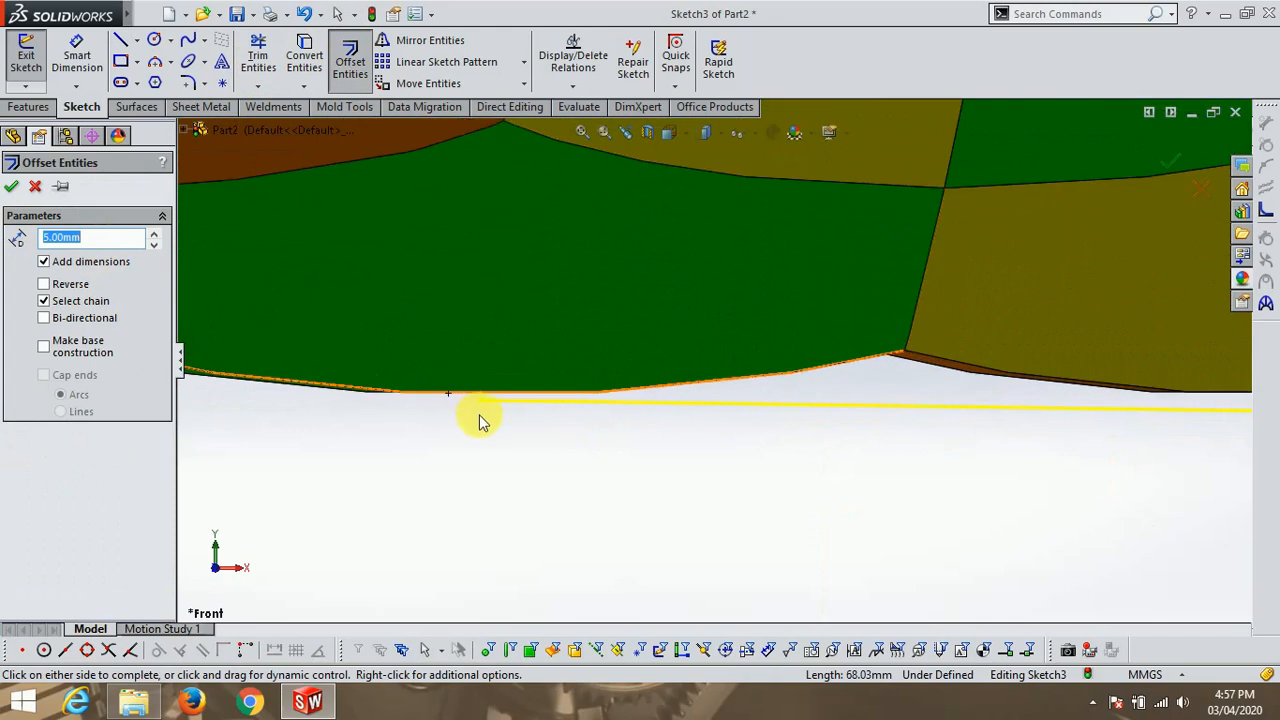
scroll(520, 423, "up", 4)
scroll(578, 421, "up", 2)
scroll(1132, 358, "down", 3)
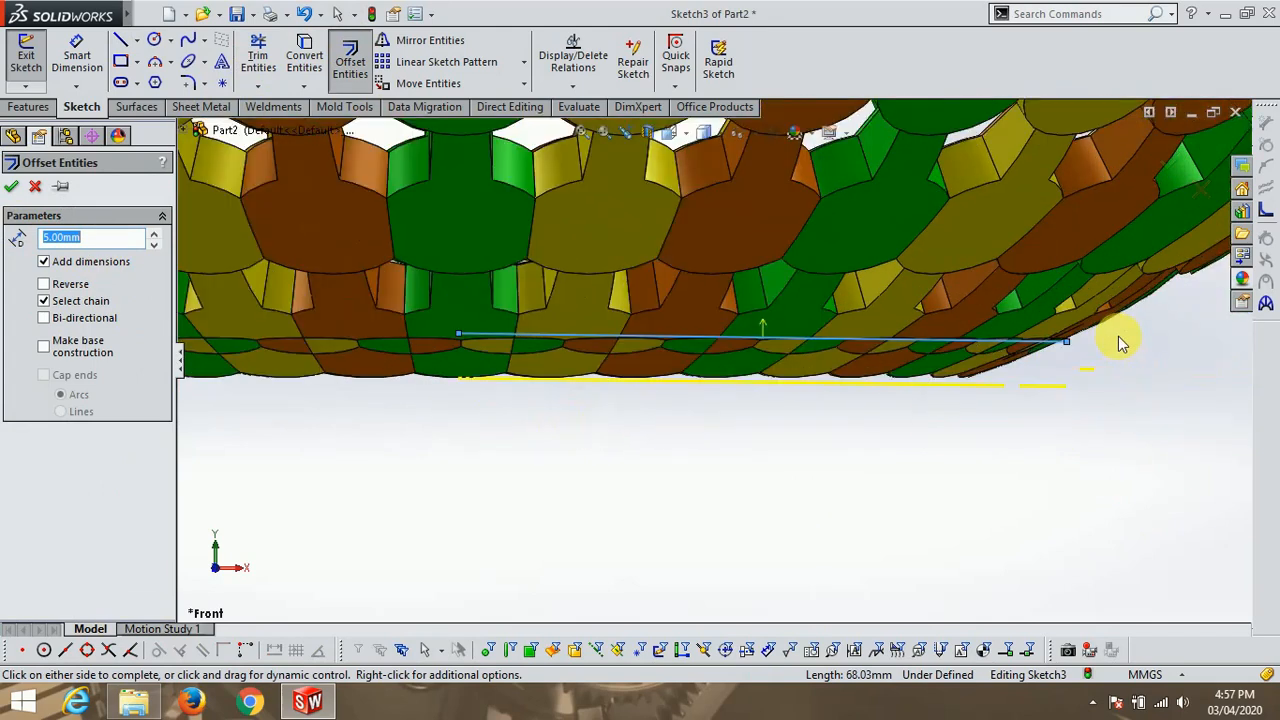
left_click(12, 187)
Close the base profile at the bowl's centre with a 5 mm line joining the two base lines' inner ends.
left_click(120, 40)
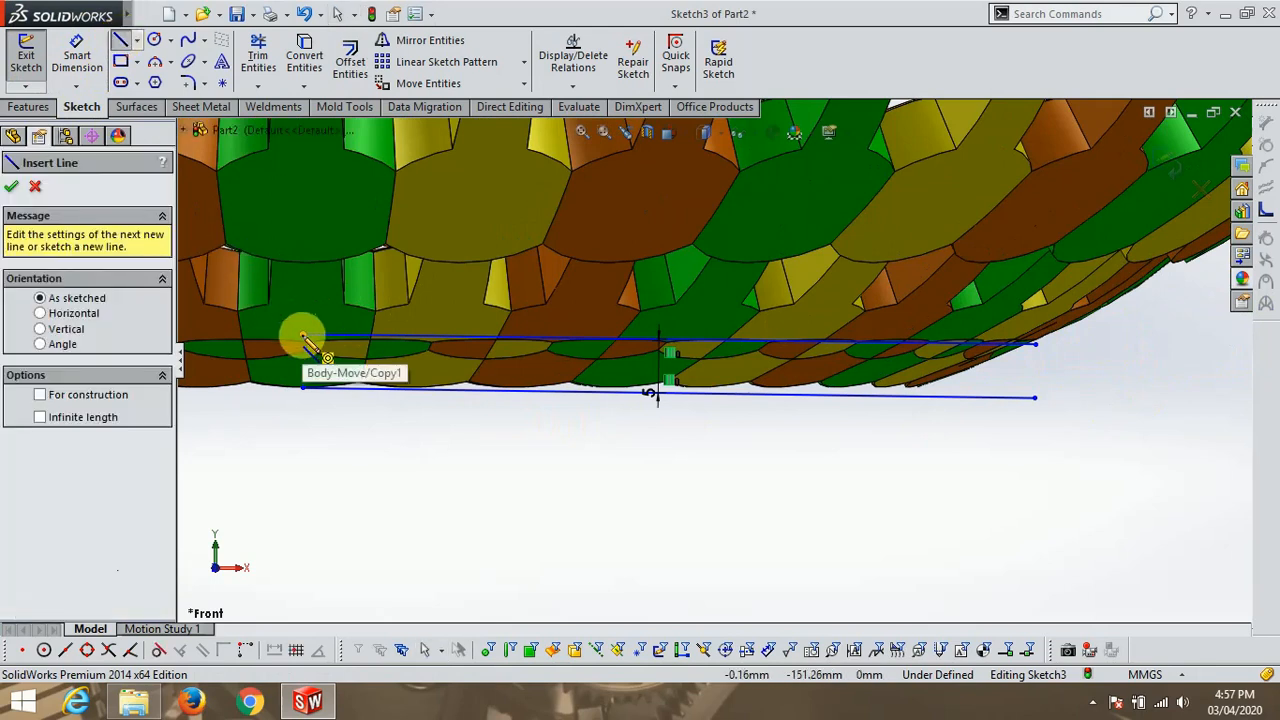
left_click(303, 340)
left_click(304, 388)
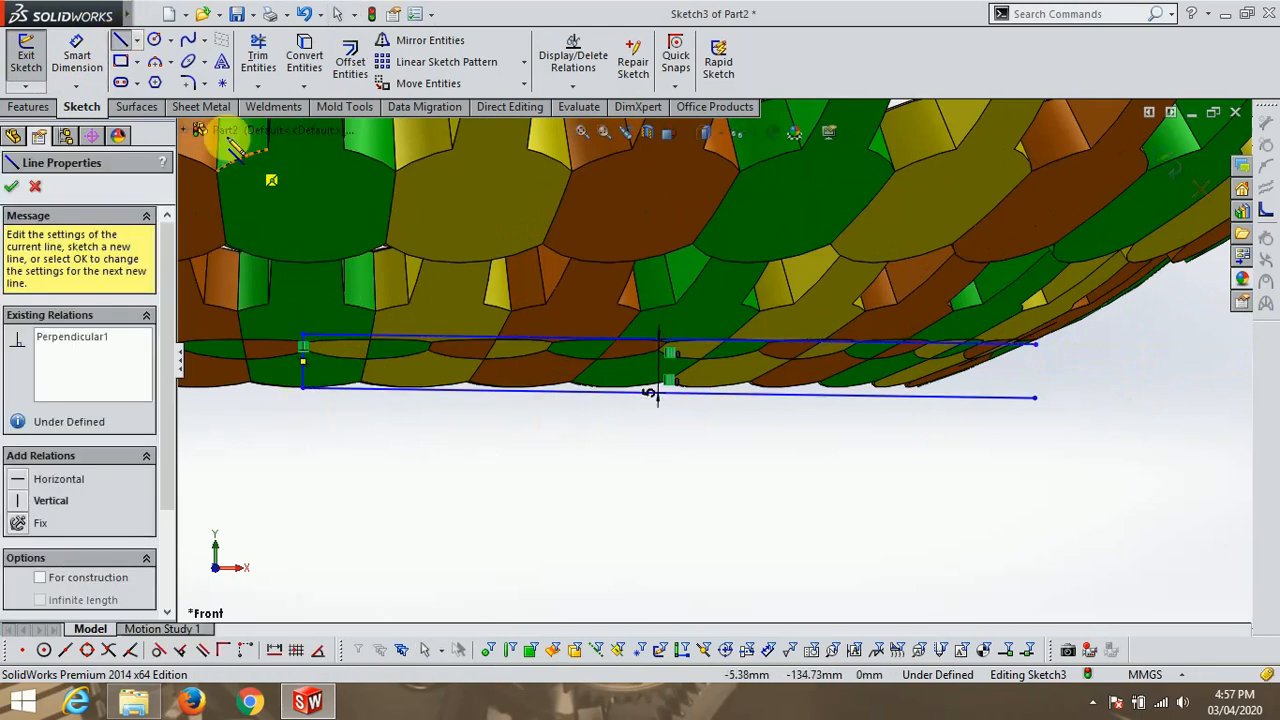
left_click(137, 42)
left_click(152, 85)
left_click(137, 42)
left_click(168, 80)
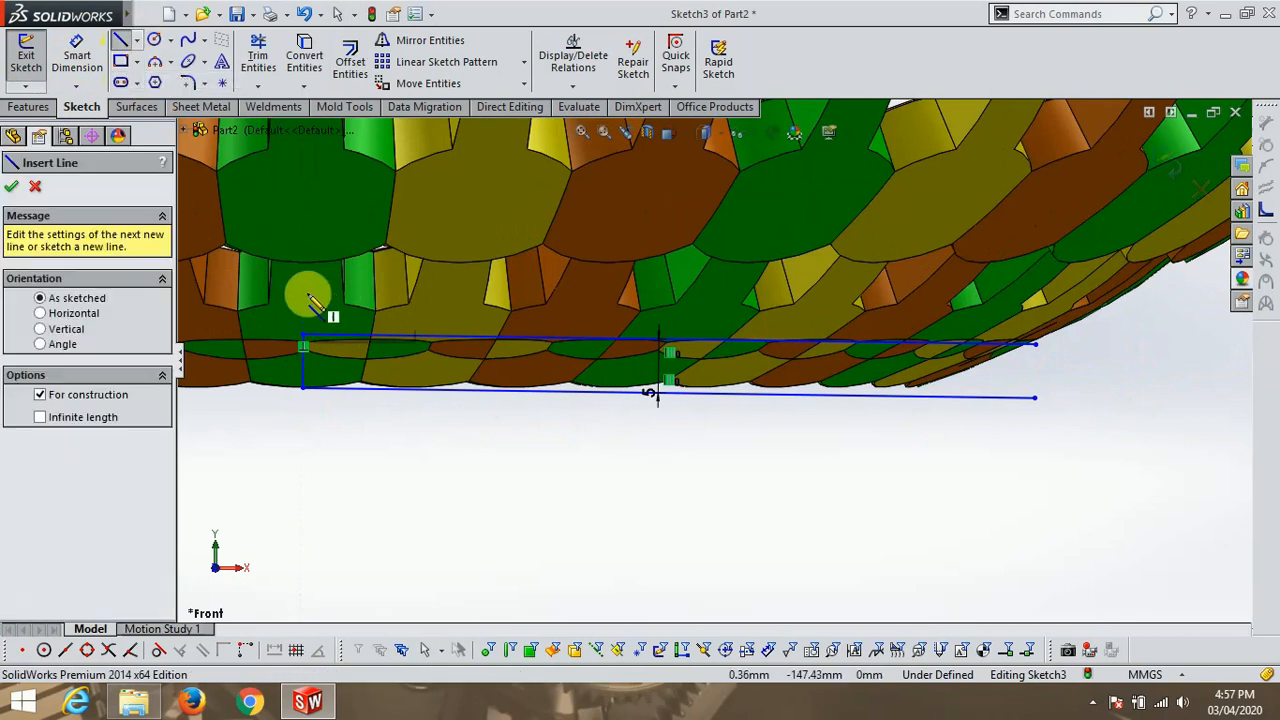
left_click(304, 291)
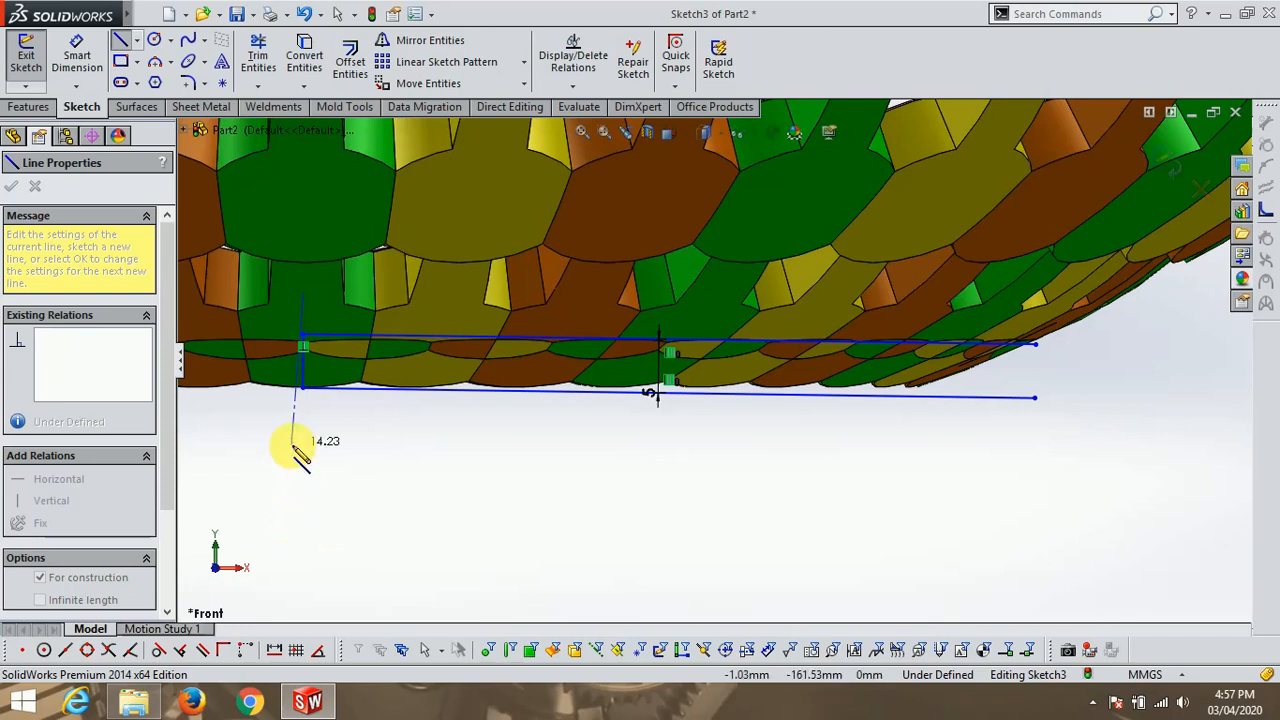
scroll(310, 425, "down", 5)
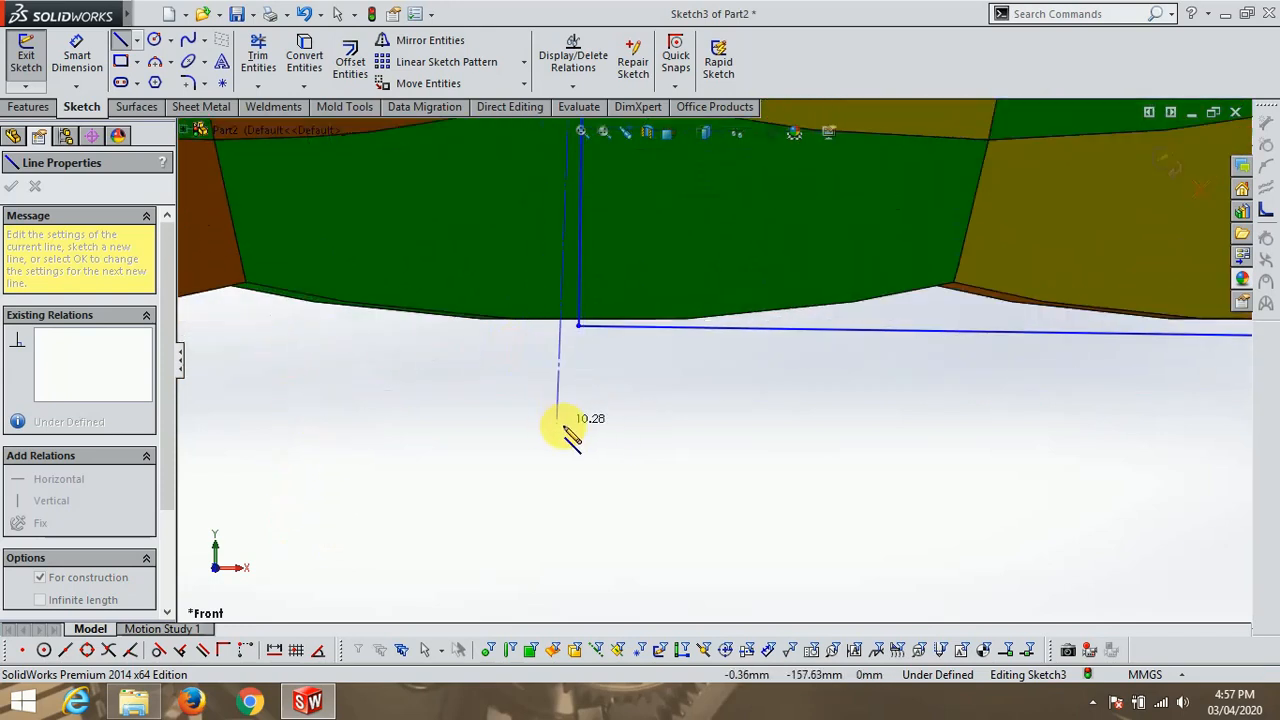
scroll(557, 563, "up", 2)
scroll(700, 465, "down", 3)
key("Escape")
Sketch a vertical line about 17 mm long through the inner ends of the base lines, from below the bowl upward.
scroll(571, 561, "up", 2)
left_click(122, 43)
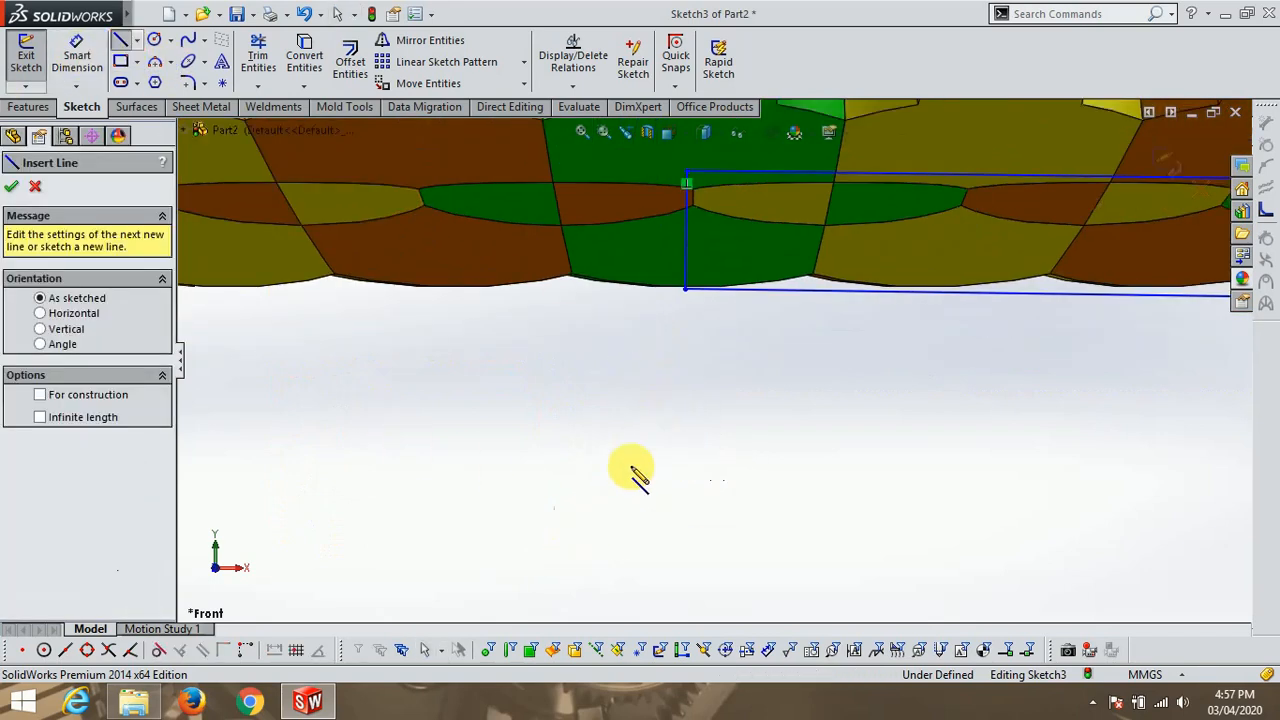
left_click(688, 469)
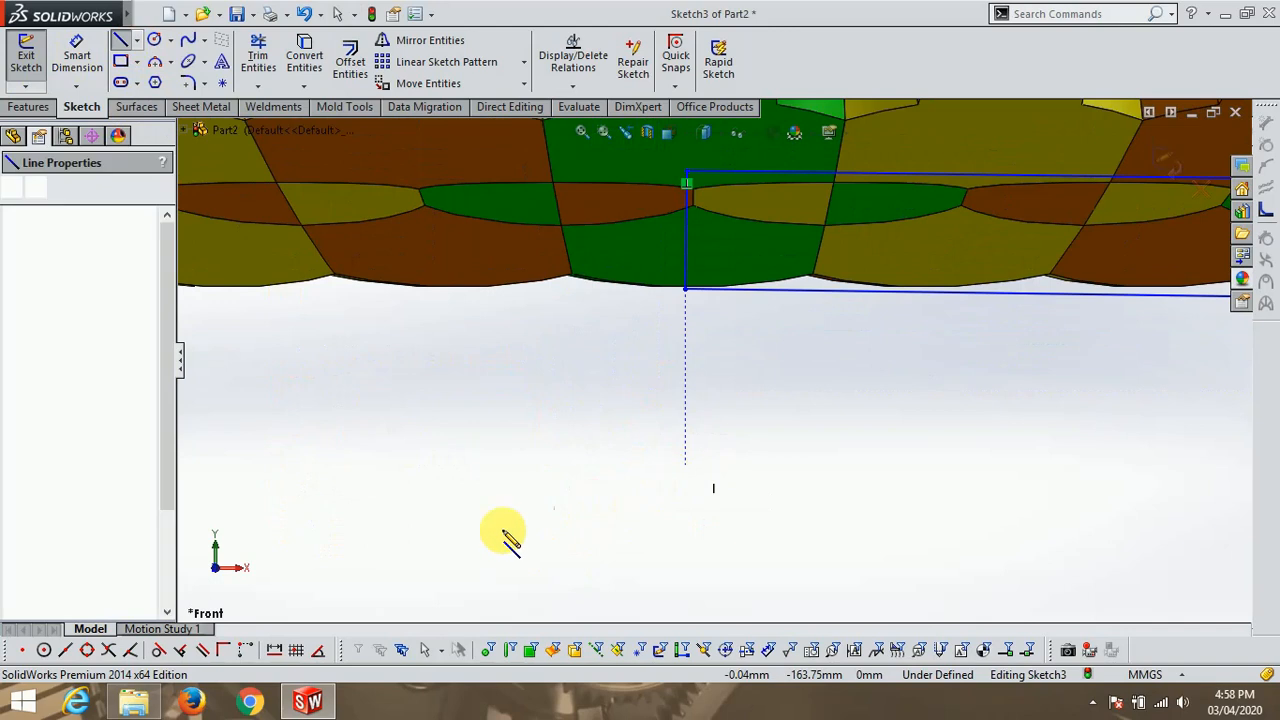
scroll(700, 400, "down", 4)
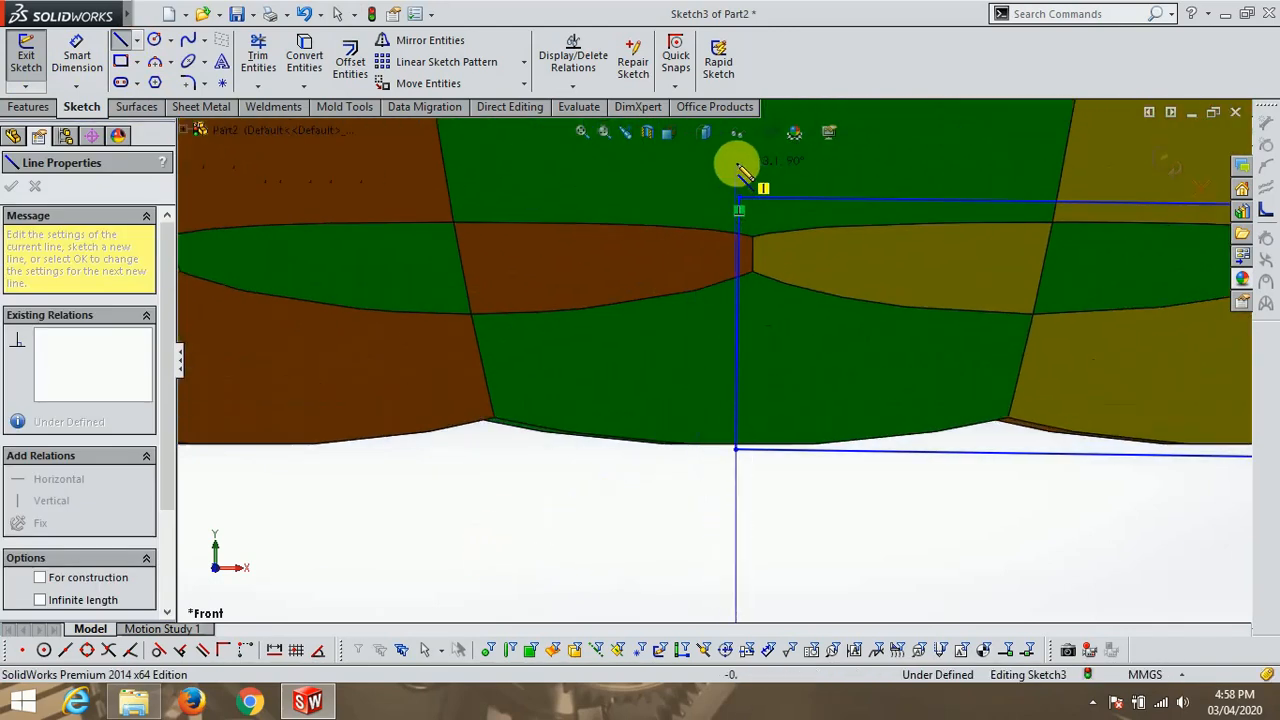
scroll(420, 598, "up", 4)
scroll(680, 268, "down", 2)
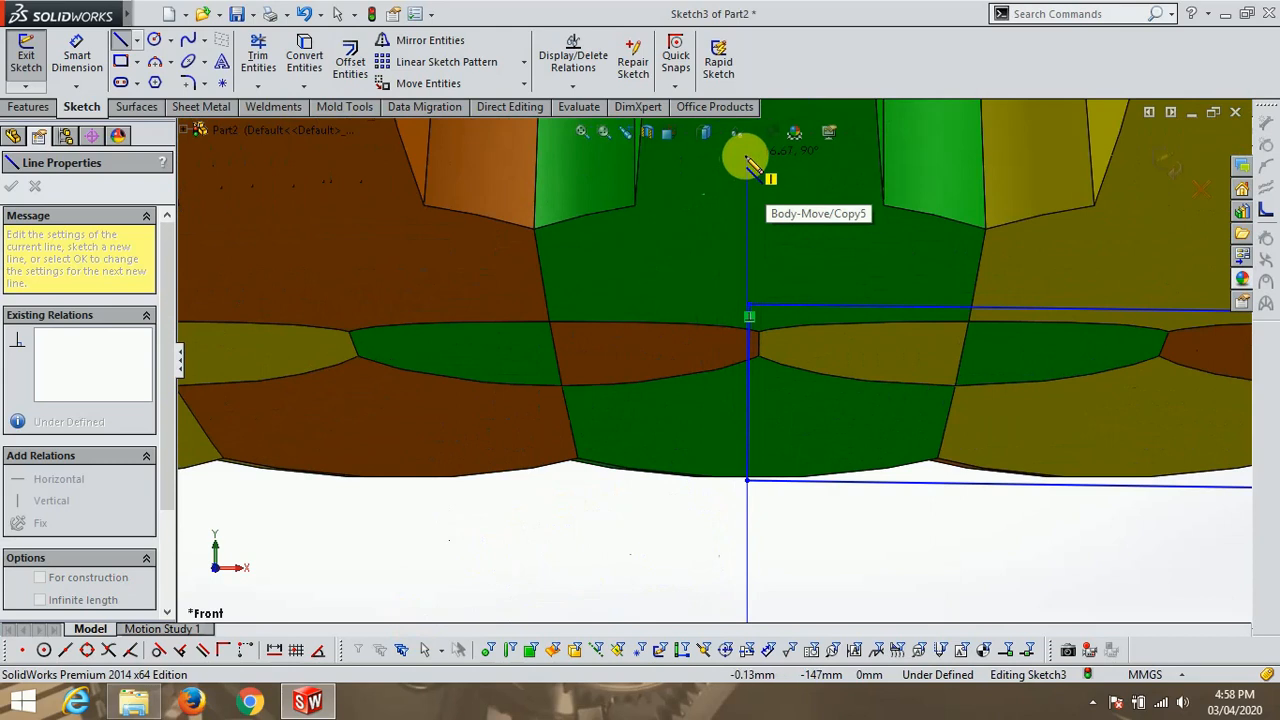
scroll(737, 358, "down", 3)
scroll(765, 200, "down", 3)
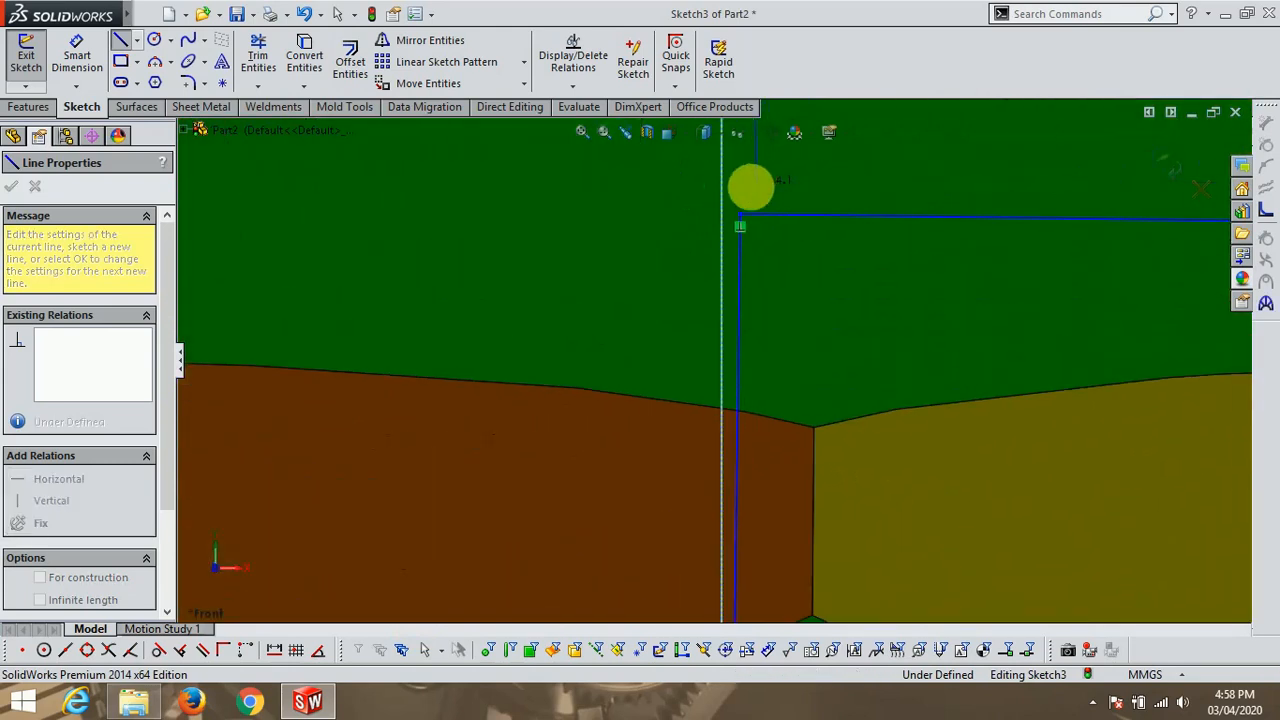
left_click(750, 188)
key("Escape")
scroll(745, 189, "up", 3)
scroll(639, 390, "down", 6)
scroll(700, 385, "down", 3)
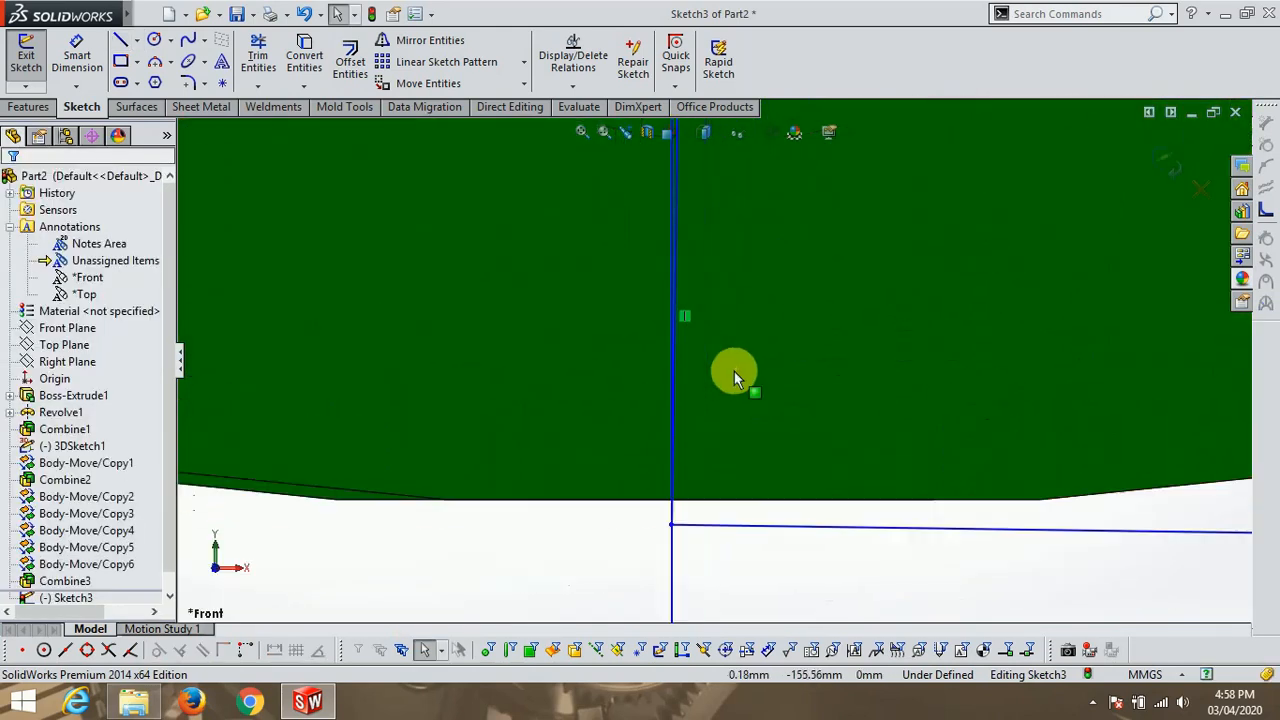
Delete the long vertical line that runs past the inner ends of the base lines.
scroll(600, 500, "up", 5)
scroll(780, 306, "up", 3)
scroll(651, 266, "down", 3)
scroll(580, 420, "up", 3)
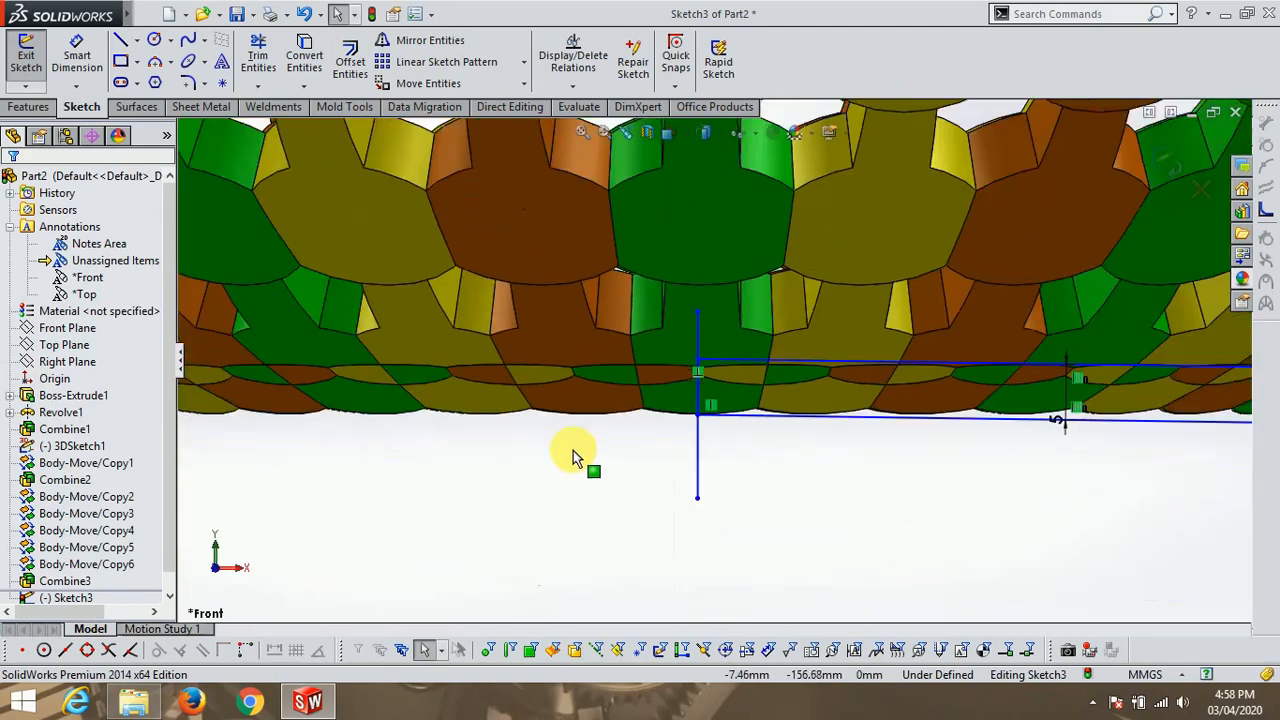
scroll(573, 457, "up", 3)
scroll(677, 360, "down", 5)
left_click(738, 400)
left_click(665, 455)
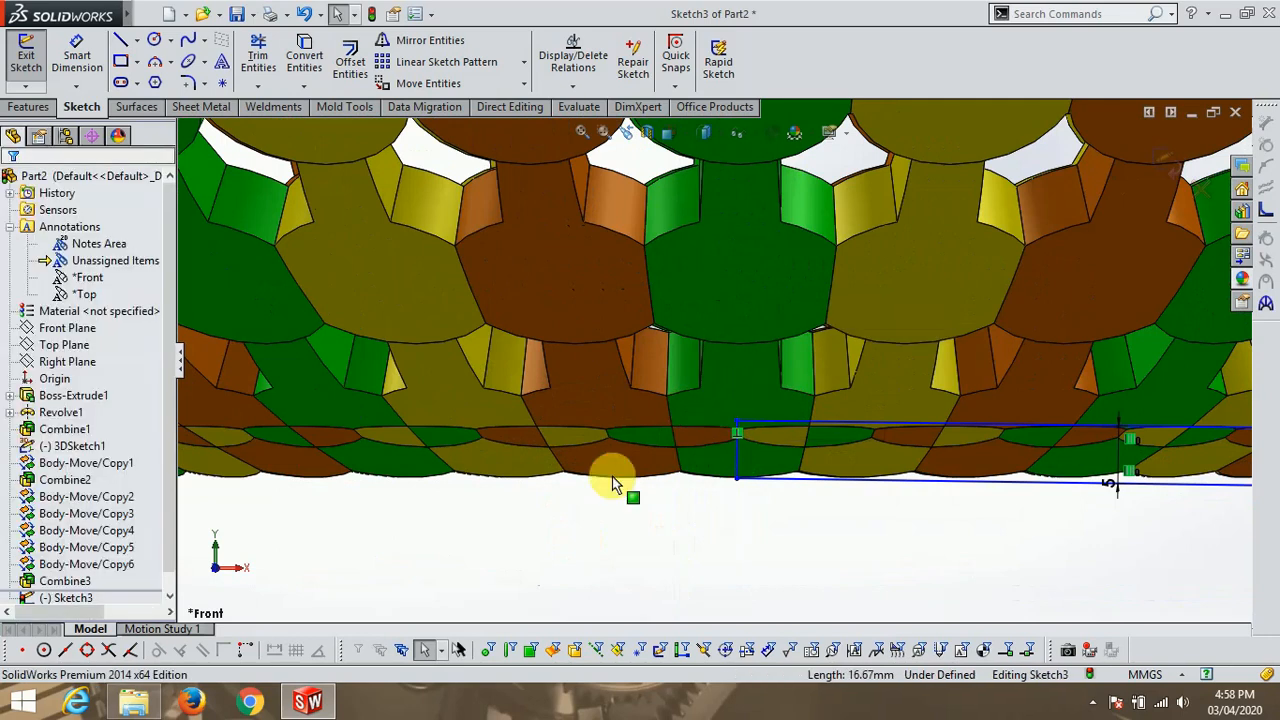
Sketch a vertical centerline about 177 mm long from the origin down past the base lines.
scroll(580, 529, "up", 5)
left_click(137, 41)
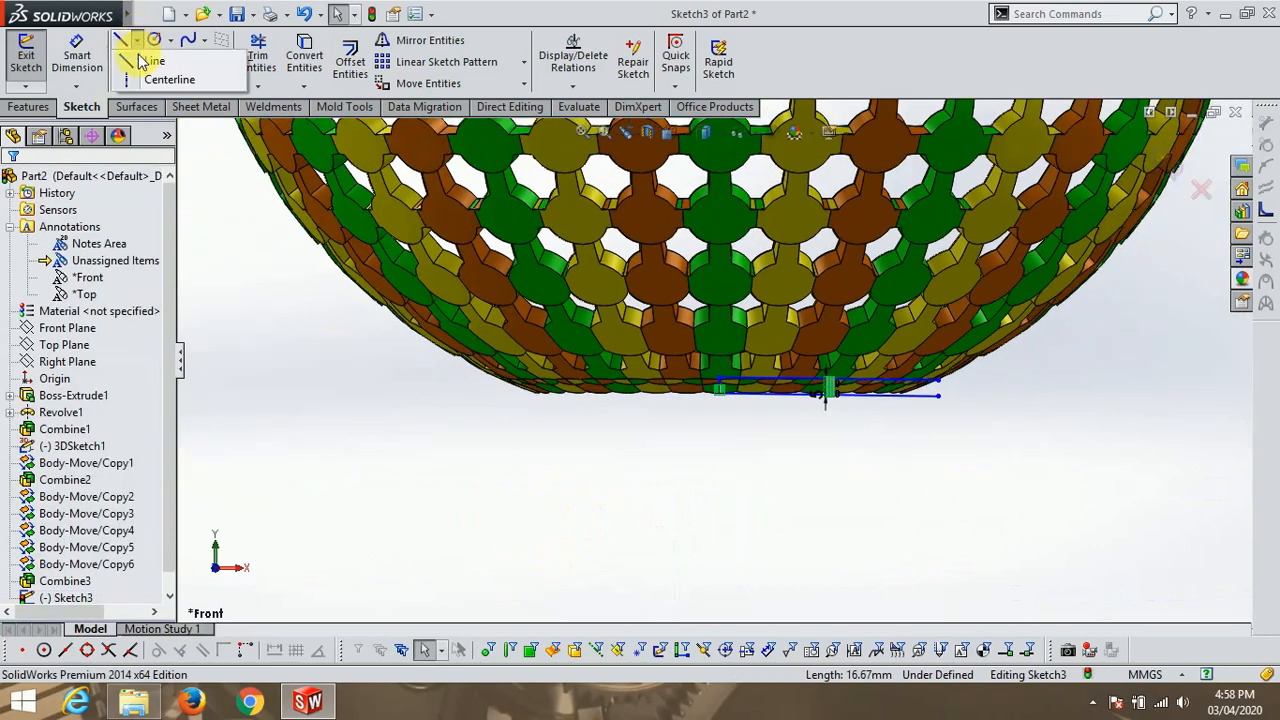
left_click(168, 82)
scroll(376, 597, "up", 5)
scroll(708, 198, "down", 6)
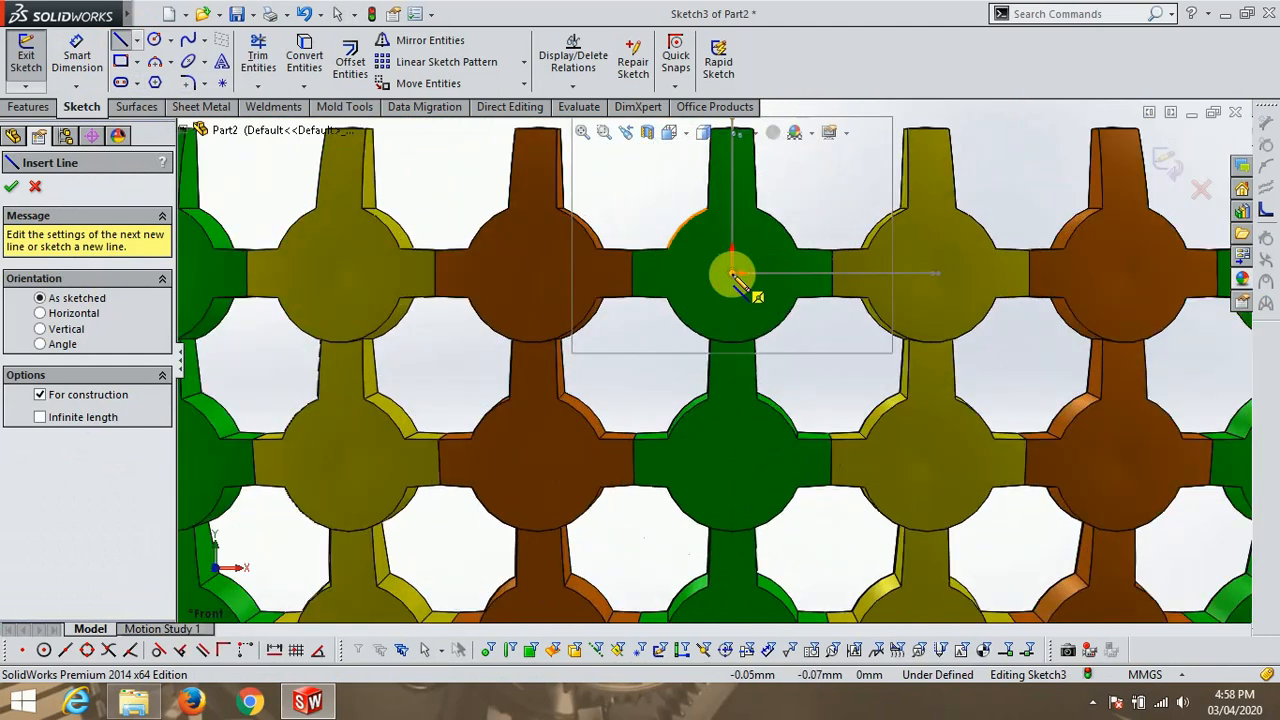
left_click(733, 276)
scroll(630, 203, "up", 5)
scroll(720, 570, "down", 3)
scroll(718, 568, "down", 4)
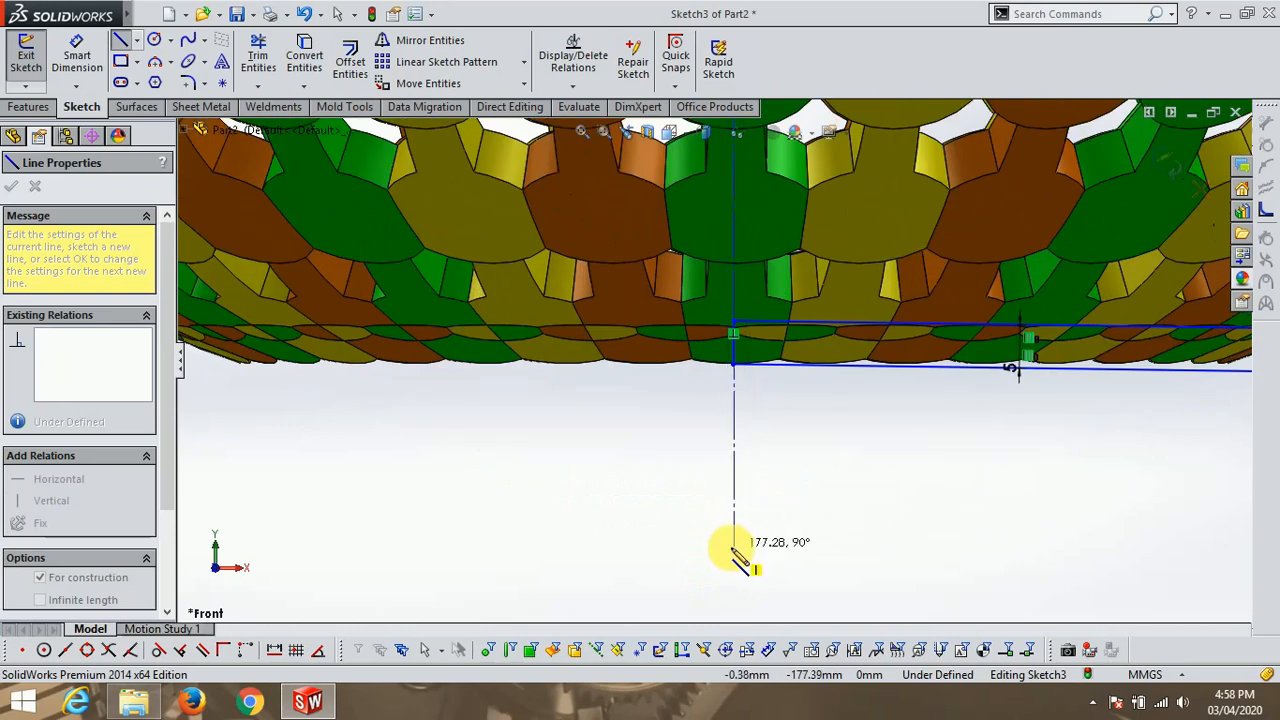
left_click(735, 550)
scroll(730, 343, "down", 4)
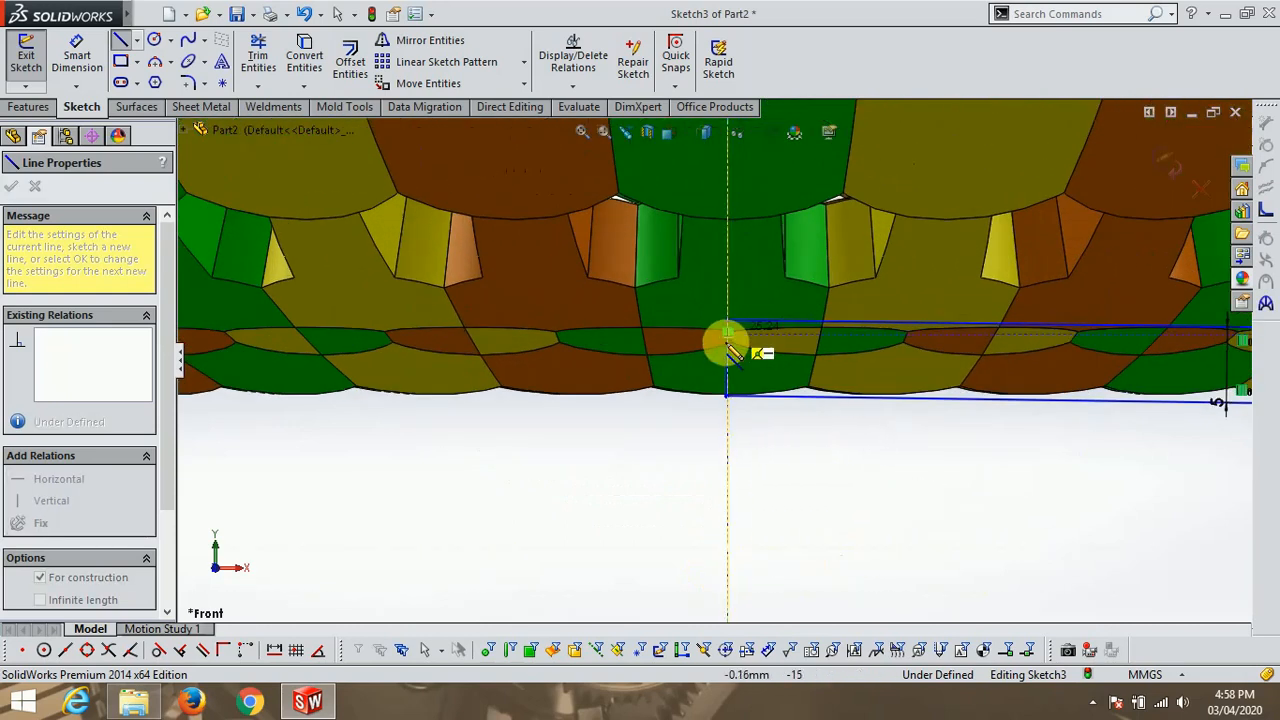
key("Escape")
Make the short inner line of the base profile collinear with the vertical centerline.
scroll(724, 320, "down", 3)
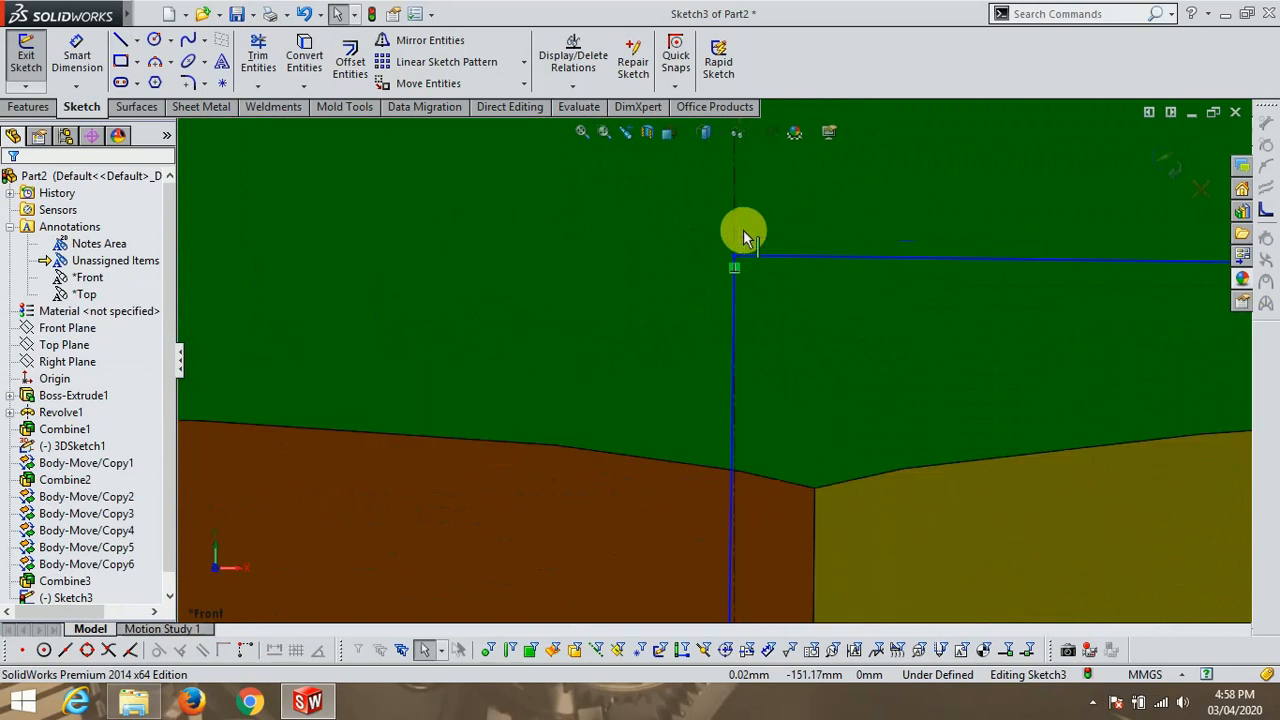
scroll(727, 243, "up", 6)
scroll(743, 548, "down", 4)
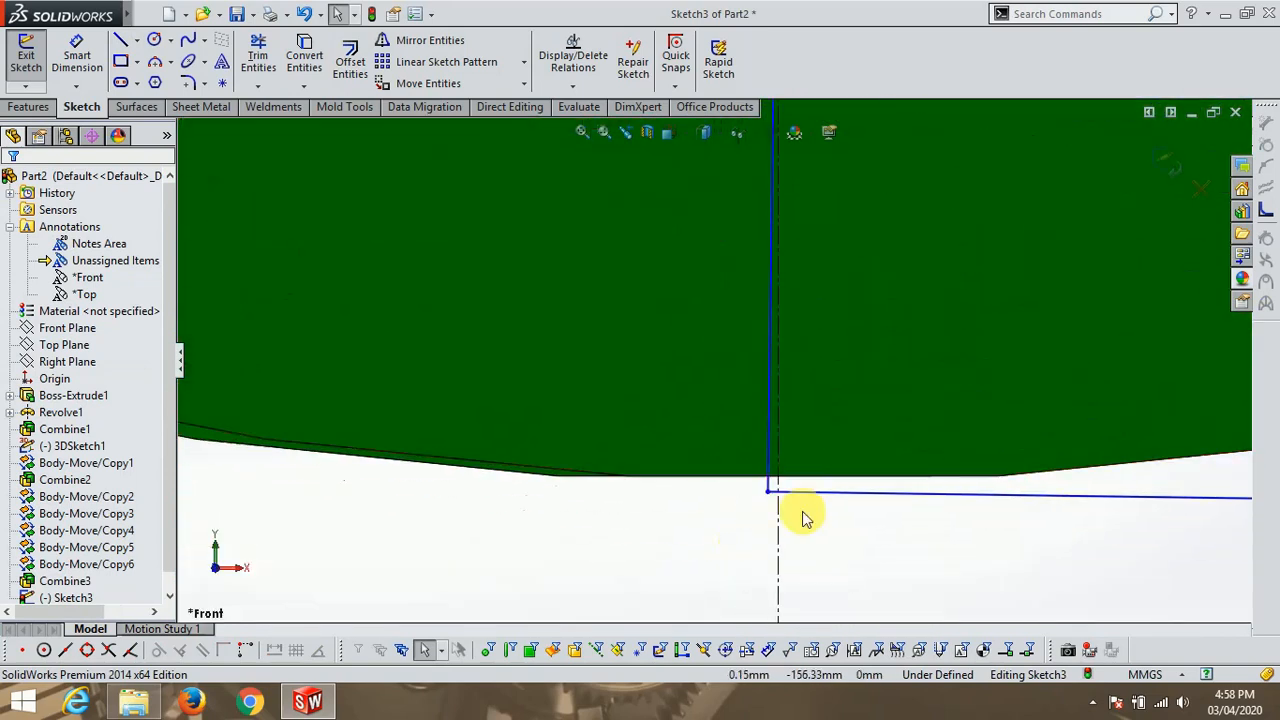
left_click(776, 458)
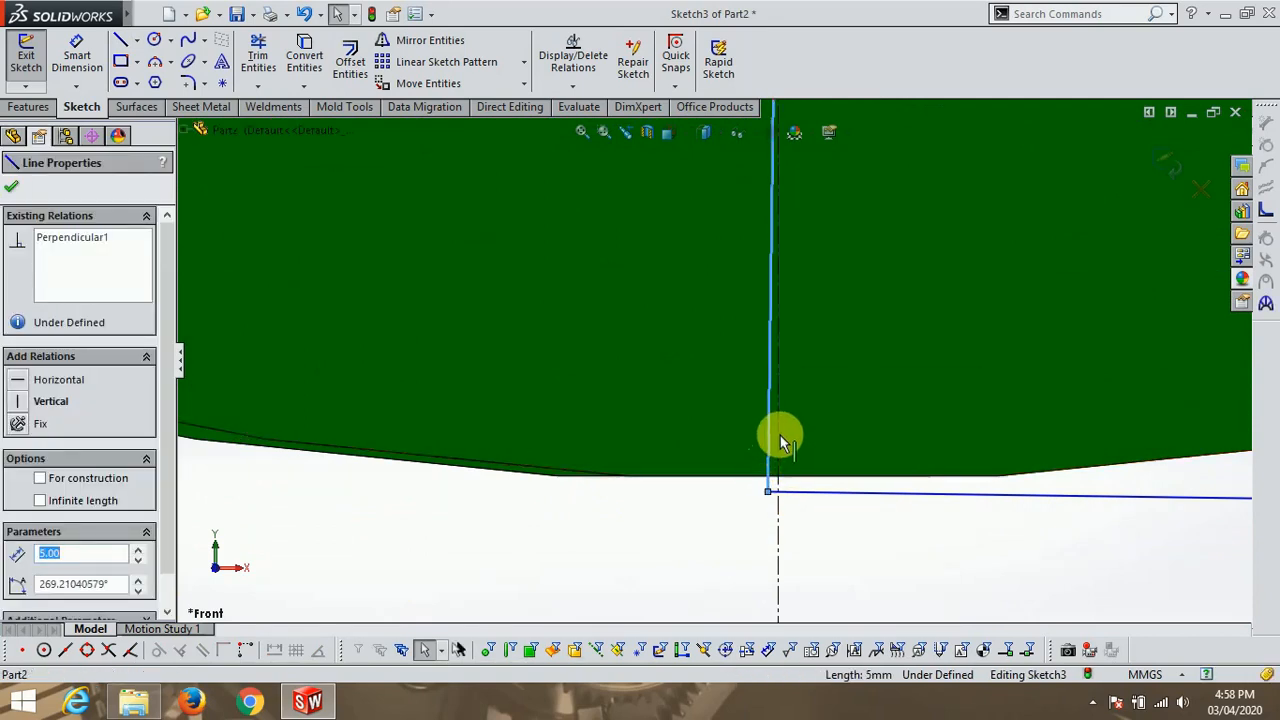
left_click(779, 431)
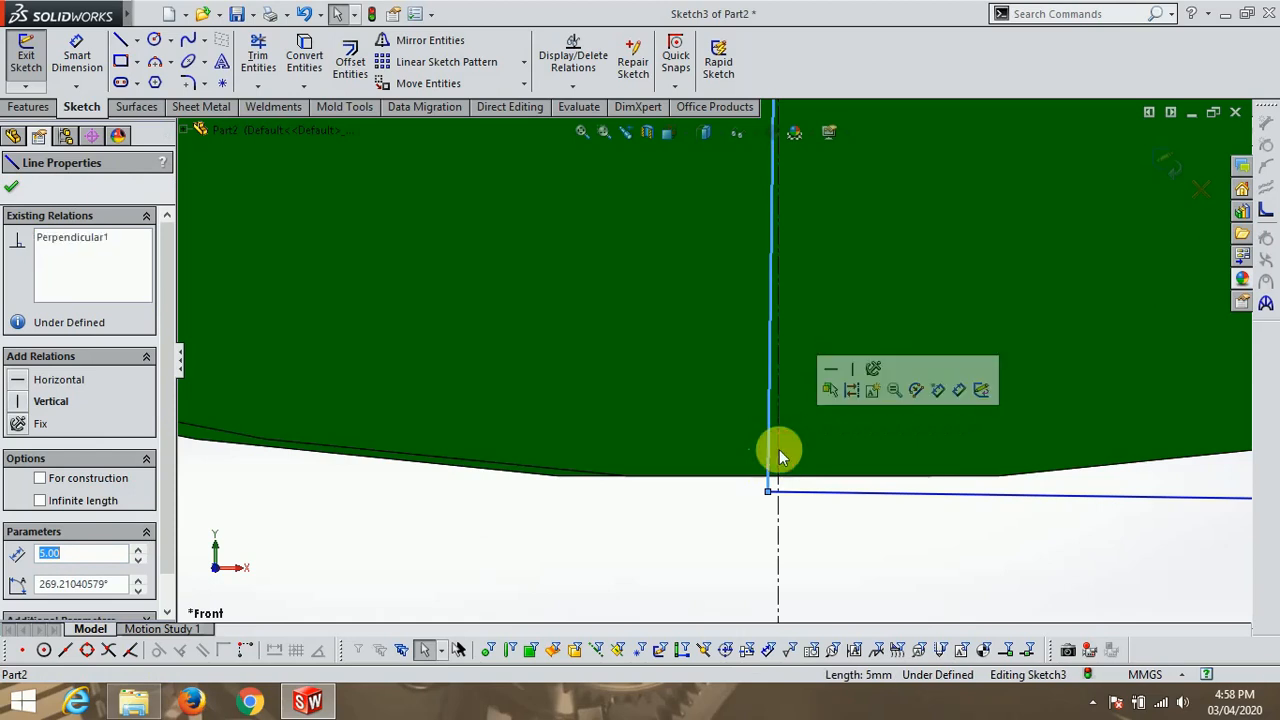
key("Escape")
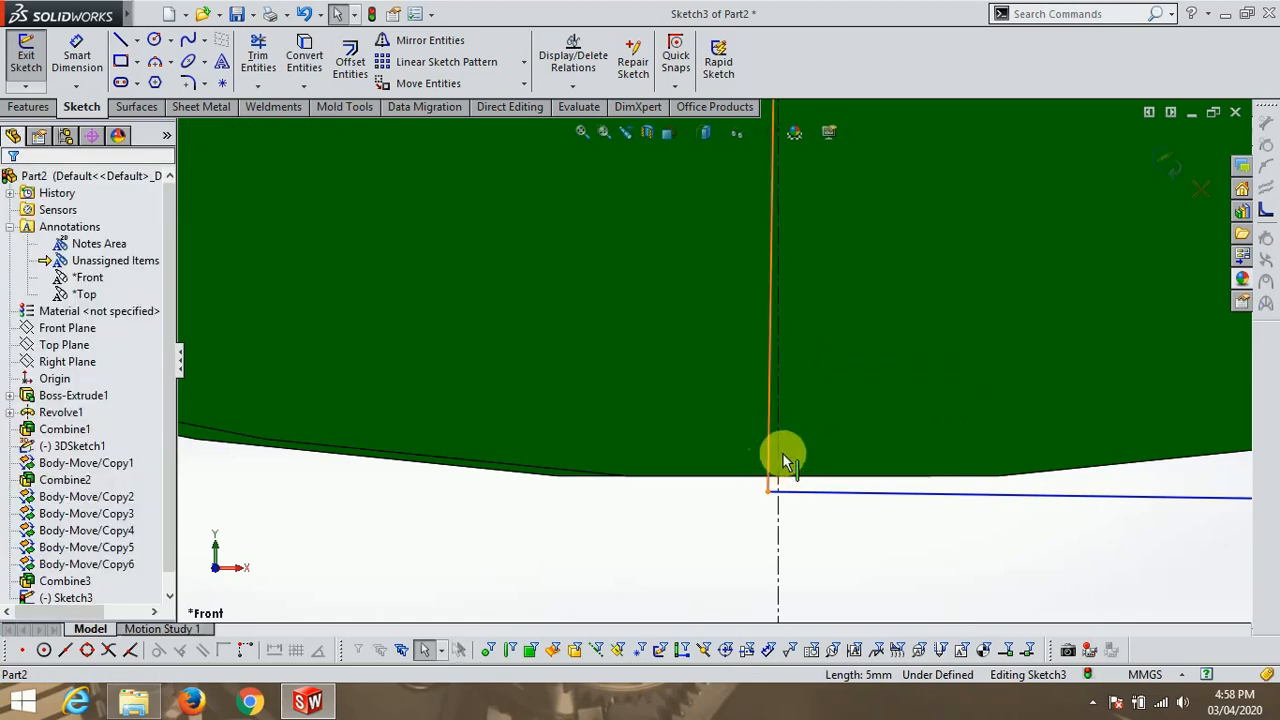
left_click(772, 470)
left_click(771, 468, "ctrl")
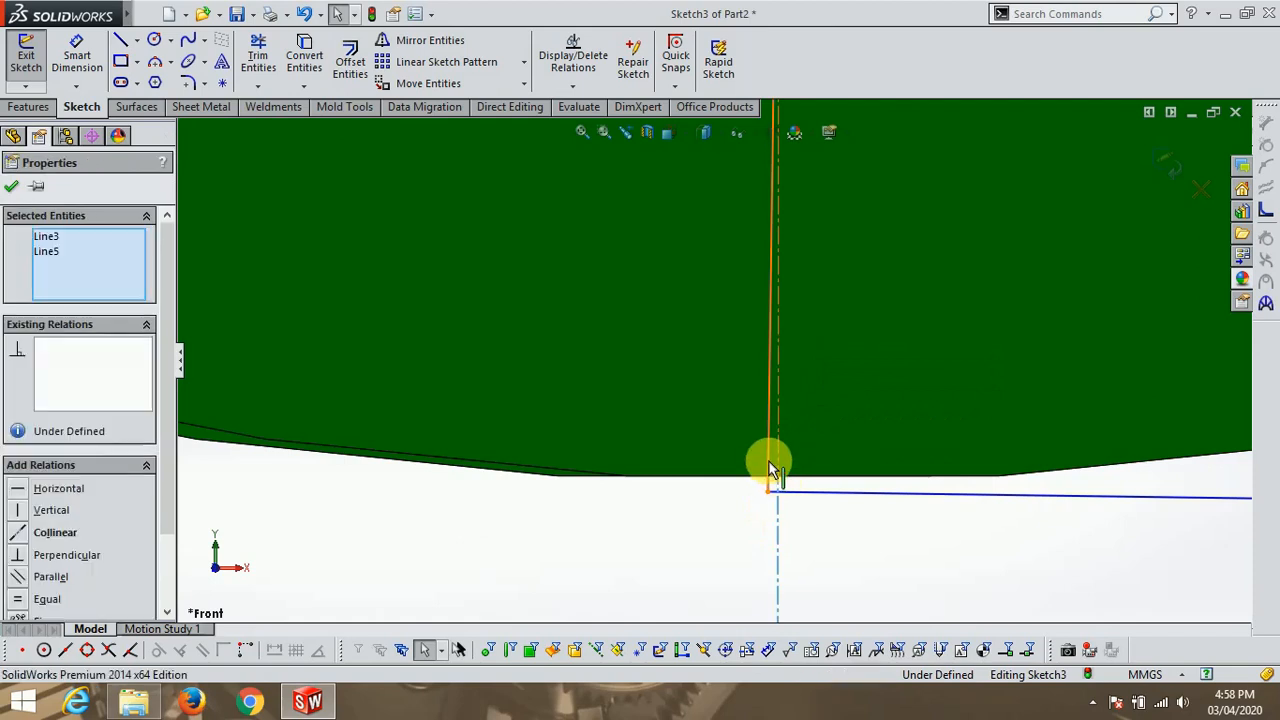
left_click(55, 533)
scroll(517, 535, "up", 5)
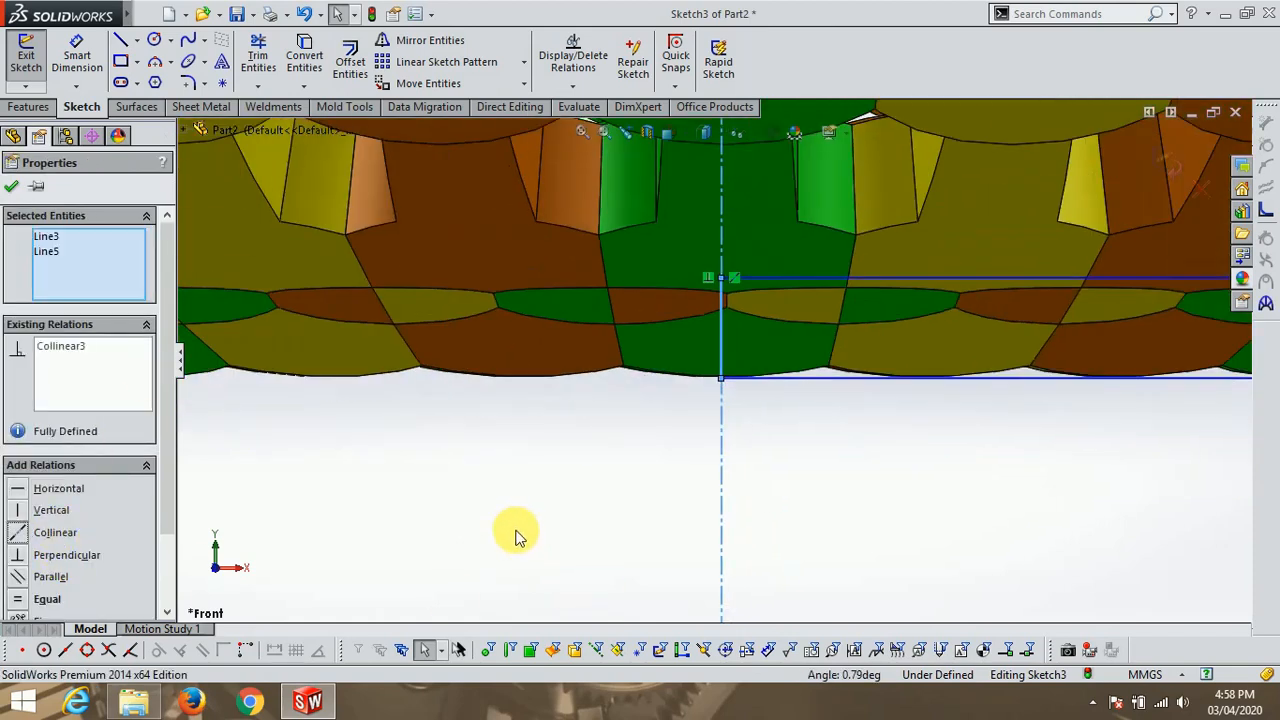
Sketch a circle of 5 mm radius centred on the lower base line, tangent to the upper line and reaching the lower line's outer end.
scroll(1094, 349, "down", 3)
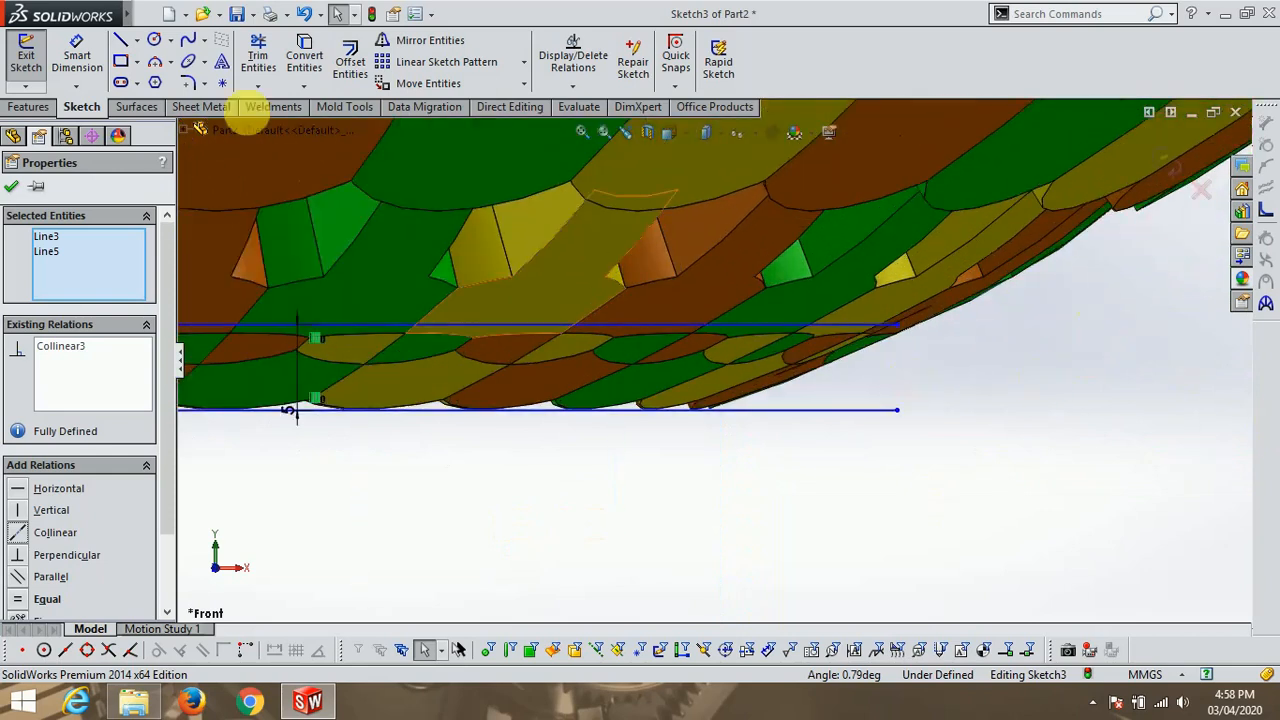
left_click(248, 64)
left_click(155, 40)
scroll(850, 330, "down", 5)
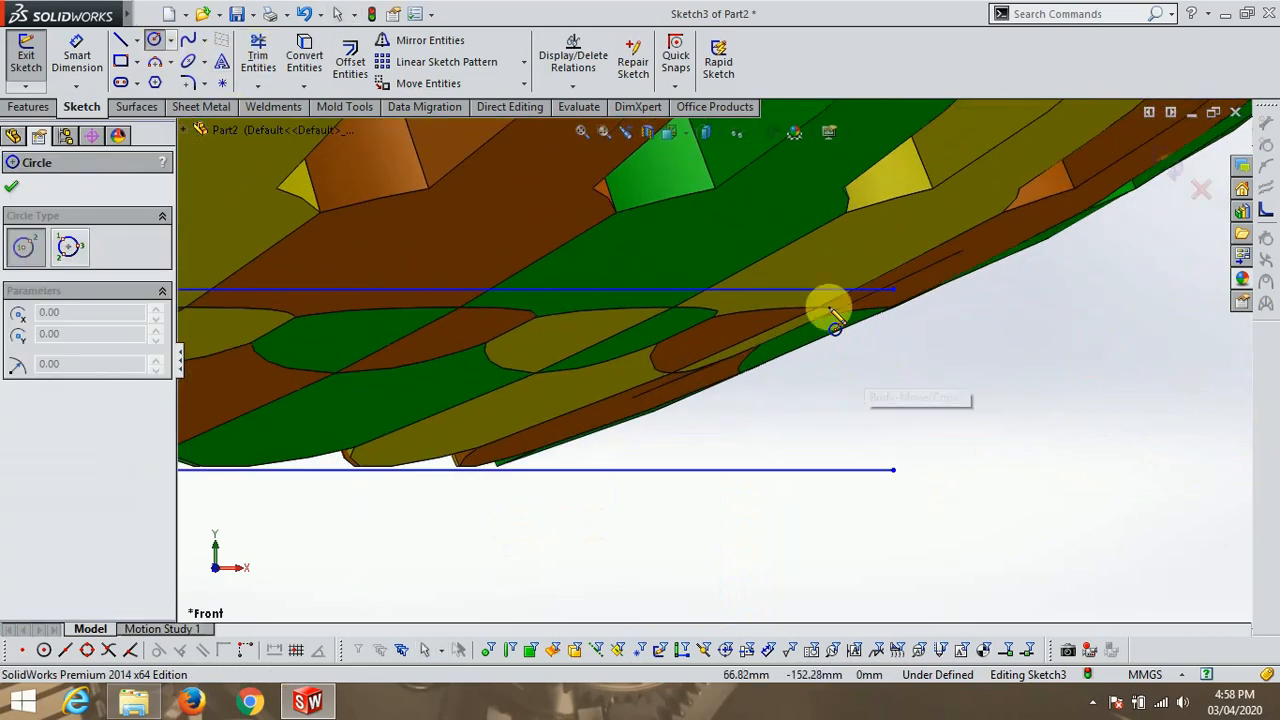
left_click(714, 470)
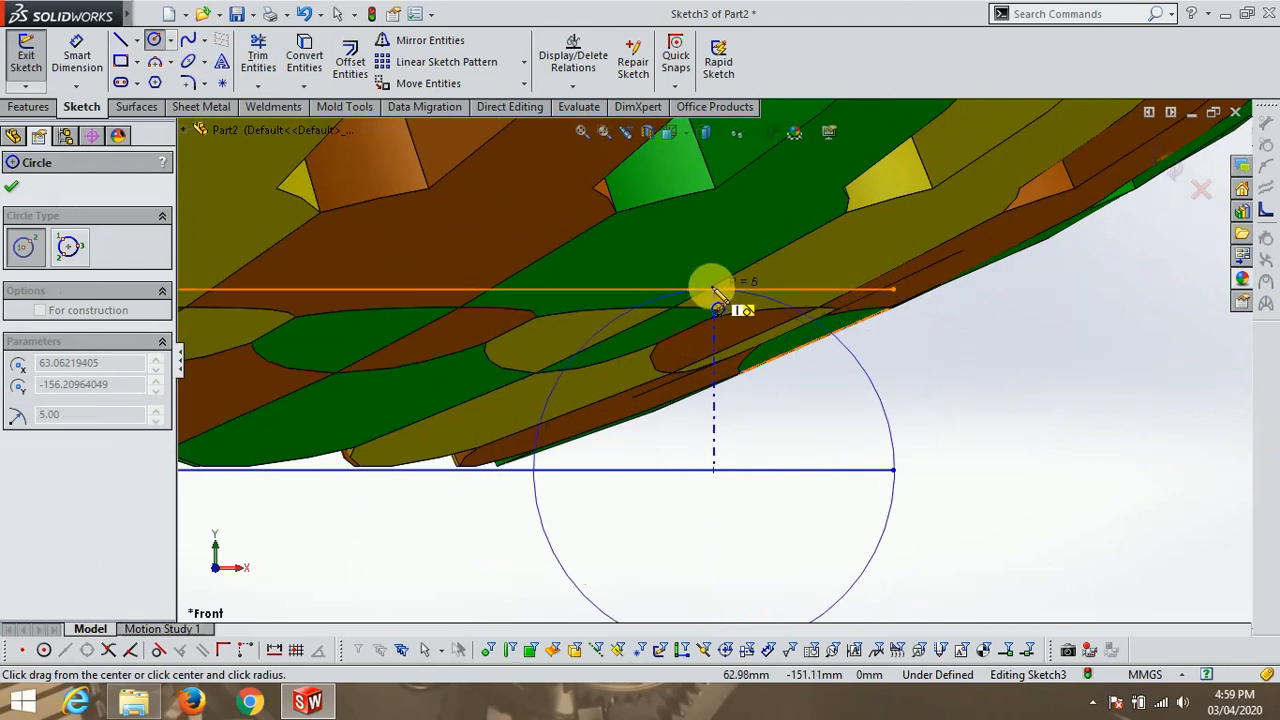
left_click(676, 298)
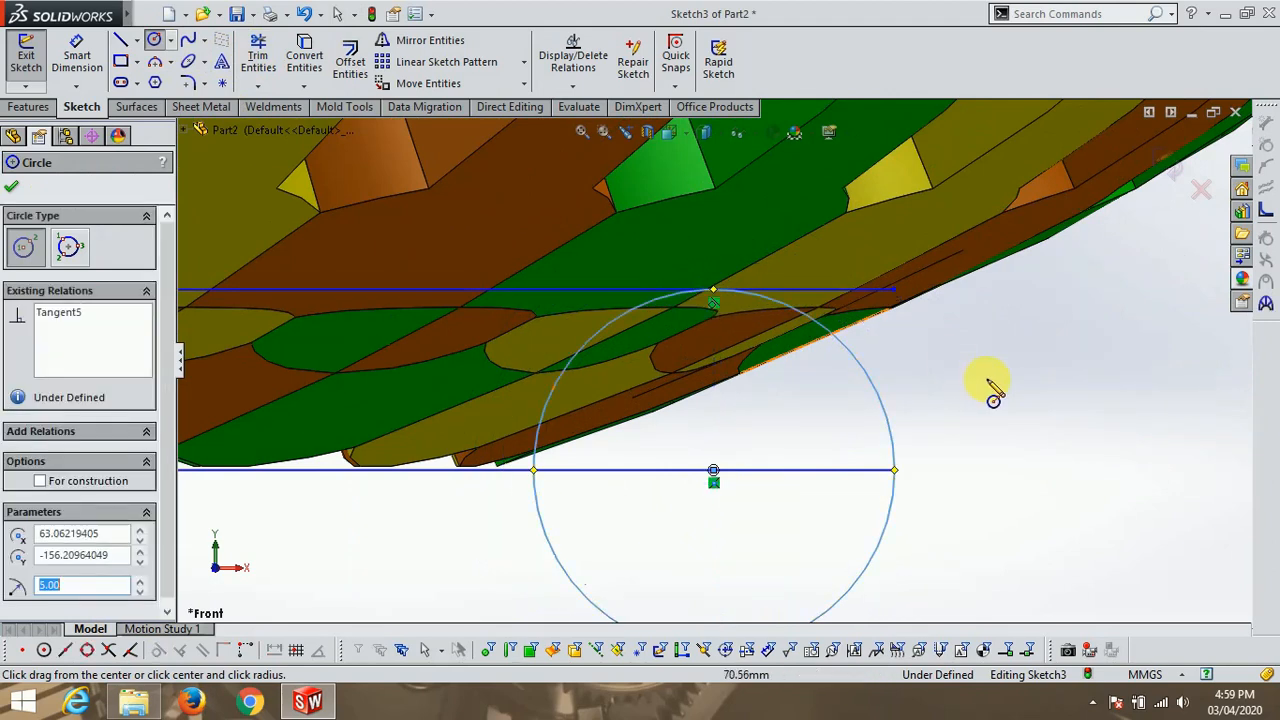
scroll(990, 390, "up", 6)
scroll(630, 340, "down", 2)
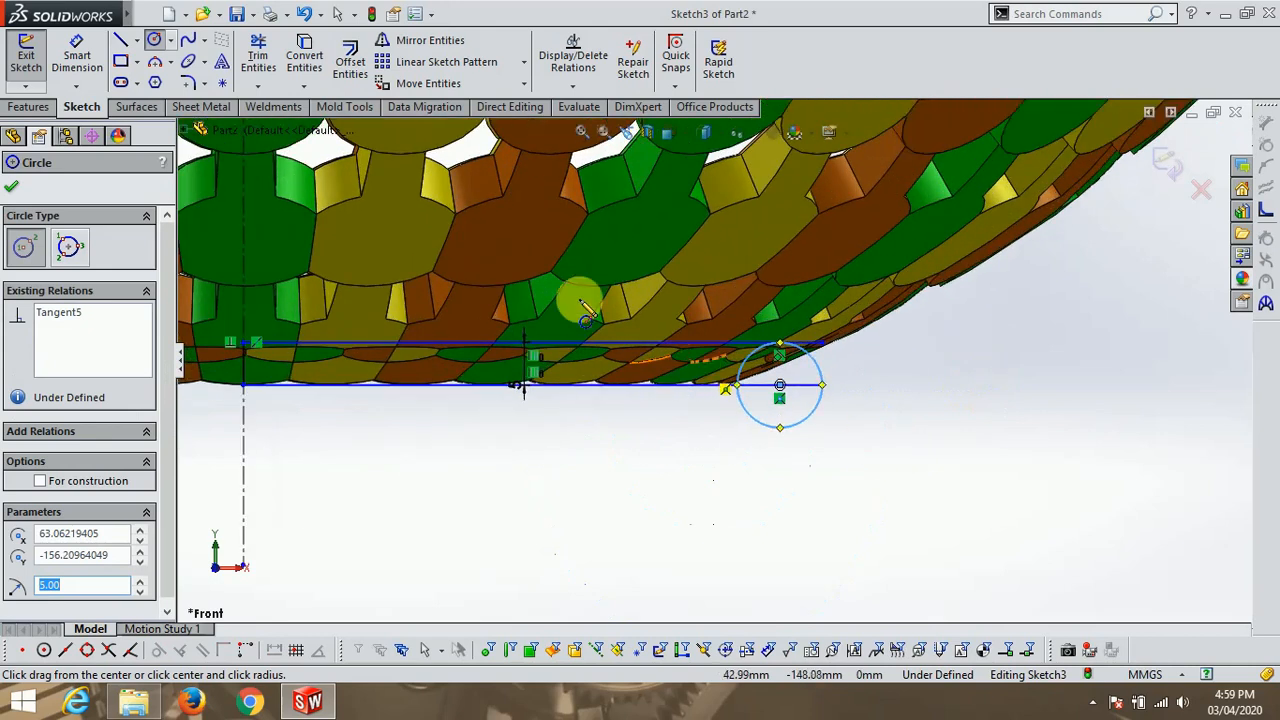
key("Escape")
Trim the upper base line beyond the circle's tangent point and the part of the lower line inside the circle, using Trim to closest.
scroll(771, 351, "down", 4)
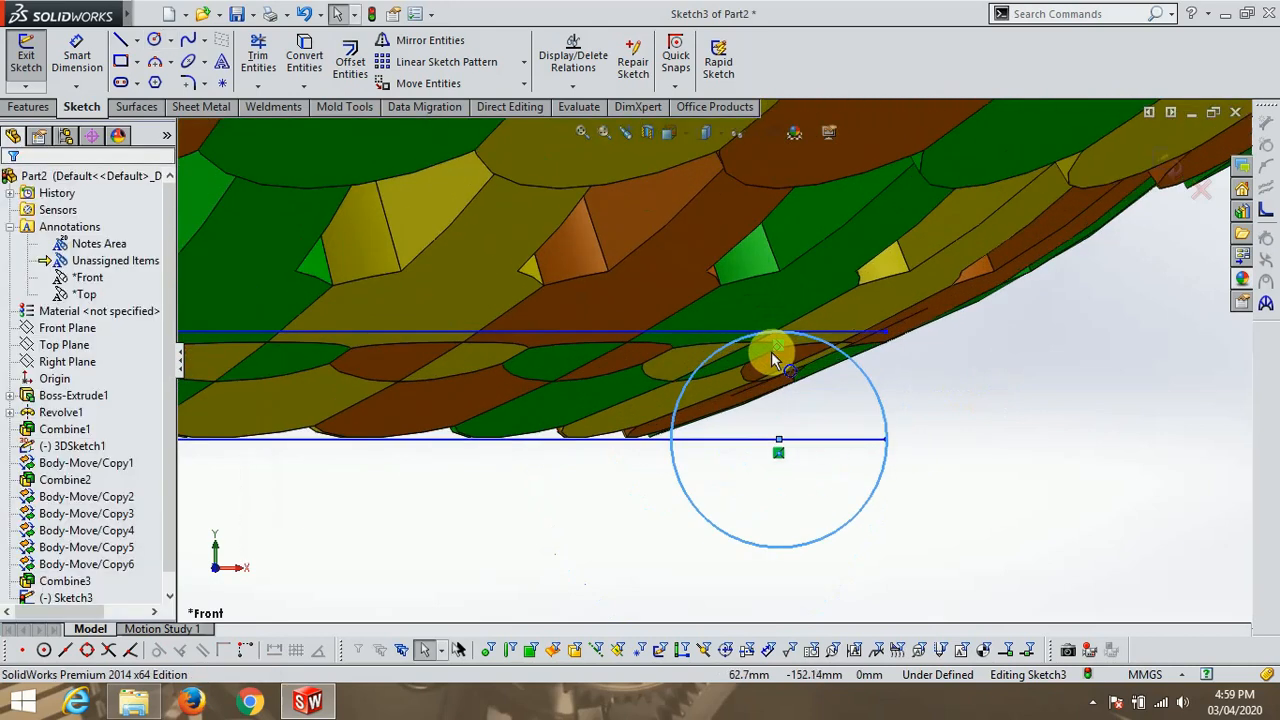
left_click(266, 57)
scroll(800, 335, "down", 2)
left_click(827, 329)
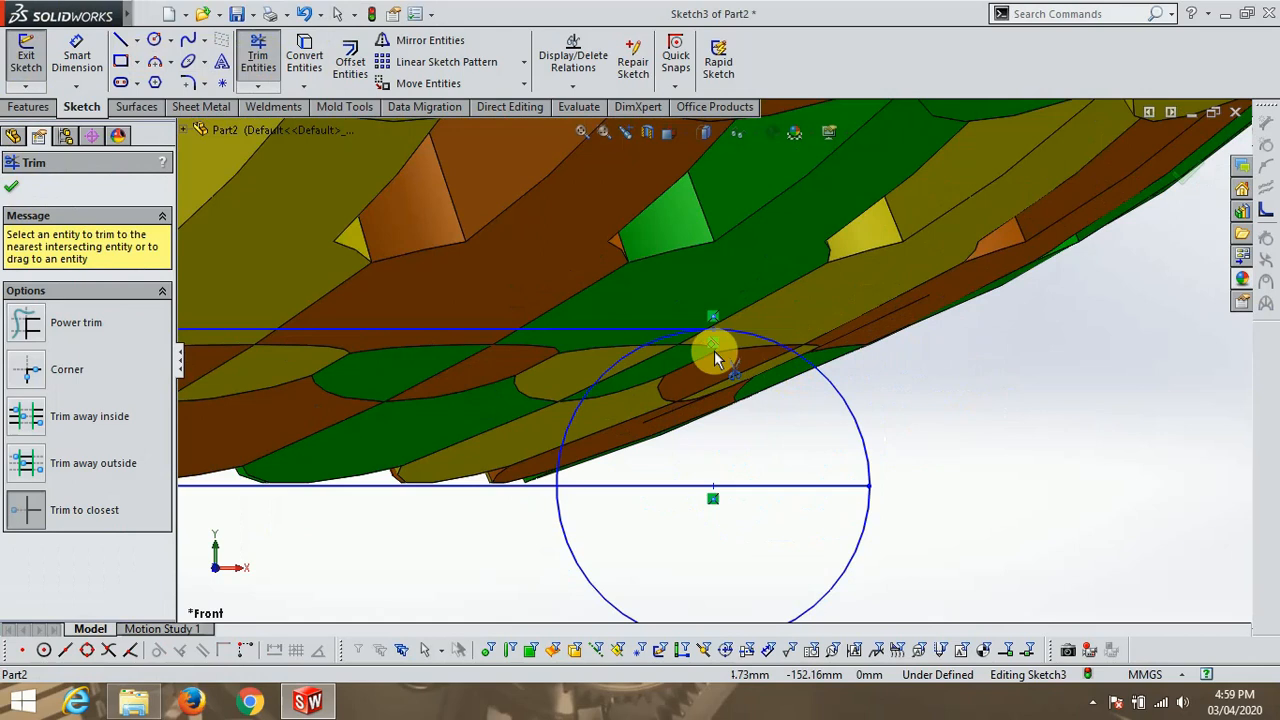
left_click(777, 487)
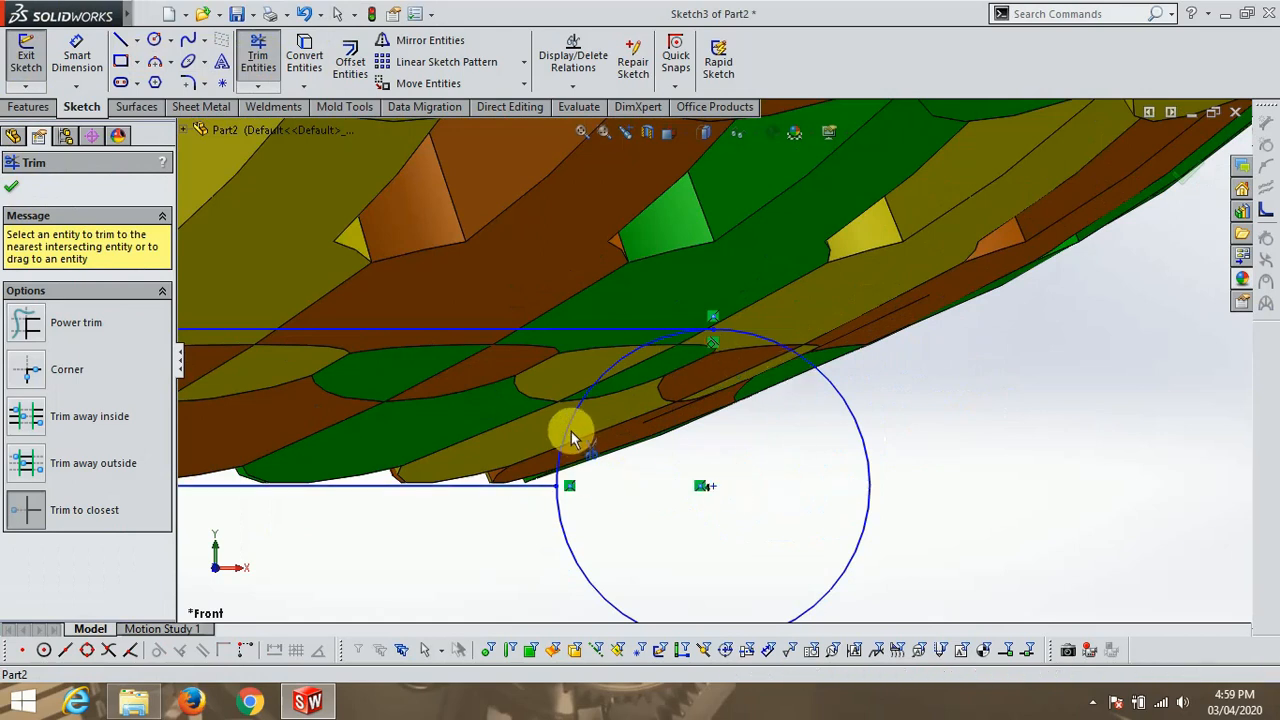
scroll(1051, 417, "up", 8)
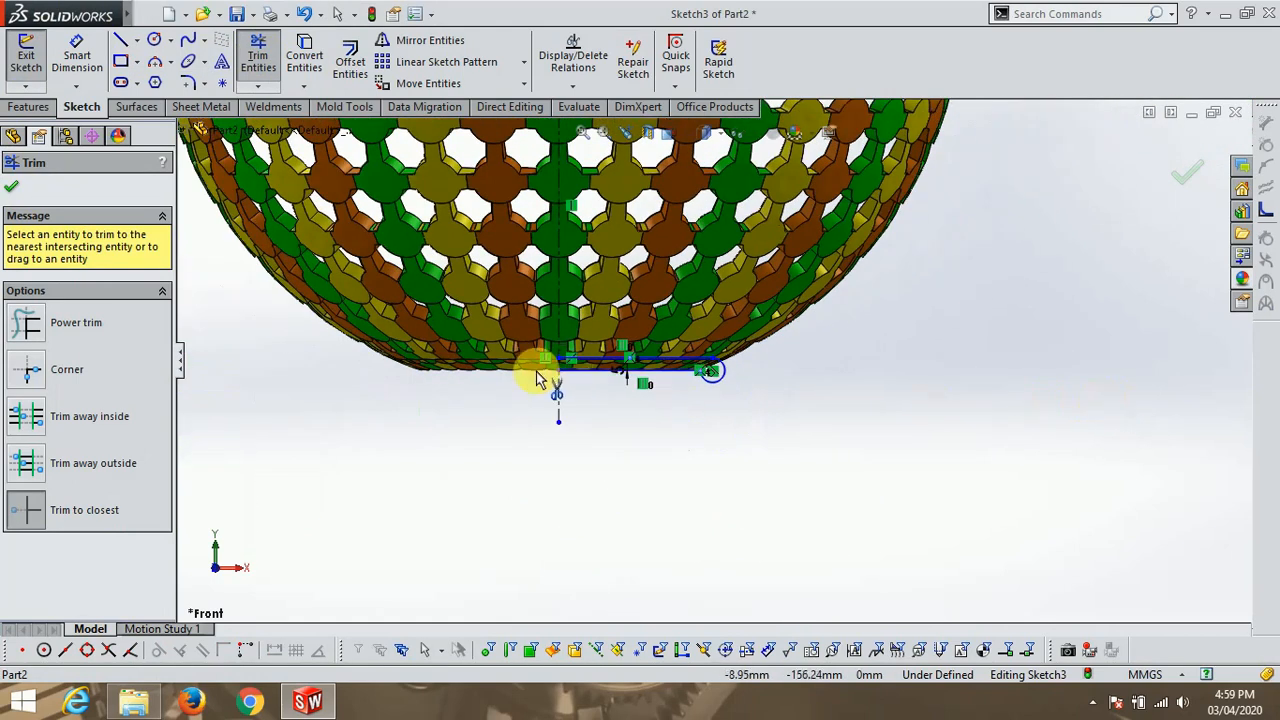
scroll(537, 378, "down", 5)
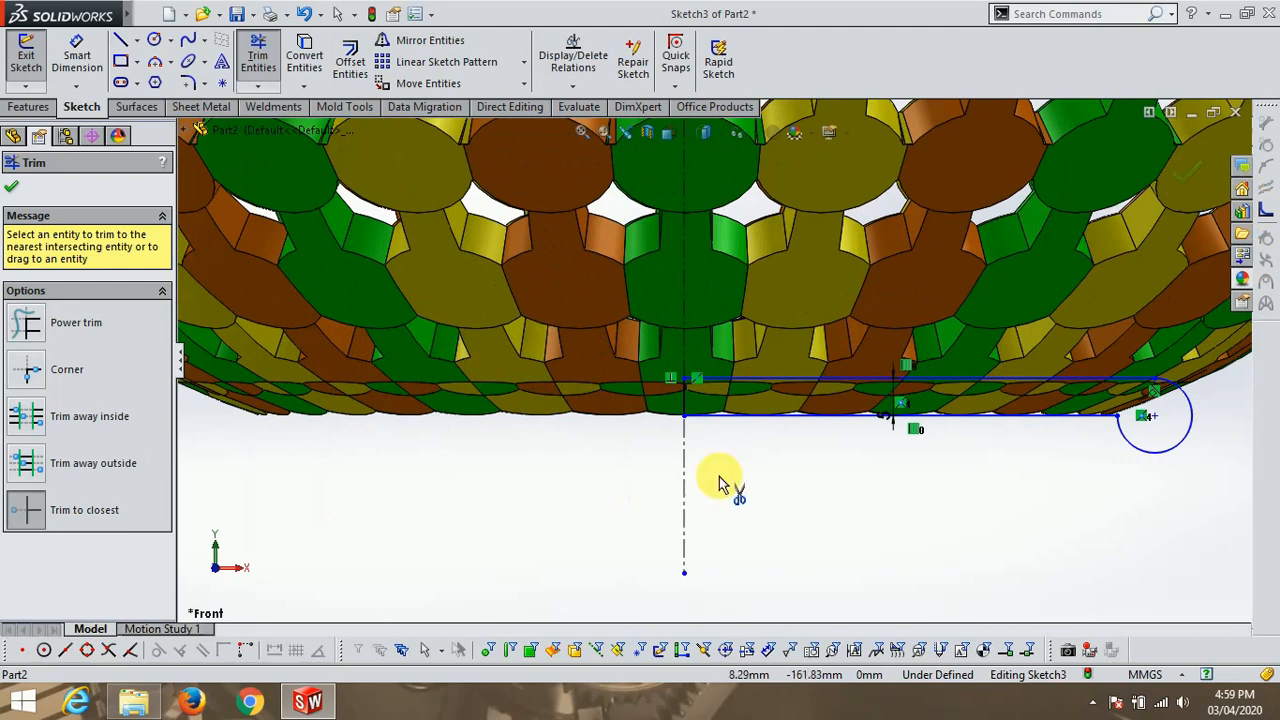
scroll(740, 430, "up", 3)
scroll(757, 385, "down", 3)
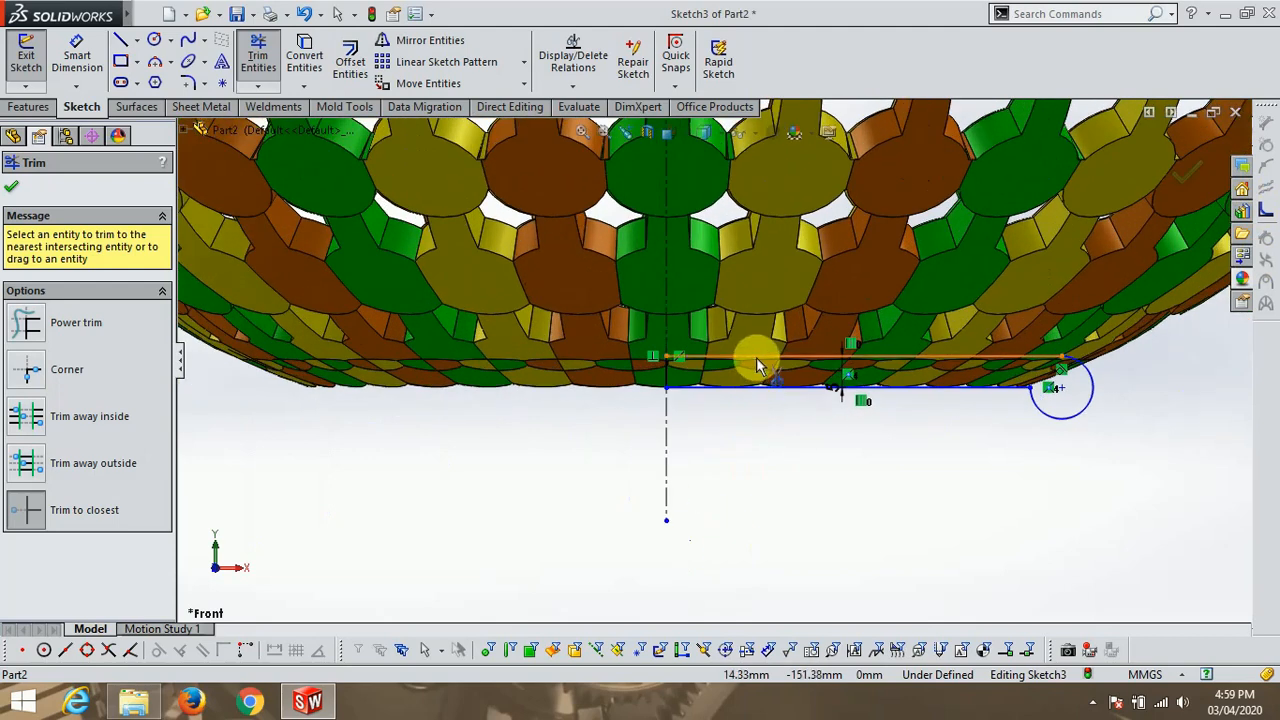
Dimension the vertical distance between the origin and the upper base line as 150.50 mm.
left_click(92, 62)
left_click(728, 362)
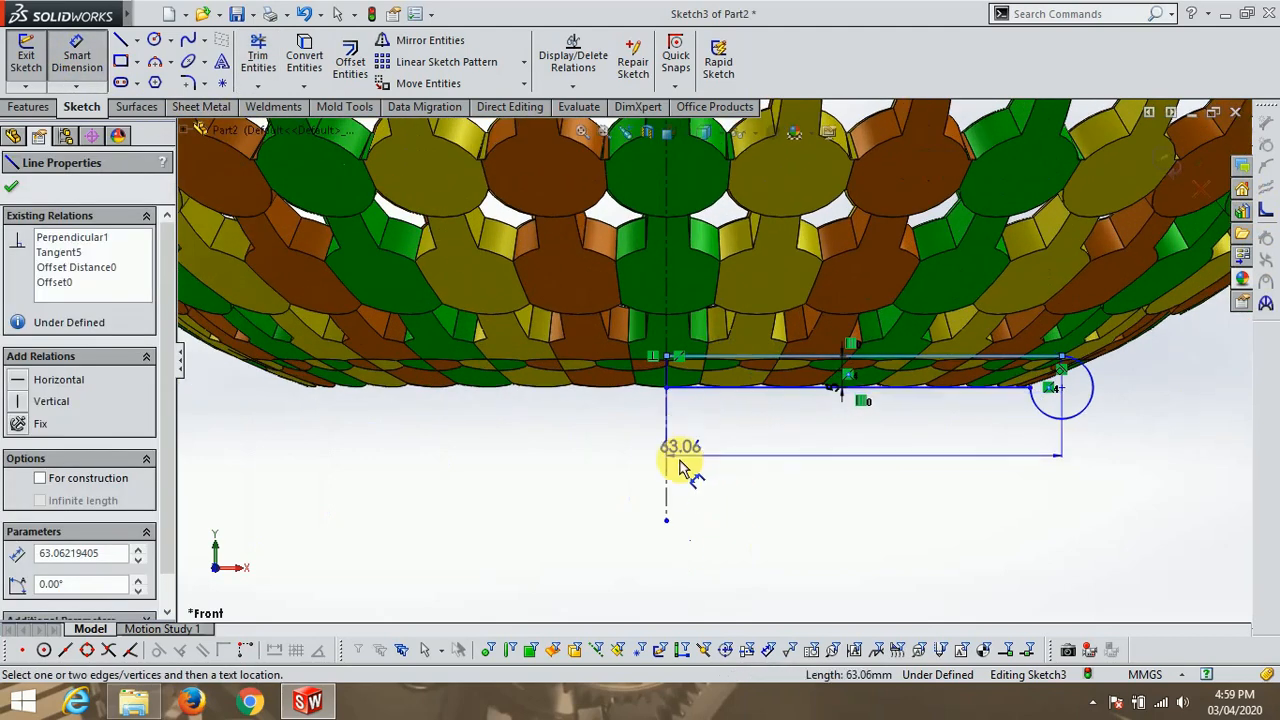
scroll(760, 370, "up", 5)
scroll(693, 104, "down", 1)
scroll(693, 104, "down", 6)
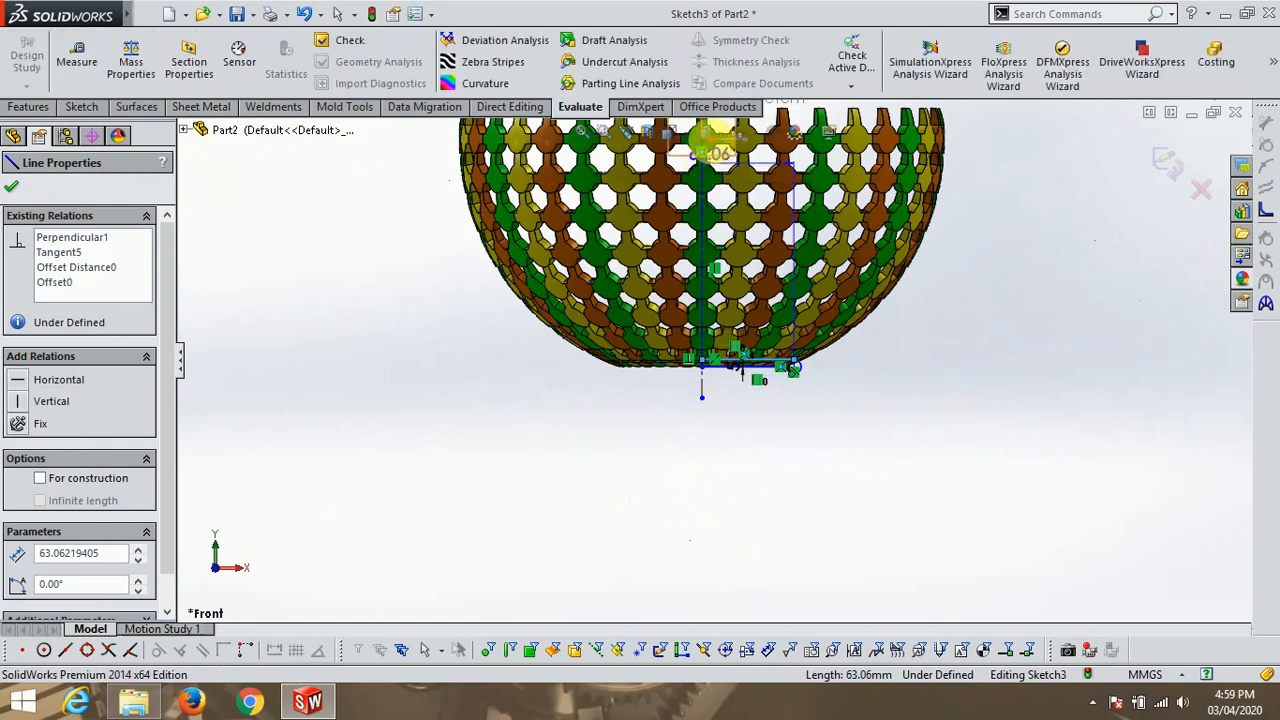
scroll(686, 180, "down", 10)
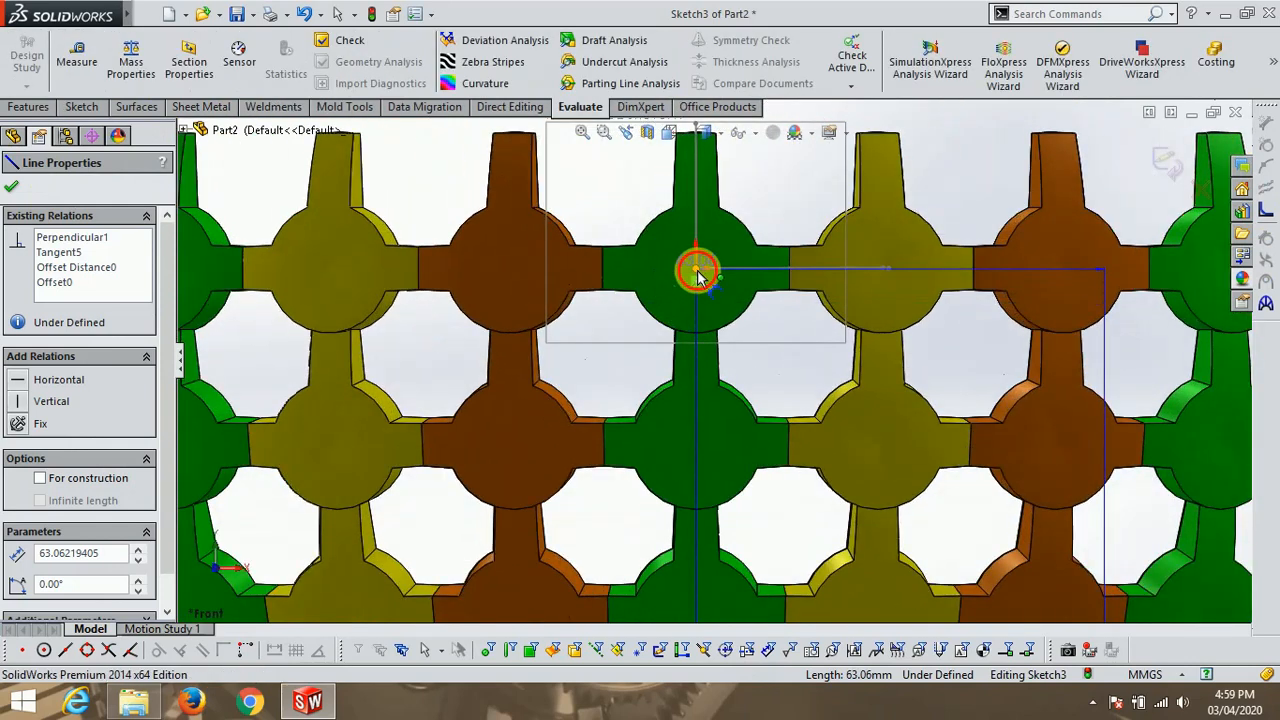
left_click(697, 275)
scroll(709, 251, "up", 5)
scroll(663, 423, "down", 6)
left_click(684, 547)
type("150.50")
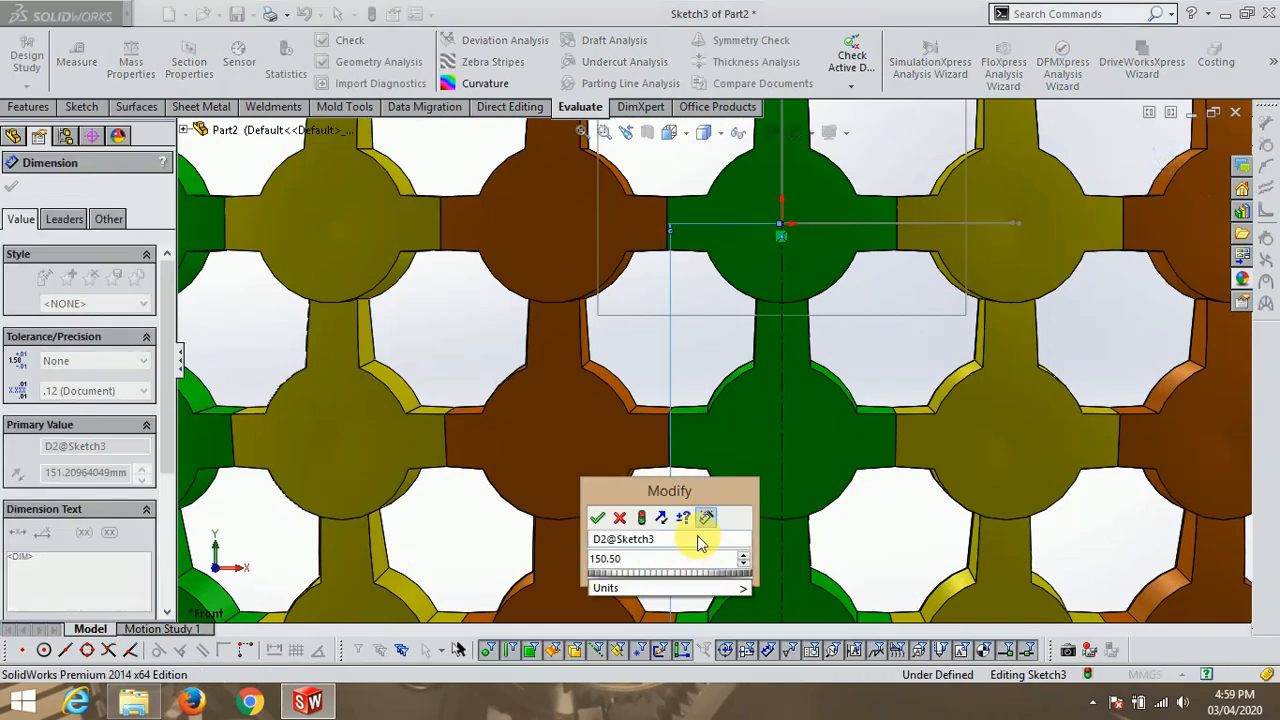
key("Return")
scroll(681, 423, "up", 5)
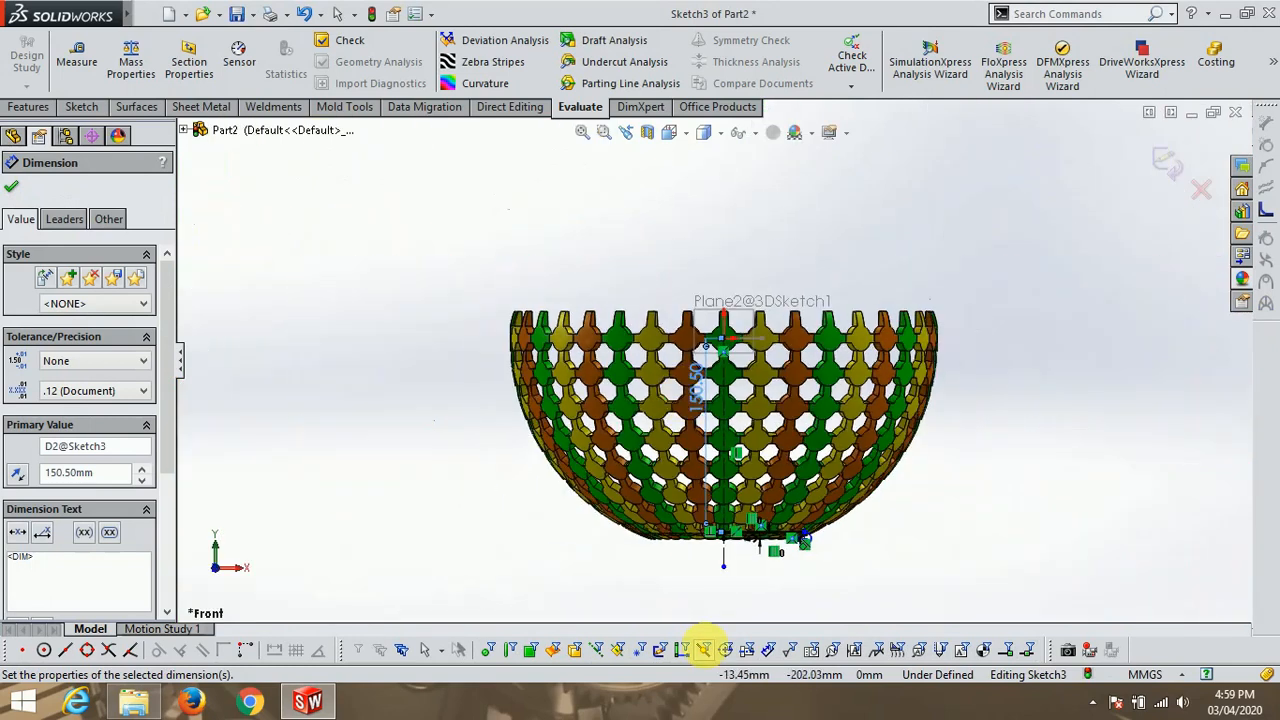
Set the vertical distance from the origin to the upper base line to 151.50 mm and exit the sketch.
scroll(760, 520, "down", 6)
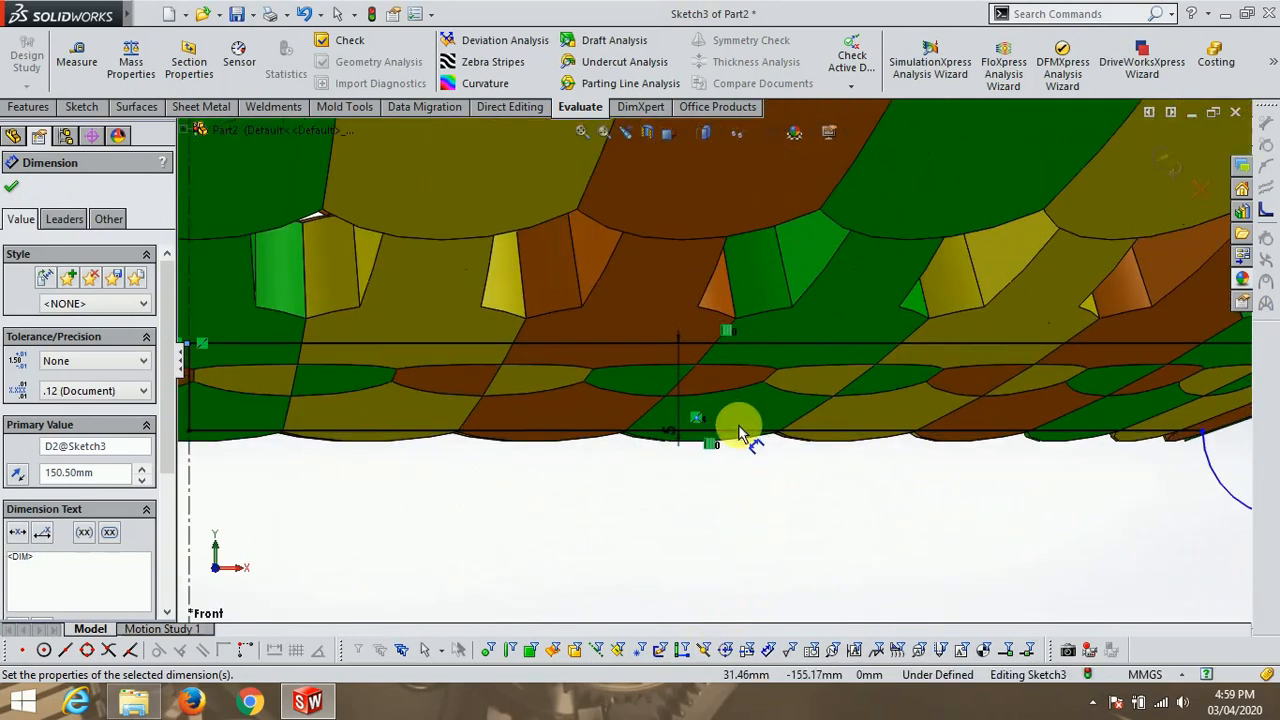
scroll(737, 423, "up", 2)
scroll(663, 320, "up", 4)
scroll(651, 288, "down", 2)
double_click(668, 312)
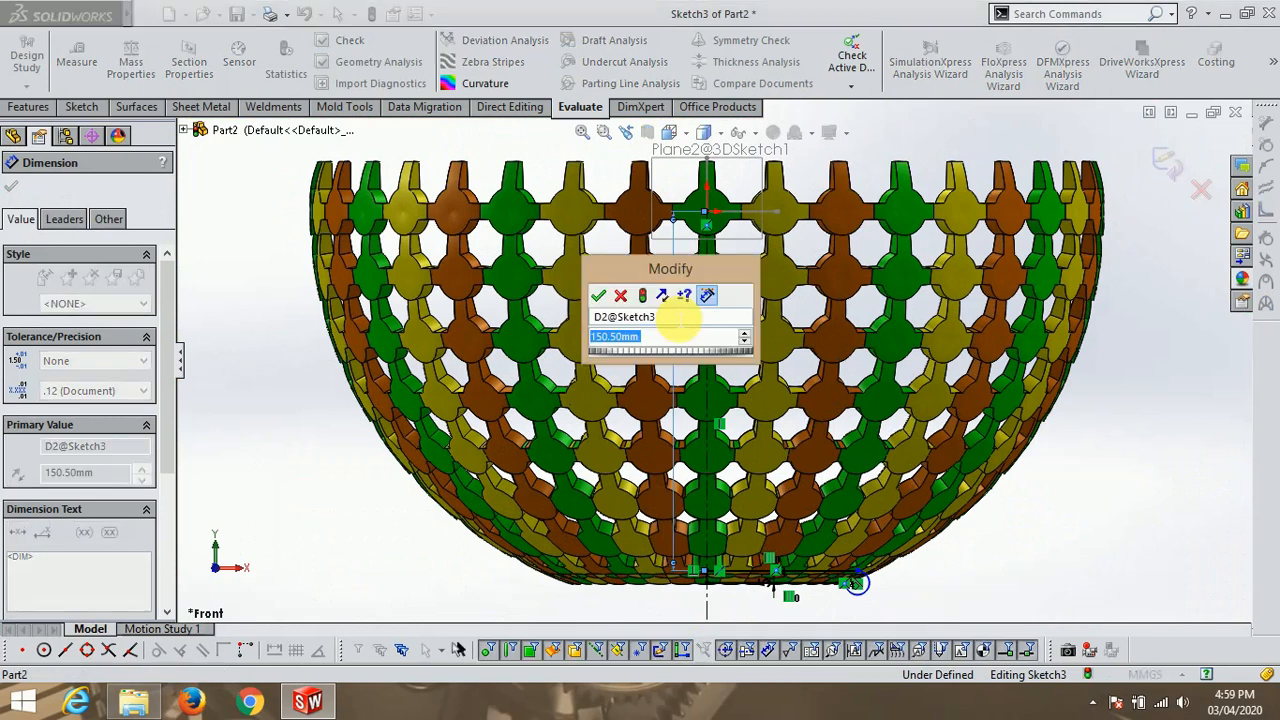
type("151.50")
key("Return")
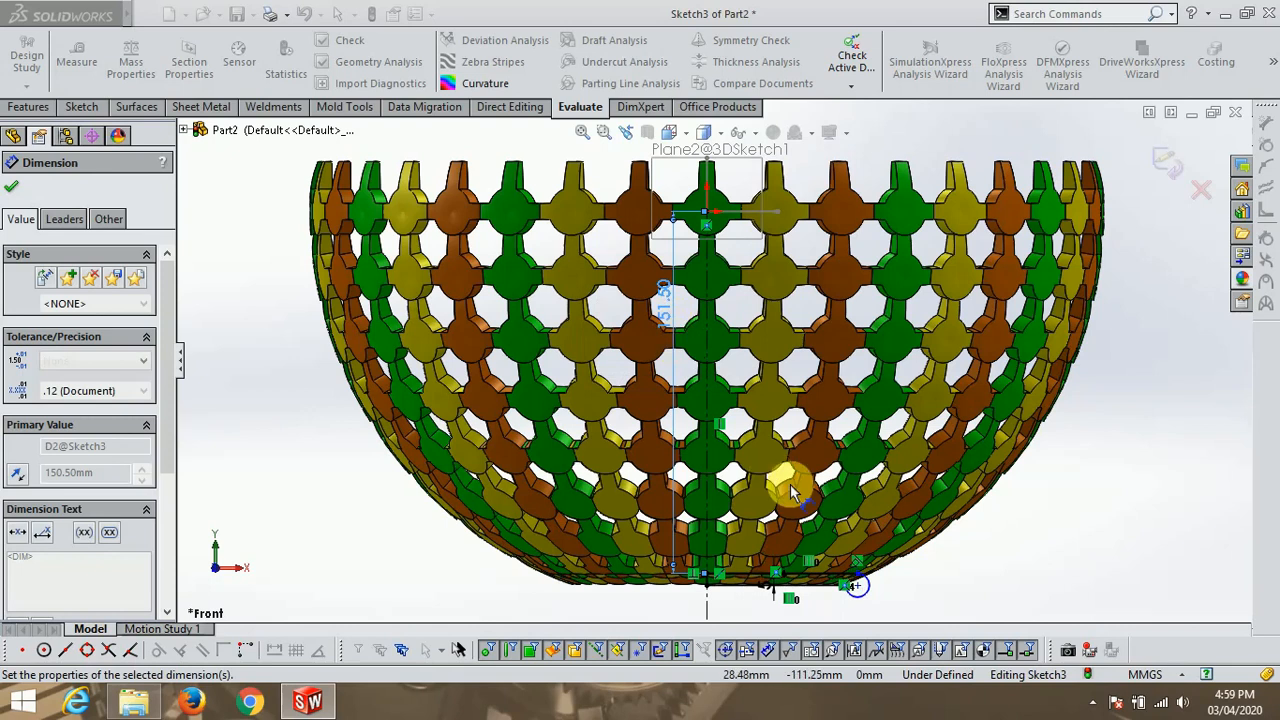
scroll(834, 587, "down", 7)
scroll(1000, 449, "up", 5)
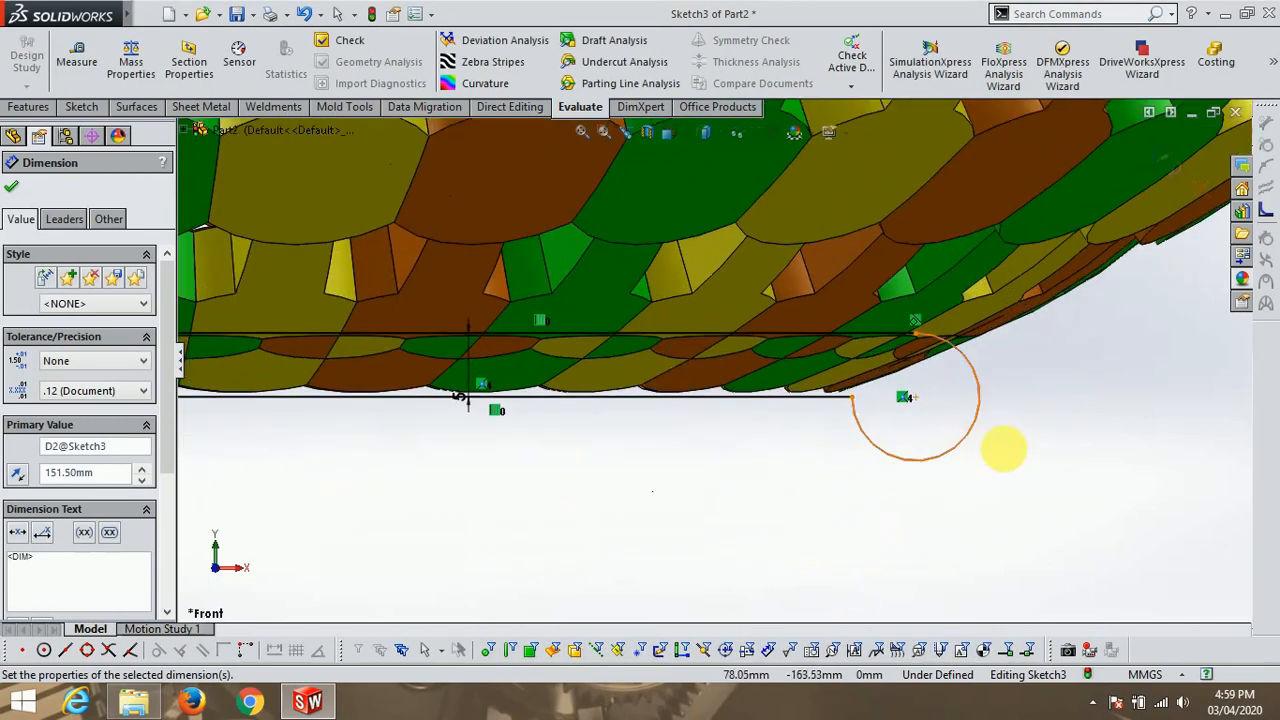
left_click(1166, 166)
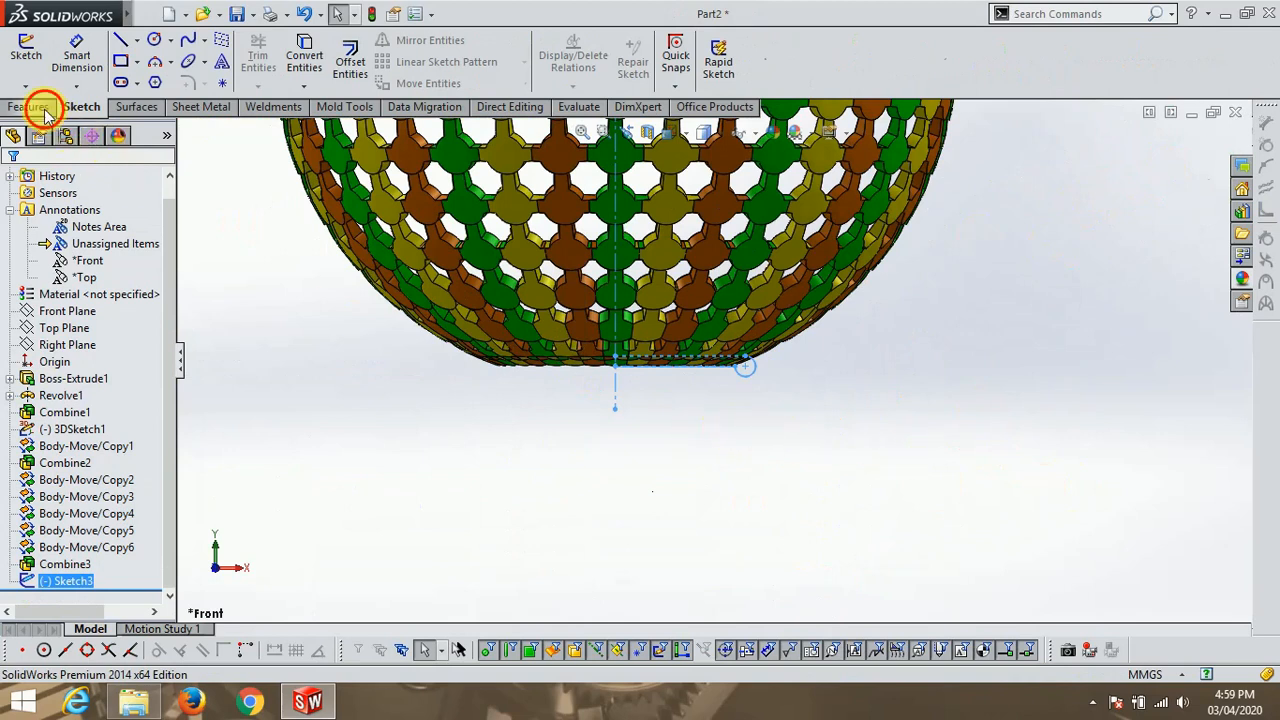
Revolve the base profile 360 degrees about the vertical centerline with the result merged.
left_click(44, 112)
left_click(93, 63)
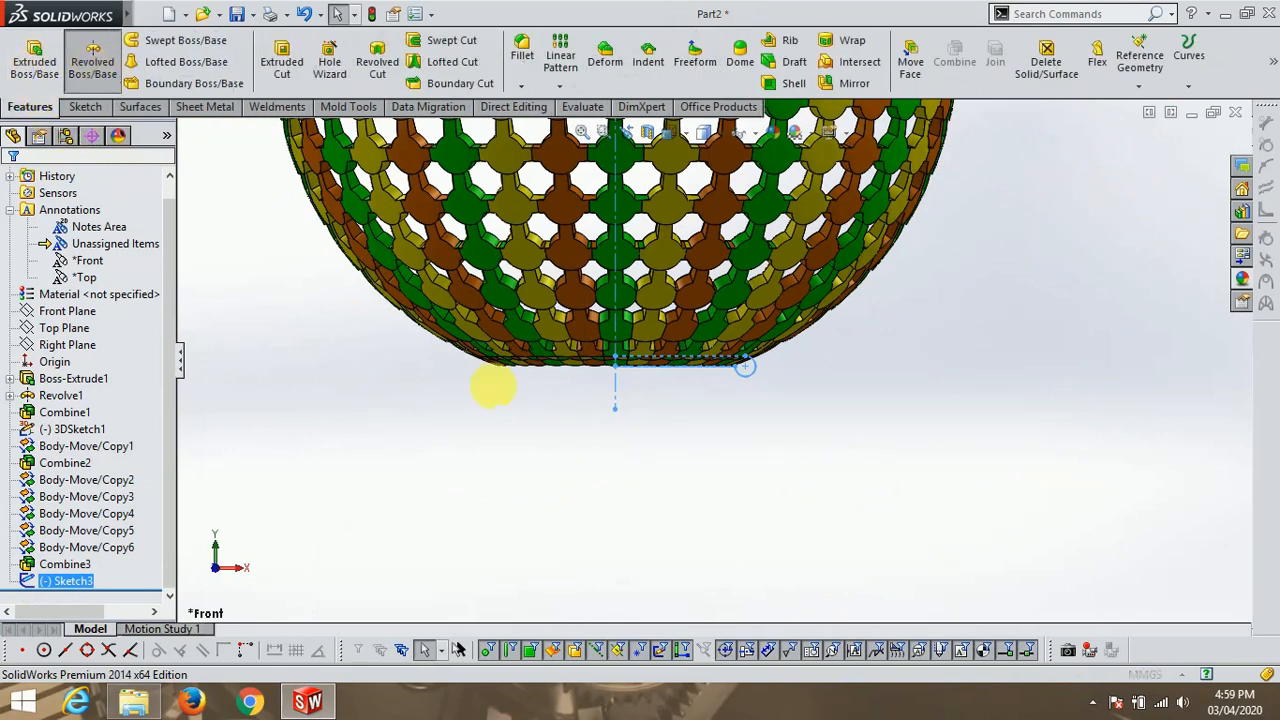
scroll(606, 320, "down", 4)
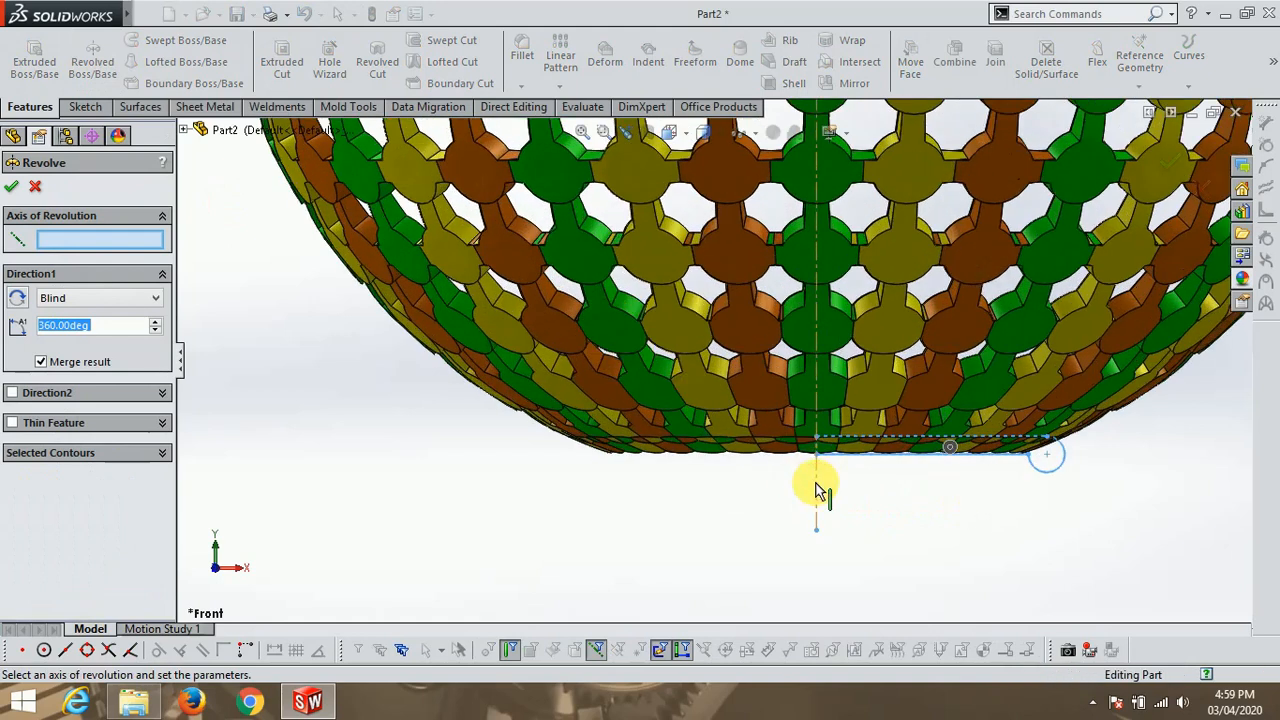
left_click(816, 488)
left_click(1170, 163)
Examine how the revolved base meets the bowl from above, from the side and from the front.
scroll(910, 492, "up", 3)
middle_click_drag(920, 494, 908, 629)
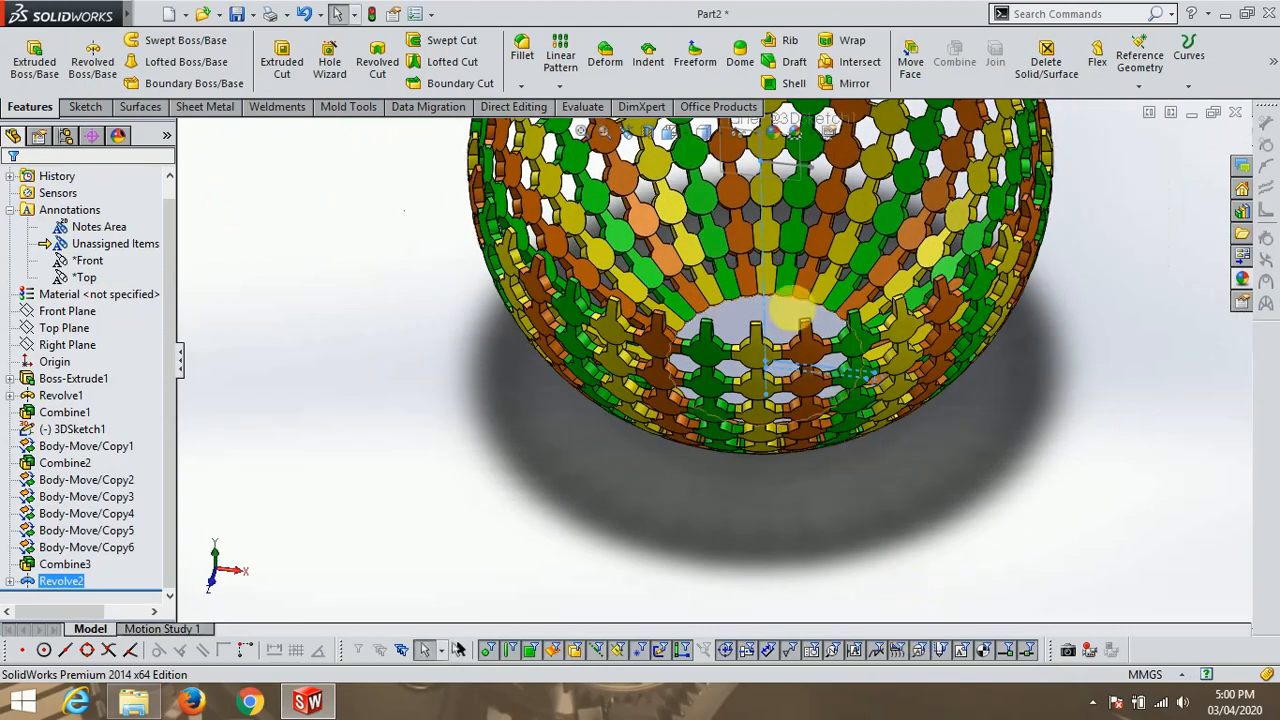
scroll(786, 323, "down", 5)
scroll(790, 334, "up", 6)
middle_click_drag(737, 486, 755, 376)
scroll(755, 376, "up", 4)
scroll(687, 451, "down", 1)
middle_click_drag(687, 451, 657, 437)
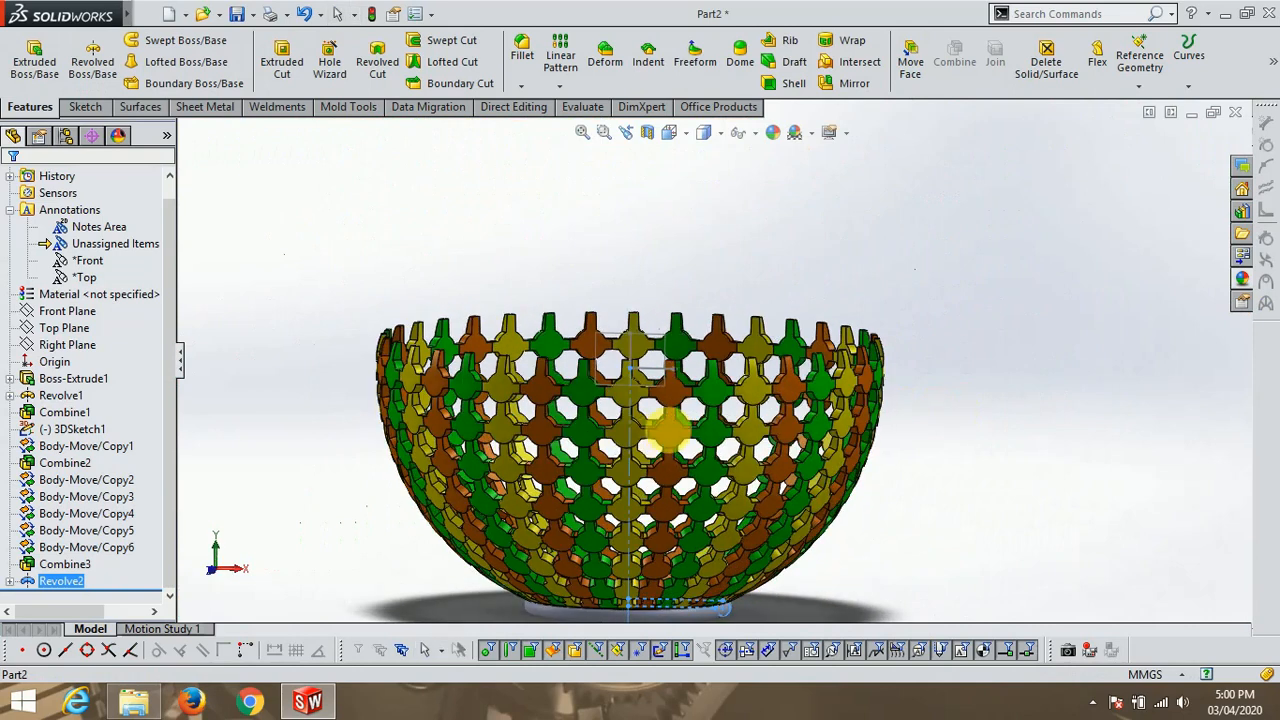
left_click(670, 135)
left_click(689, 208)
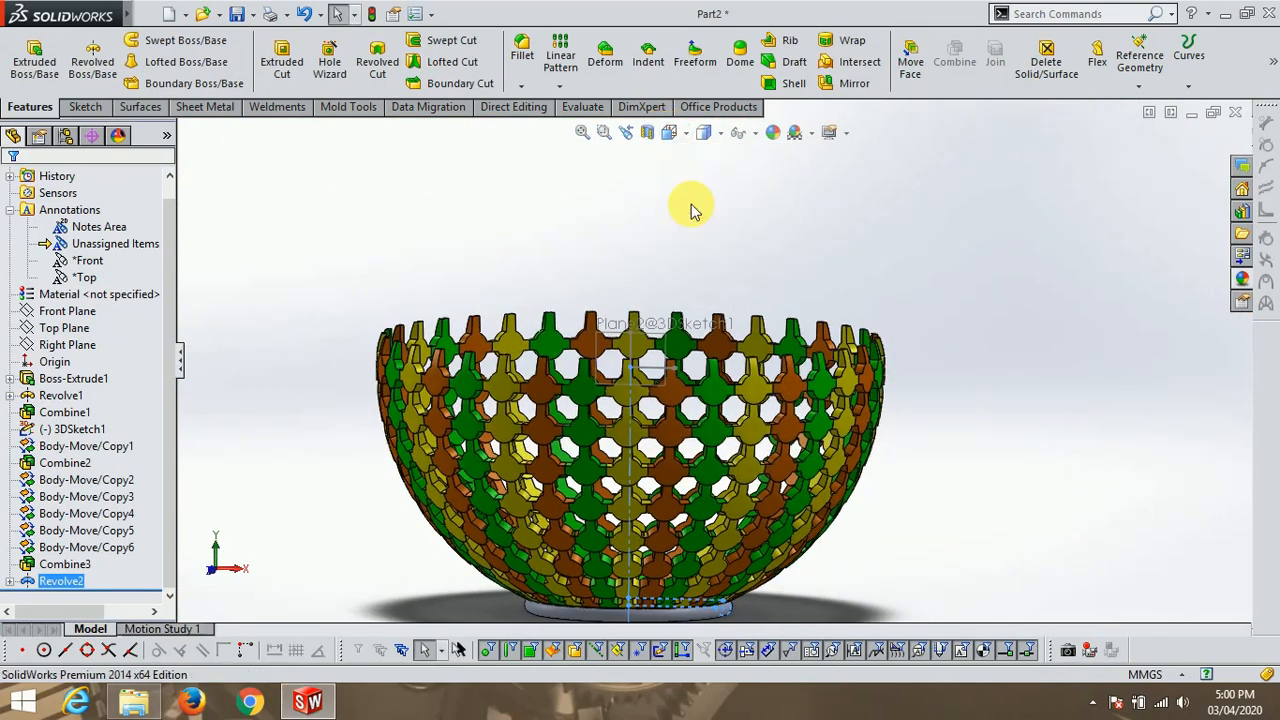
left_click(10, 583)
right_click(72, 582)
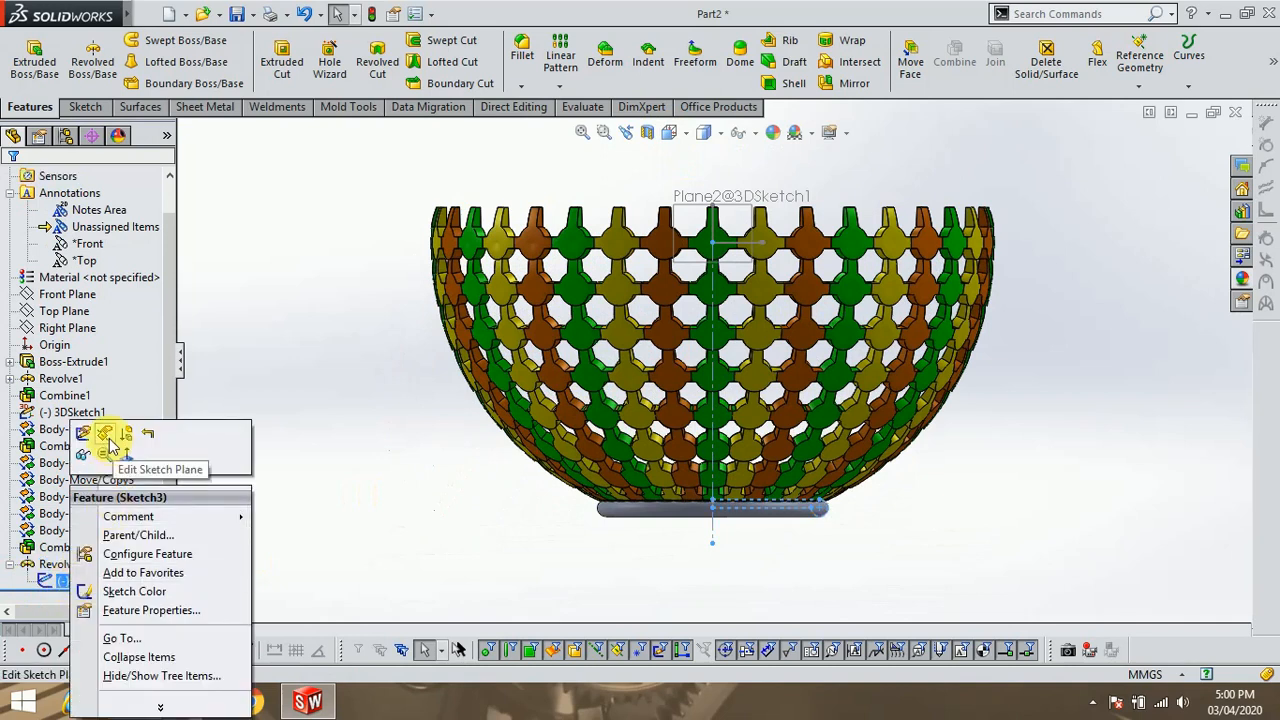
left_click(109, 439)
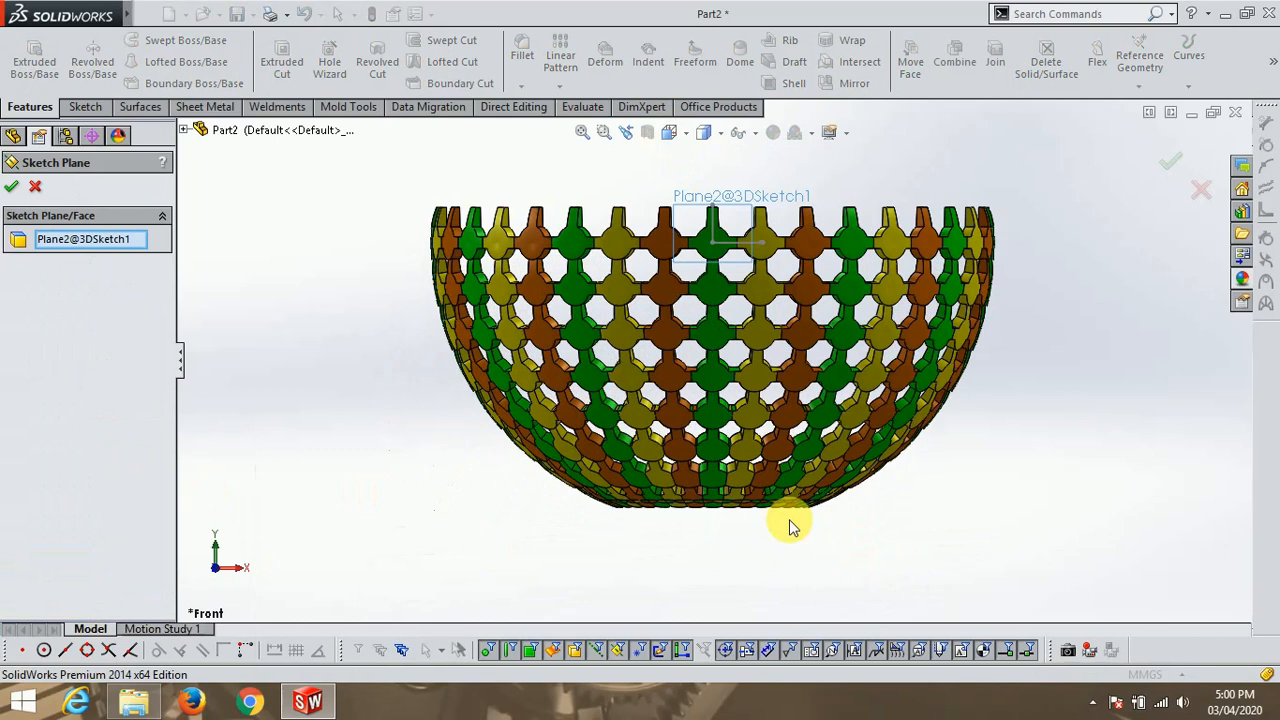
left_click(1165, 166)
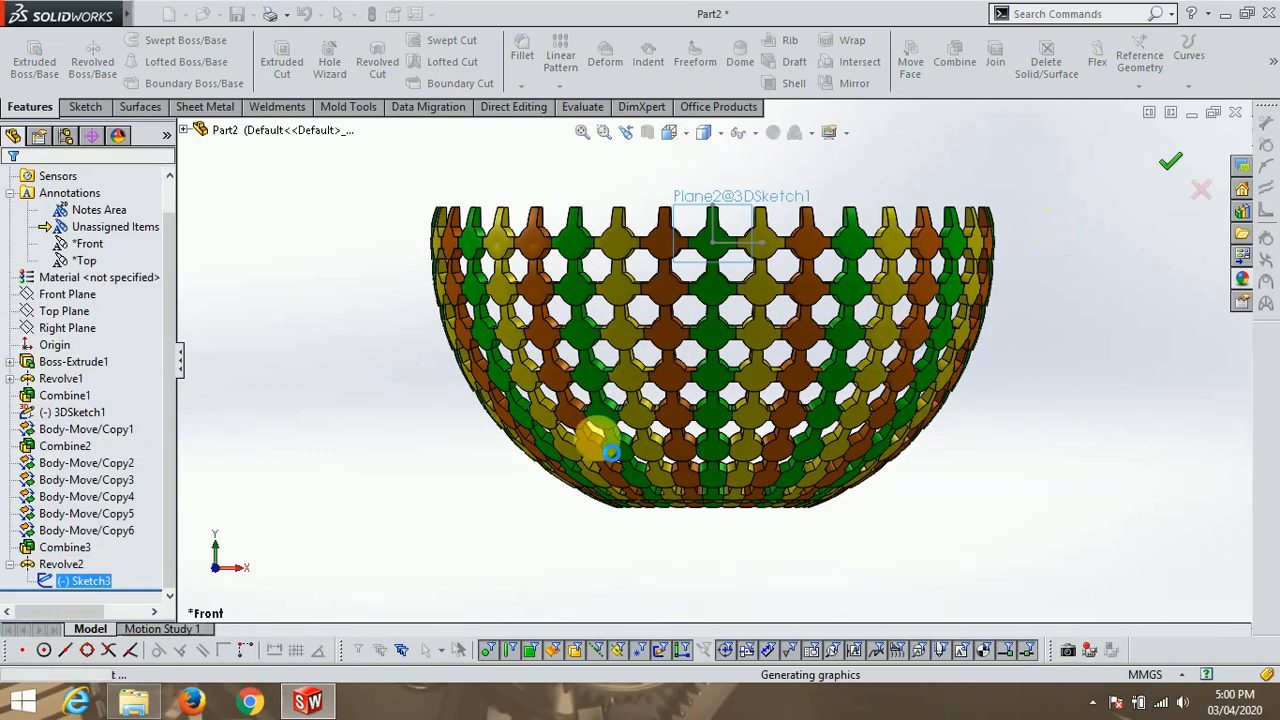
right_click(96, 589)
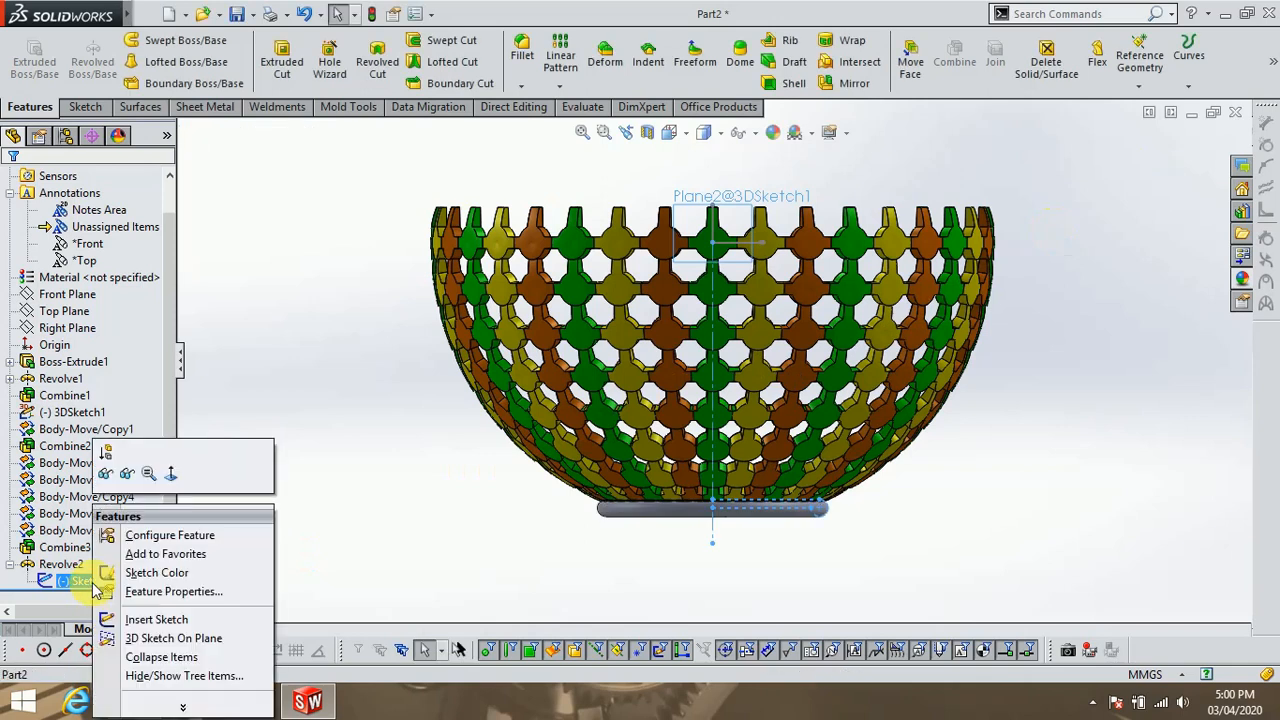
left_click(351, 540)
Apply a green color to the revolved base feature at the bottom of the bowl.
middle_click_drag(706, 537, 735, 590)
left_click(668, 138)
left_click(688, 188)
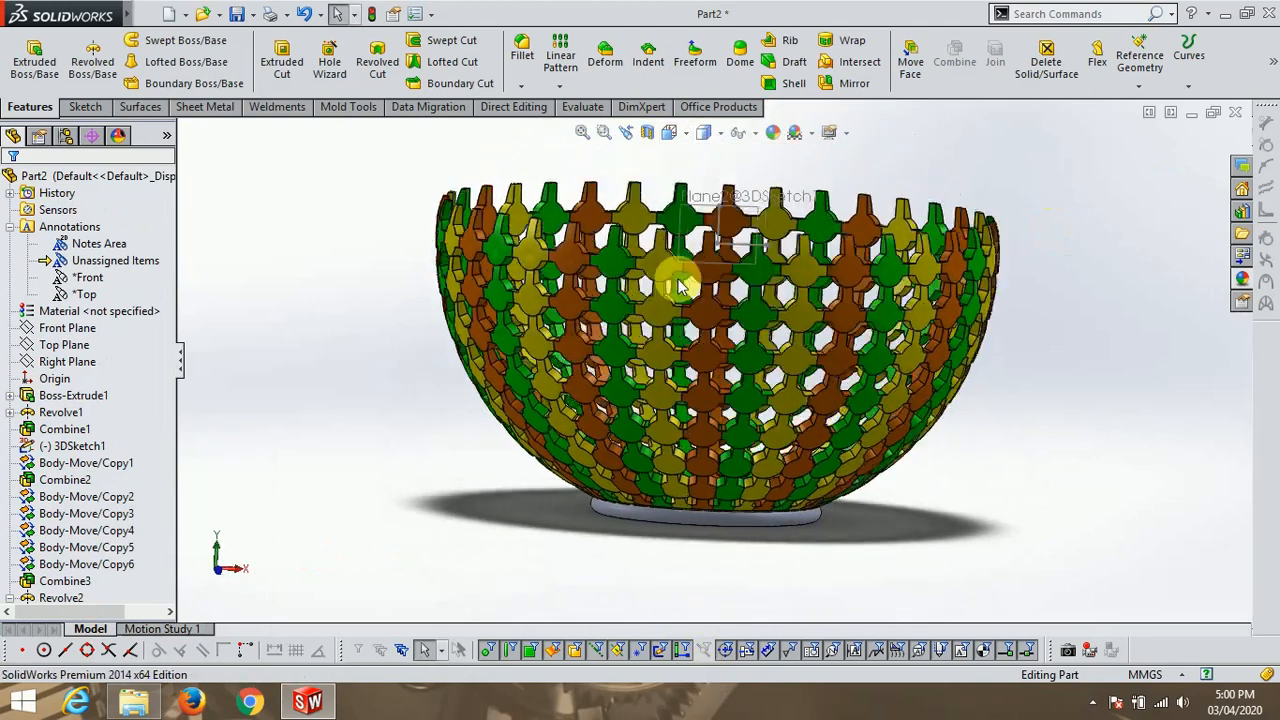
scroll(716, 440, "down", 3)
middle_click_drag(716, 437, 699, 464)
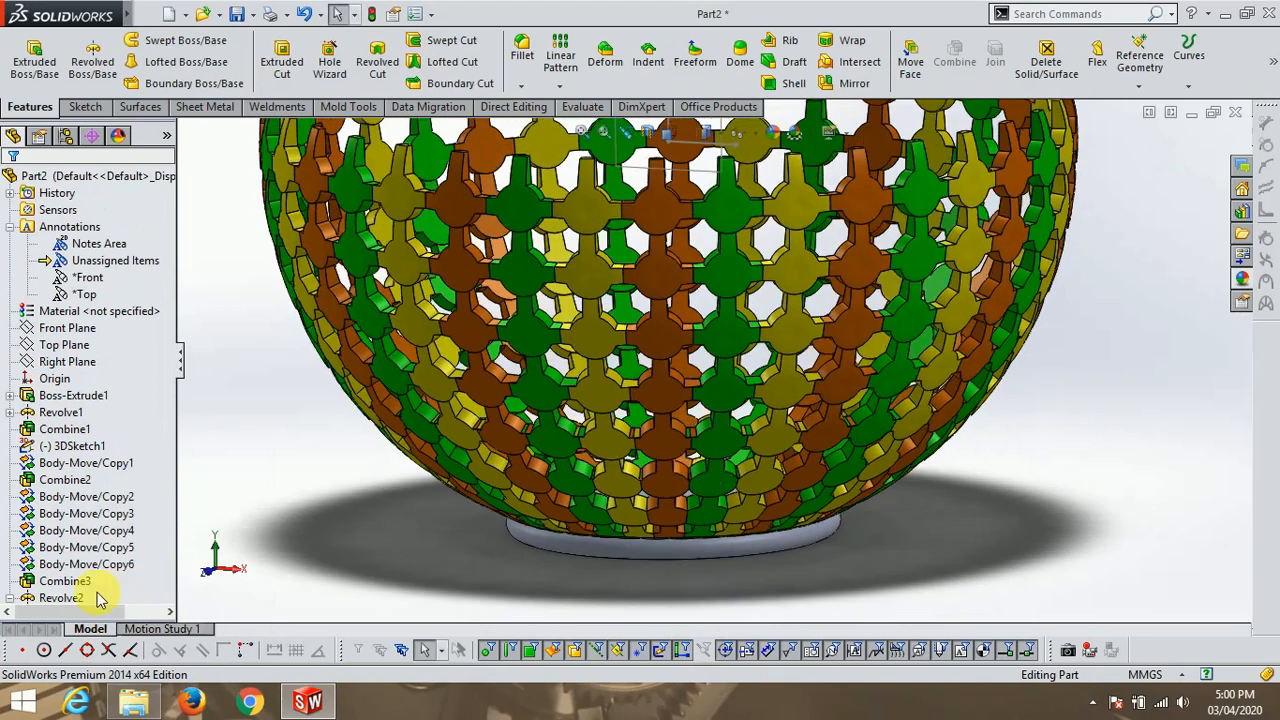
left_click(49, 600)
scroll(890, 442, "up", 4)
left_click(772, 133)
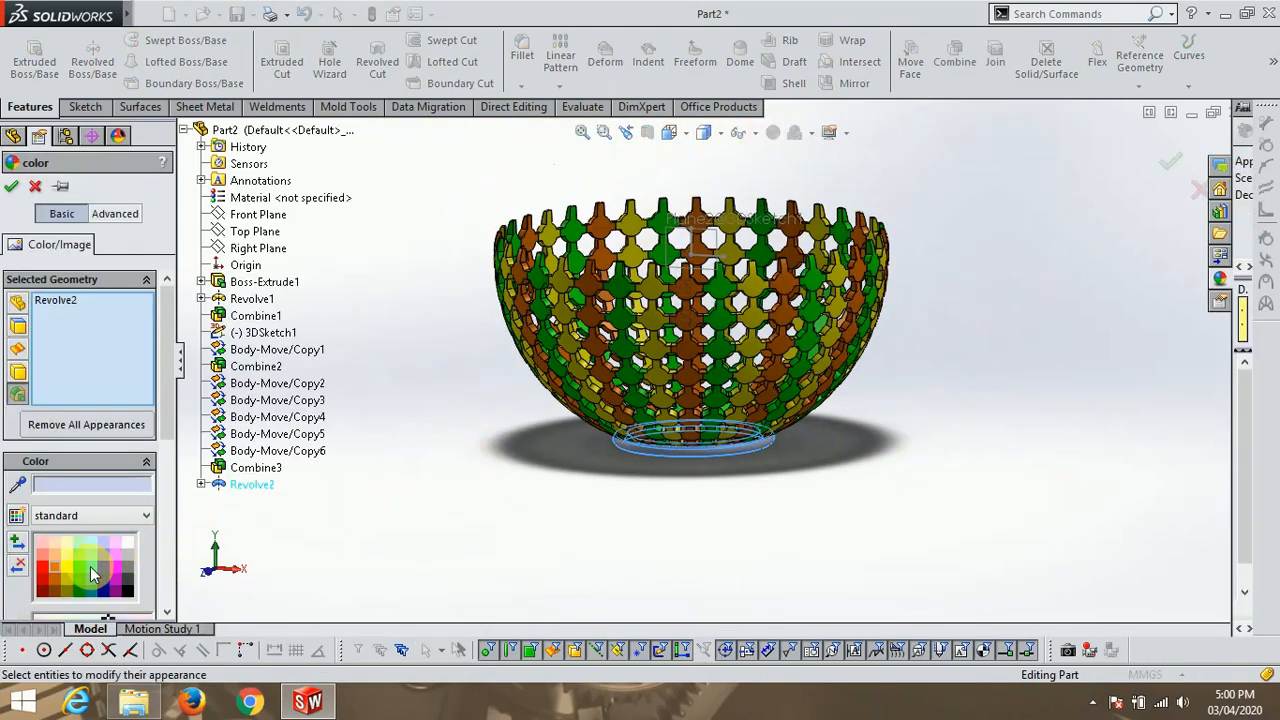
left_click(1165, 157)
Open a new sketch on Plane2 of the 3D sketch, with the bowl seen from the front.
scroll(862, 418, "down", 4)
scroll(880, 425, "up", 2)
middle_click_drag(882, 425, 912, 414)
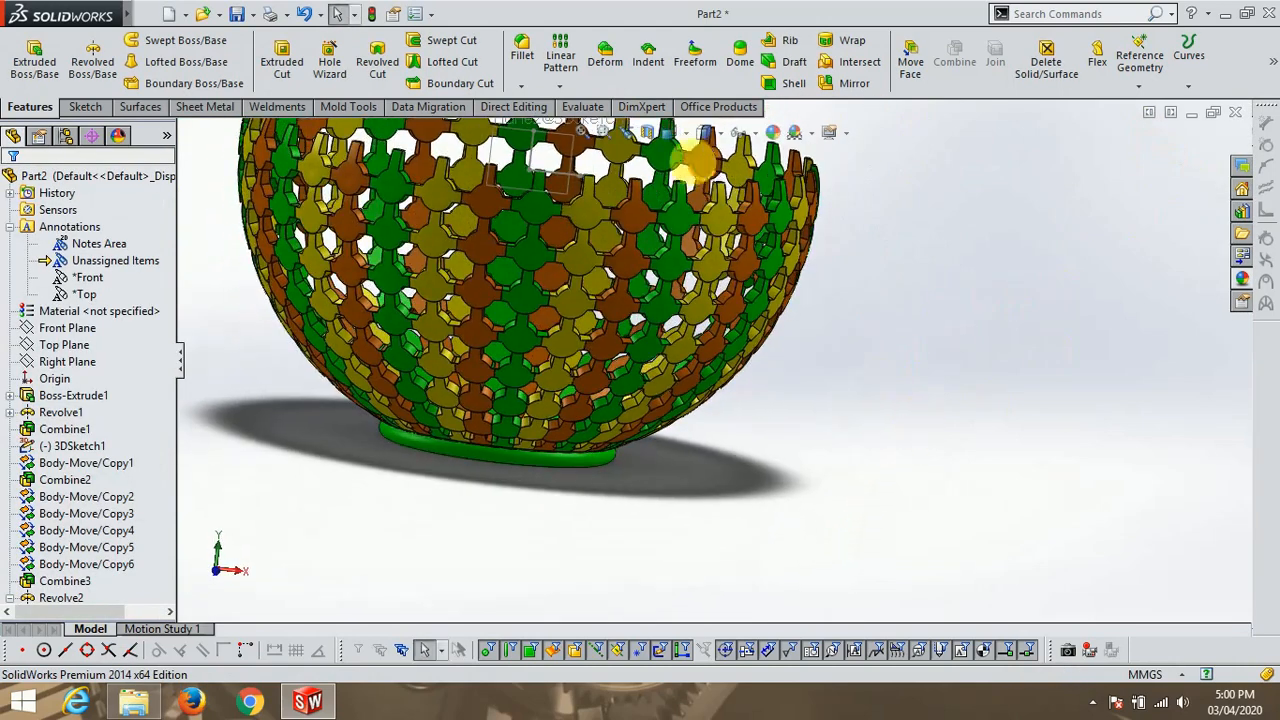
left_click(675, 132)
left_click(695, 204)
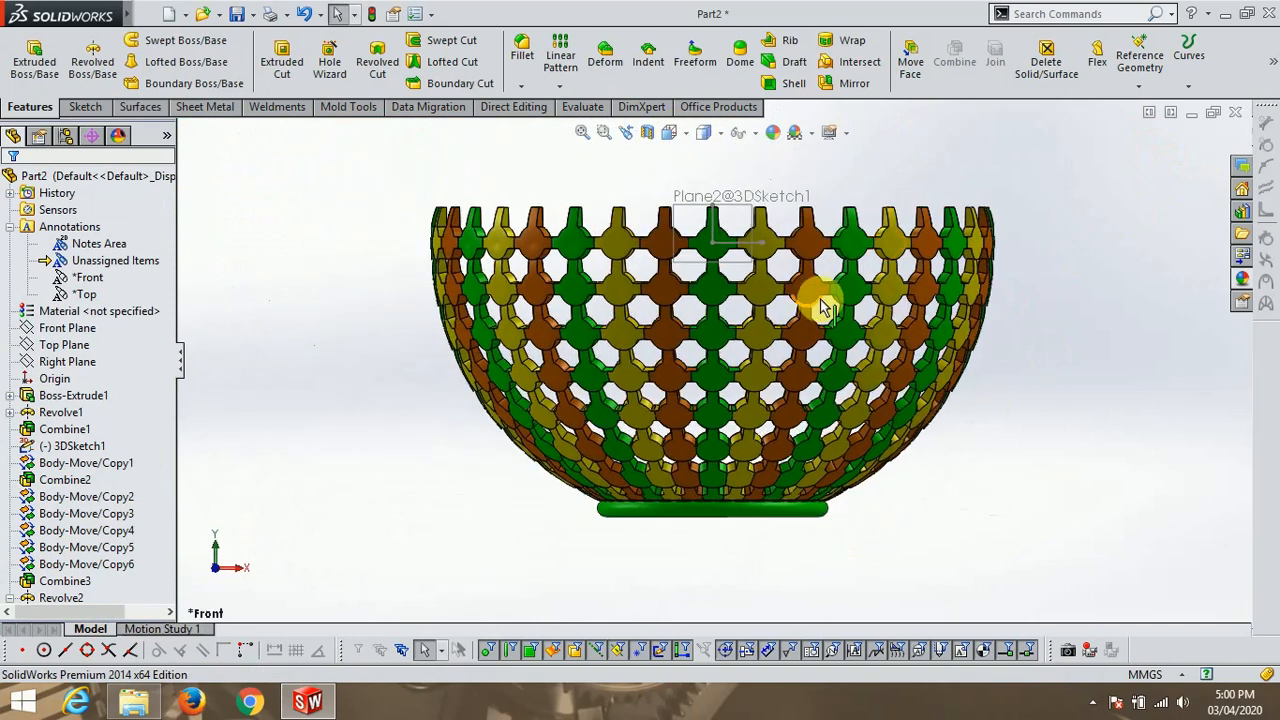
left_click(82, 107)
left_click(26, 55)
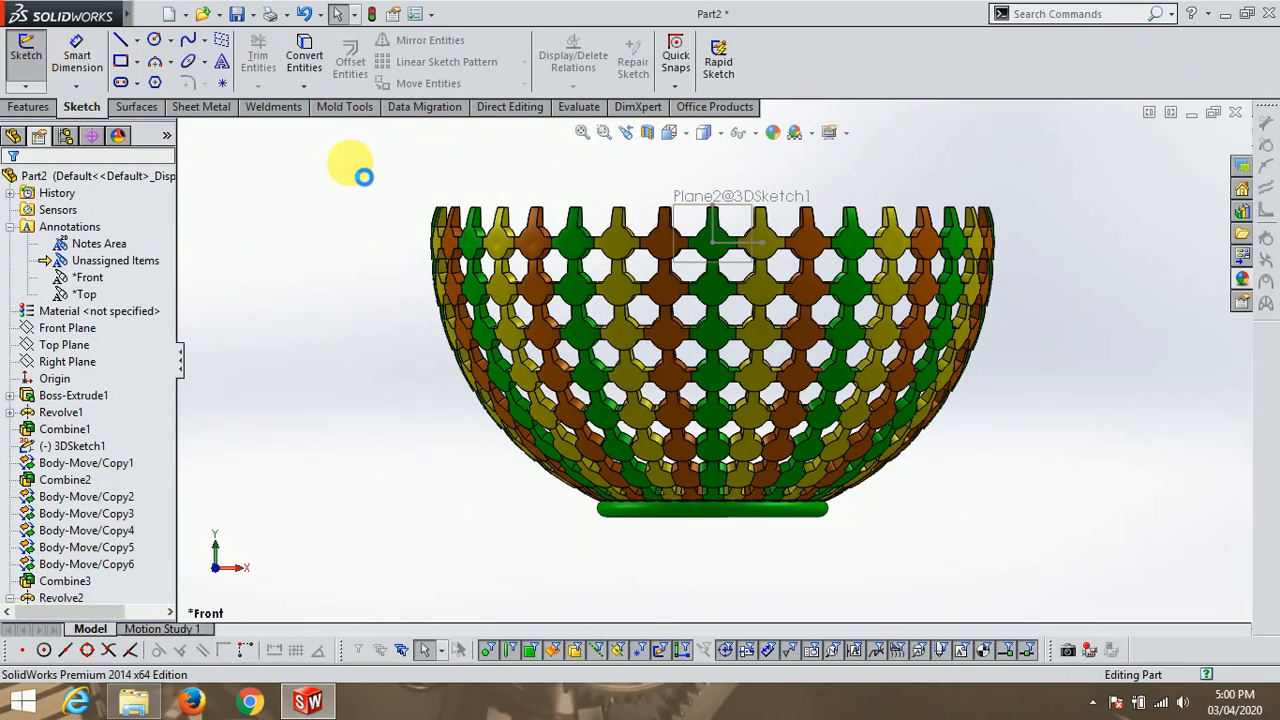
left_click(741, 215)
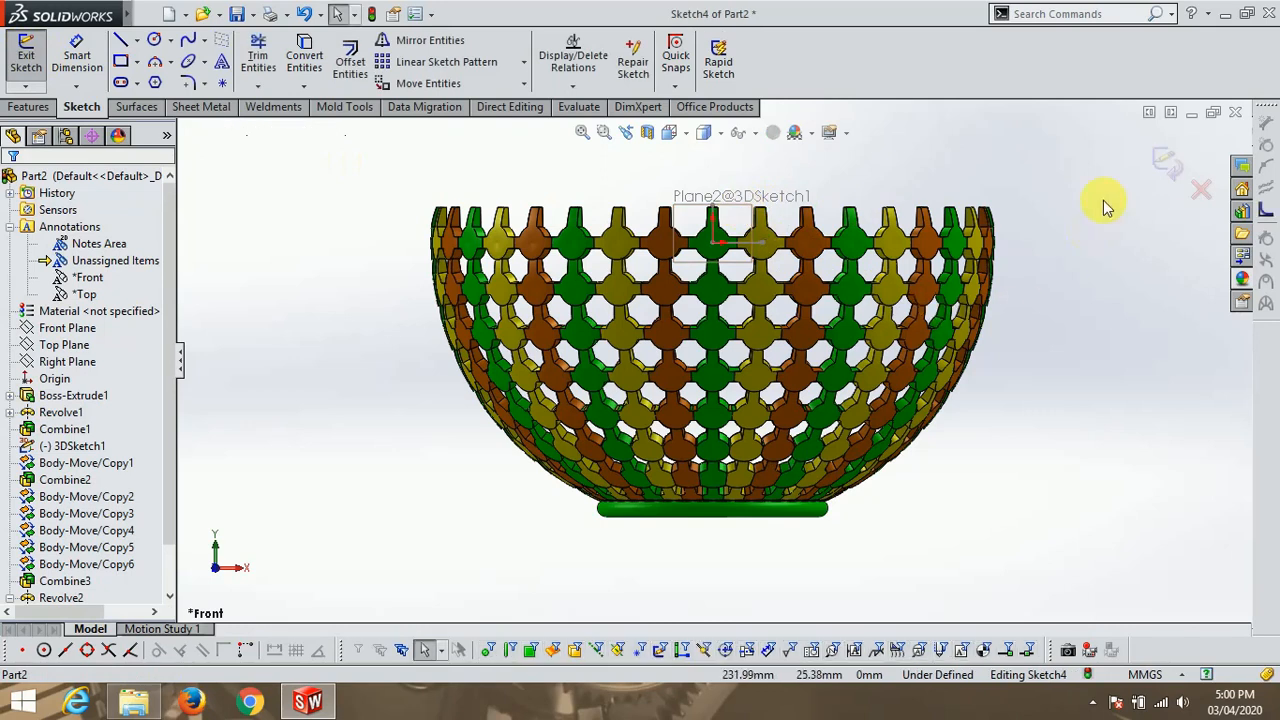
Sketch a circle of about 9.85 mm radius over the tooth tips at the bowl's outer upper rim.
scroll(850, 280, "down", 5)
scroll(1095, 322, "up", 5)
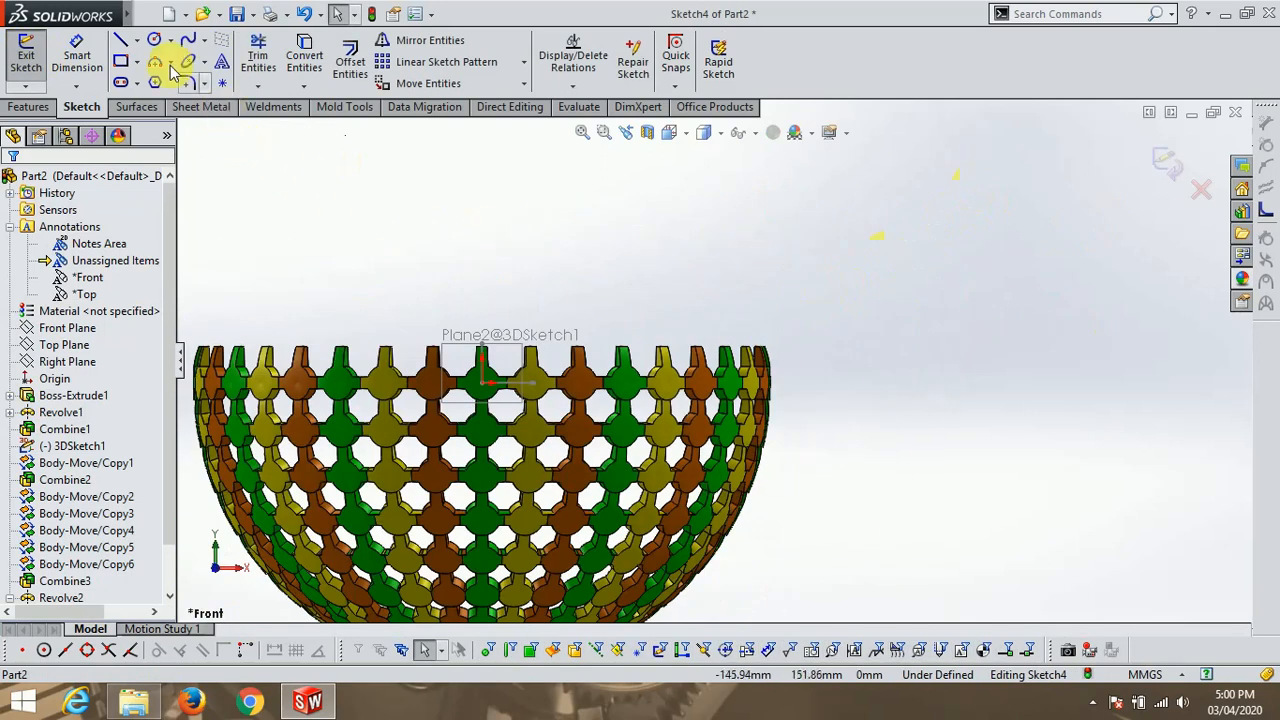
left_click(154, 40)
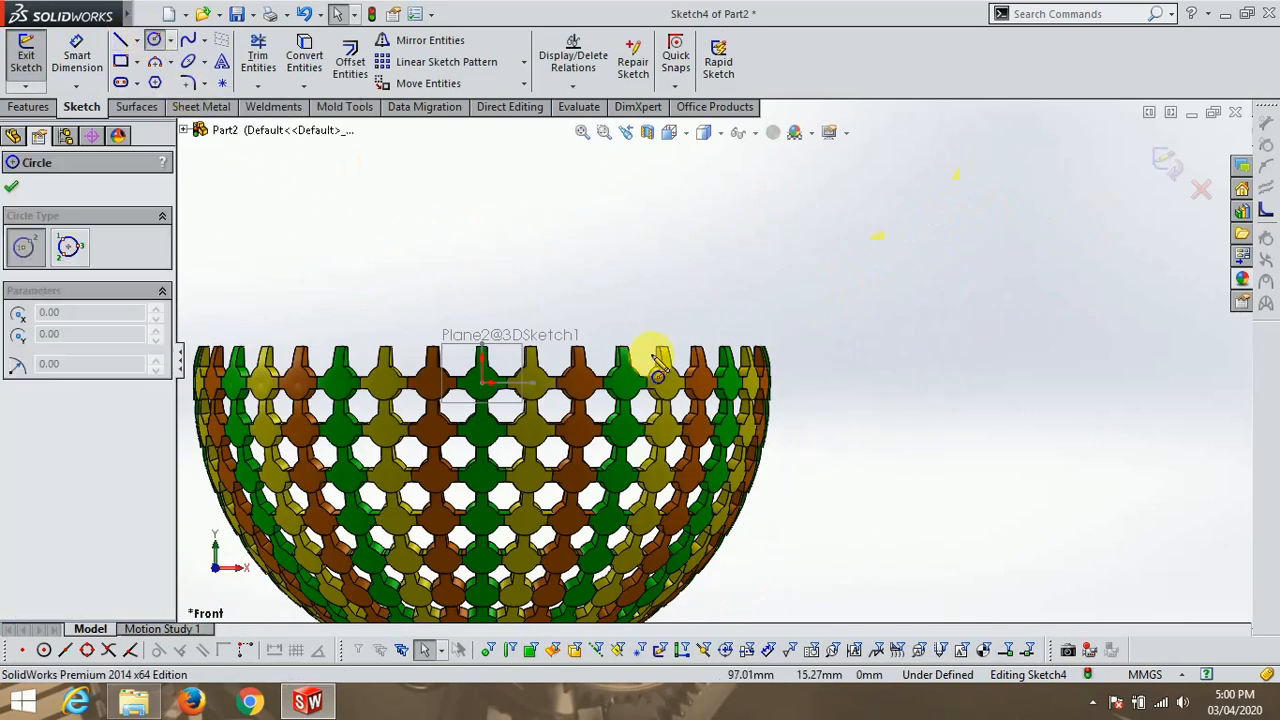
scroll(740, 355, "down", 3)
scroll(731, 353, "down", 2)
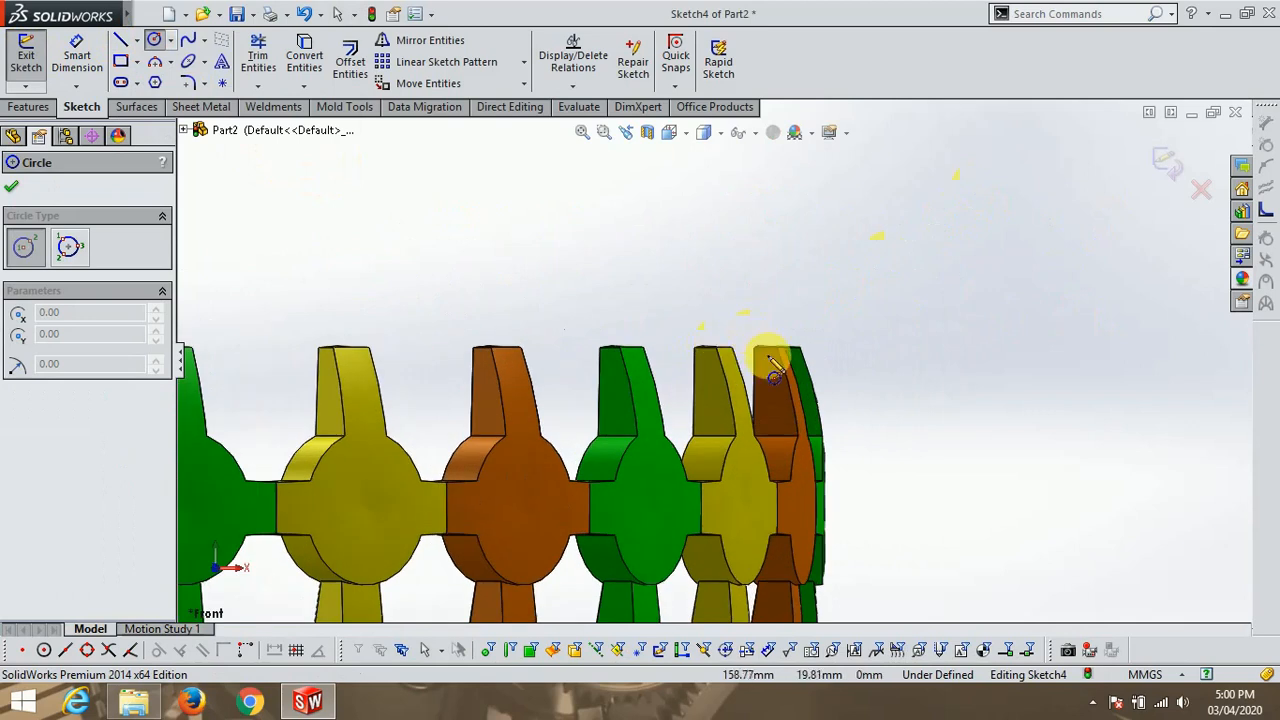
left_click(755, 341)
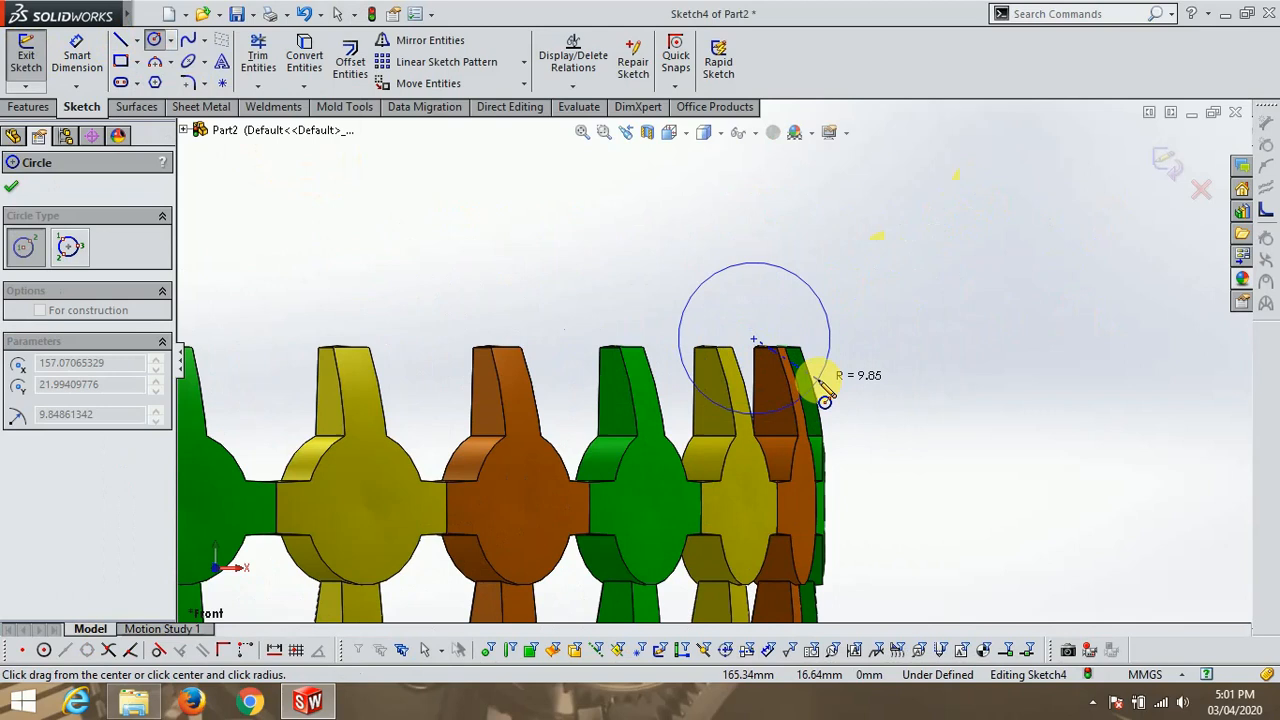
left_click(824, 400)
scroll(983, 337, "up", 3)
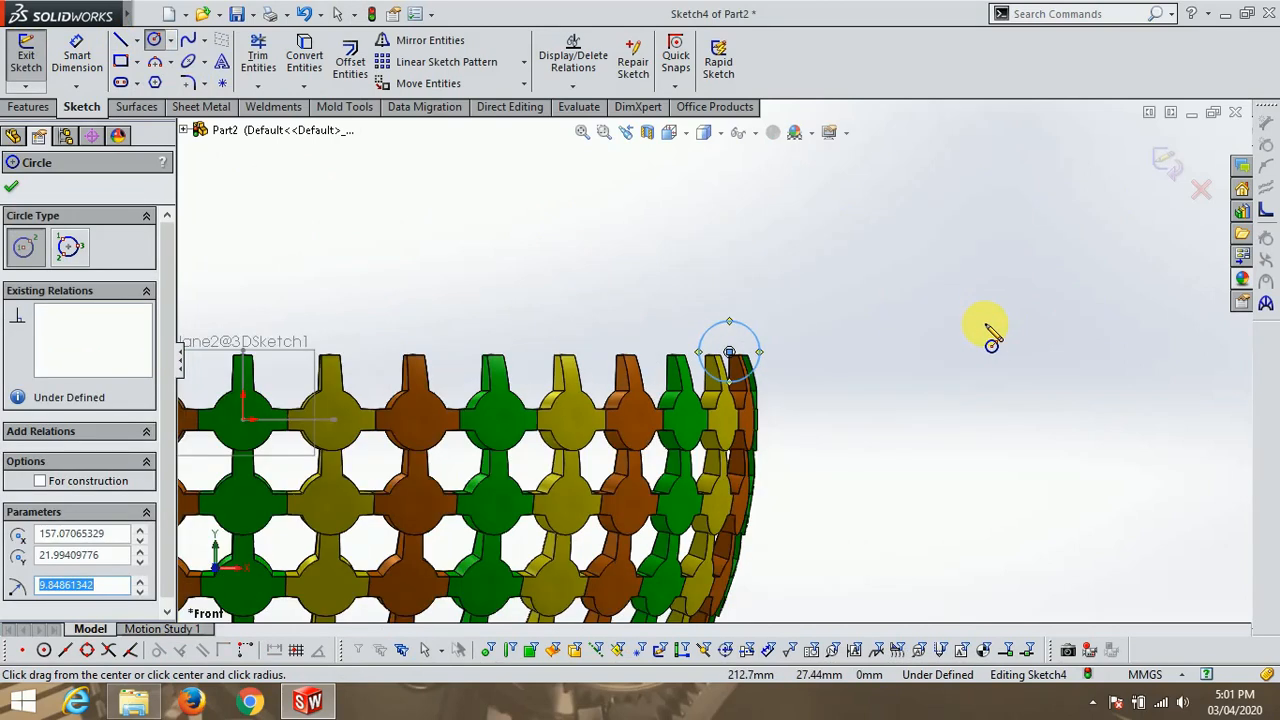
Dimension the rim circle's diameter as 15 mm.
left_click(77, 60)
left_click(757, 339)
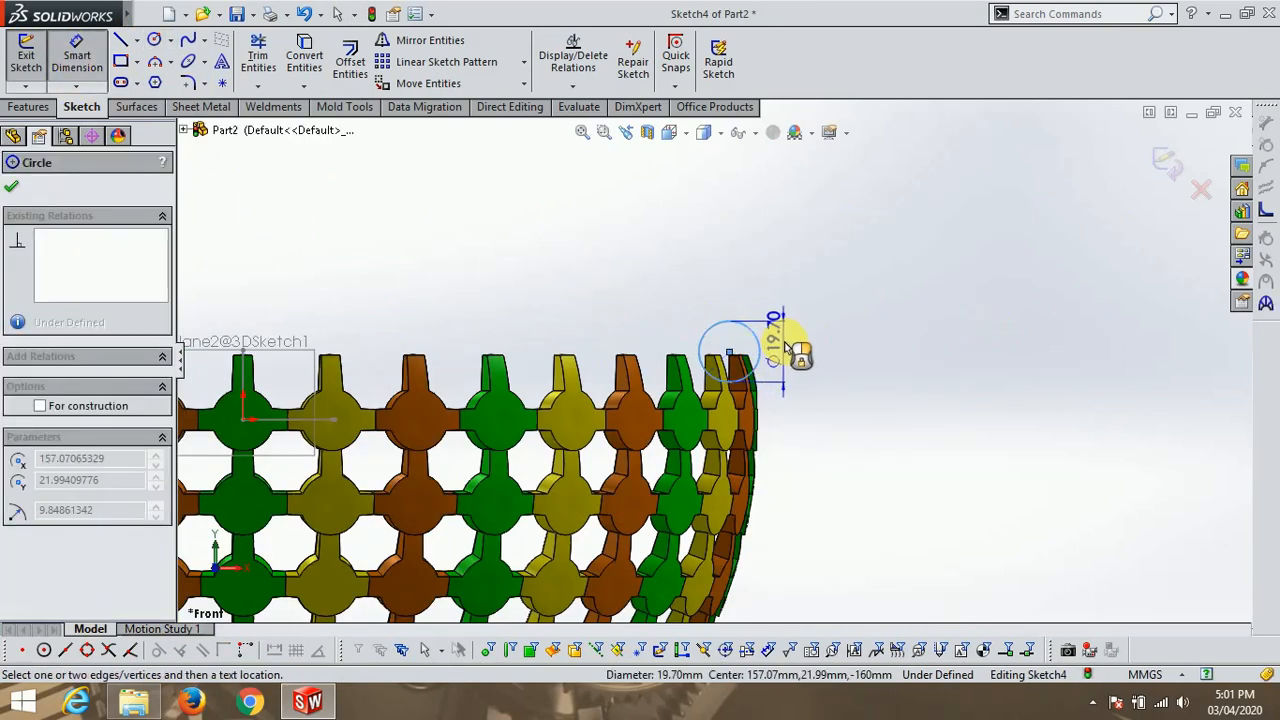
left_click(797, 350)
type("15")
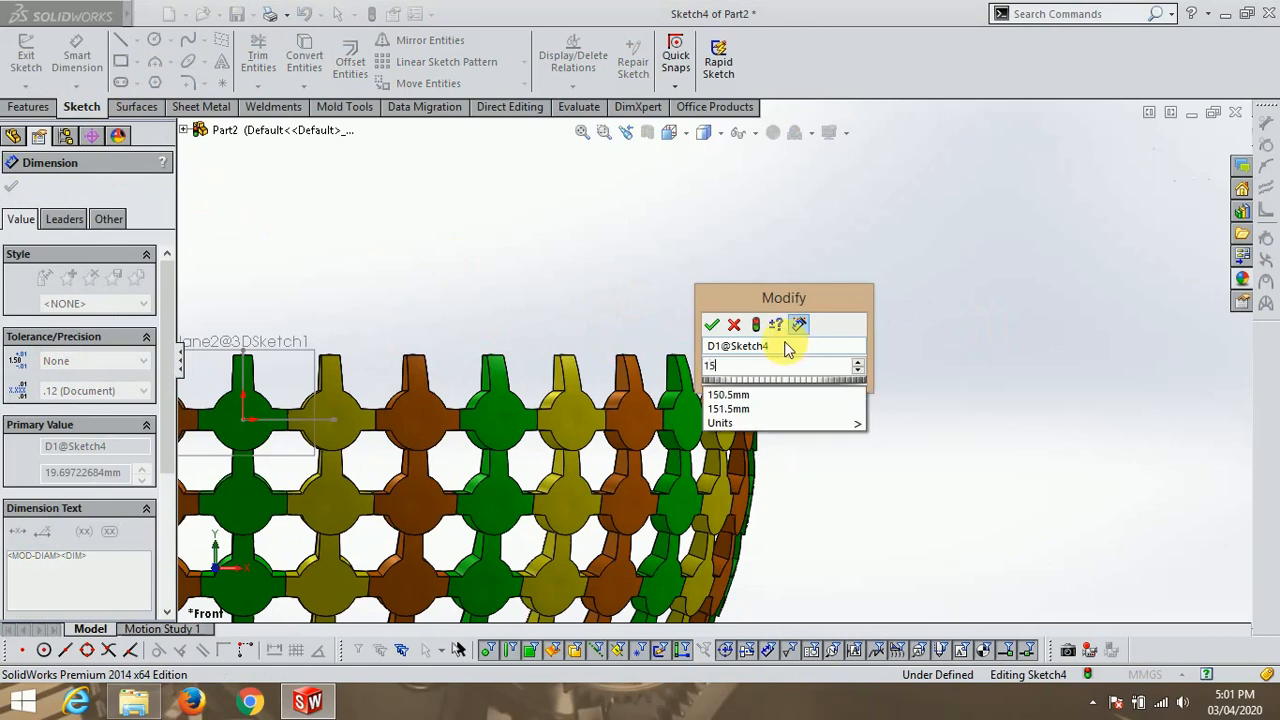
key("Return")
Dimension the horizontal distance from the rim circle's center to the sketch origin as 159 mm.
scroll(728, 358, "down", 3)
scroll(732, 362, "down", 2)
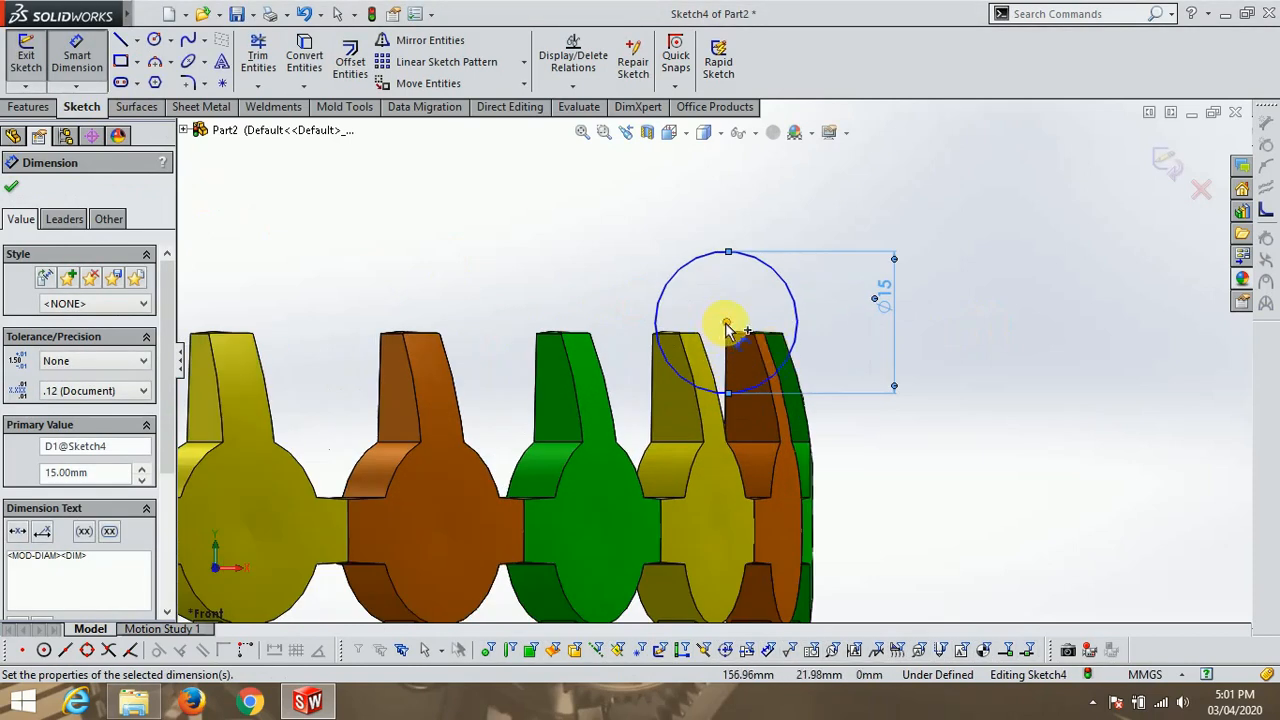
left_click(727, 324)
scroll(1100, 334, "up", 3)
scroll(609, 334, "up", 2)
scroll(432, 505, "down", 4)
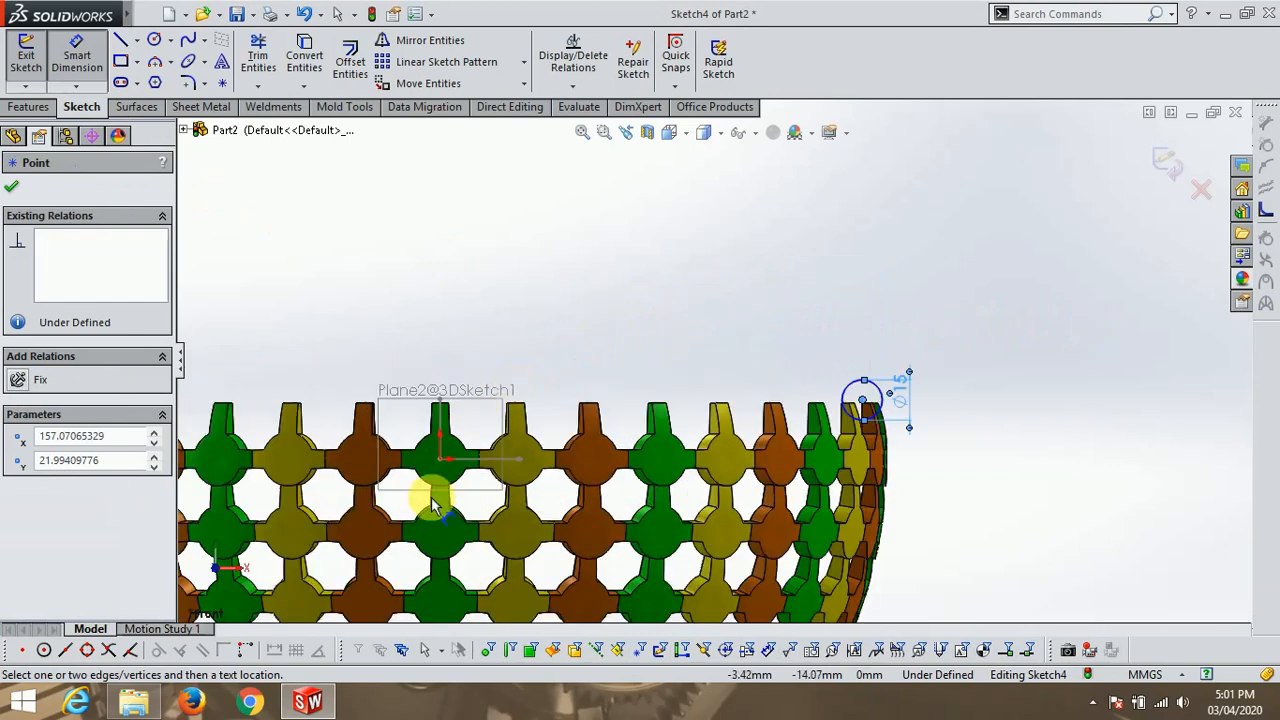
left_click(443, 463)
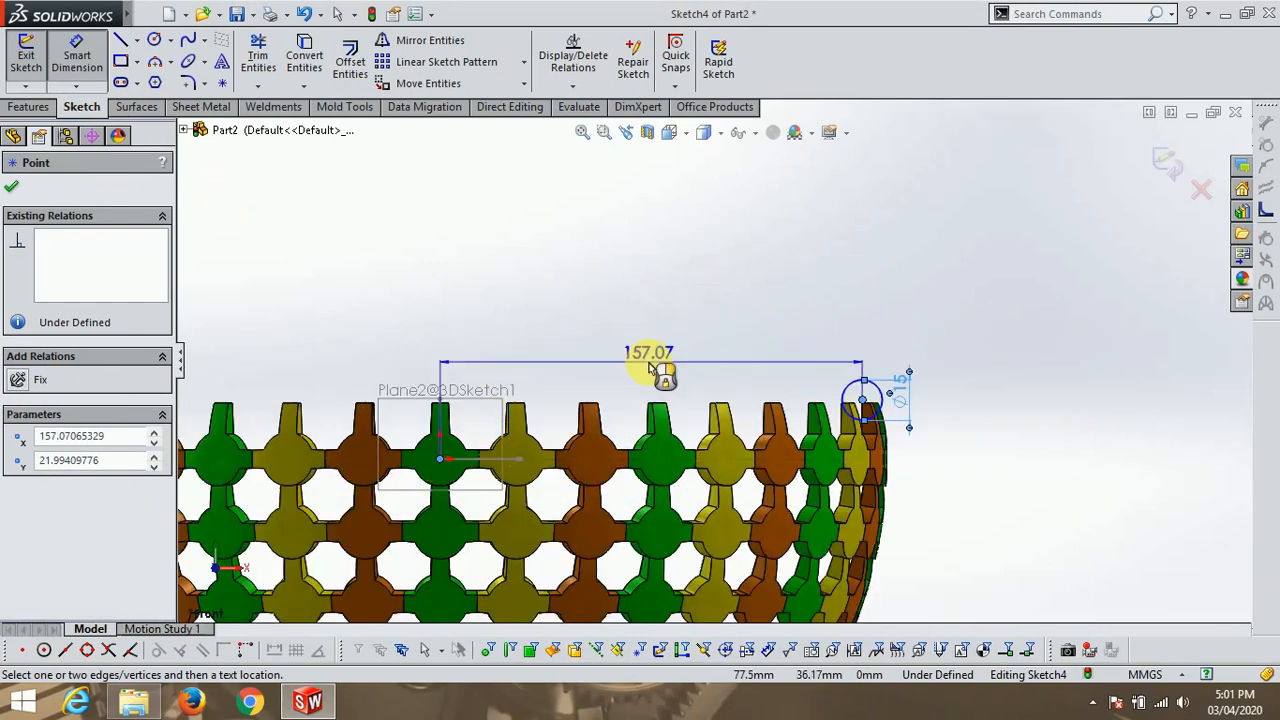
left_click(652, 368)
type("1")
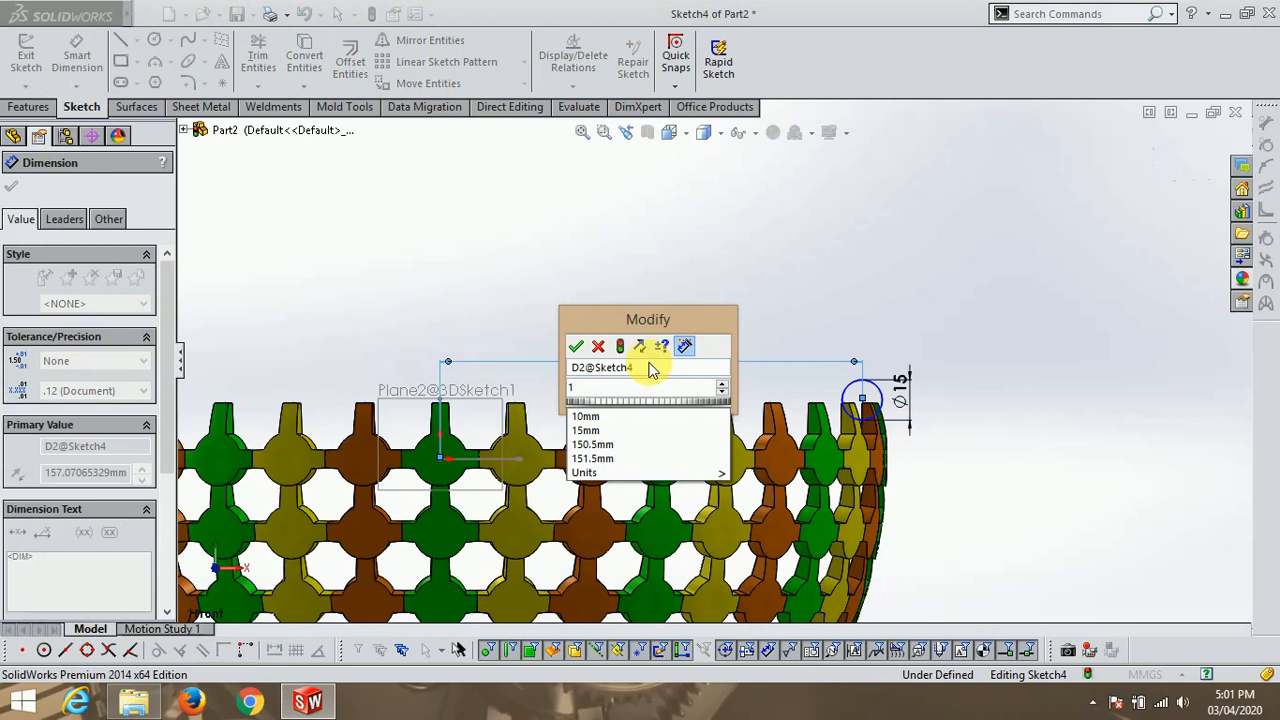
type("59")
key("Return")
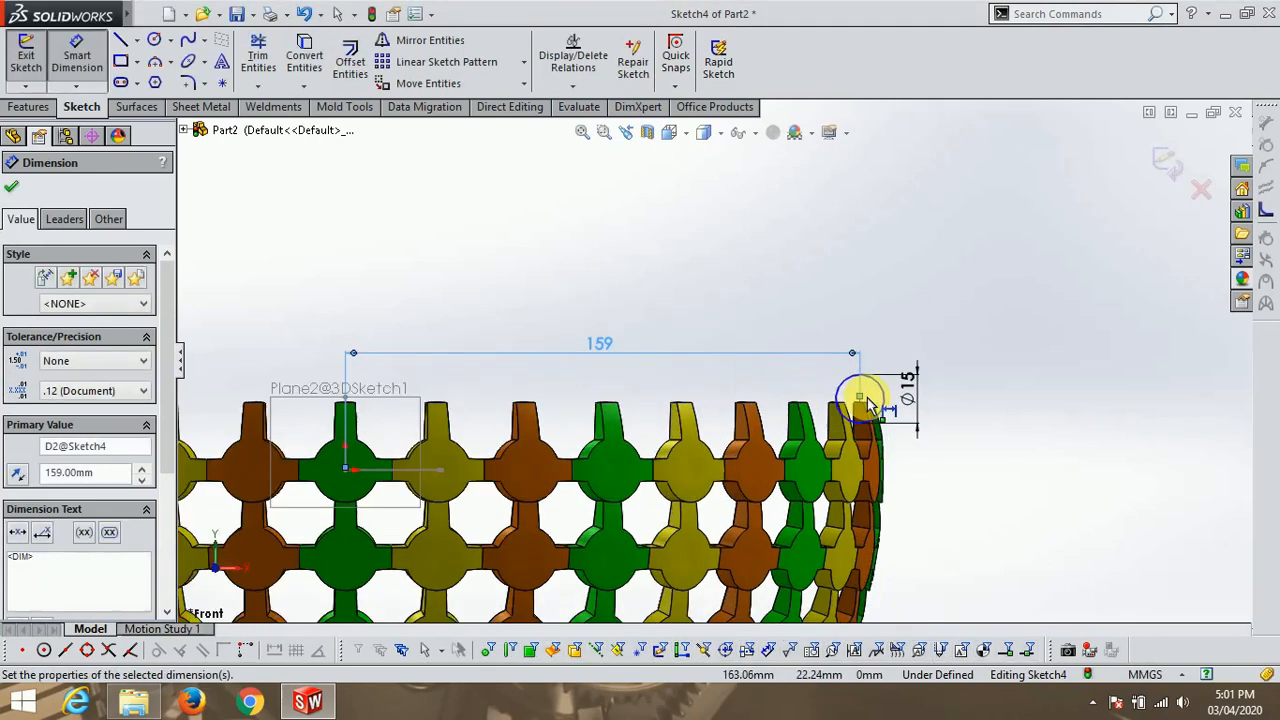
Set the rim circle's horizontal distance from the origin to 160 mm.
scroll(868, 405, "down", 4)
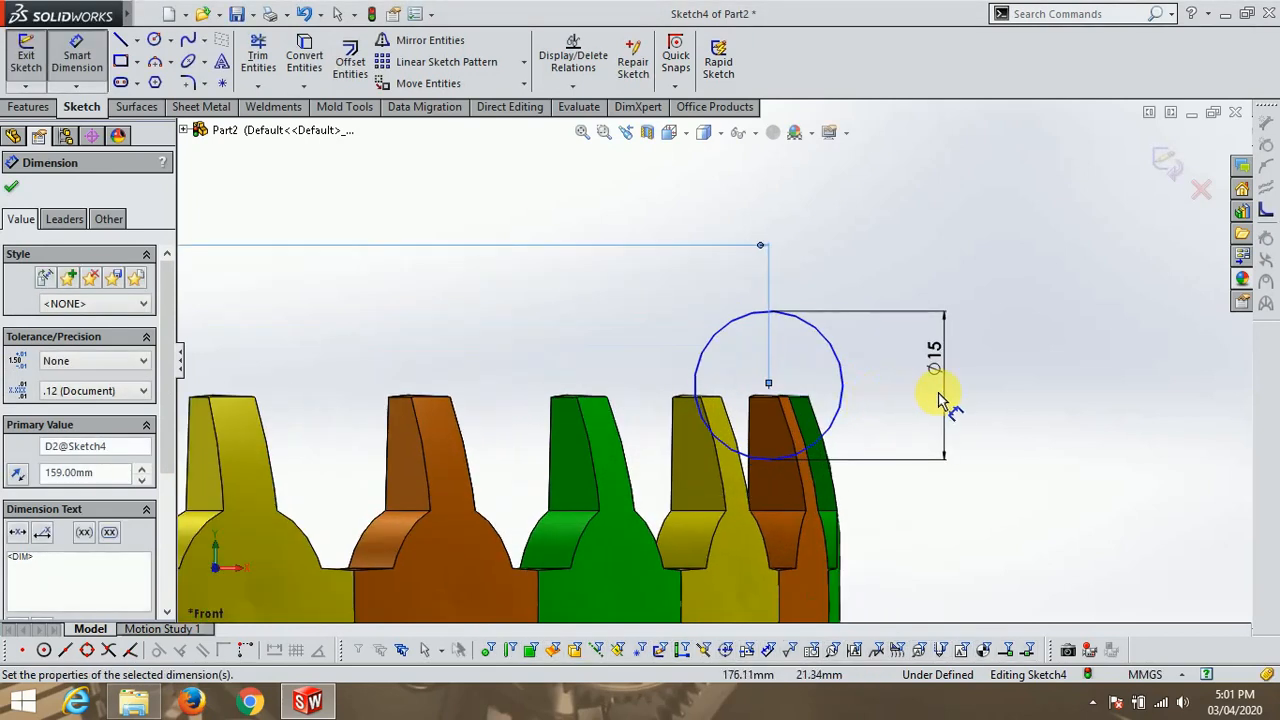
scroll(1000, 388, "up", 4)
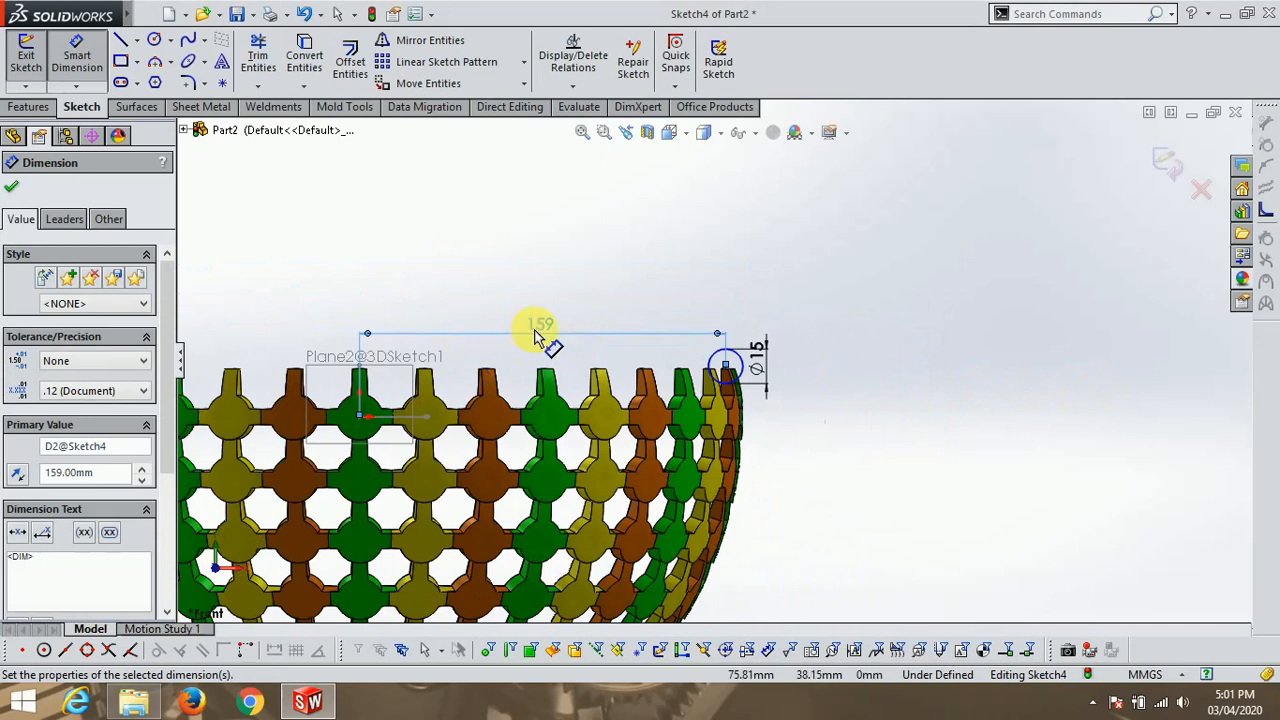
double_click(538, 330)
type("16")
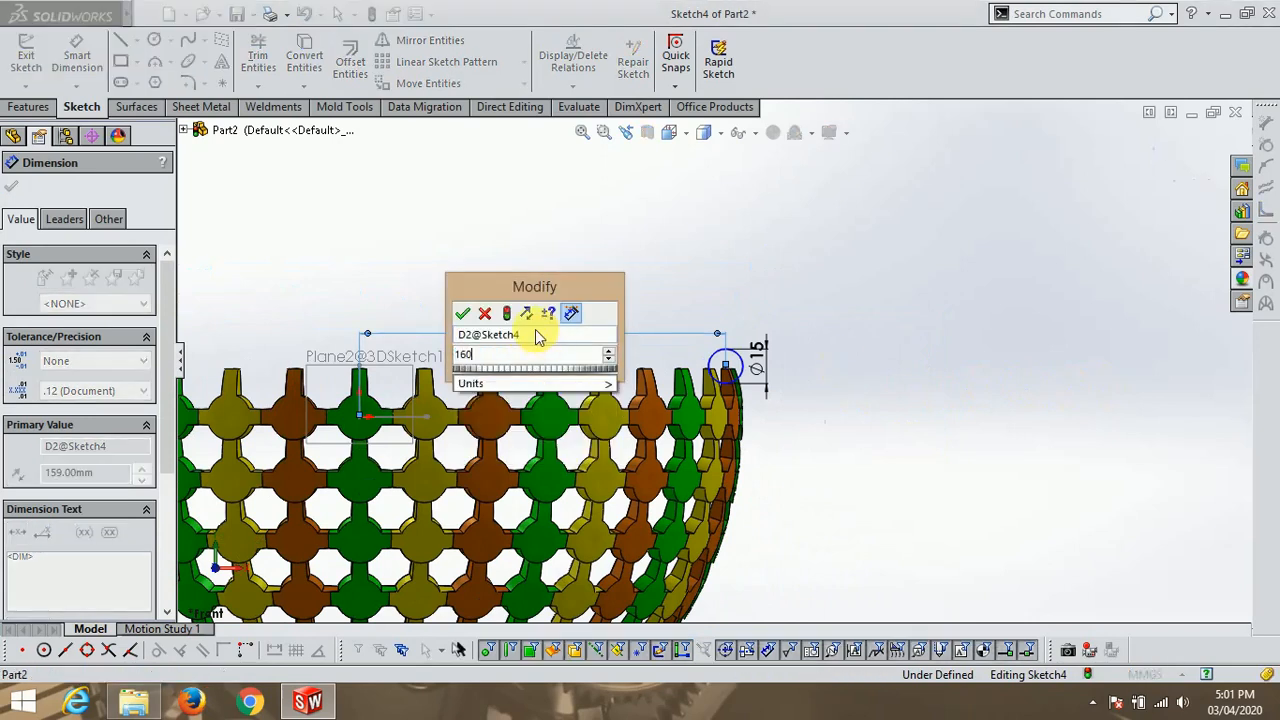
type("0")
key("Return")
scroll(730, 360, "down", 4)
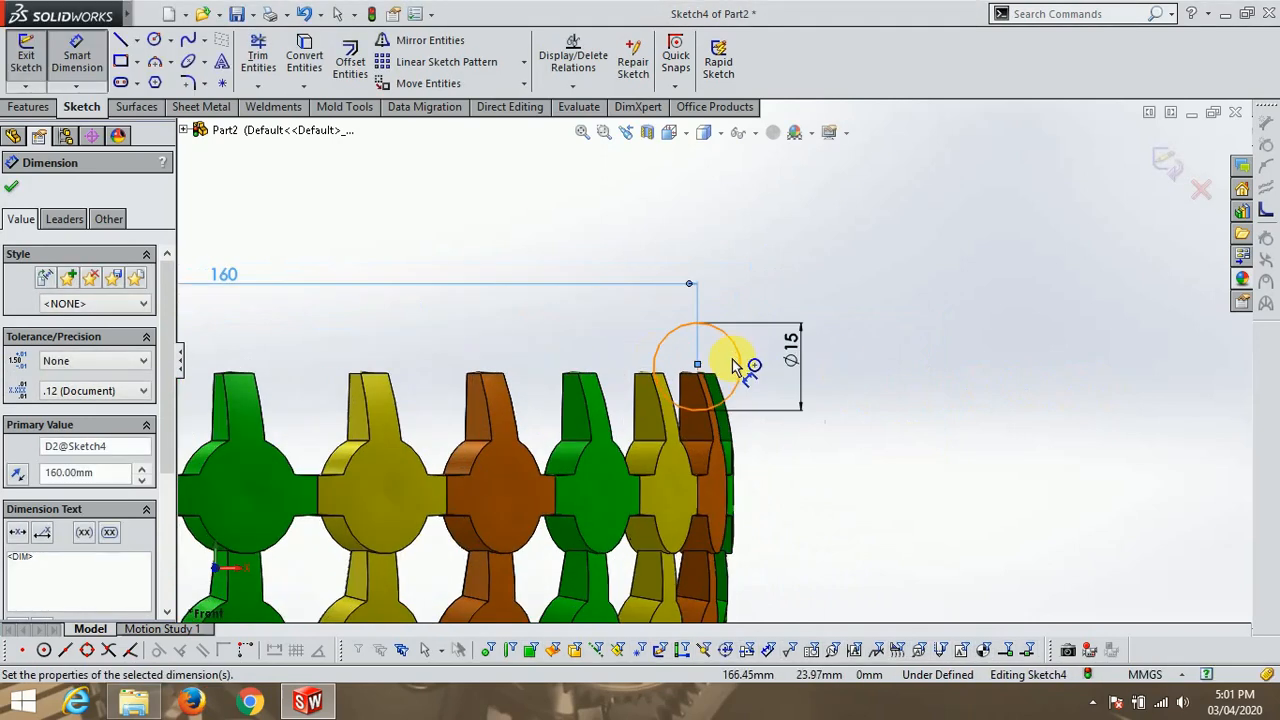
scroll(995, 360, "up", 1)
scroll(730, 360, "up", 3)
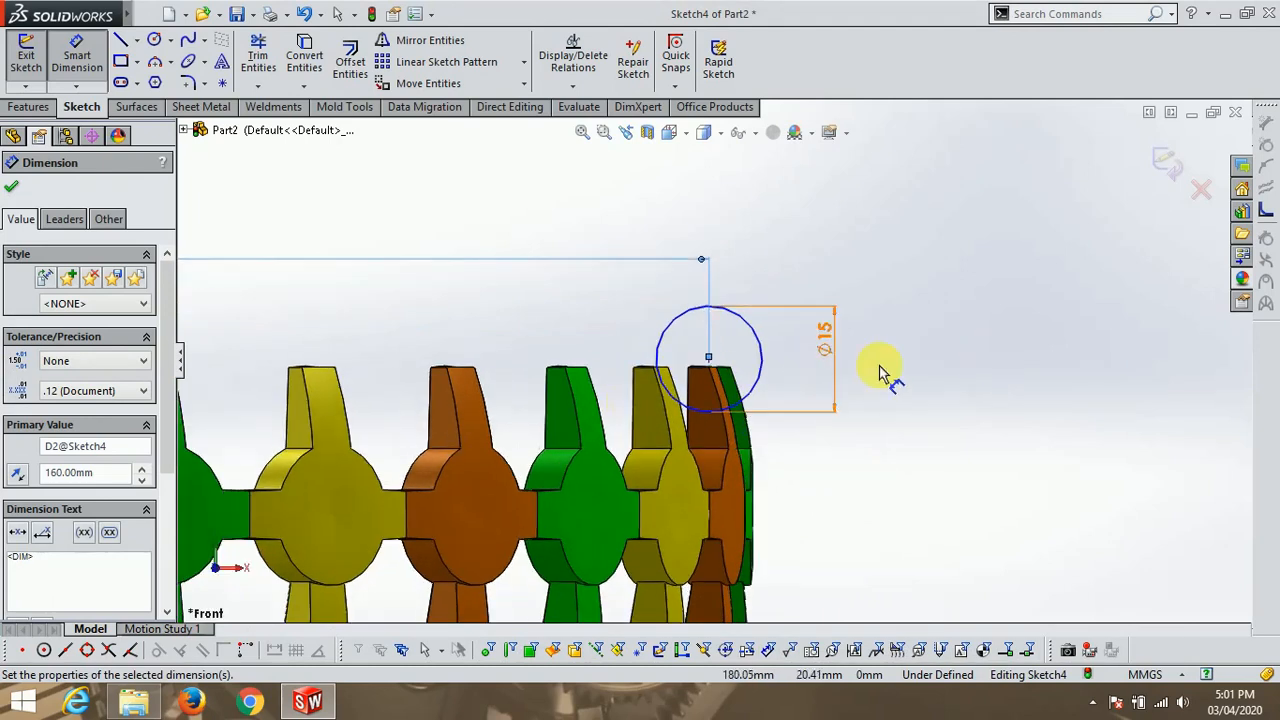
Dimension the vertical distance between the rim circle's center and the origin as 22 mm.
left_click(710, 362)
scroll(705, 361, "up", 3)
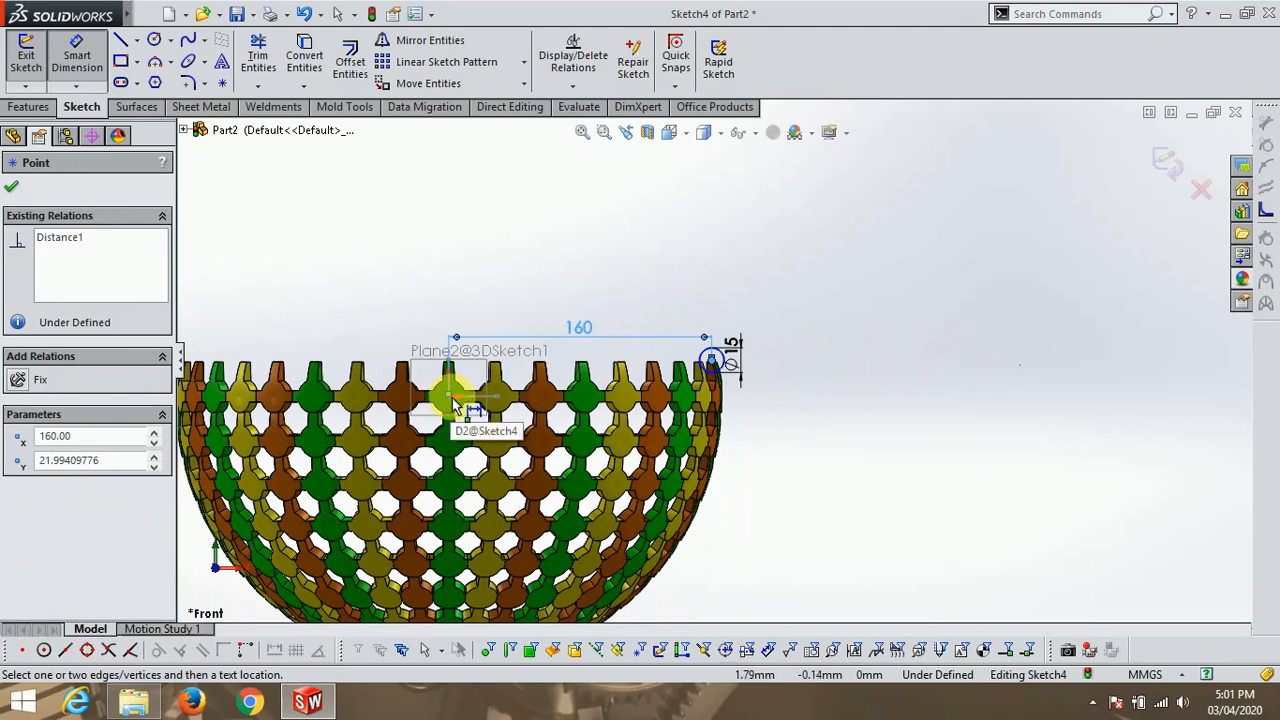
scroll(450, 405, "down", 3)
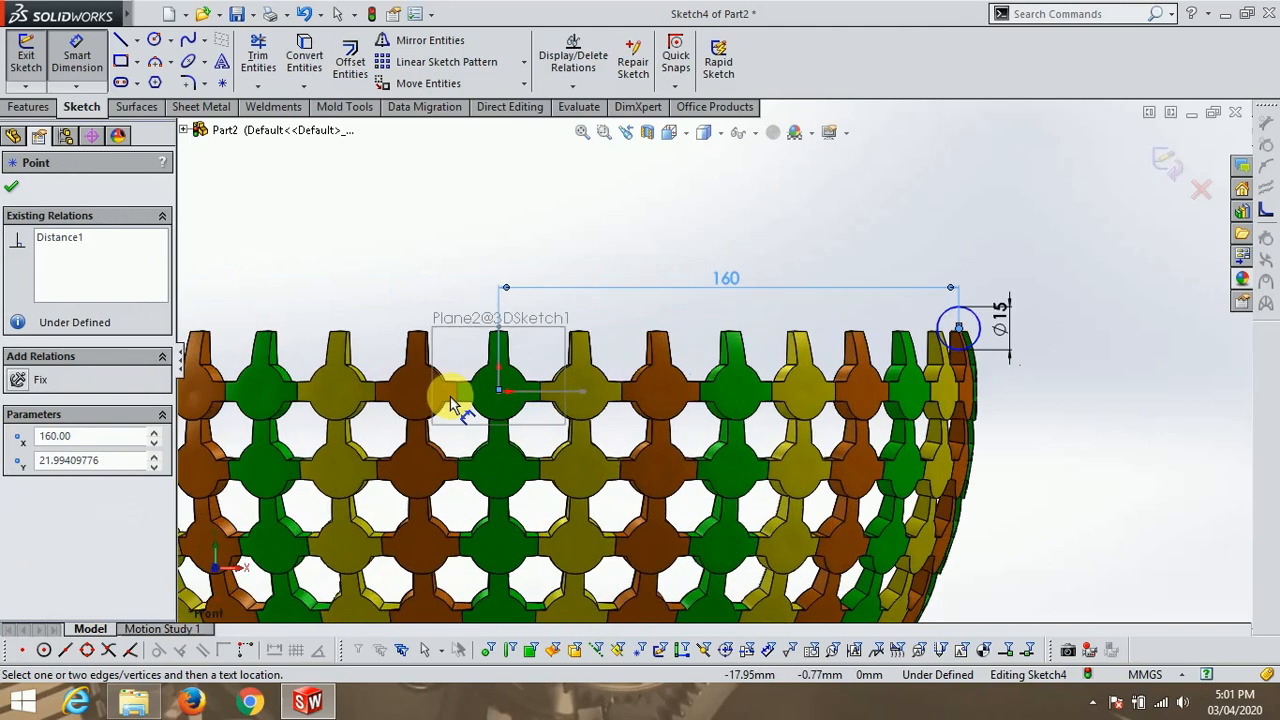
left_click(503, 396)
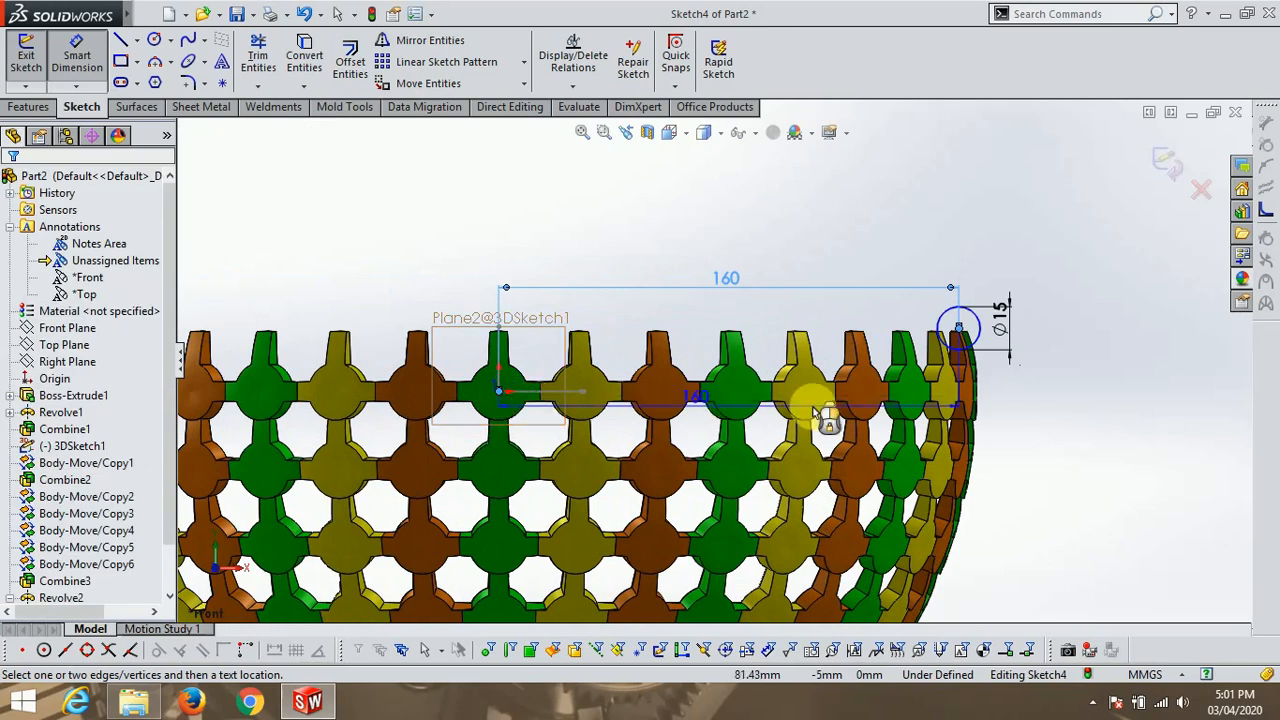
left_click(1057, 371)
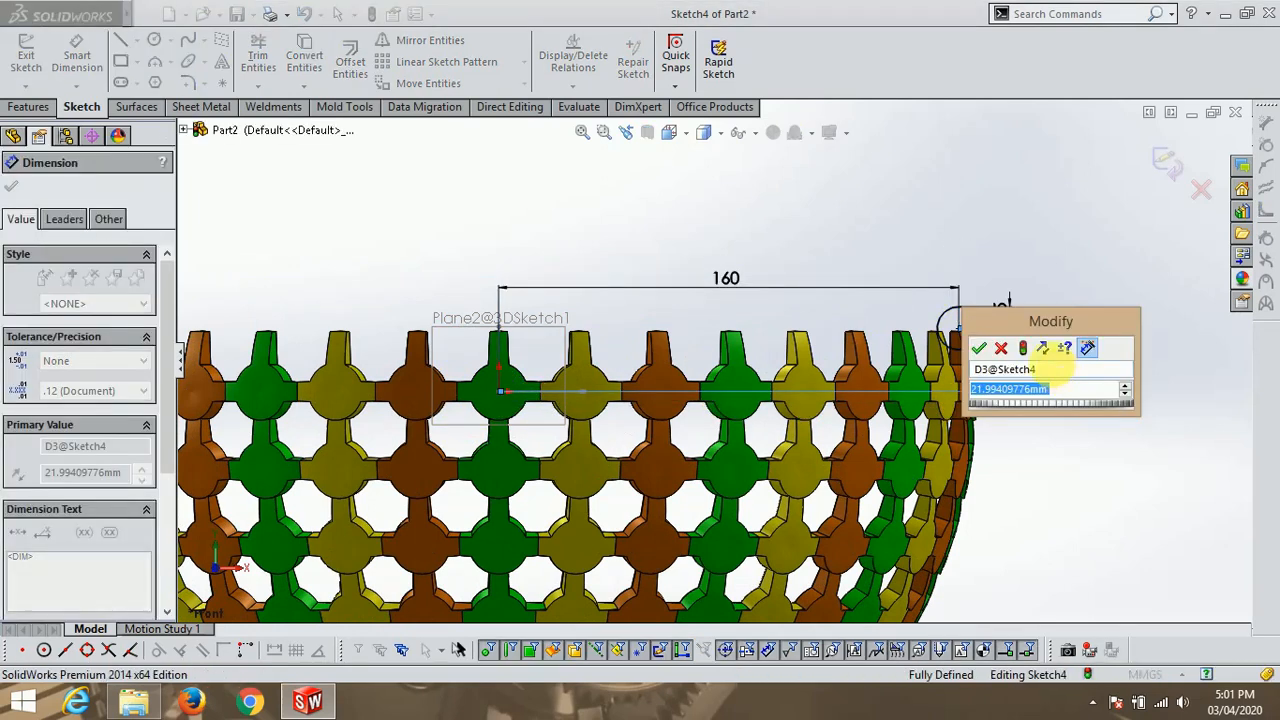
type("22")
key("Return")
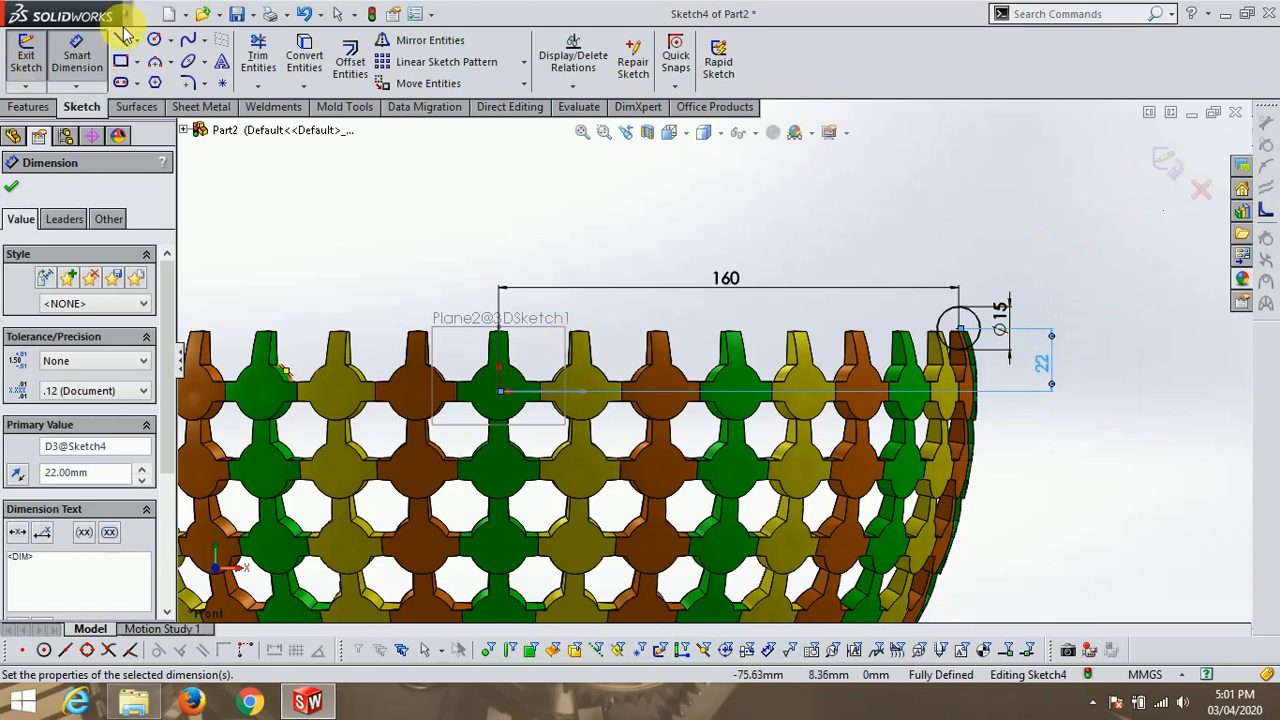
Draw a vertical construction line upward from the origin, ending above the bowl's rim, and exit the sketch.
left_click(155, 82)
left_click(155, 79)
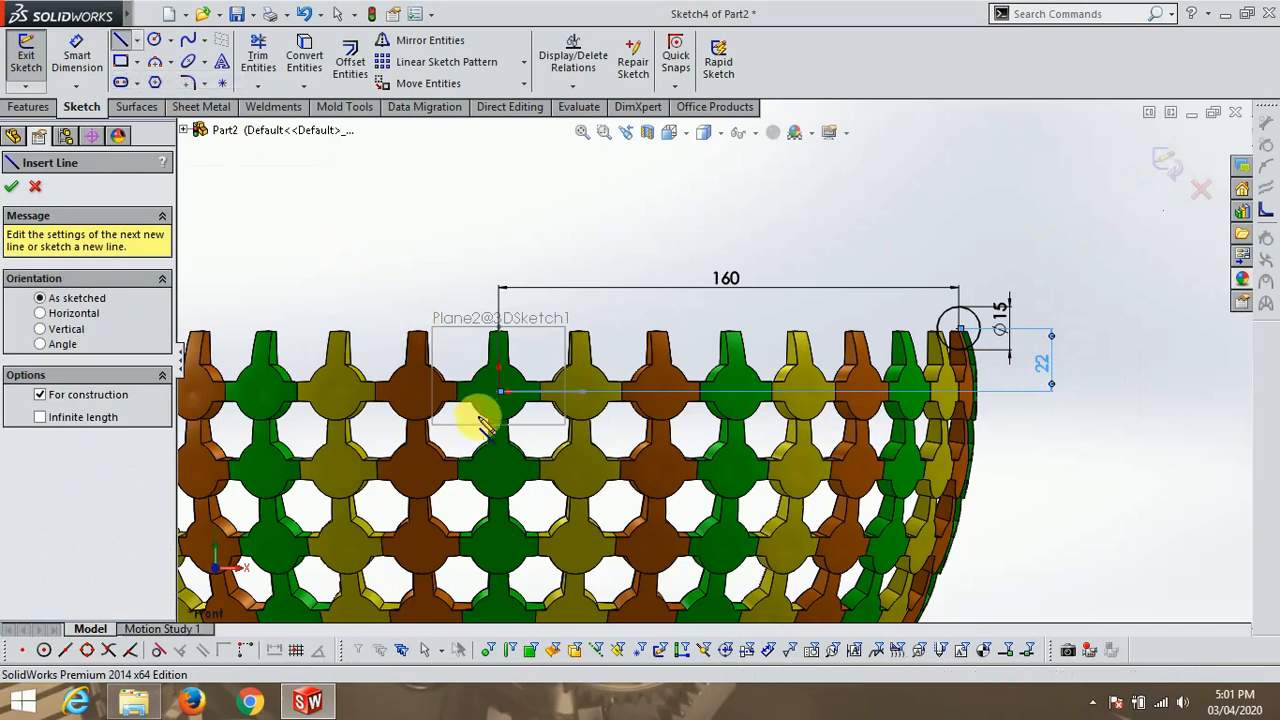
left_click(499, 391)
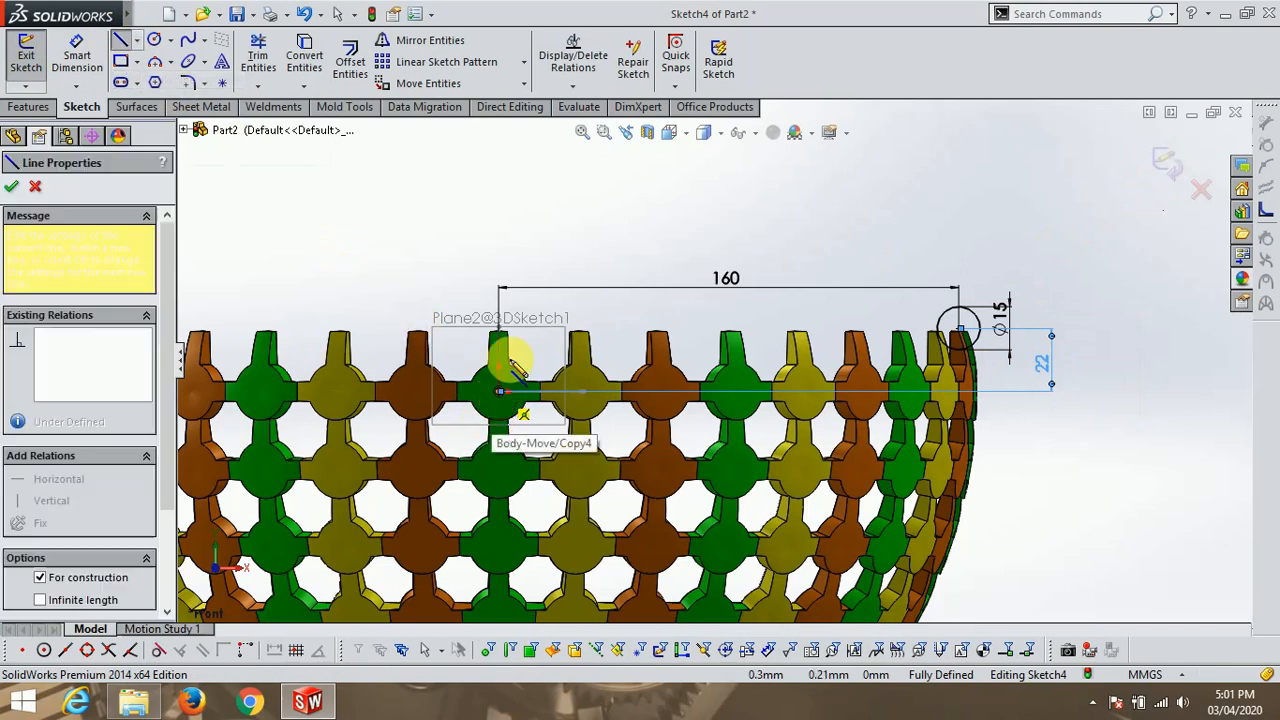
left_click(499, 202)
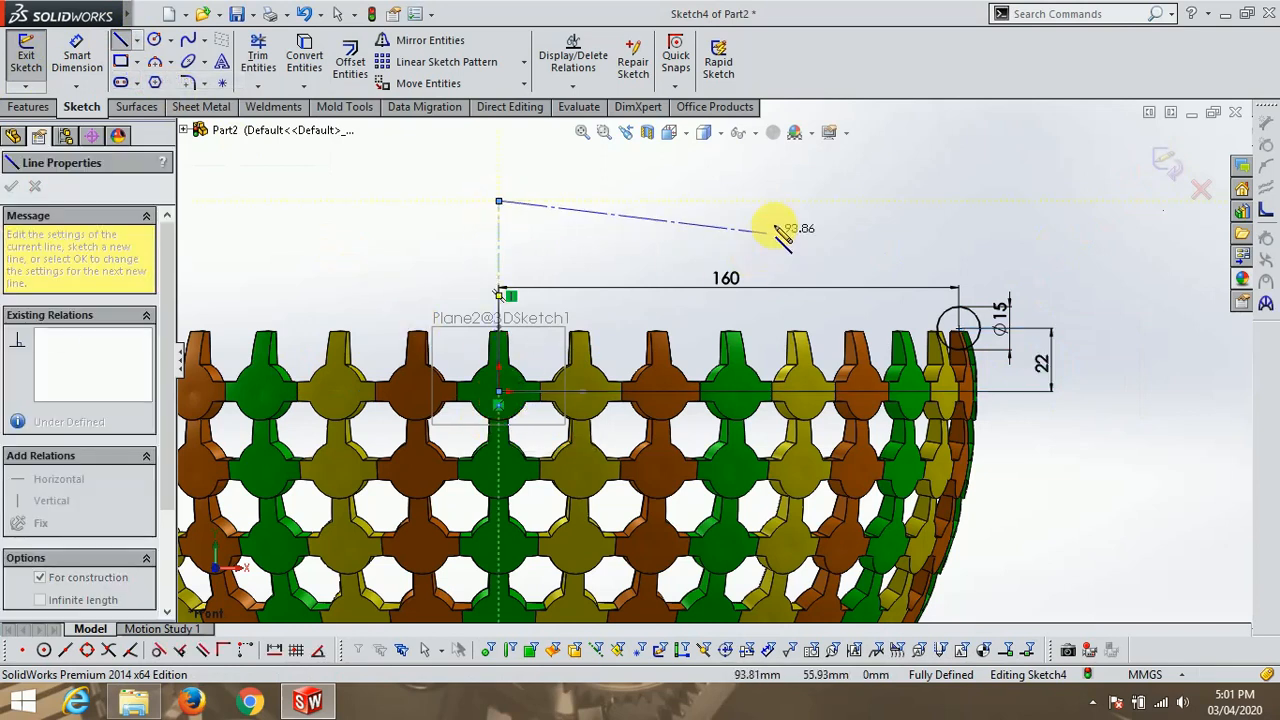
key("Escape")
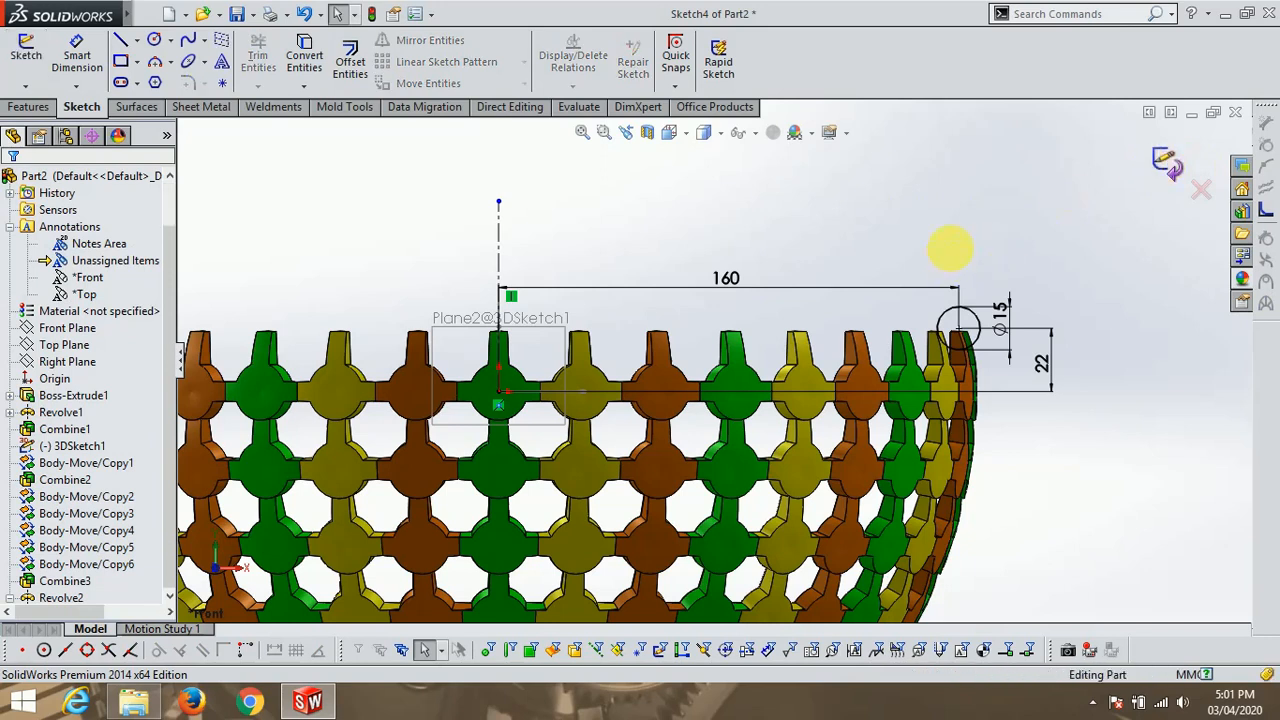
Revolve the rim circle 360 degrees about the vertical construction line with Merge result enabled.
scroll(968, 242, "up", 4)
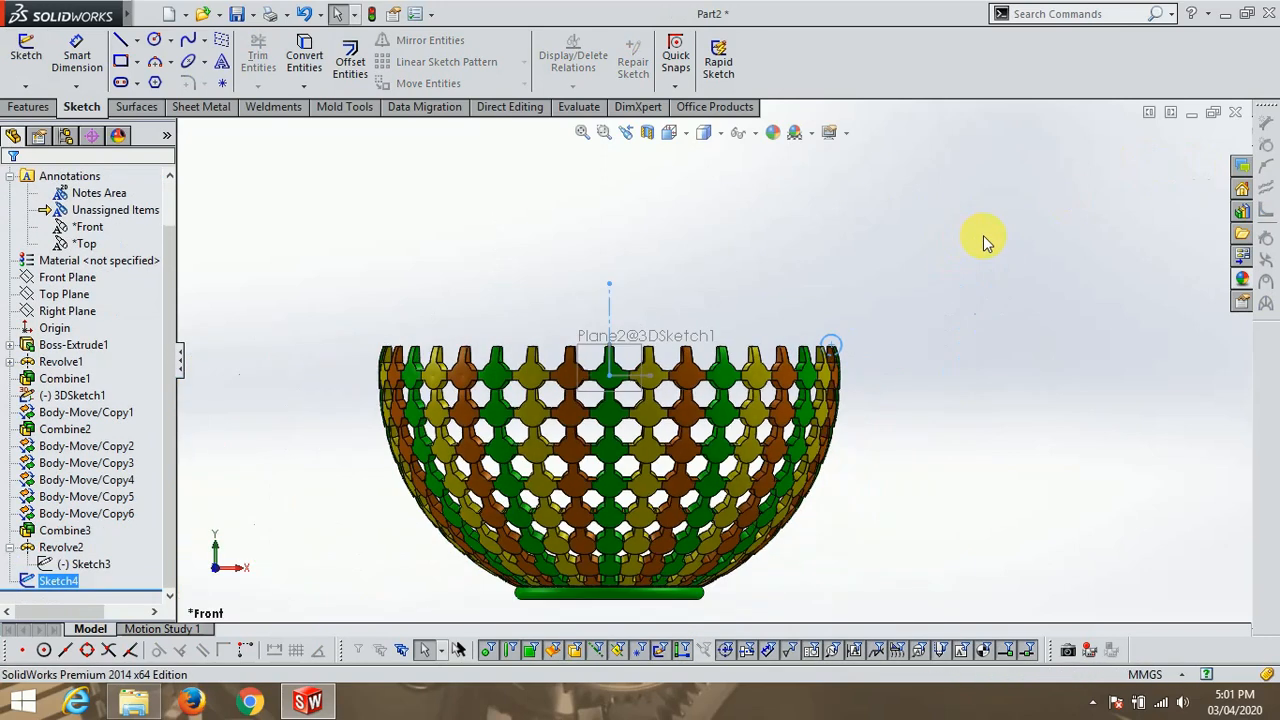
left_click(28, 106)
left_click(92, 60)
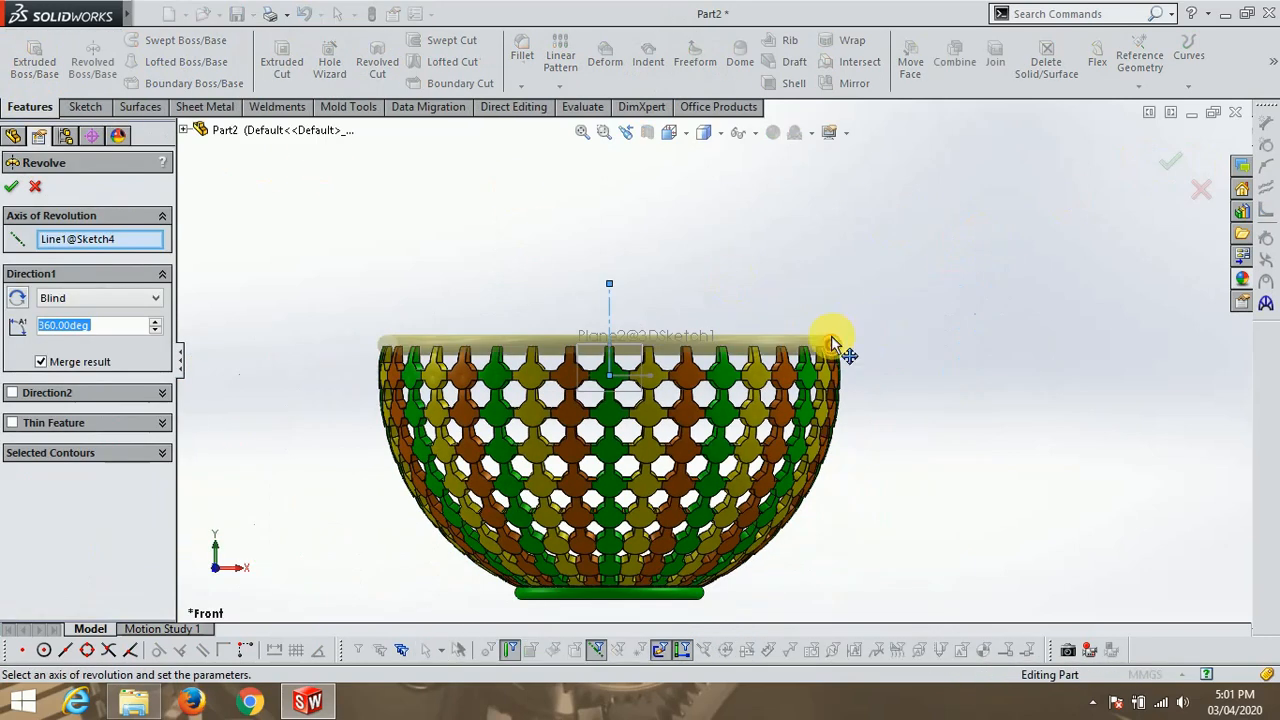
middle_click_drag(885, 418, 862, 530)
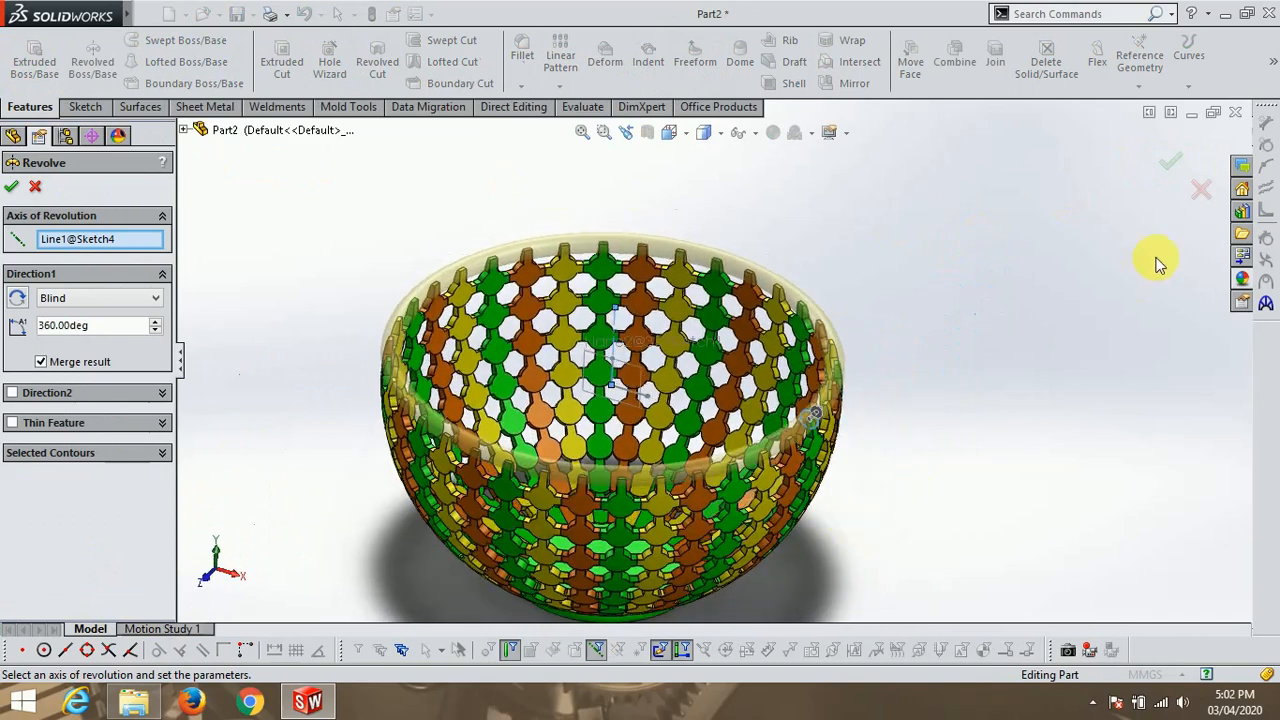
right_click(971, 409)
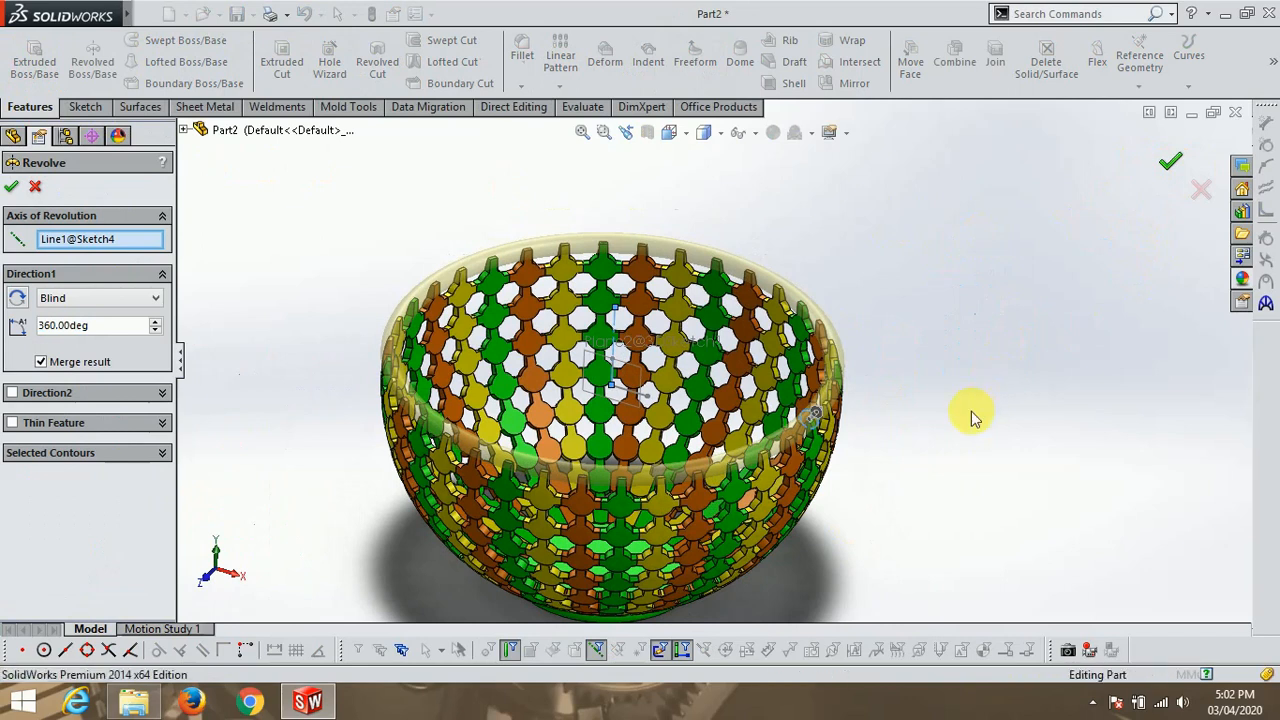
middle_click_drag(958, 410, 915, 430)
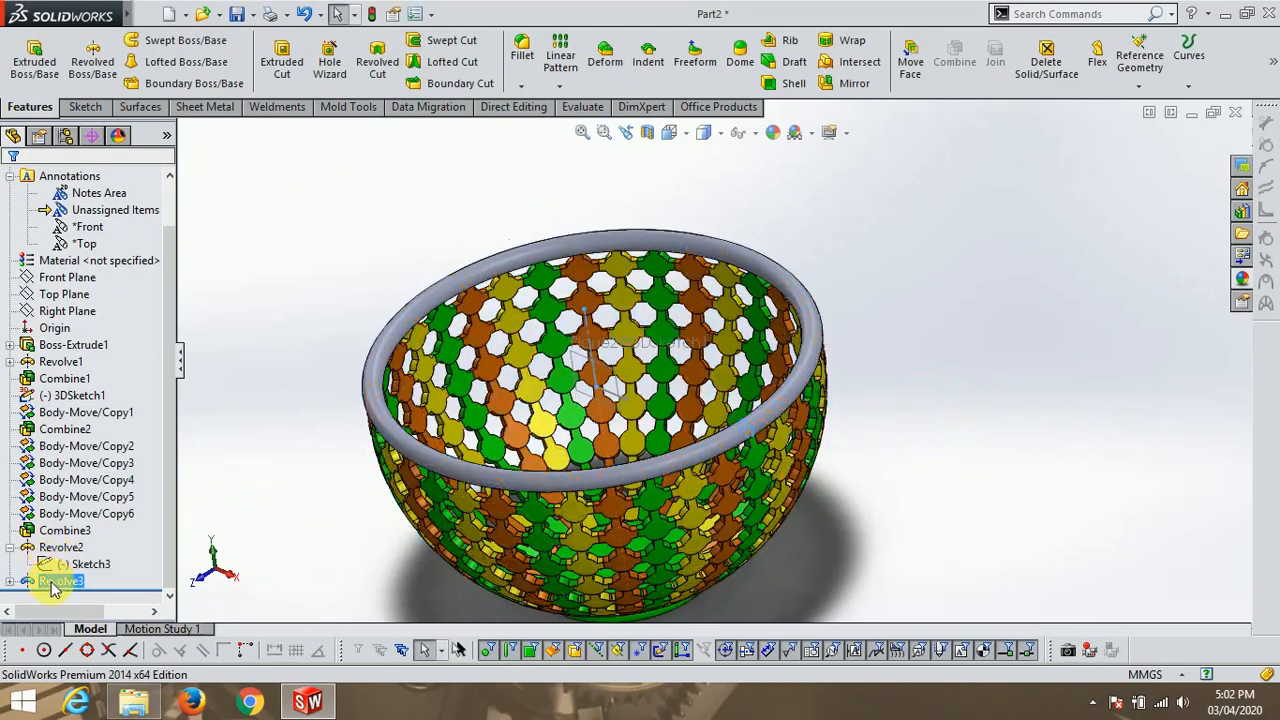
Open the rim revolve's definition for a check and close it with its existing settings.
right_click(52, 580)
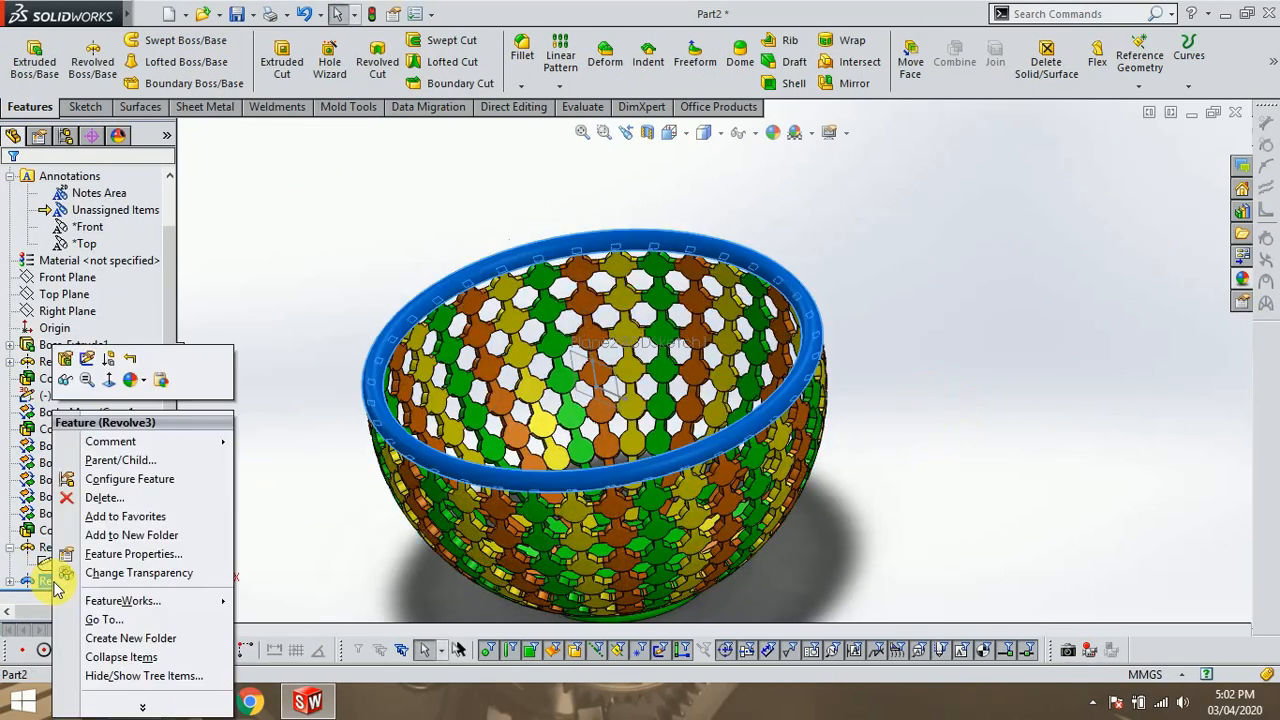
left_click(66, 360)
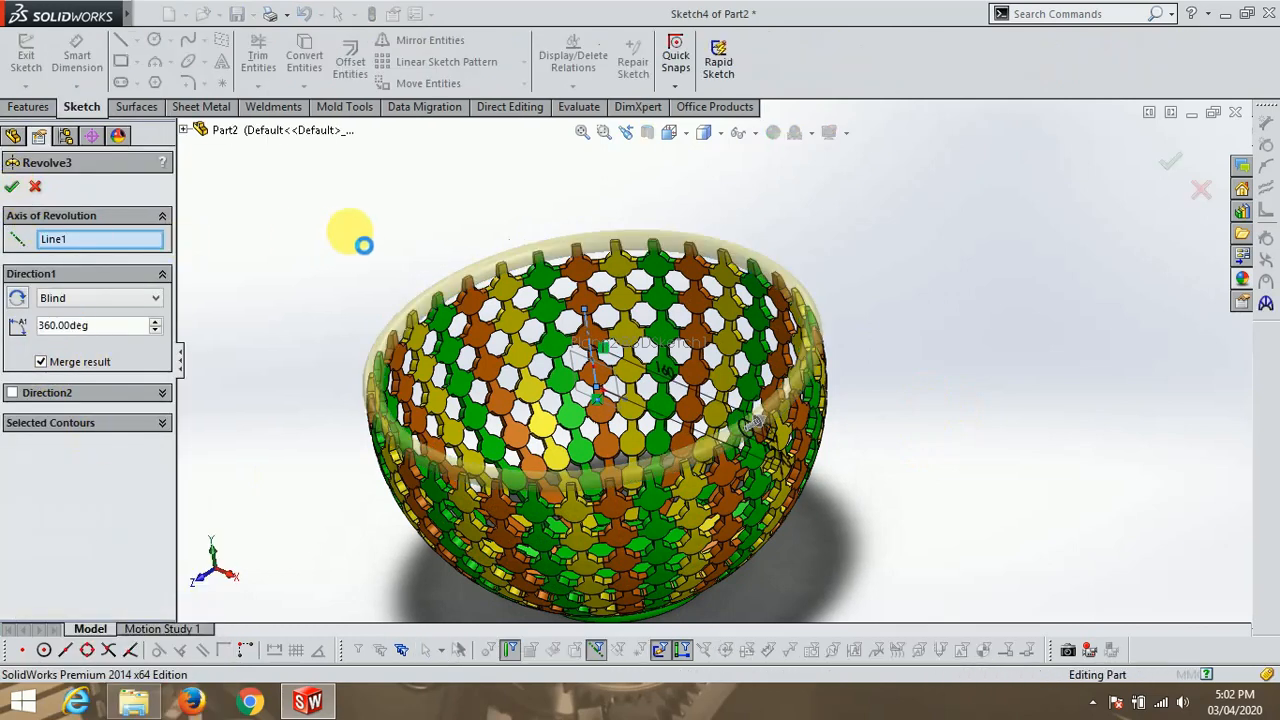
key("Return")
Apply a yellow color to the revolved rim feature.
middle_click_drag(506, 234, 537, 174)
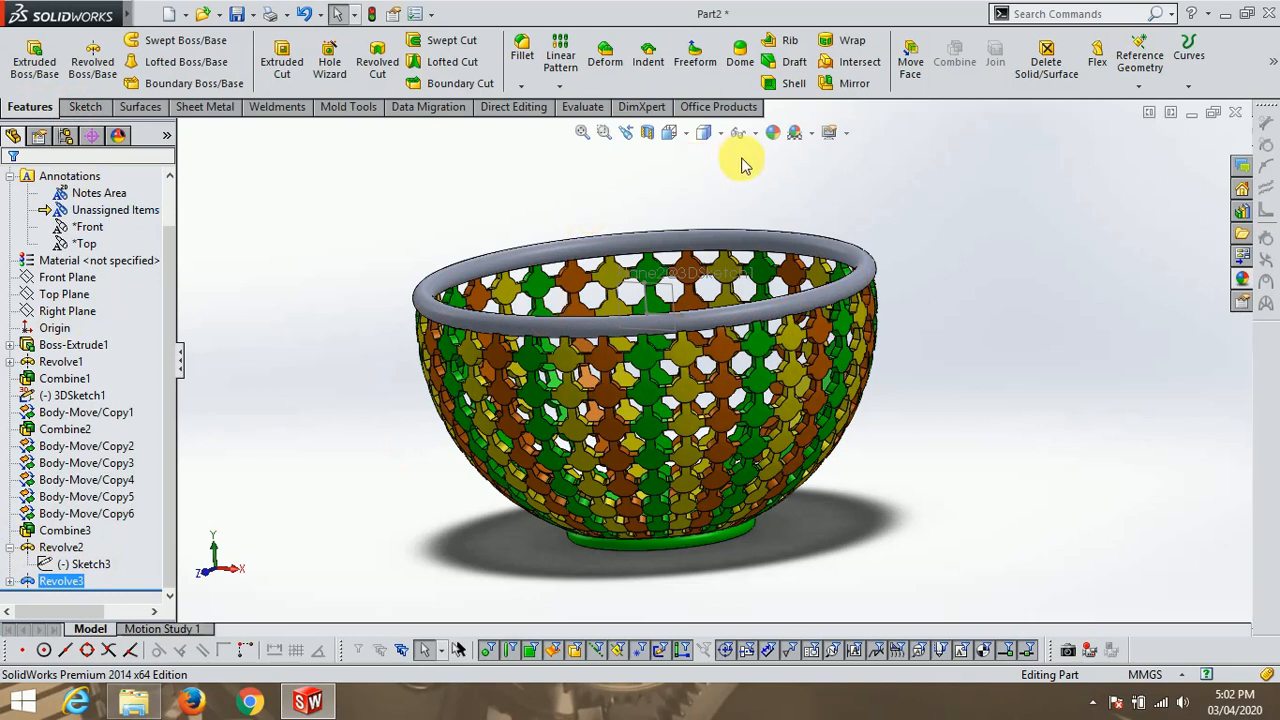
left_click(772, 132)
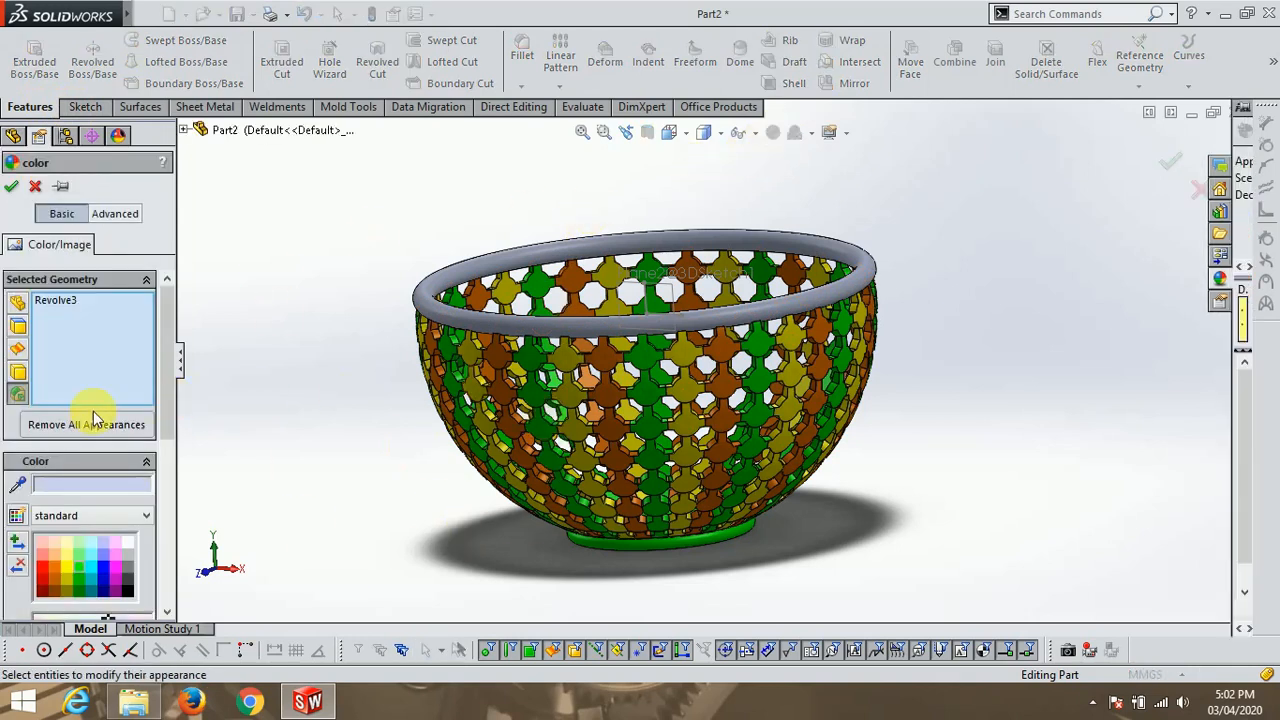
left_click(66, 570)
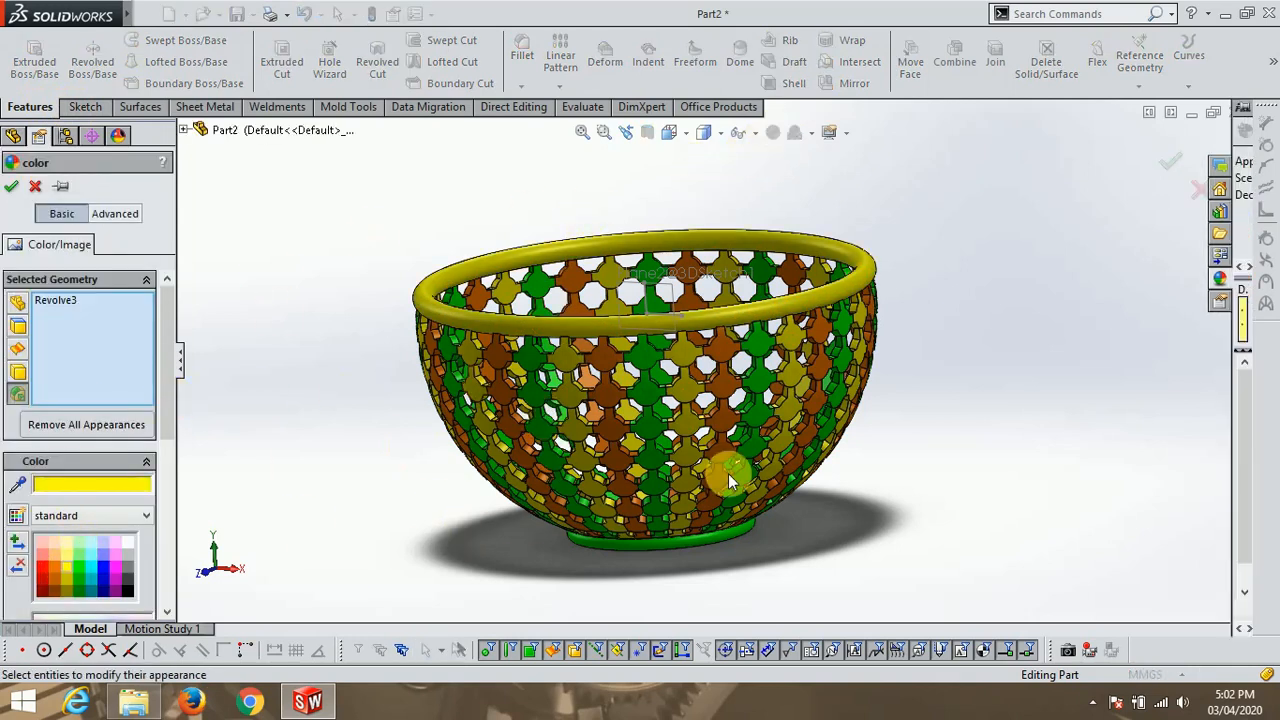
left_click(1172, 165)
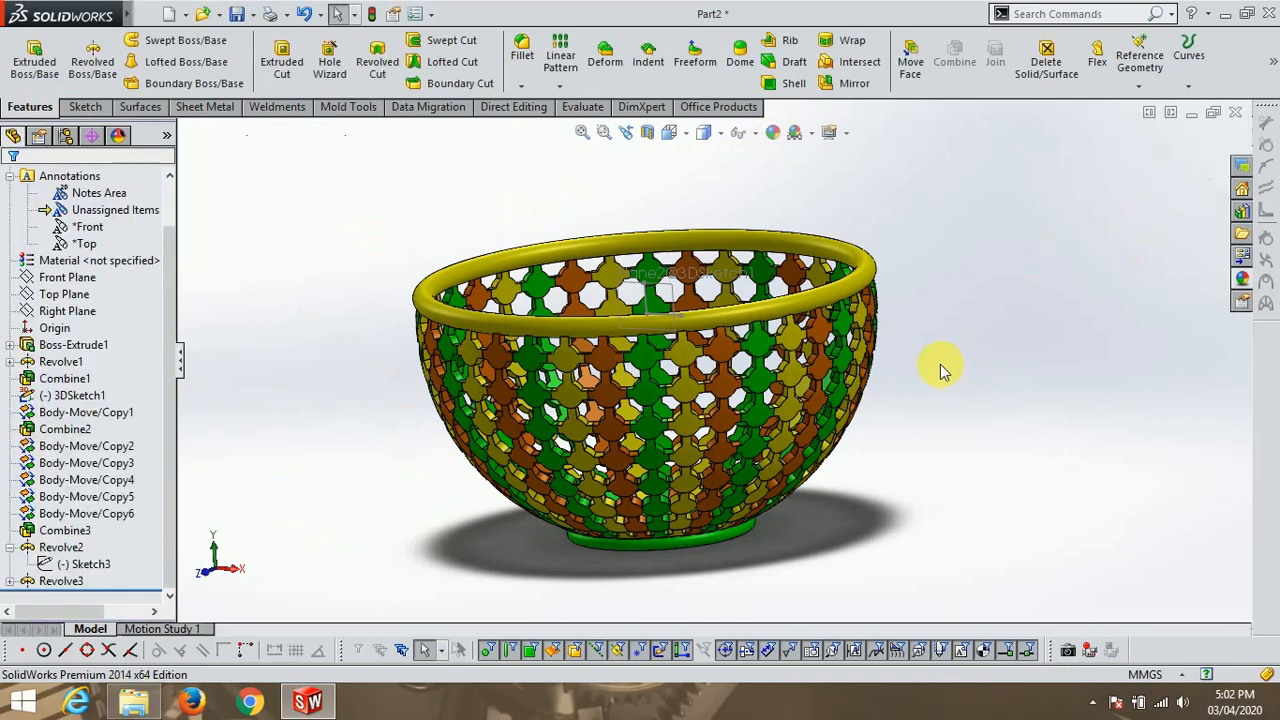
mouse_move(940, 370)
middle_mouse_down()
mouse_move(977, 306)
mouse_move(951, 380)
middle_mouse_up()
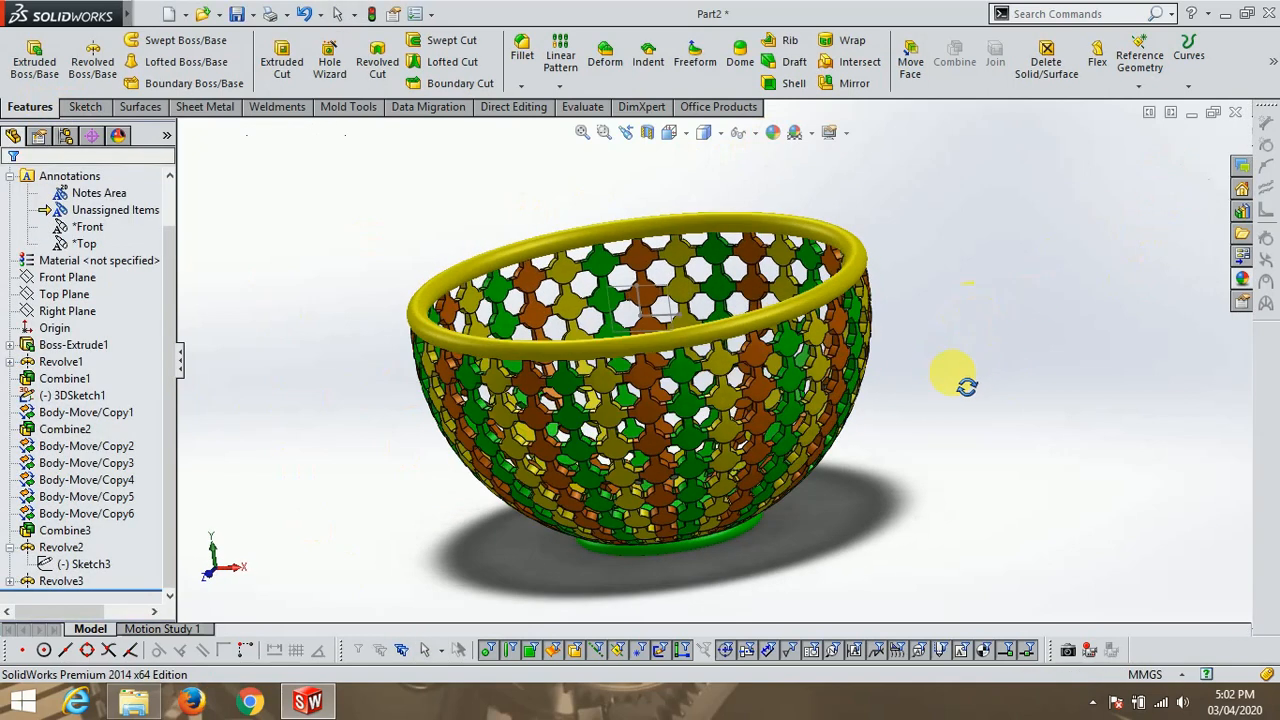
Change the revolved rim feature's color to green.
left_click(62, 581)
left_click(773, 132)
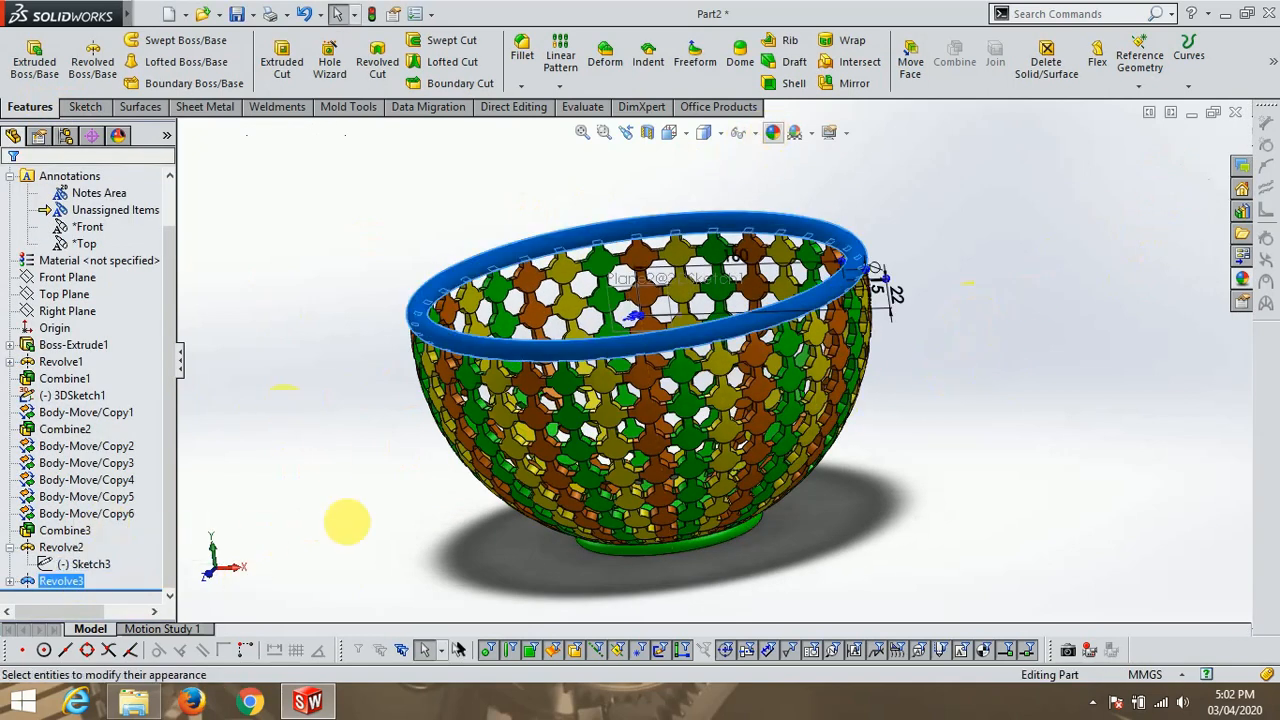
left_click(83, 568)
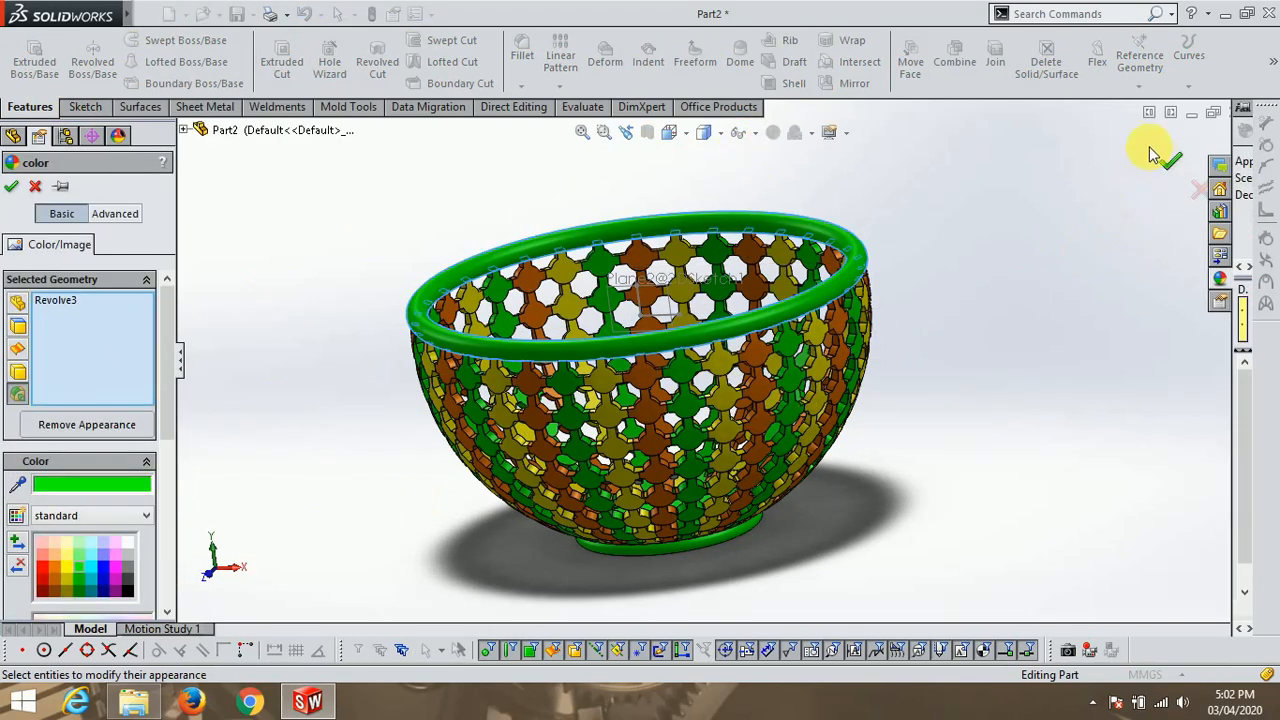
left_click(1169, 162)
middle_click_drag(914, 334, 1017, 334)
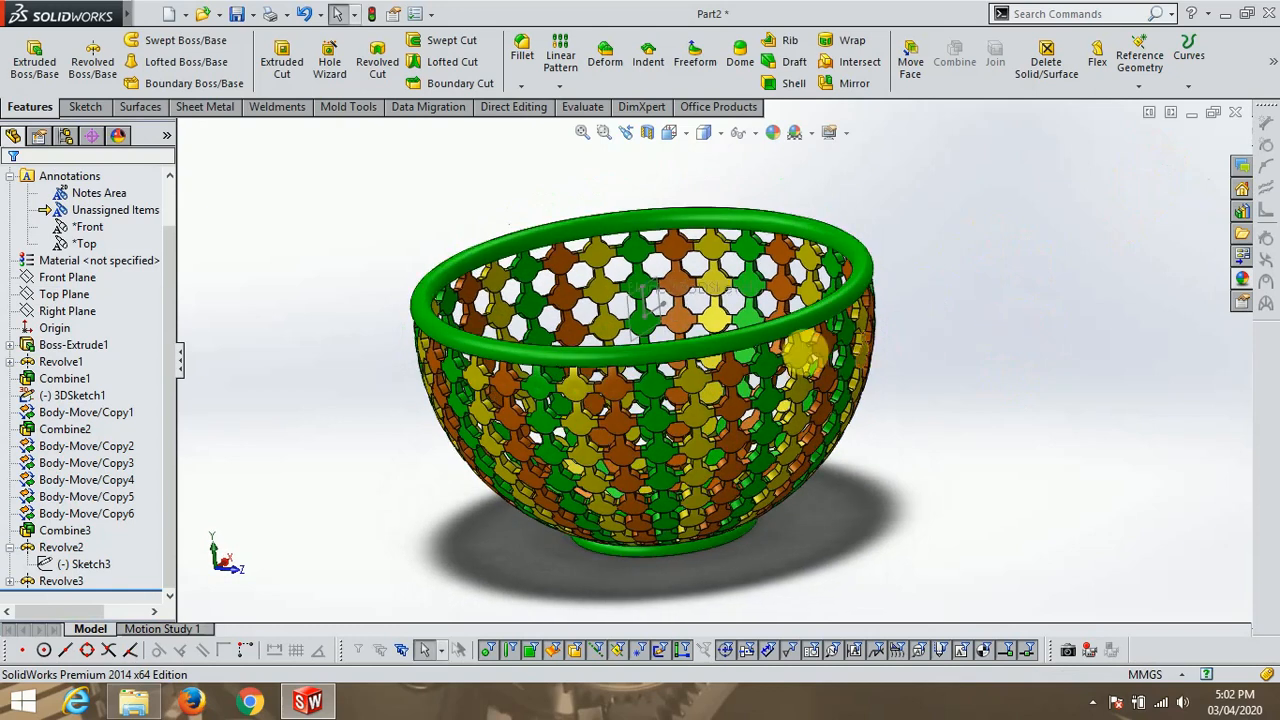